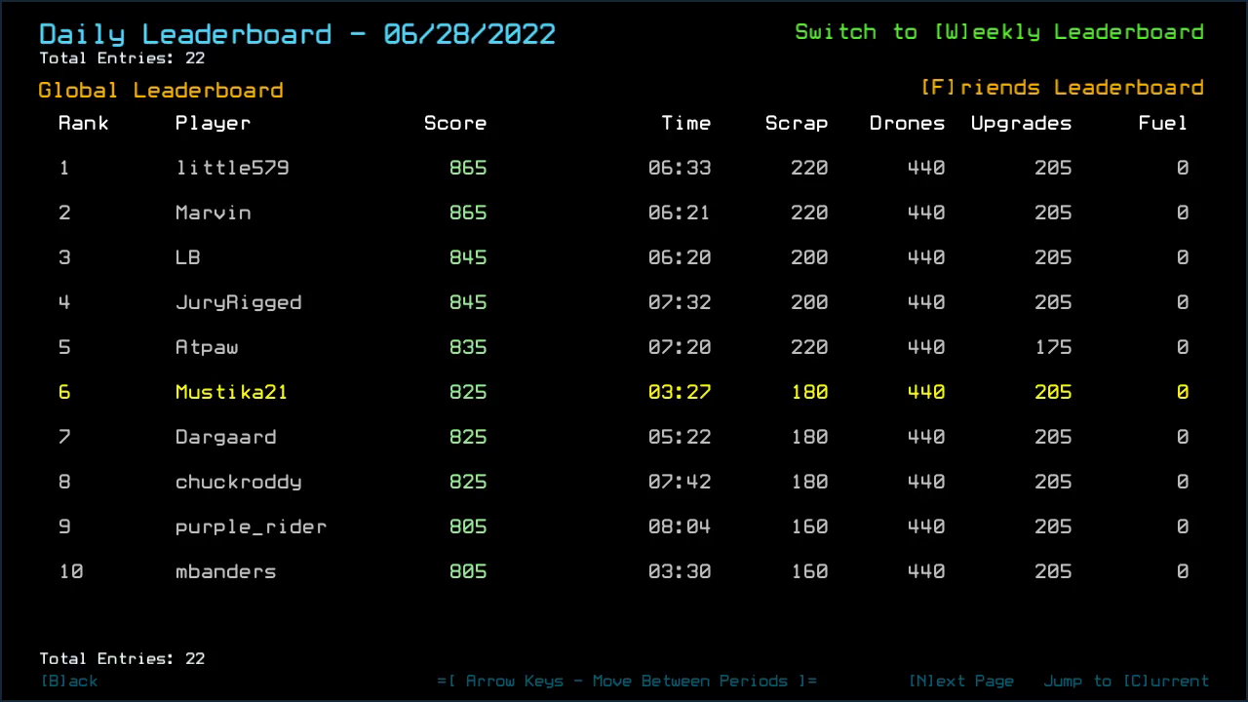
Page the daily leaderboard to ranks 21–22, then show the Friends Leaderboard.
key("n")
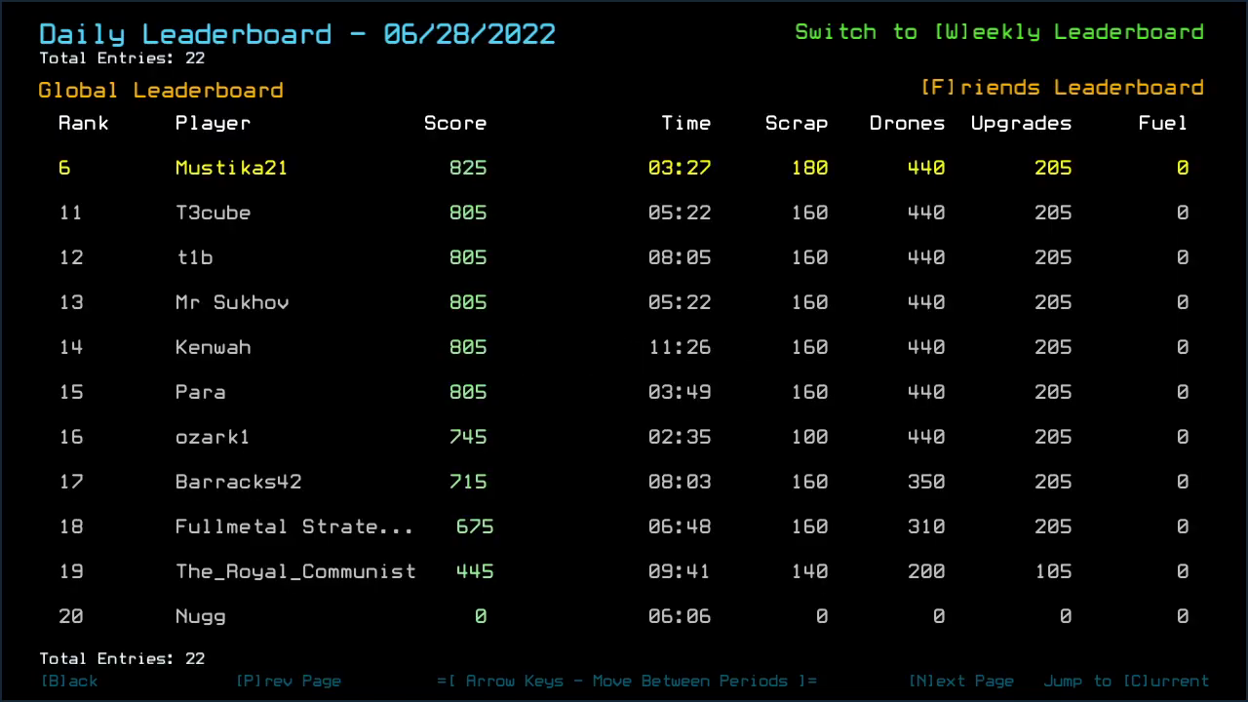
key("n")
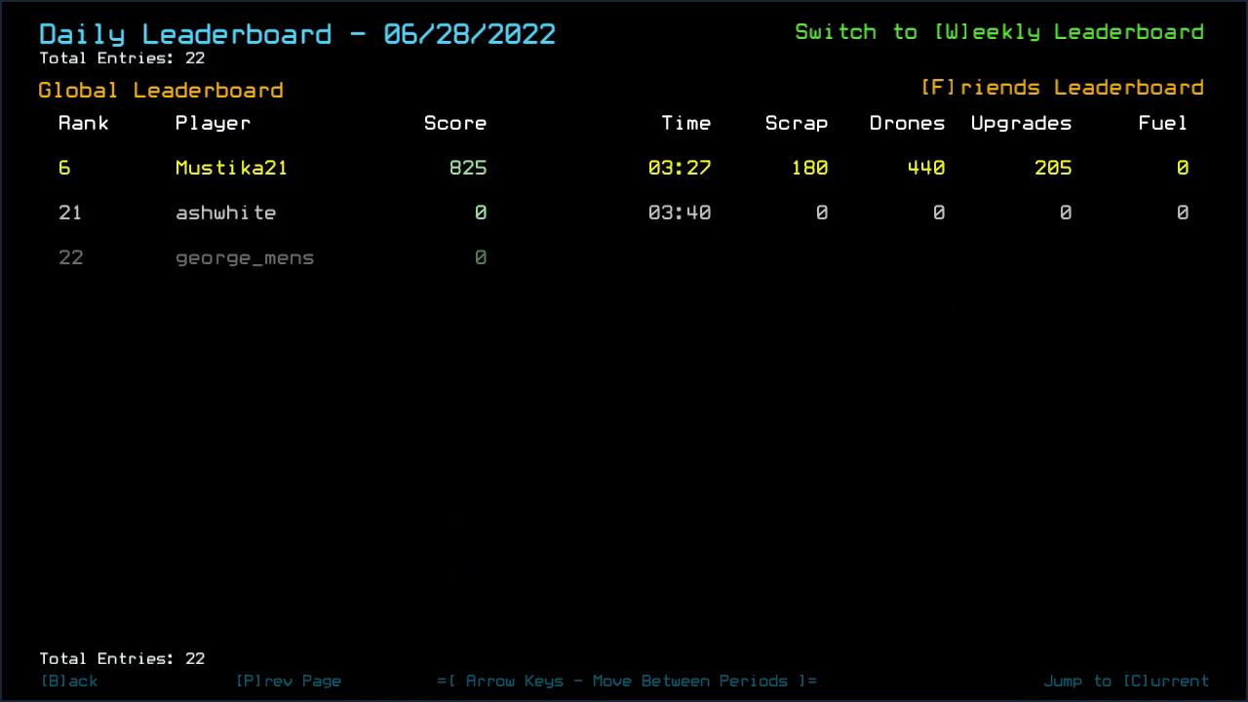
key("f")
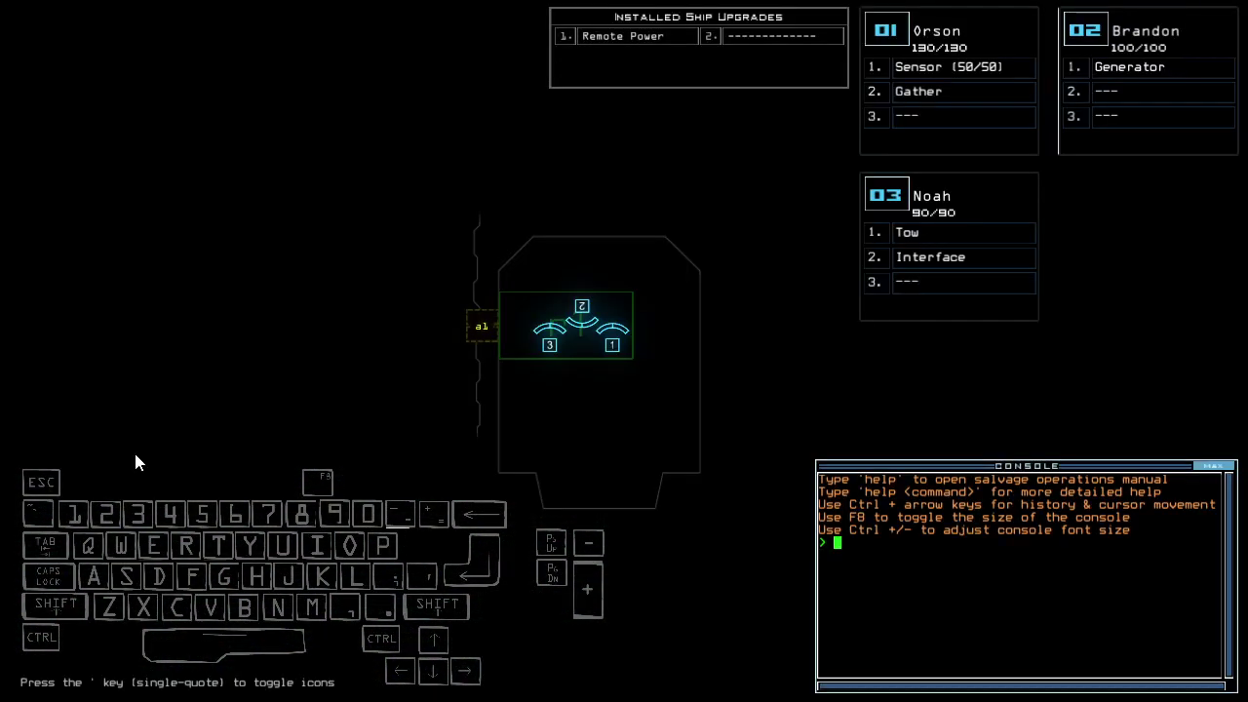
Edit the go alias to 'navigate 1 2 a1' and save the alias list.
key("Left")
key("Left")
key("Left")
key("Left")
key("Left")
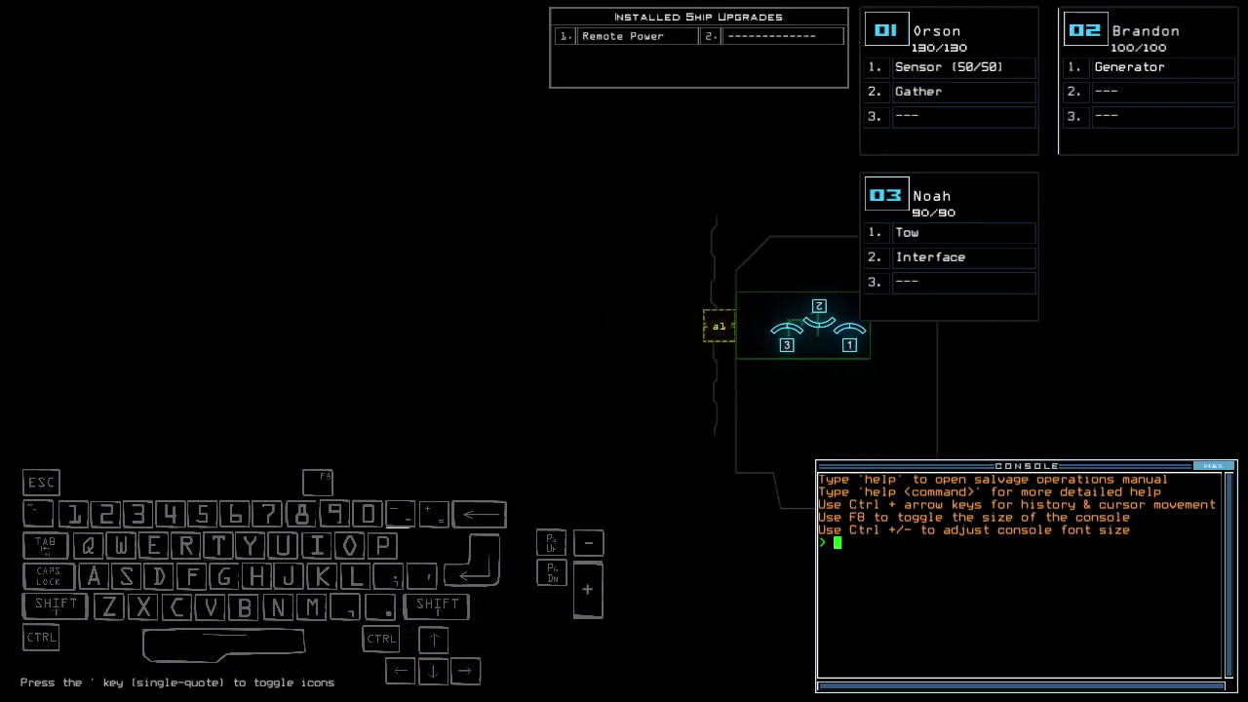
type("a")
key("Return")
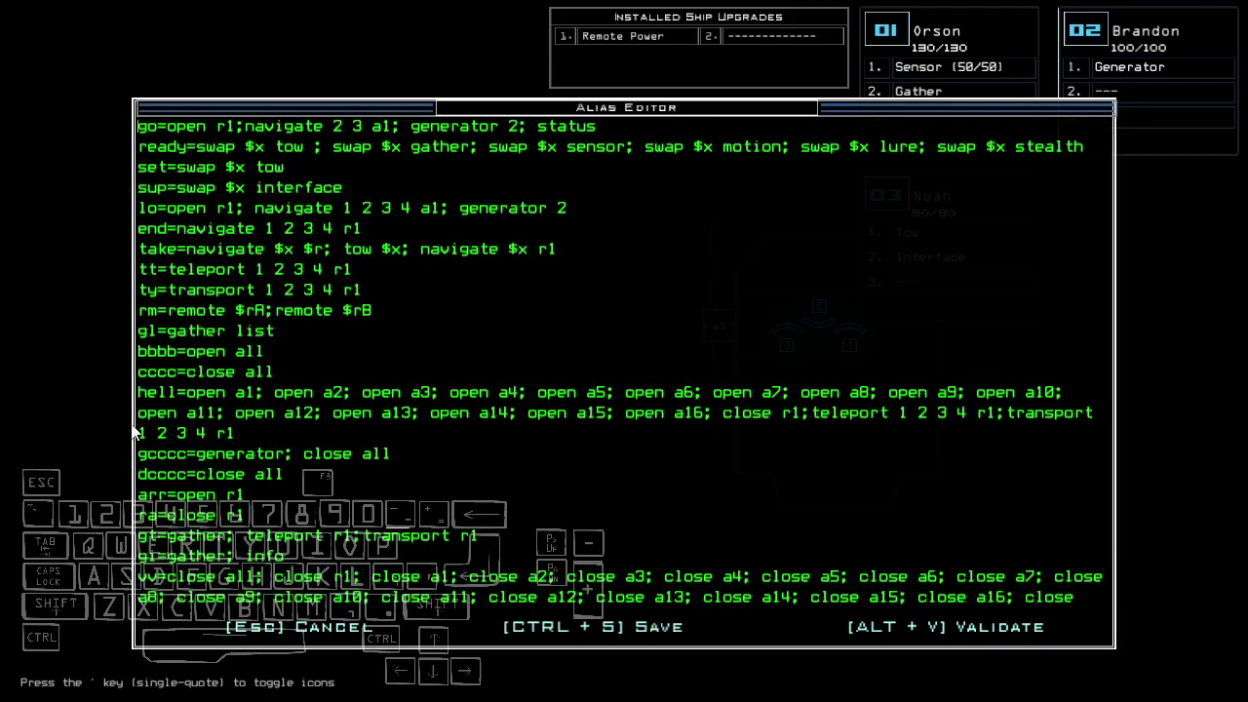
left_click(336, 127)
type("1 2")
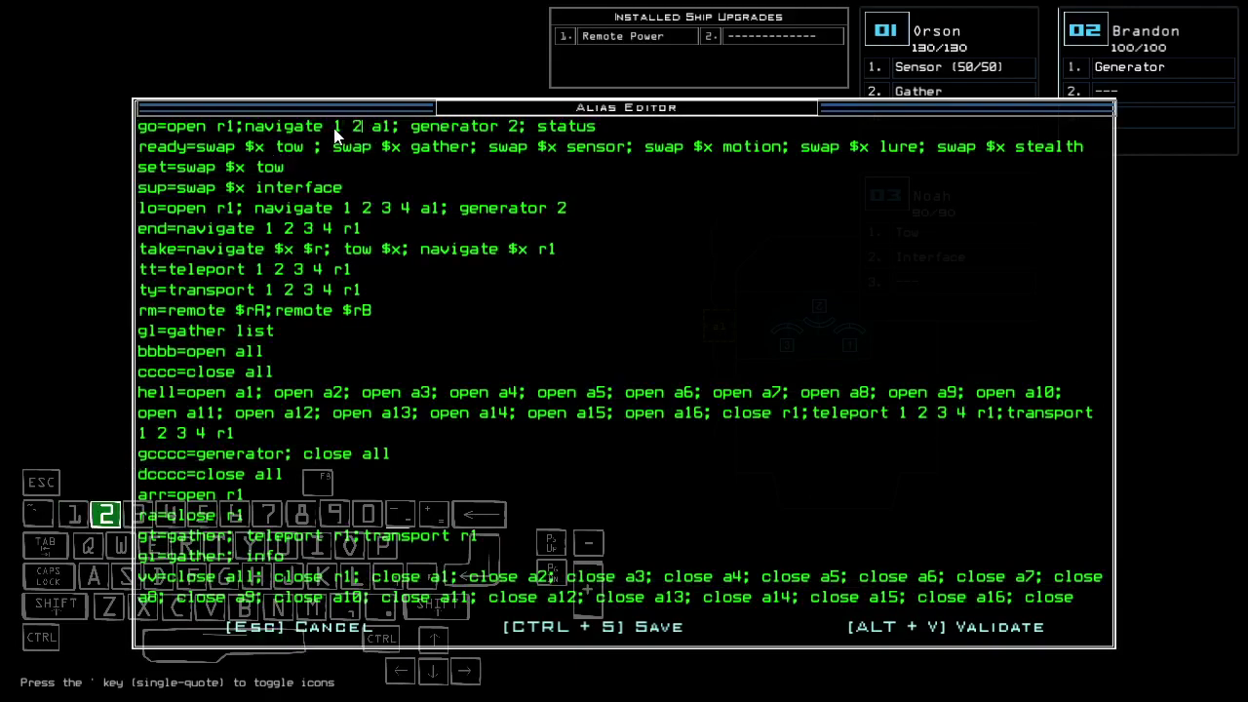
key("ctrl+s")
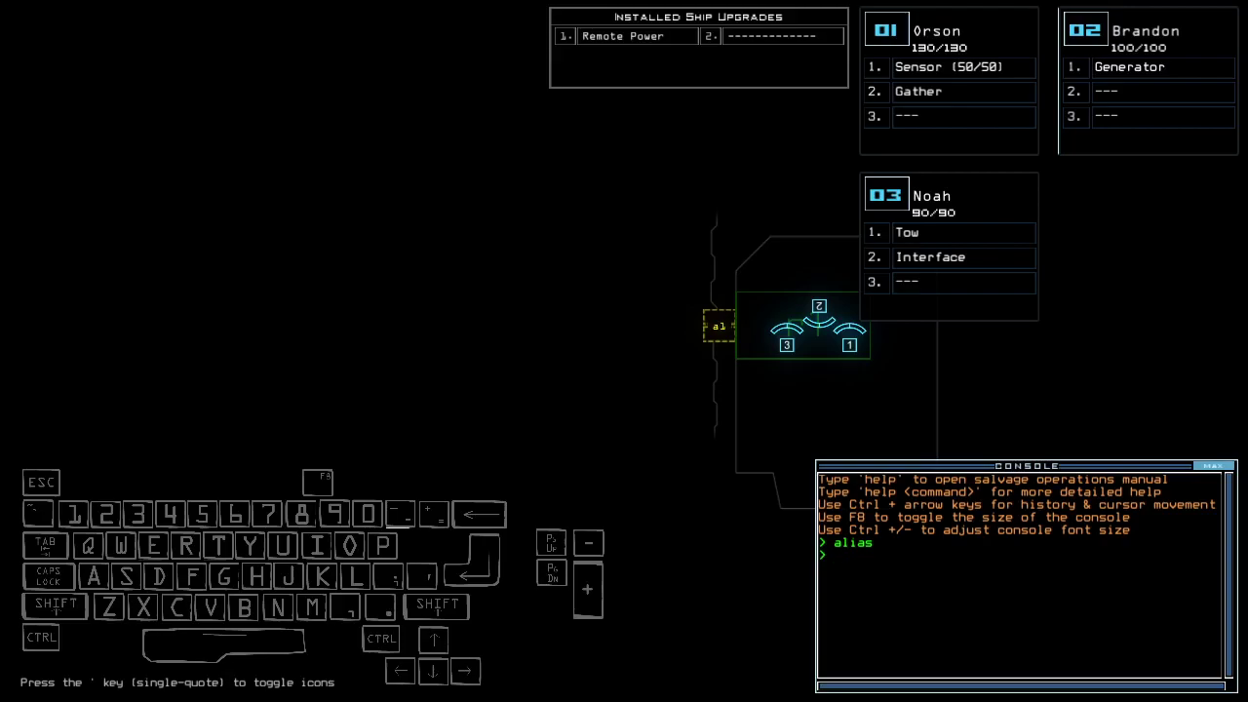
type("set ")
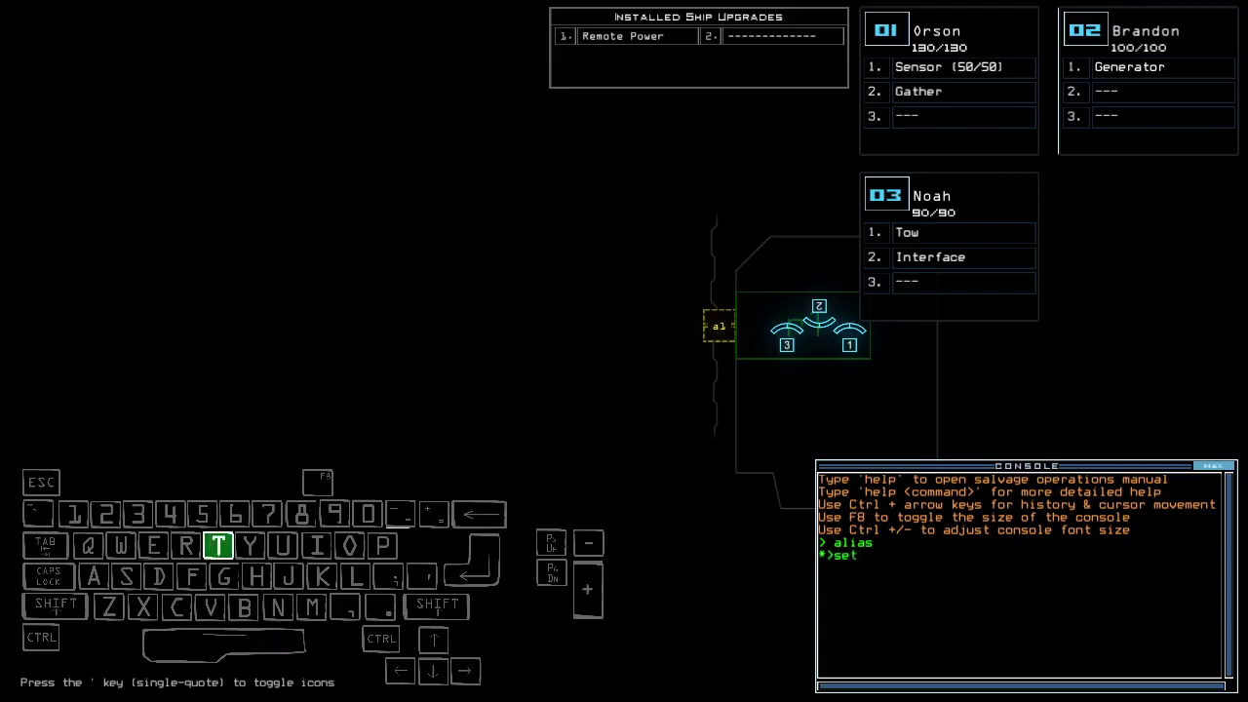
type("3;")
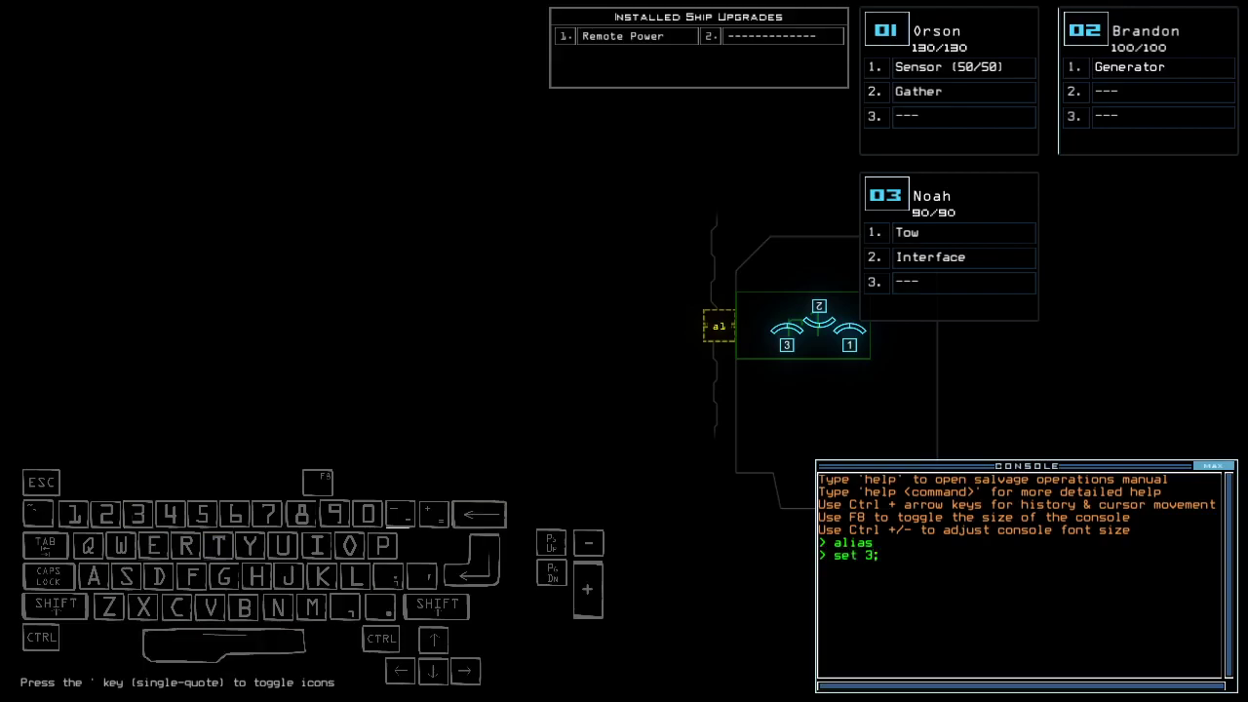
type("set")
type(" 2")
Move Noah's tow and interface upgrades to Brandon and Orson, and check ship status.
key("Return")
type("sup 3;")
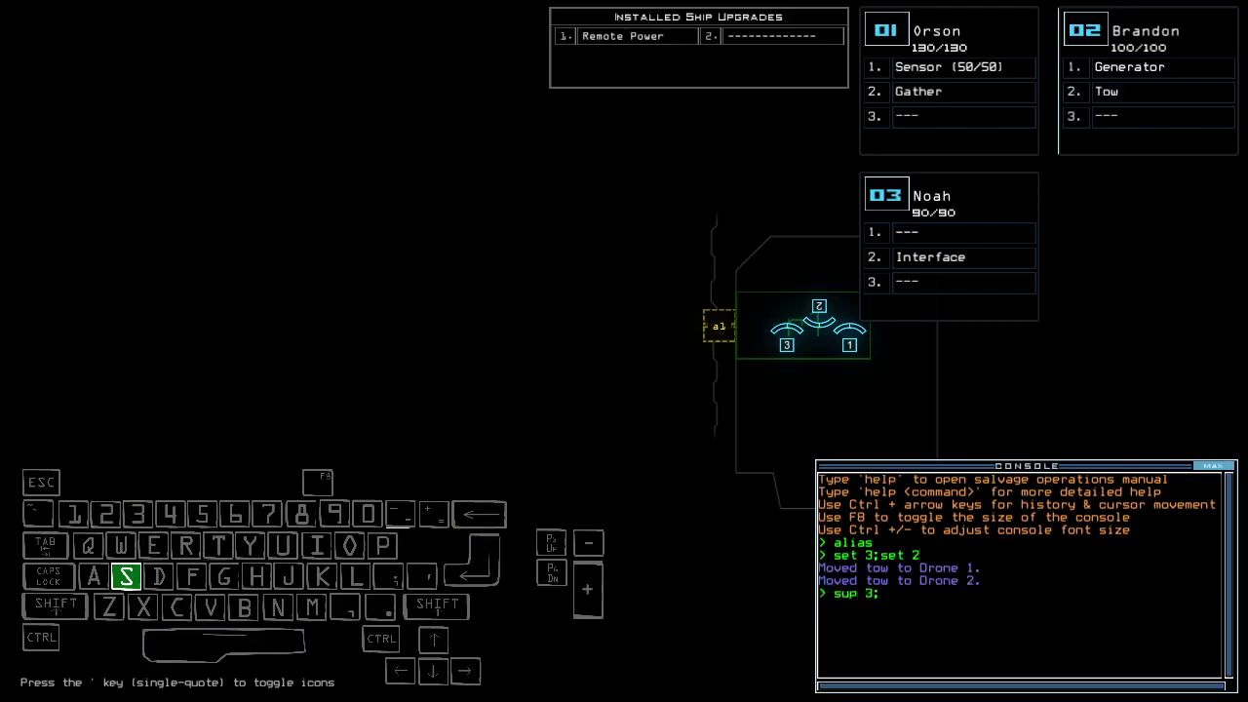
type("s")
key("Return")
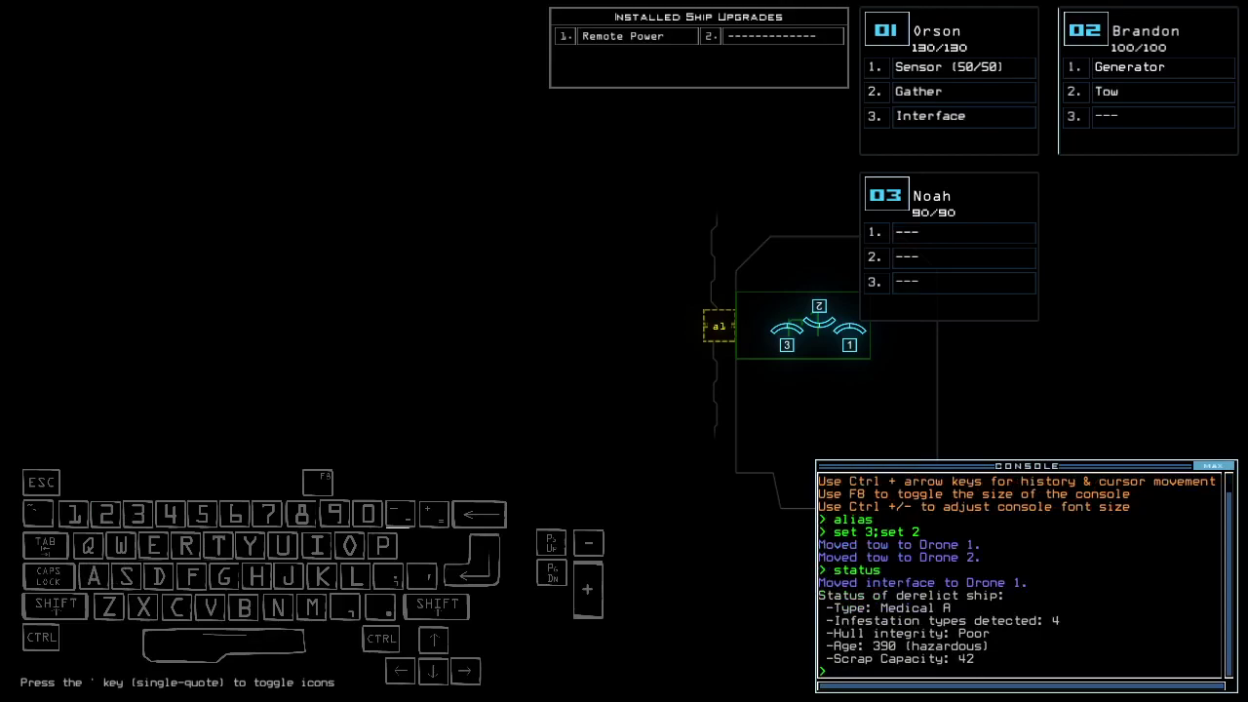
key("Left")
key("Left")
key("Left")
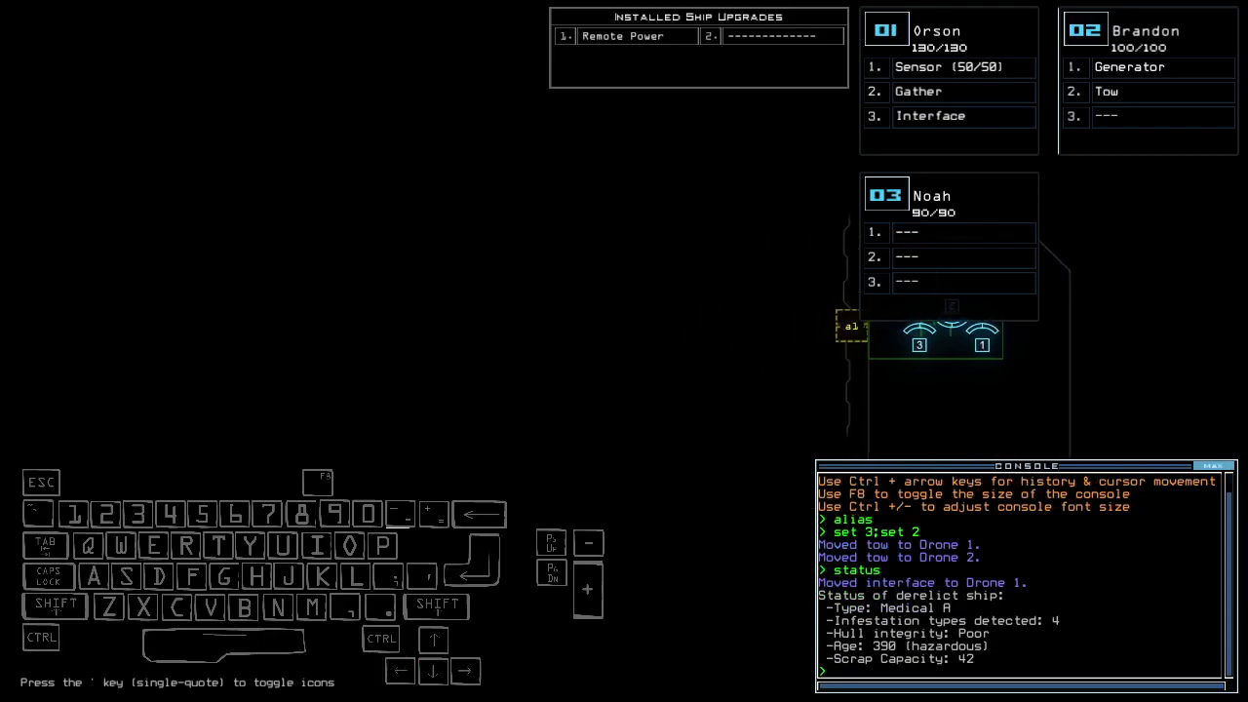
key("Right")
key("Up")
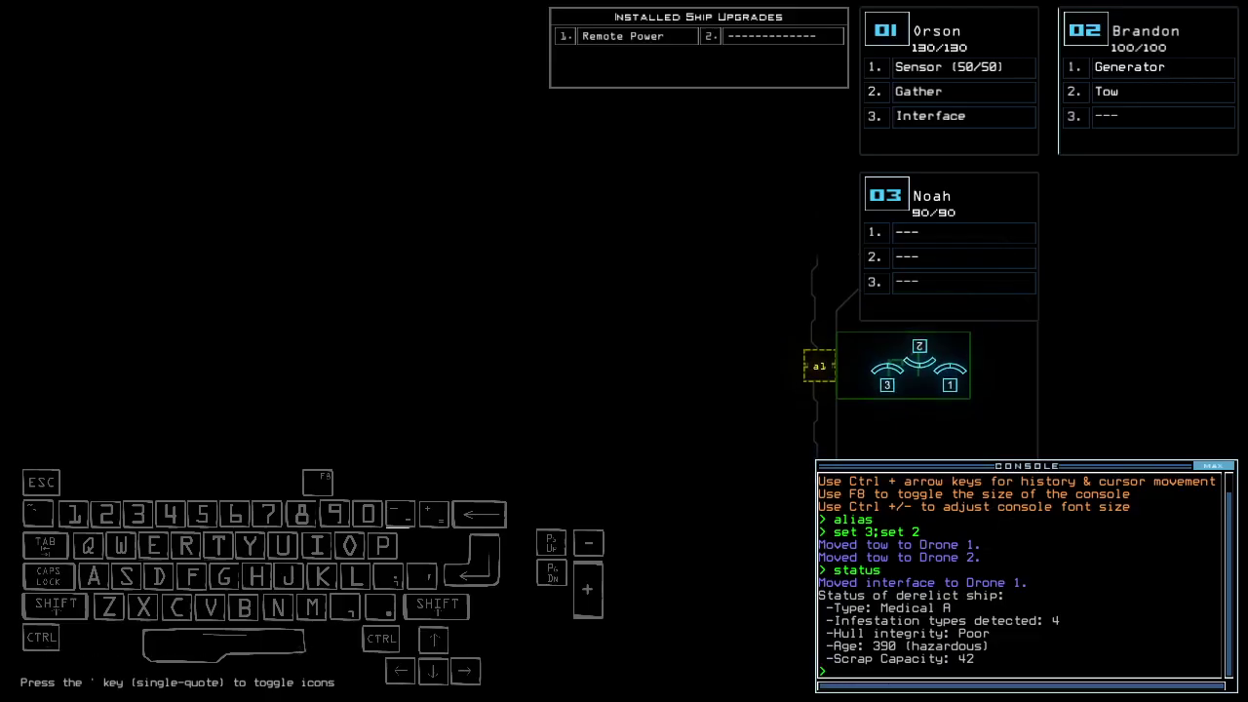
Drop a sensor from the drone camera view with 'ss'.
key("1")
key("Up")
type("ss")
key("Return")
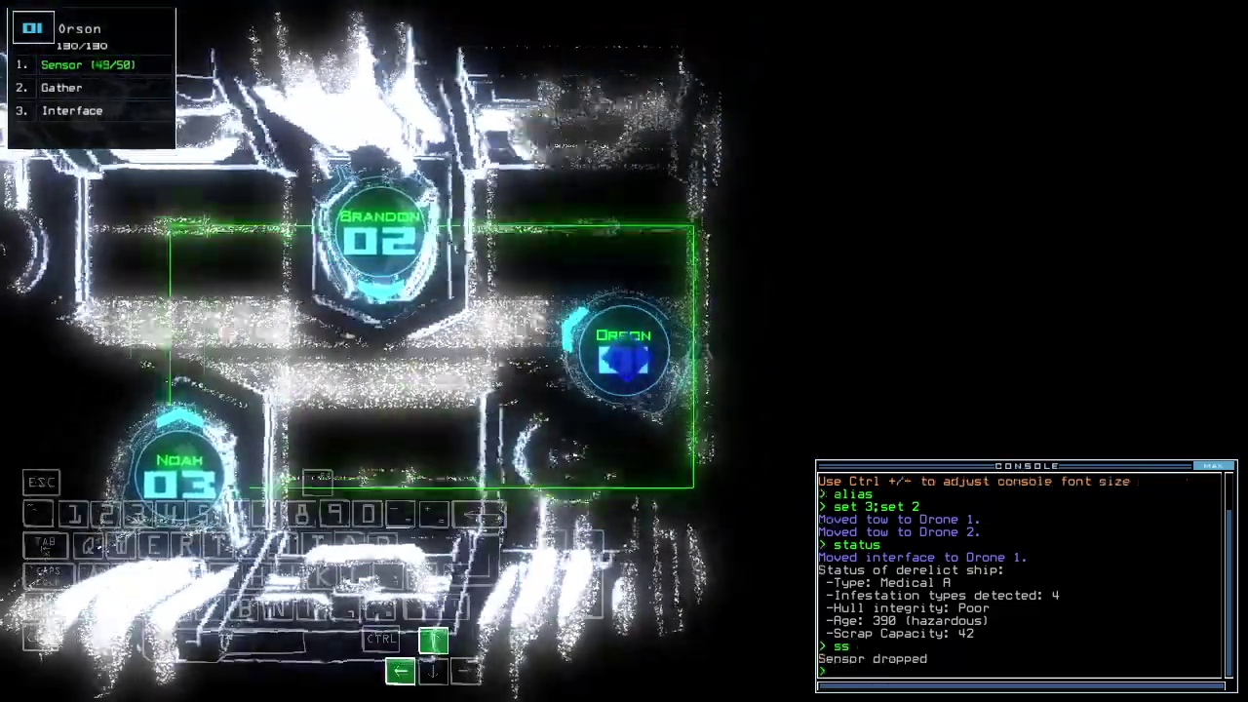
Cycle through the drone cameras, then return to the schematic map.
key("Up")
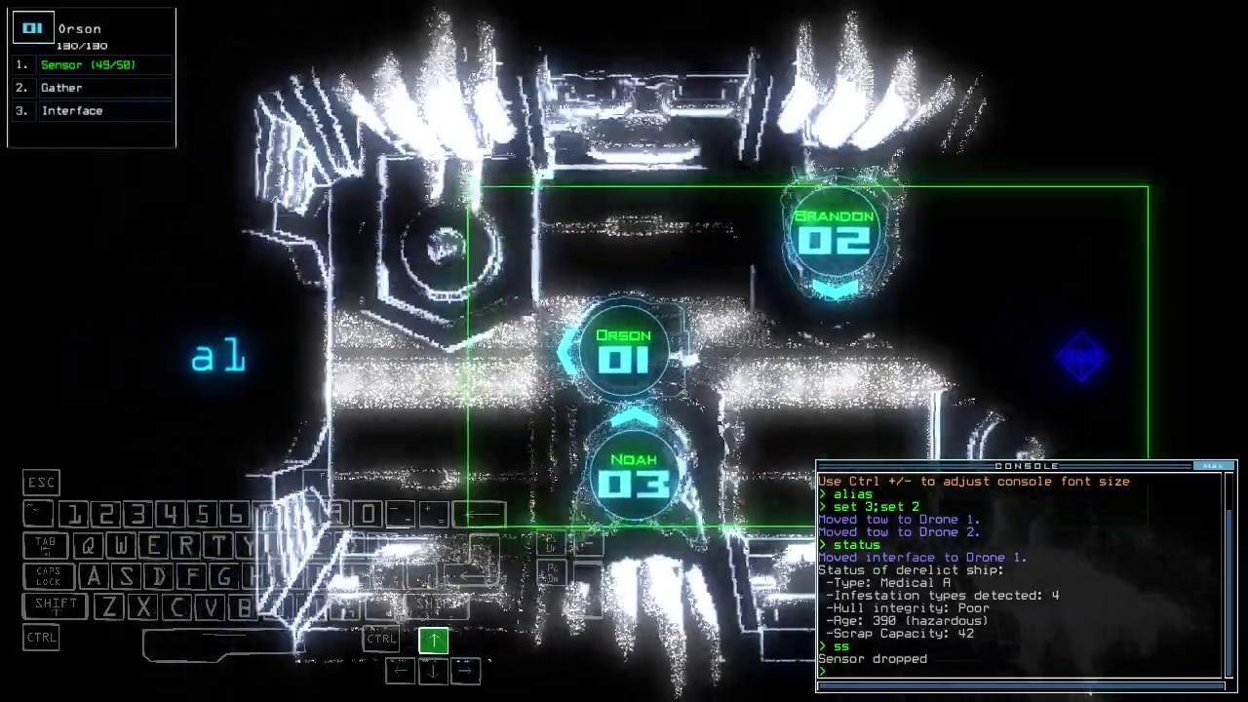
key("2")
key("3")
key("Up")
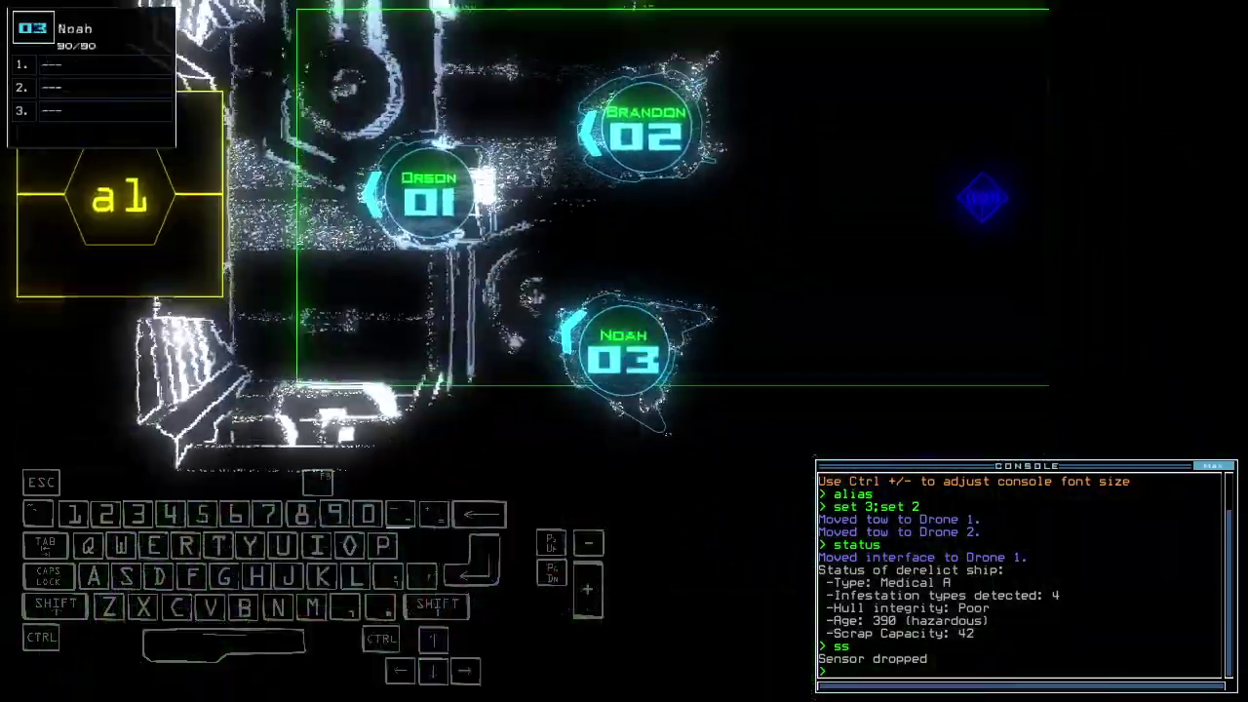
key("1")
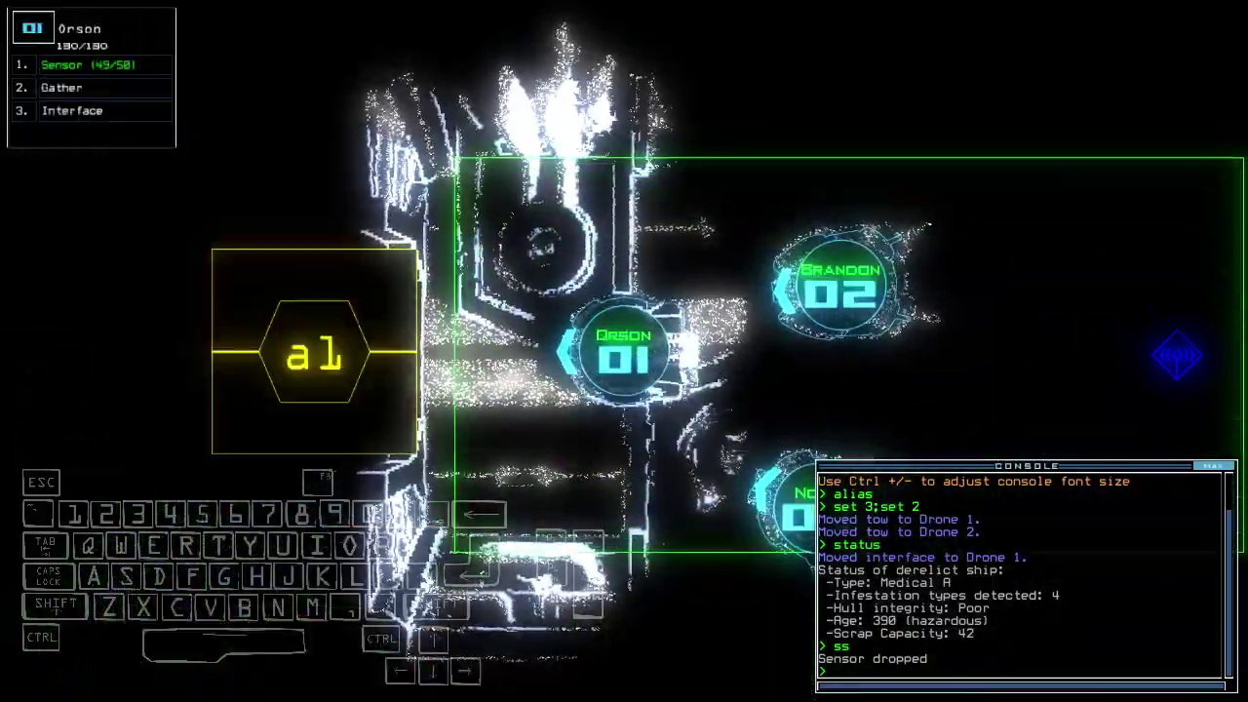
key("Return")
key("Return")
type("lo")
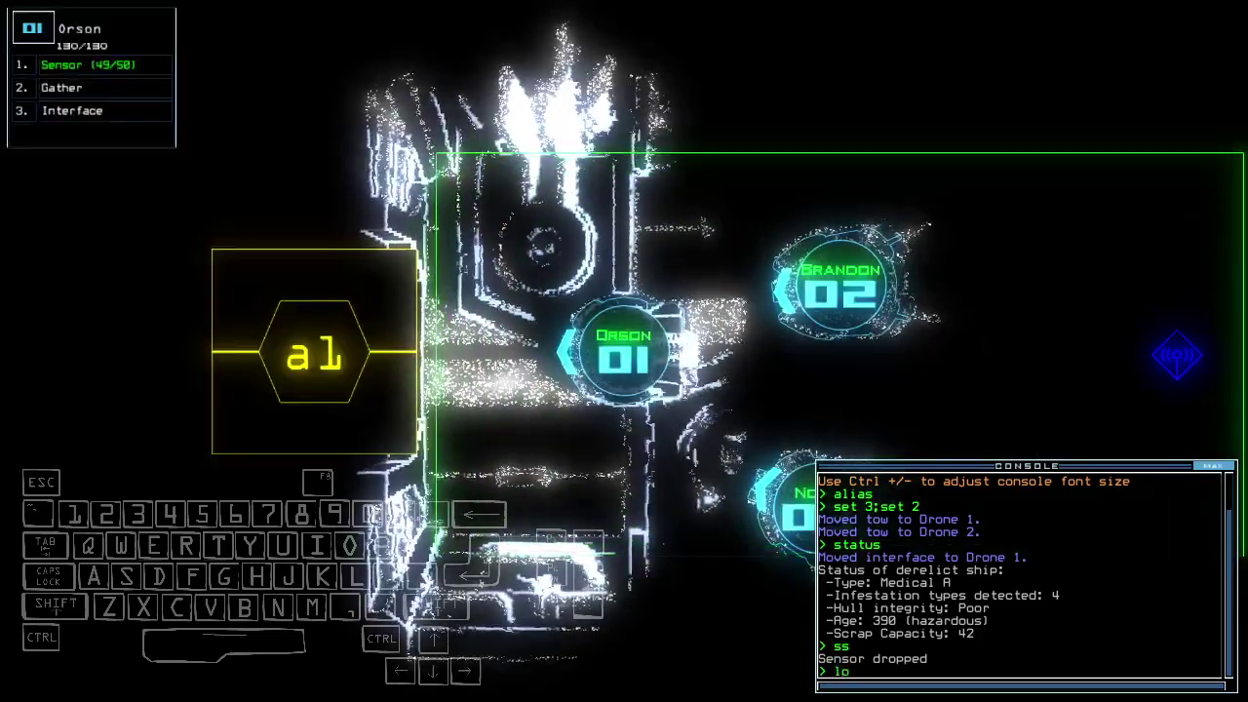
key("Return")
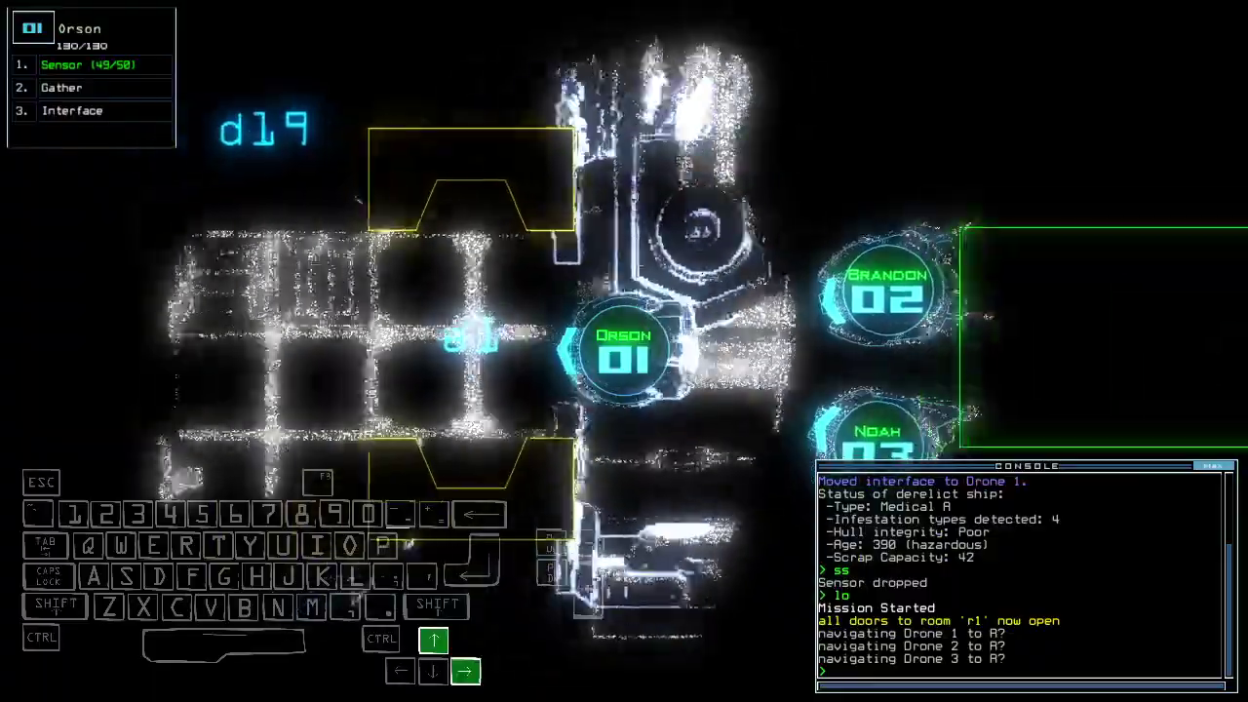
type("ss")
Start the mission with 'lo' and look around from the drone camera.
key("Return")
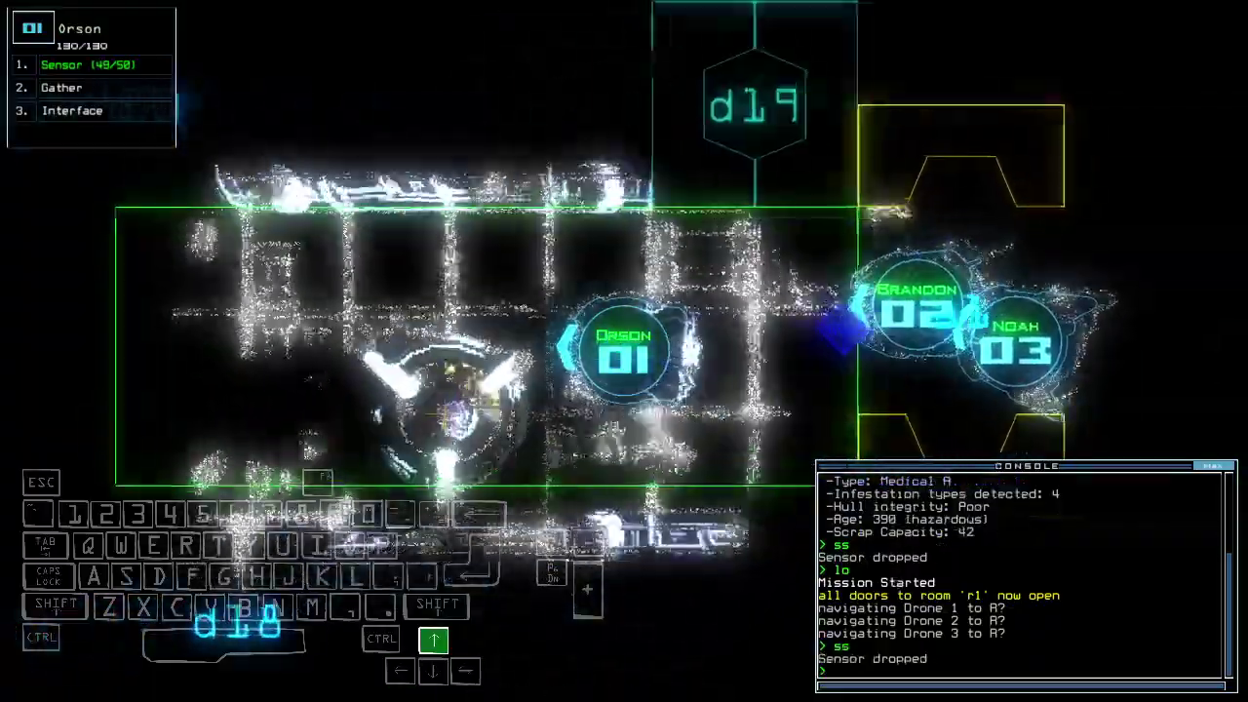
key("Left")
key("Up")
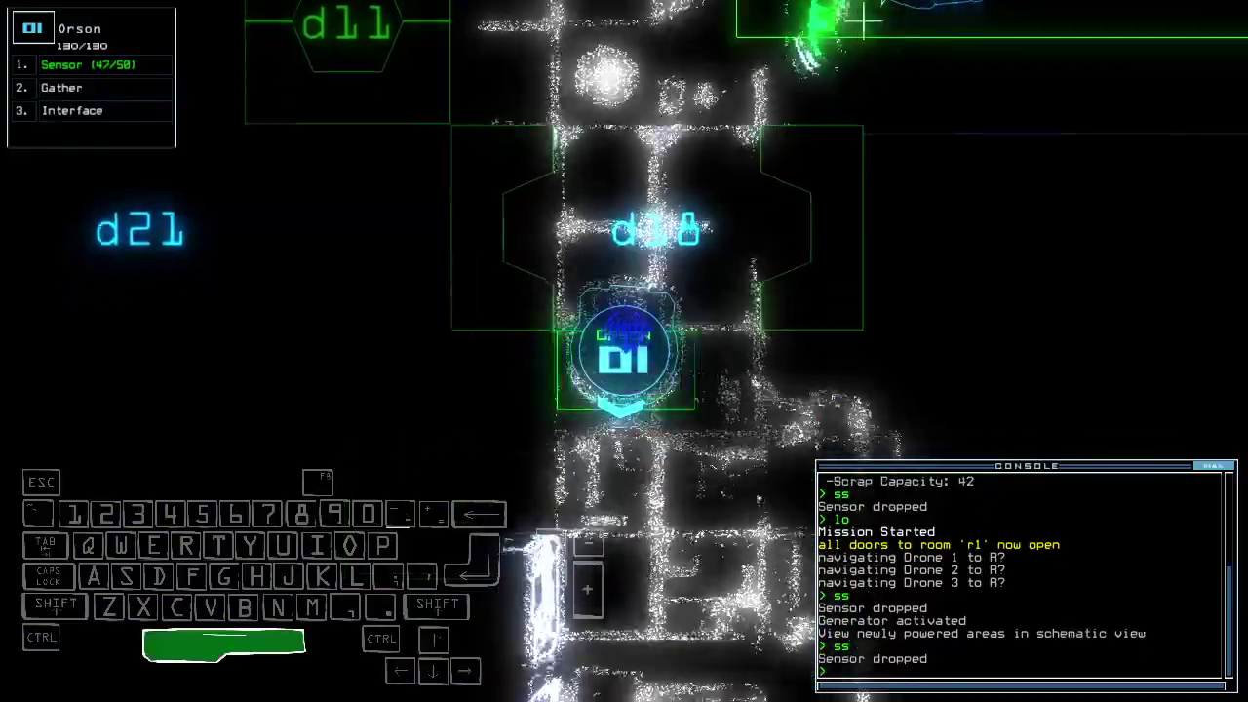
key("space")
type("dd a4")
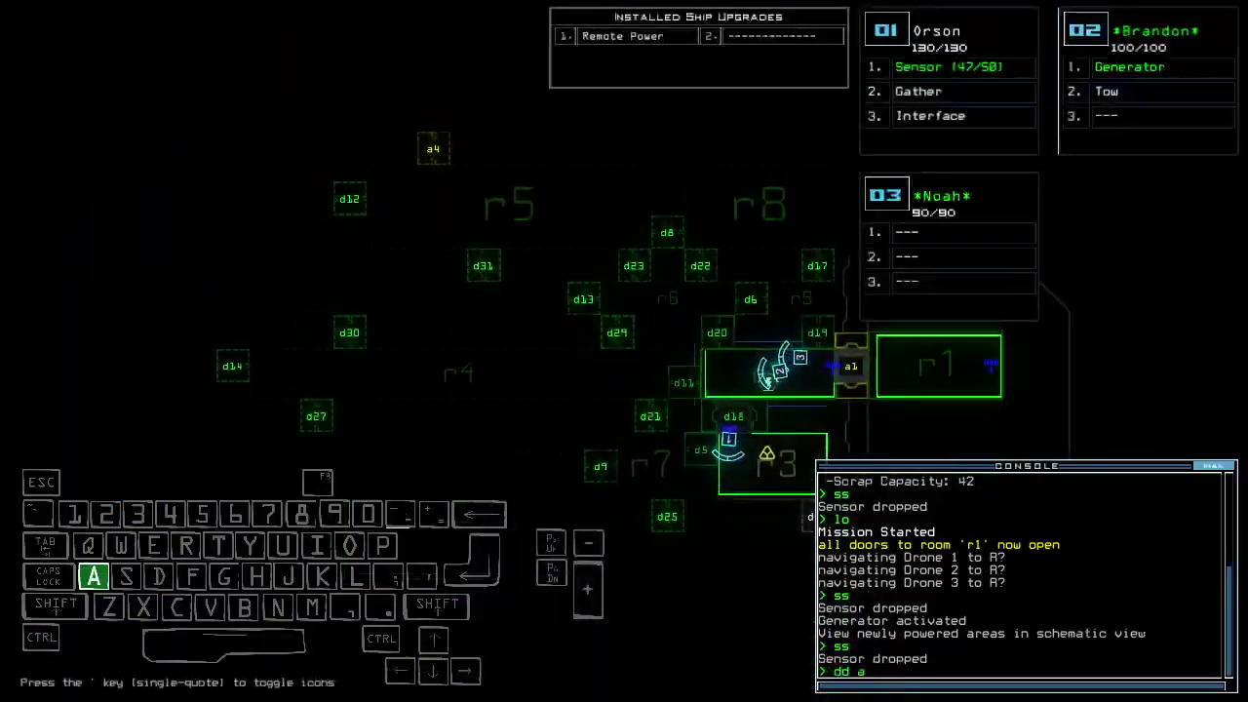
Redock at airlock a4, activate the generator, and gather the scrap.
key("Return")
key("space")
key("Up")
key("Left")
key("Up")
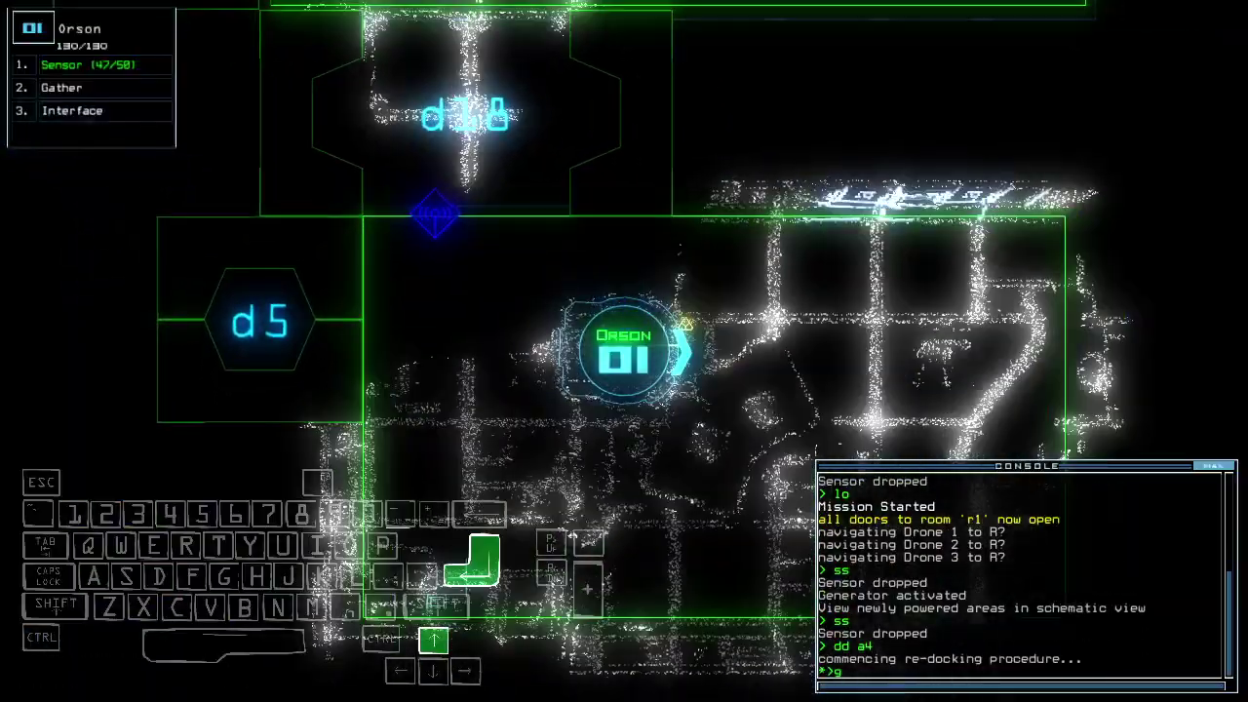
type("g")
key("Return")
key("Right")
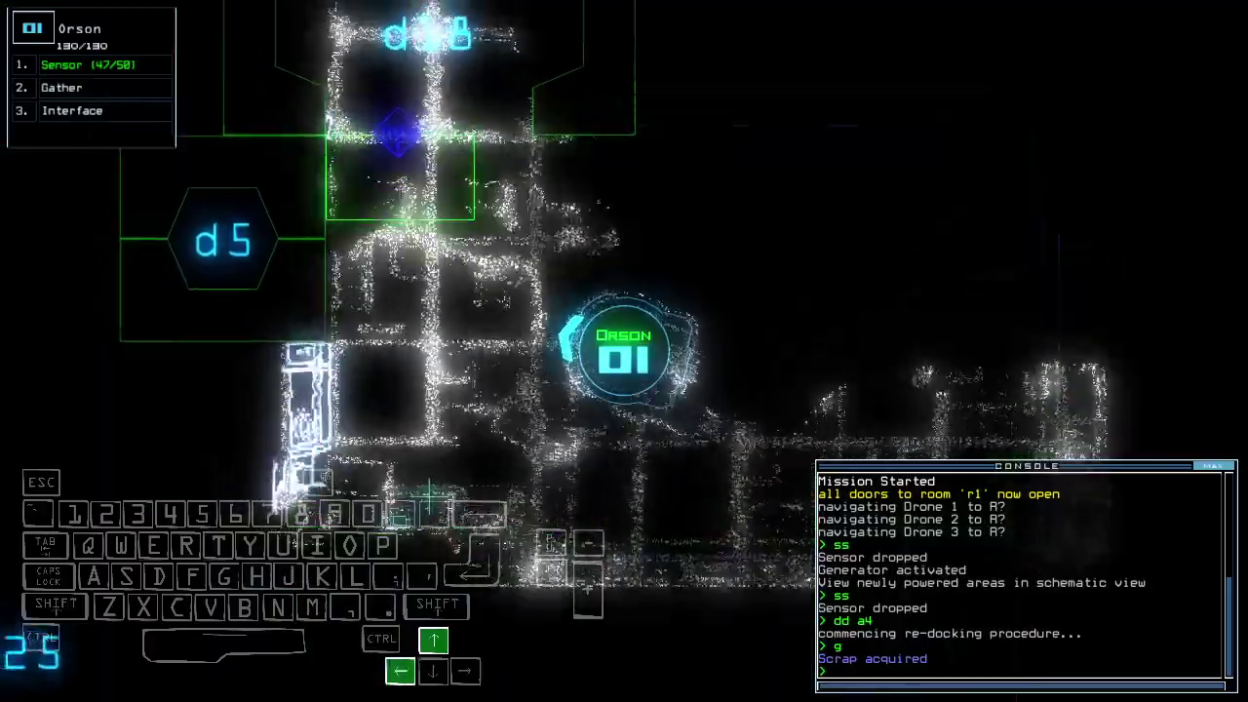
key("Up")
key("space")
key("space")
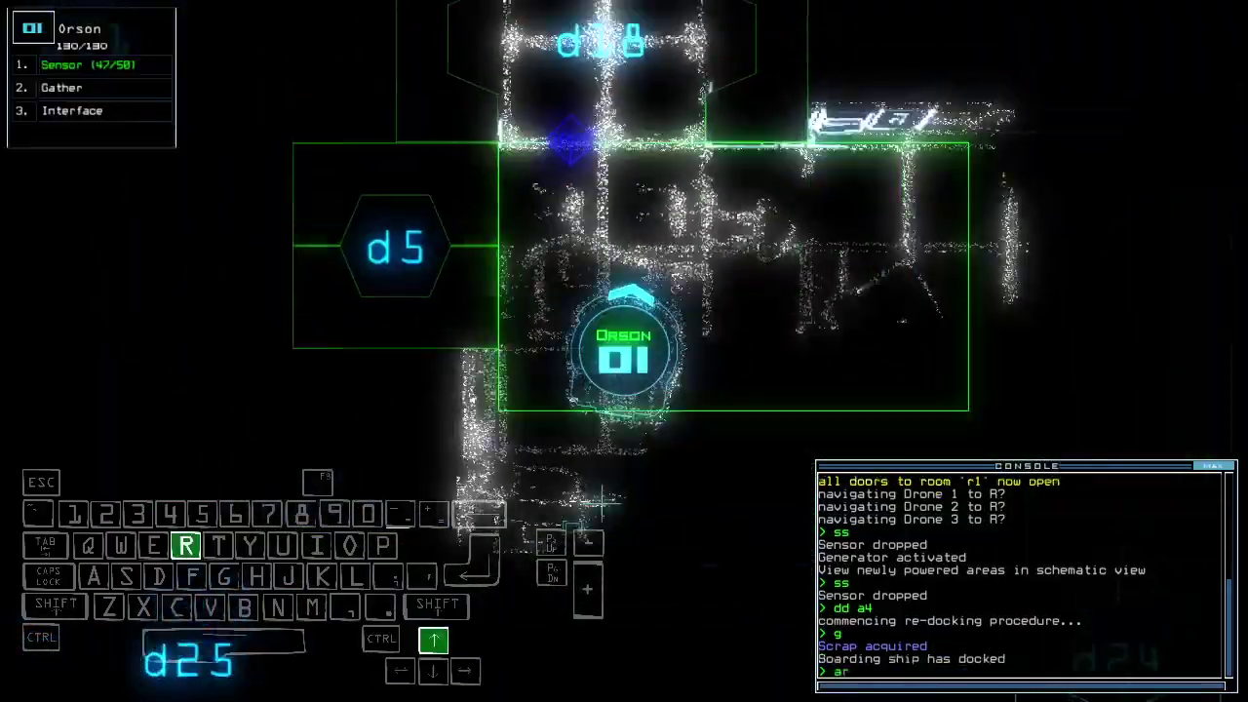
type("arr")
Open all doors to room r1 and operate door d18.
key("Return")
type("d18")
key("Up")
key("Return")
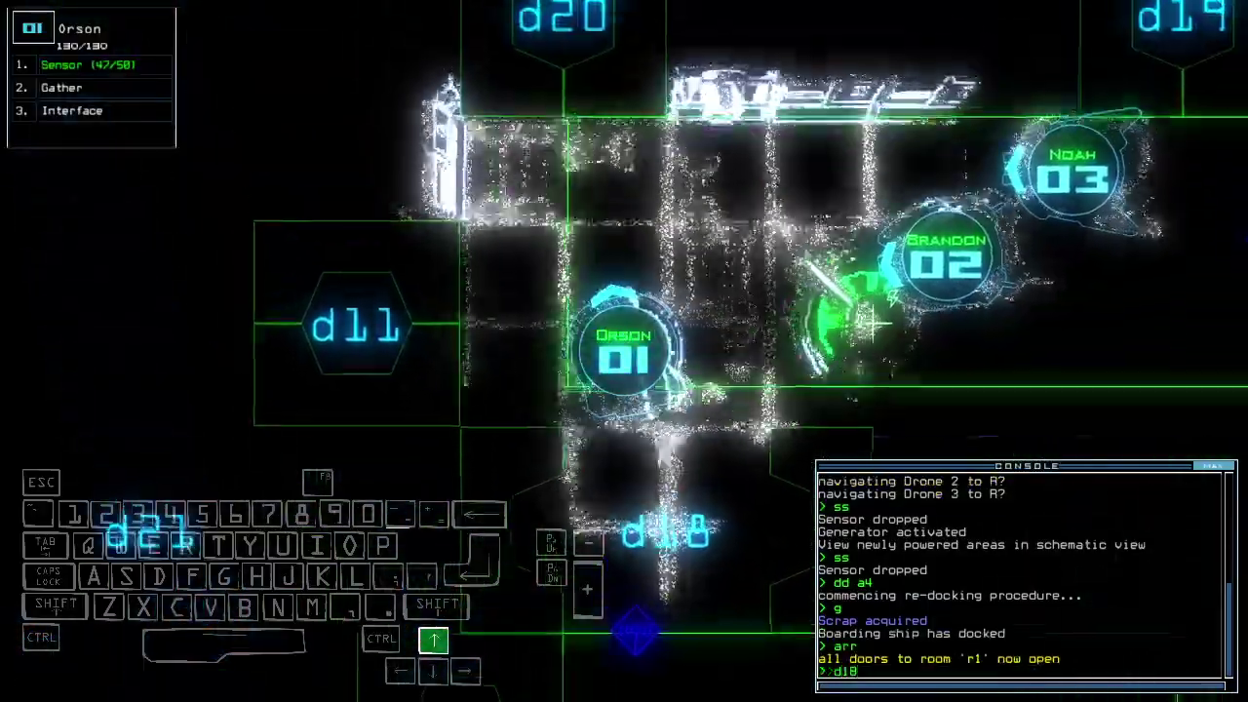
key("space")
type("d5")
Operate door d5, target room r3, and open door d11.
key("Return")
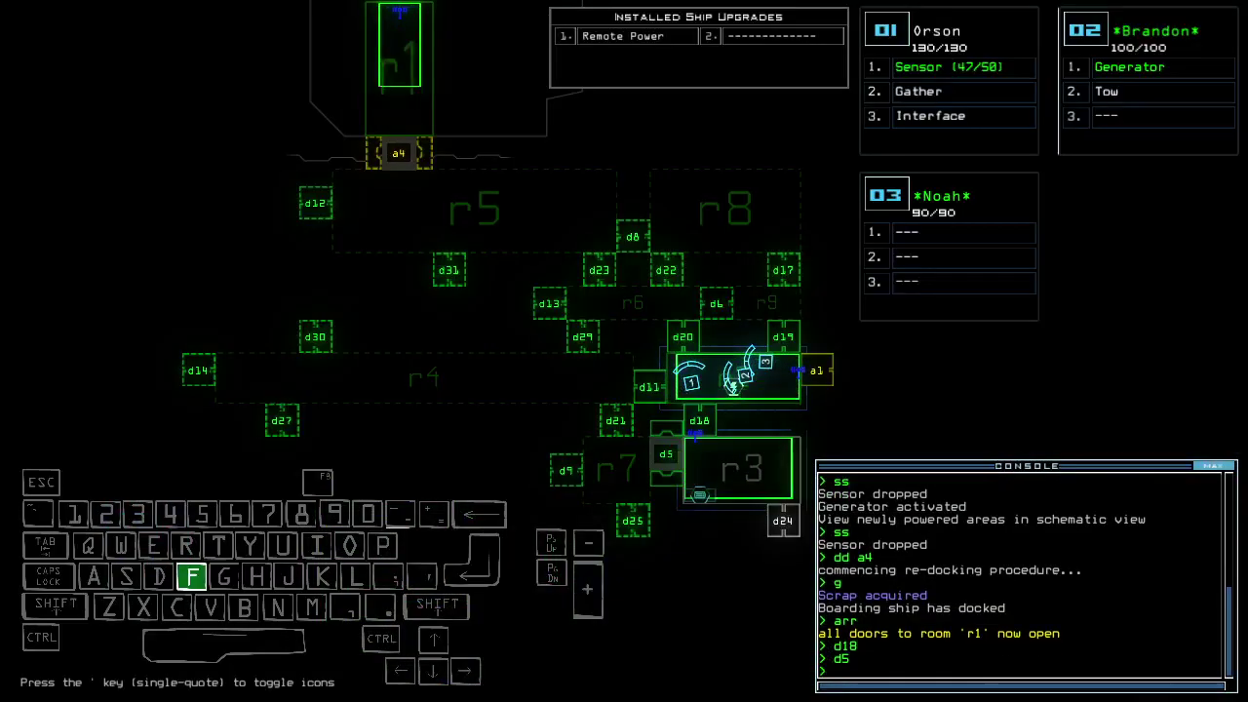
type("f r3")
key("Return")
key("space")
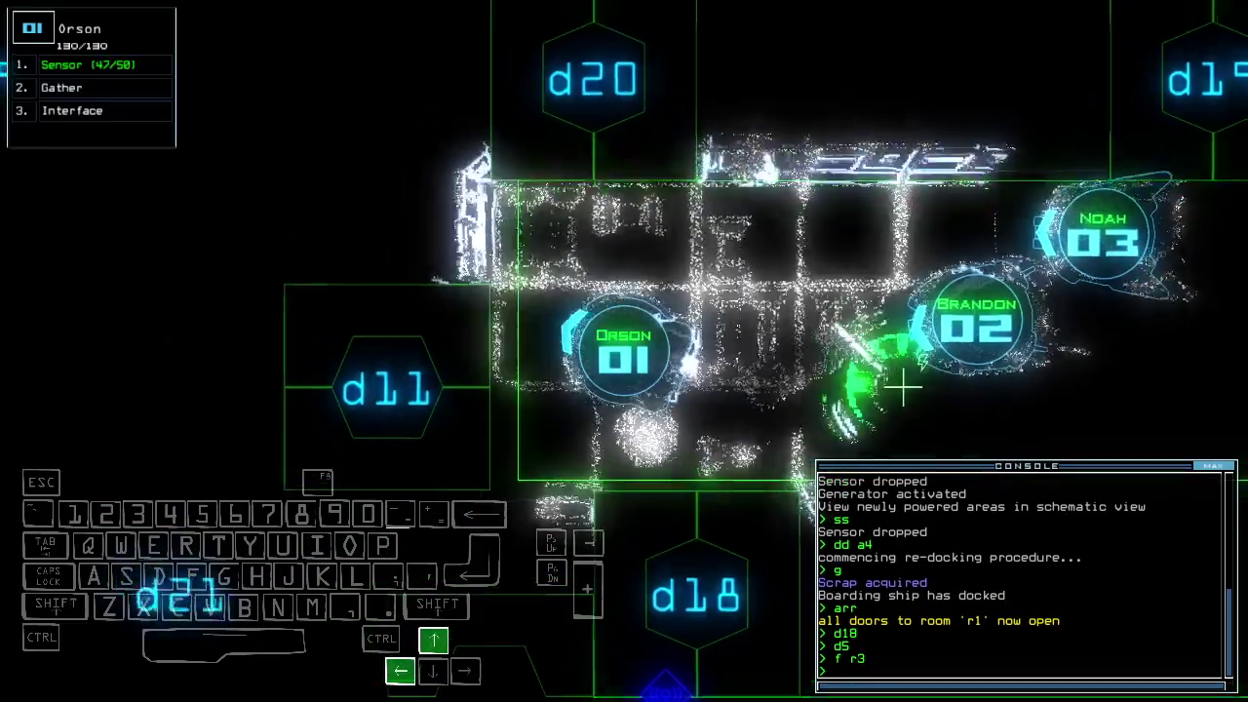
type("d11")
key("Return")
key("Up")
key("Return")
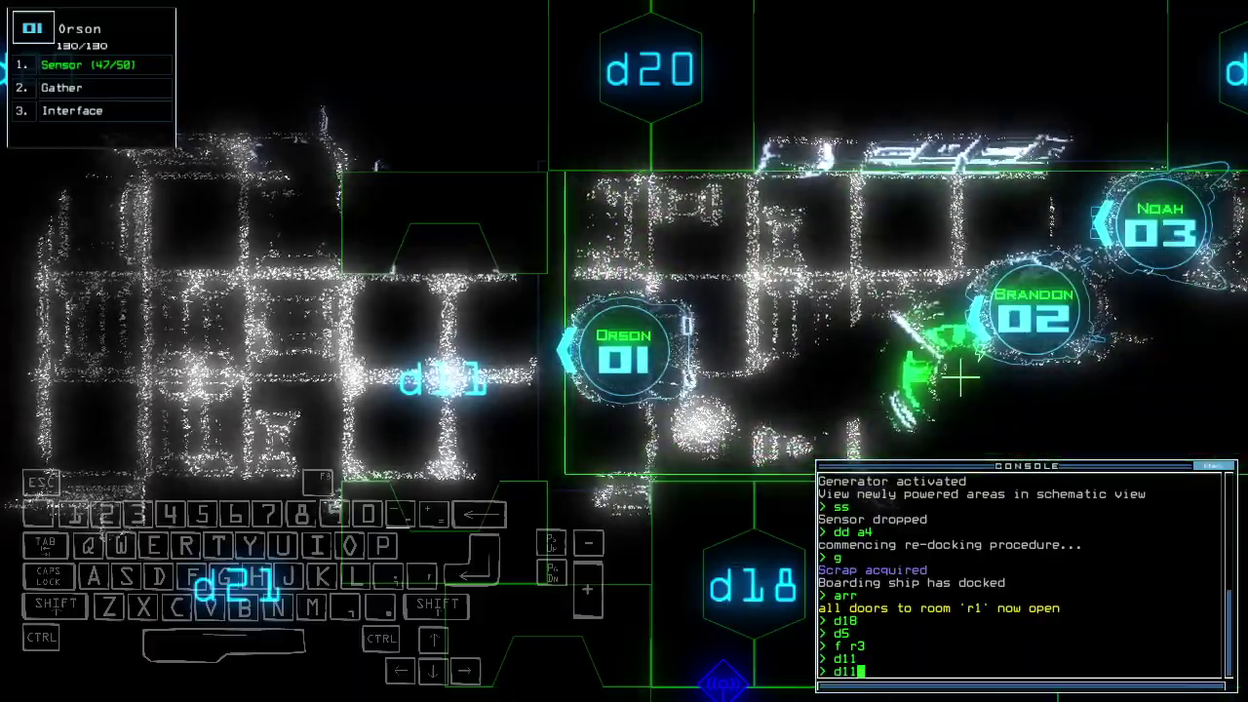
Open door d5 while toggling between camera and schematic views.
key("space")
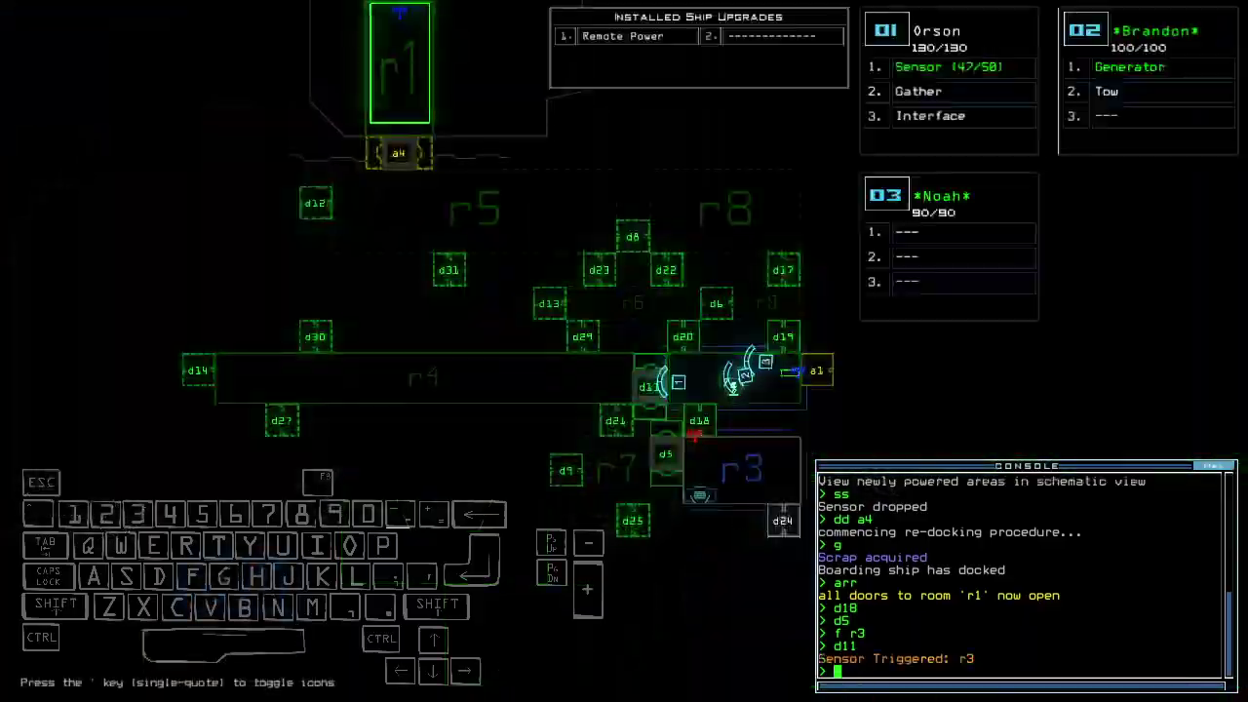
type("d5")
key("Return")
key("space")
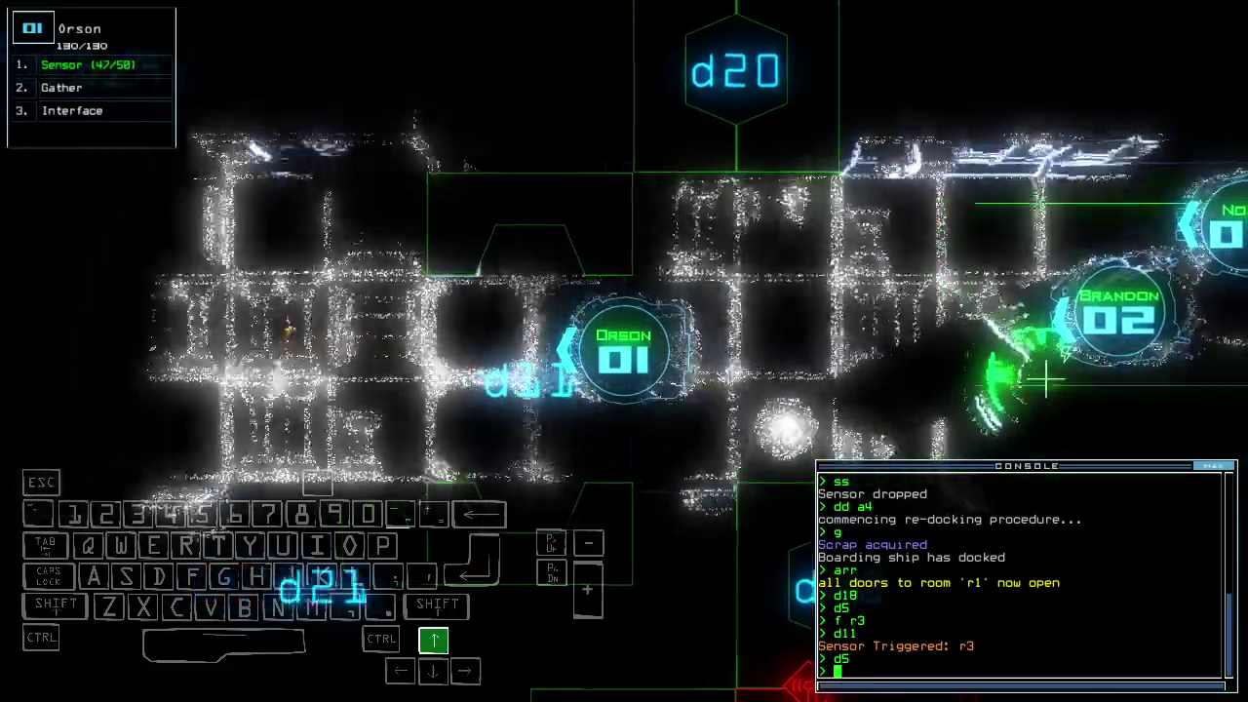
key("space")
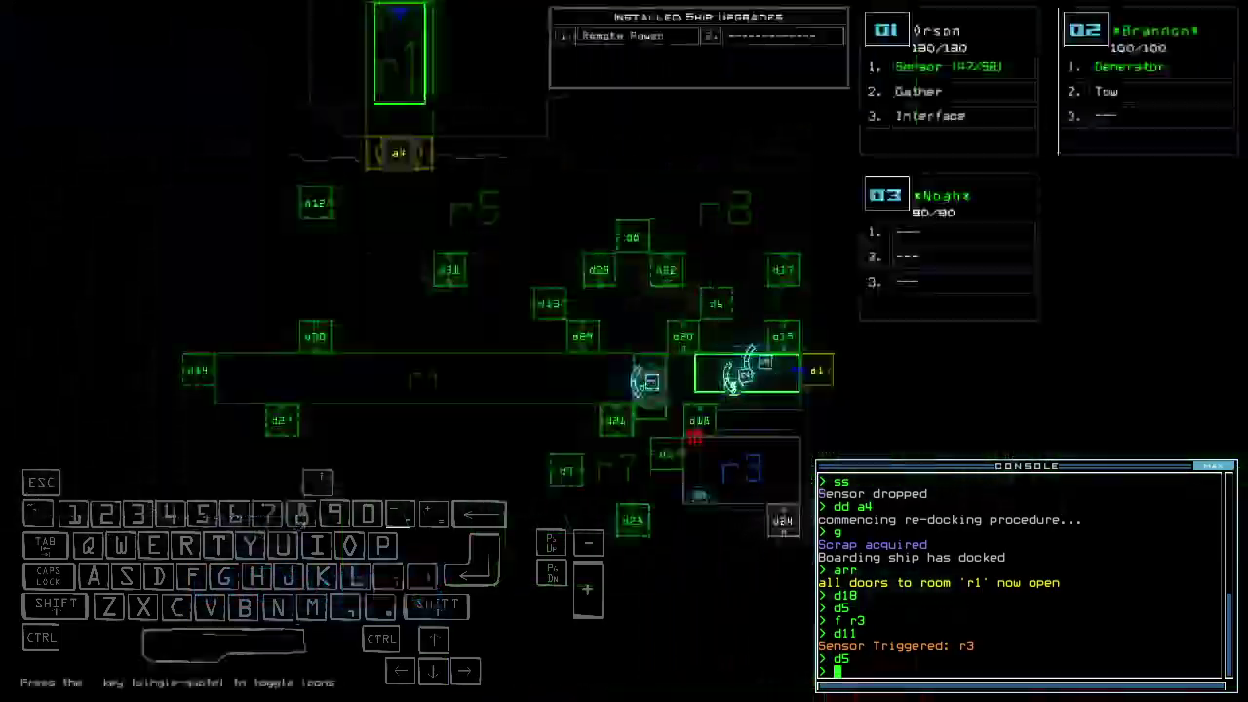
key("space")
type("ss")
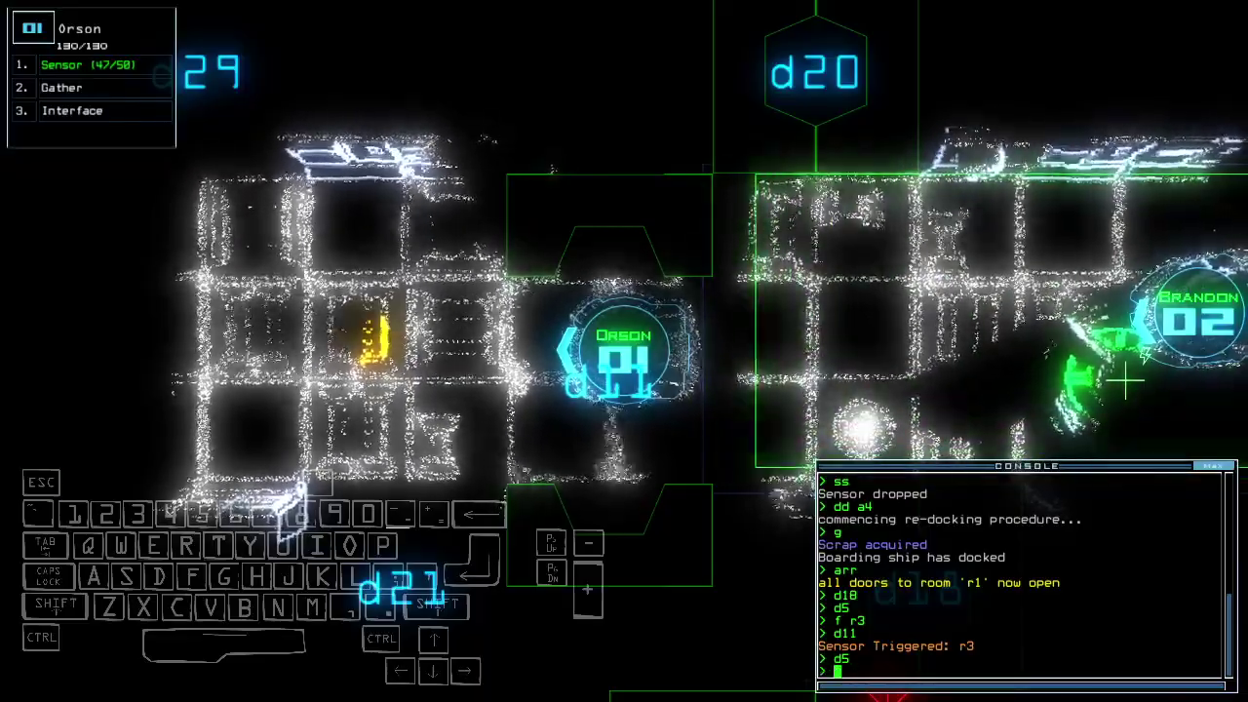
key("Return")
key("space")
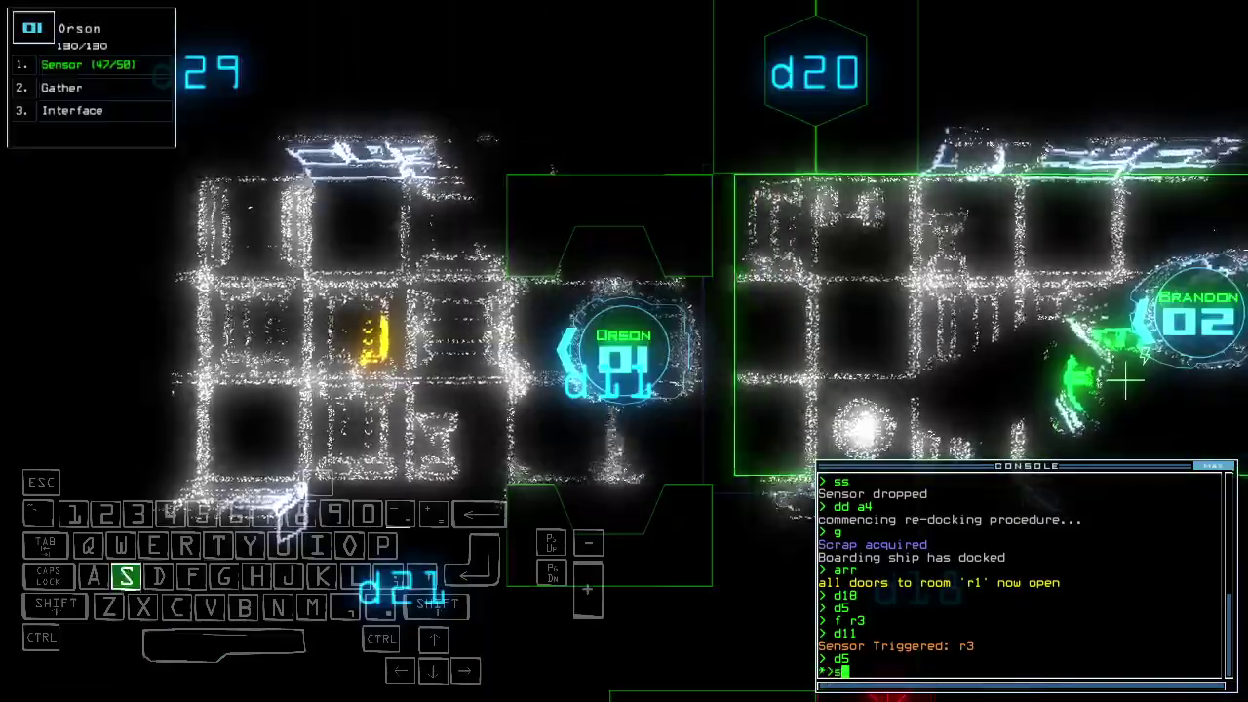
type("ss")
Have Orson drop a sensor, gather the room's scrap, and drive forward.
key("Return")
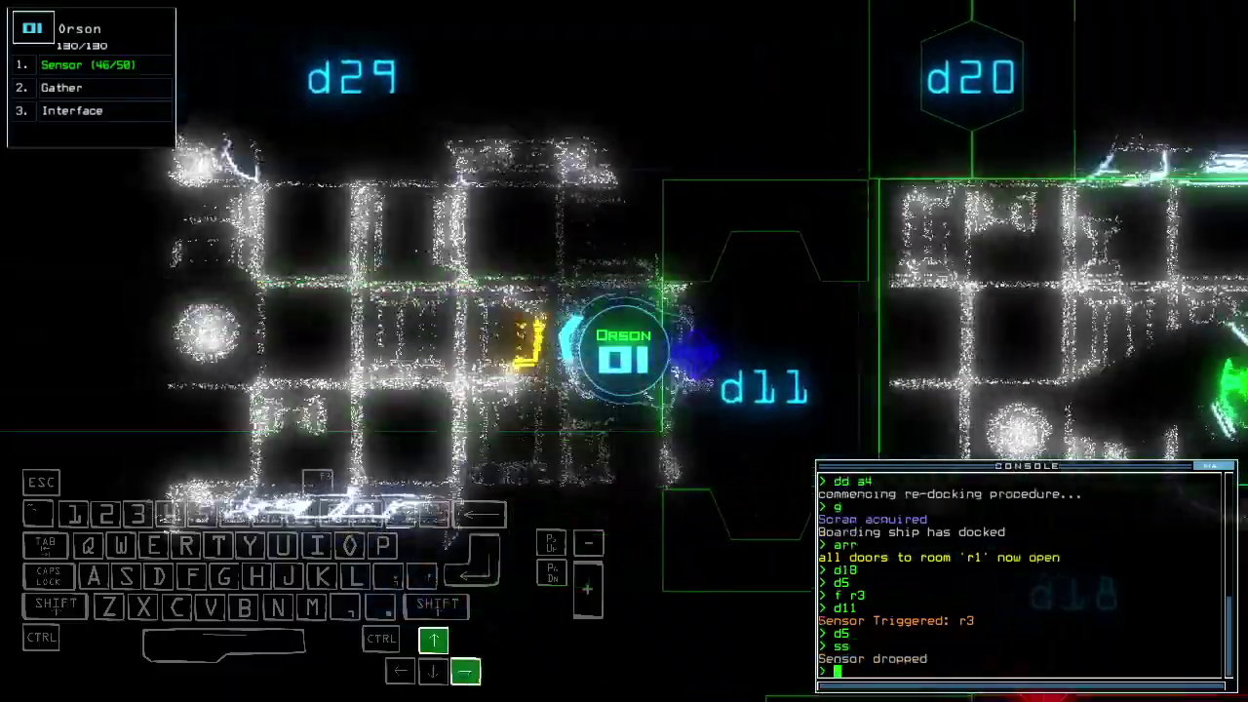
type("g")
key("Return")
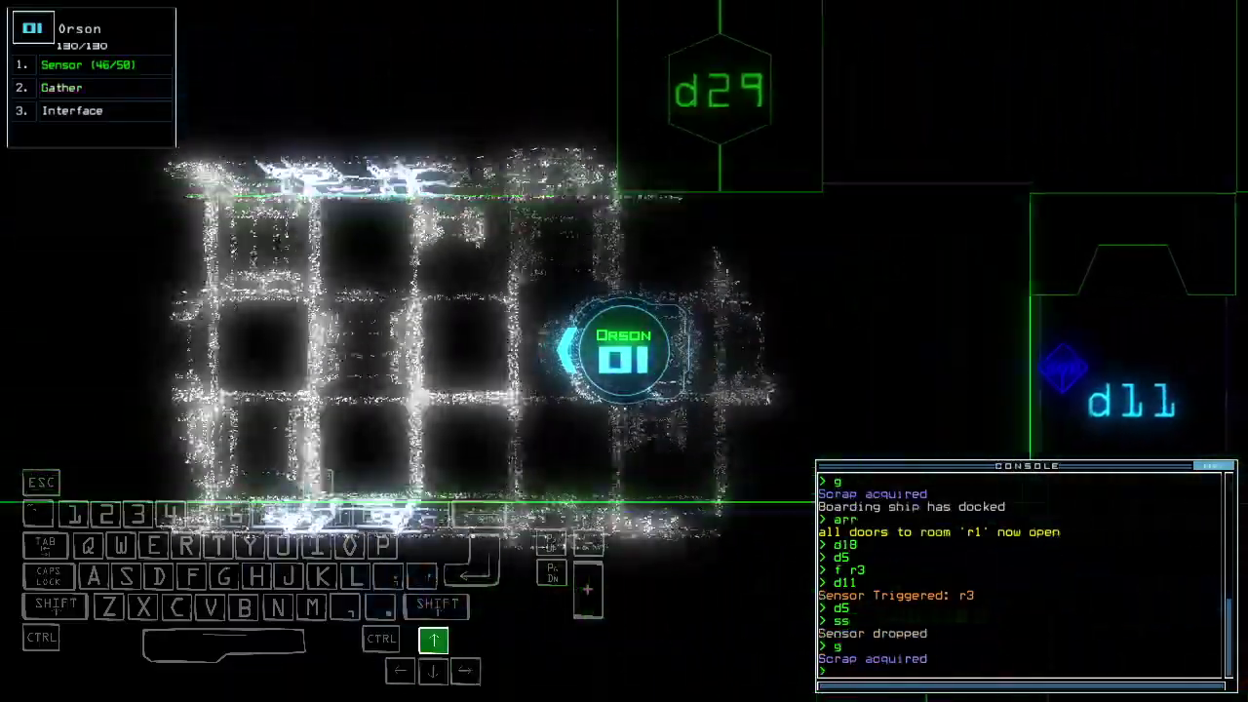
key("Up")
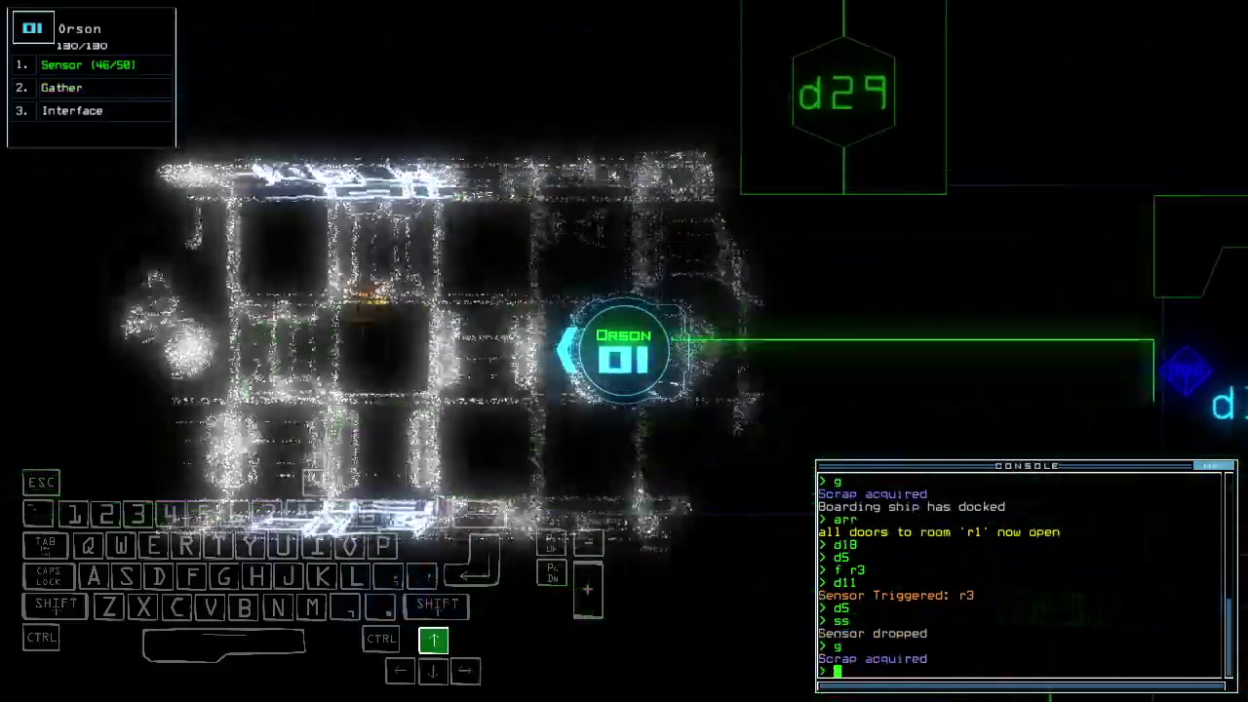
Move the tow upgrade onto drone 3, Noah.
key("Return")
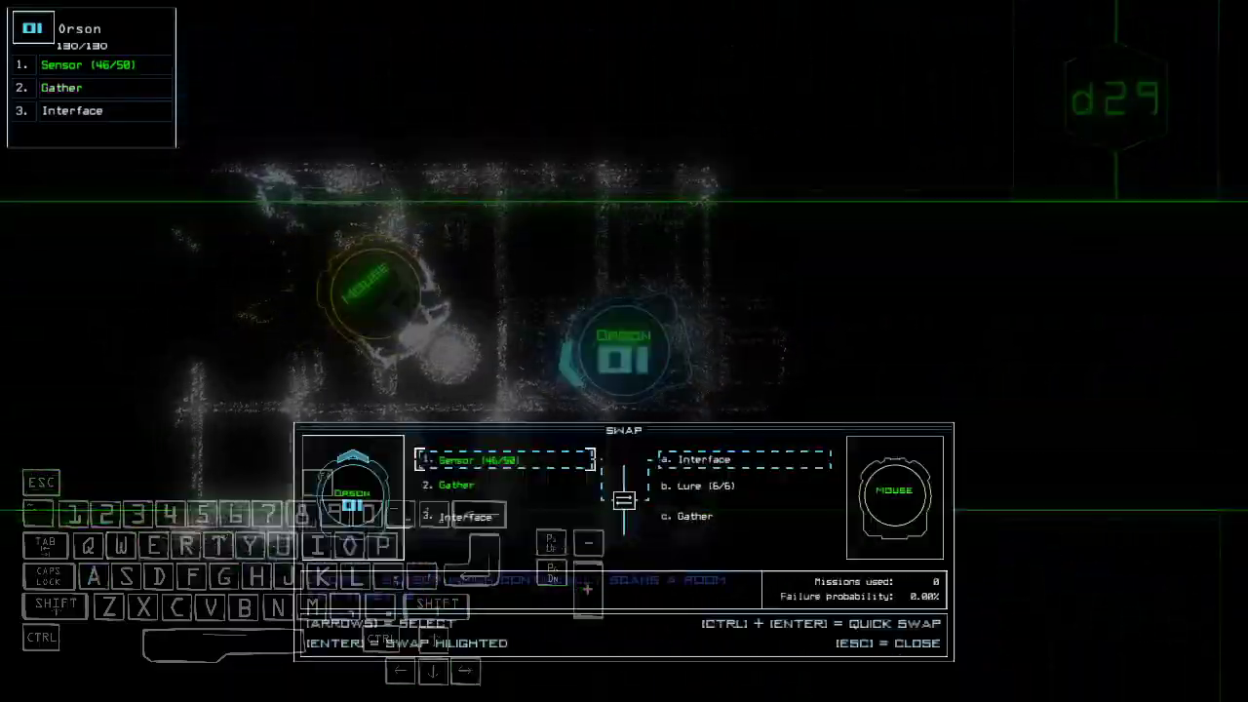
key("Escape")
key("space")
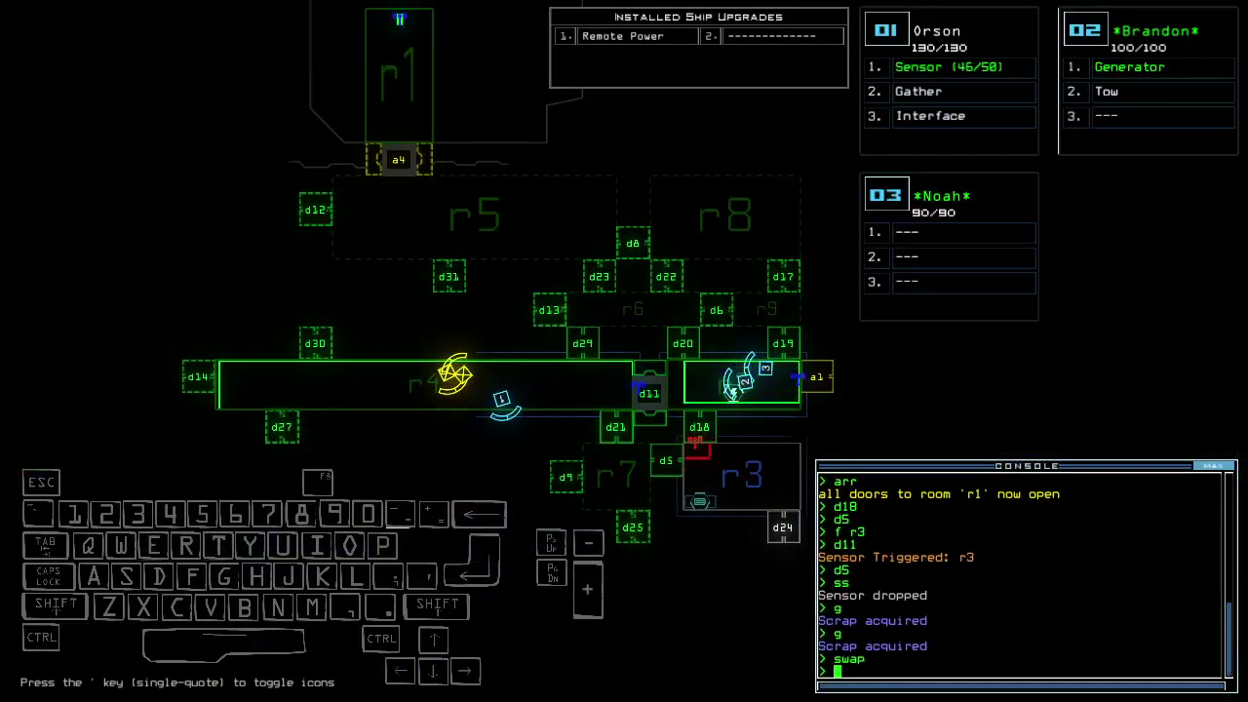
key("space")
type("swap to")
key("Return")
key("Left")
key("Left")
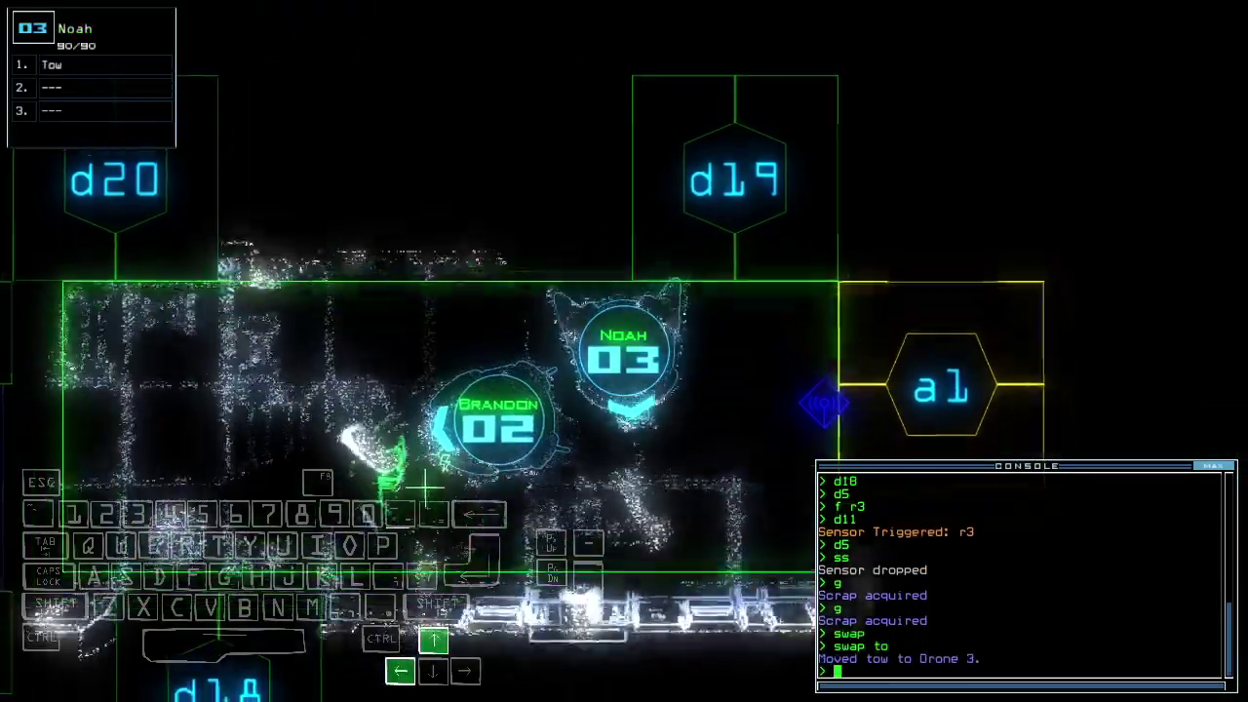
type("dd a1")
Redock at a1 and drive Noah to start towing the derelict drone Mouse.
key("Return")
key("Up")
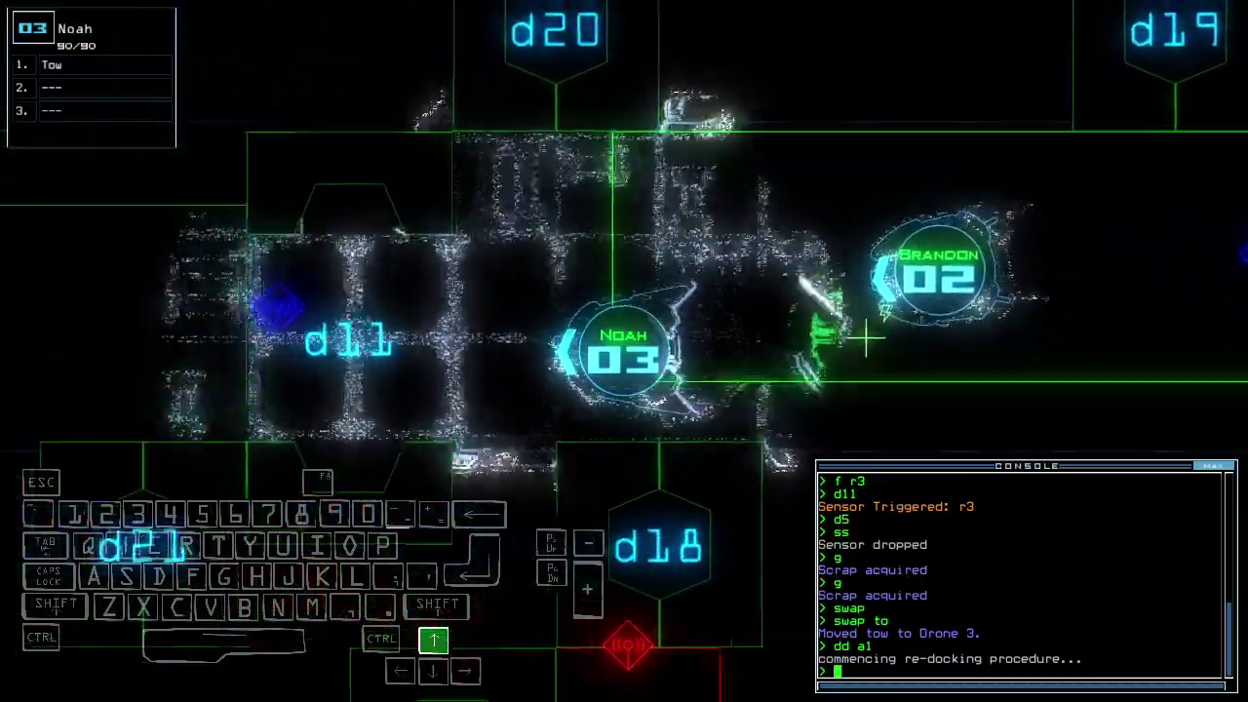
type("to")
key("Up")
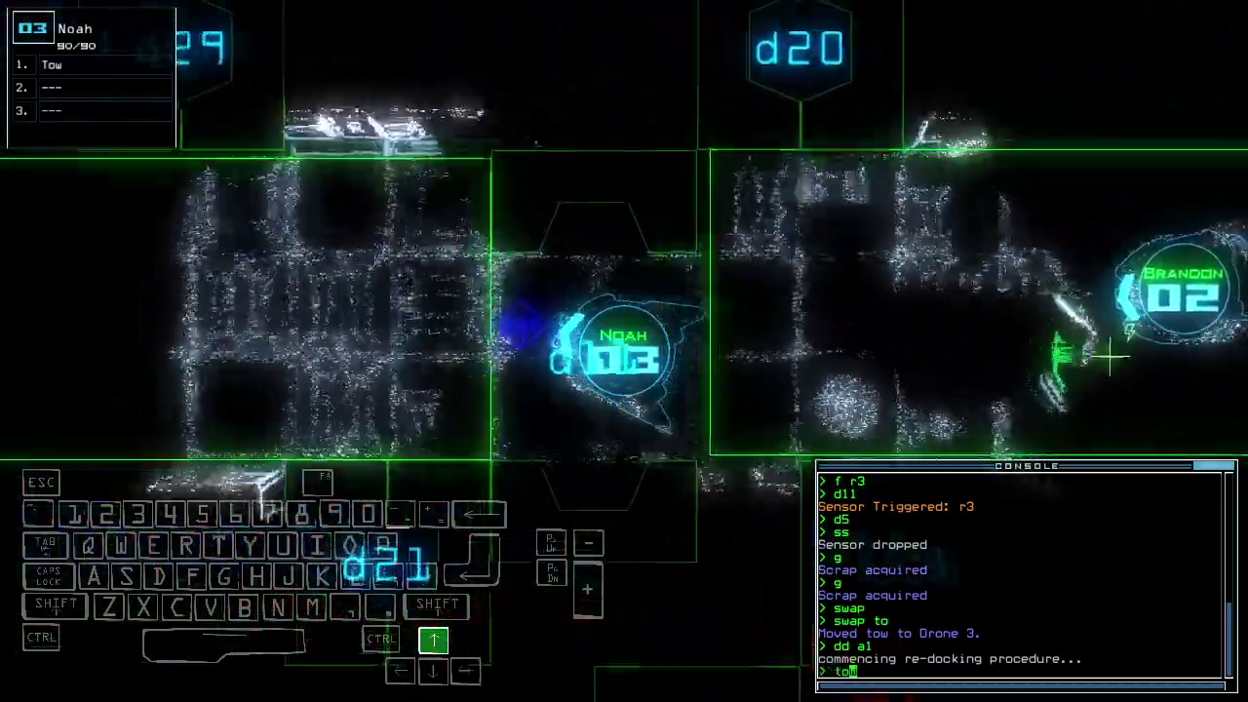
key("Up")
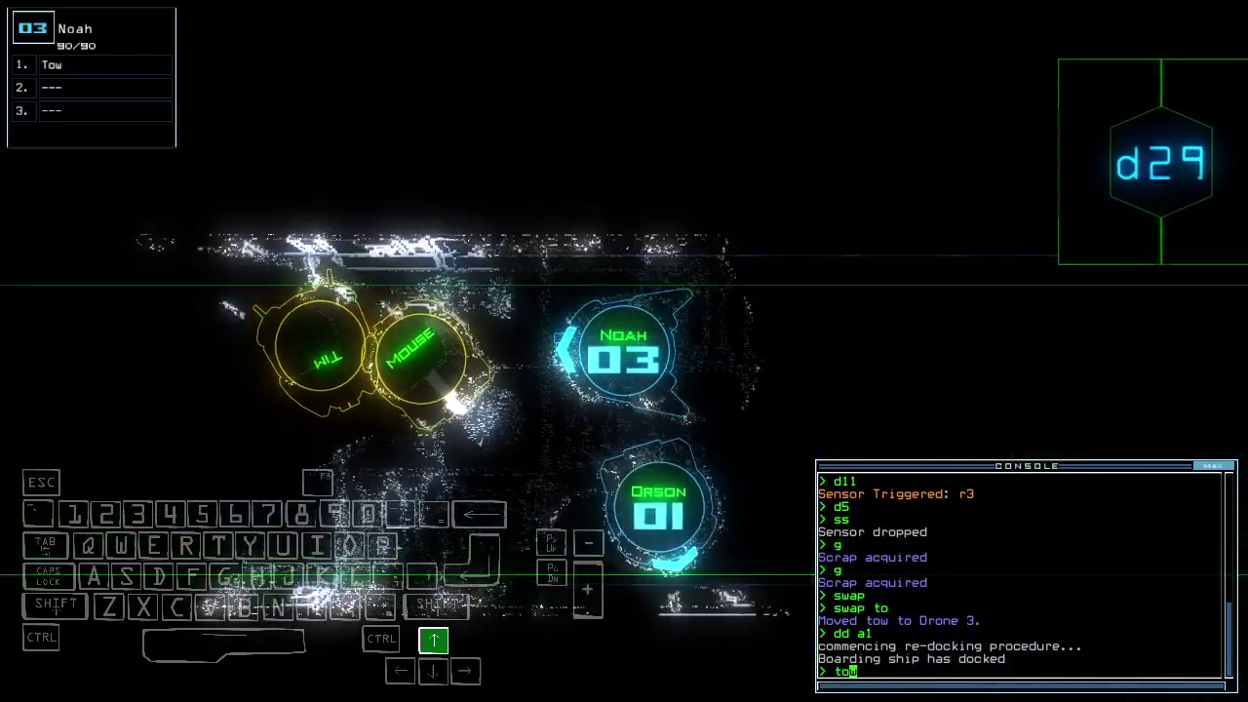
type("w")
key("Return")
type("swap")
Transfer the Lure and Interface upgrades to Noah.
key("Return")
key("Return")
key("Down")
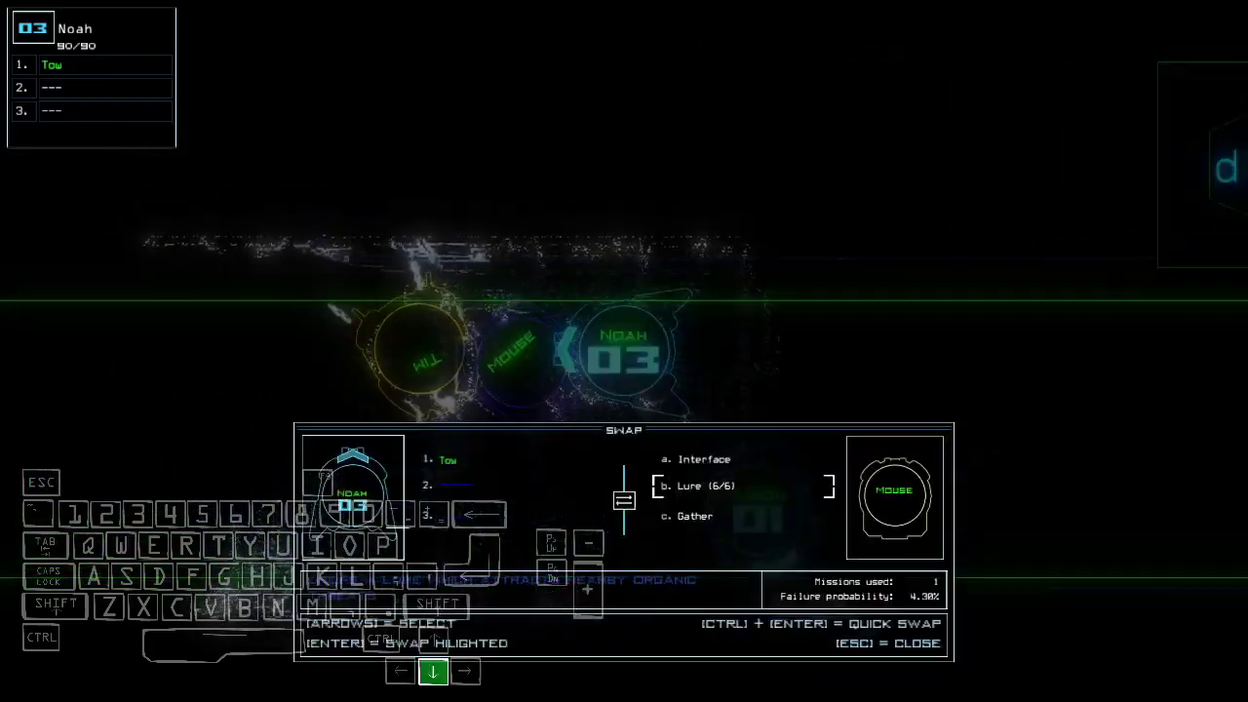
key("Return")
key("Escape")
type("arr")
Open all doors to r1 and send Noah back toward r1.
key("Return")
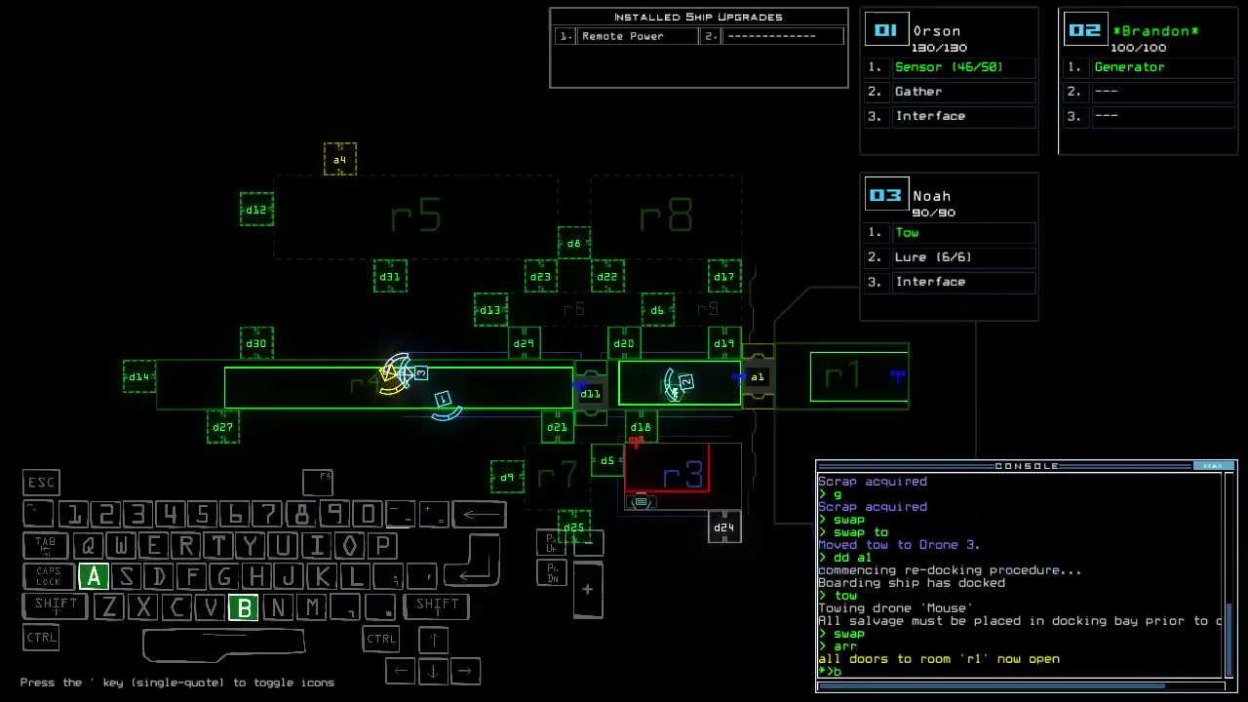
type("back 3")
key("Return")
key("space")
key("Up")
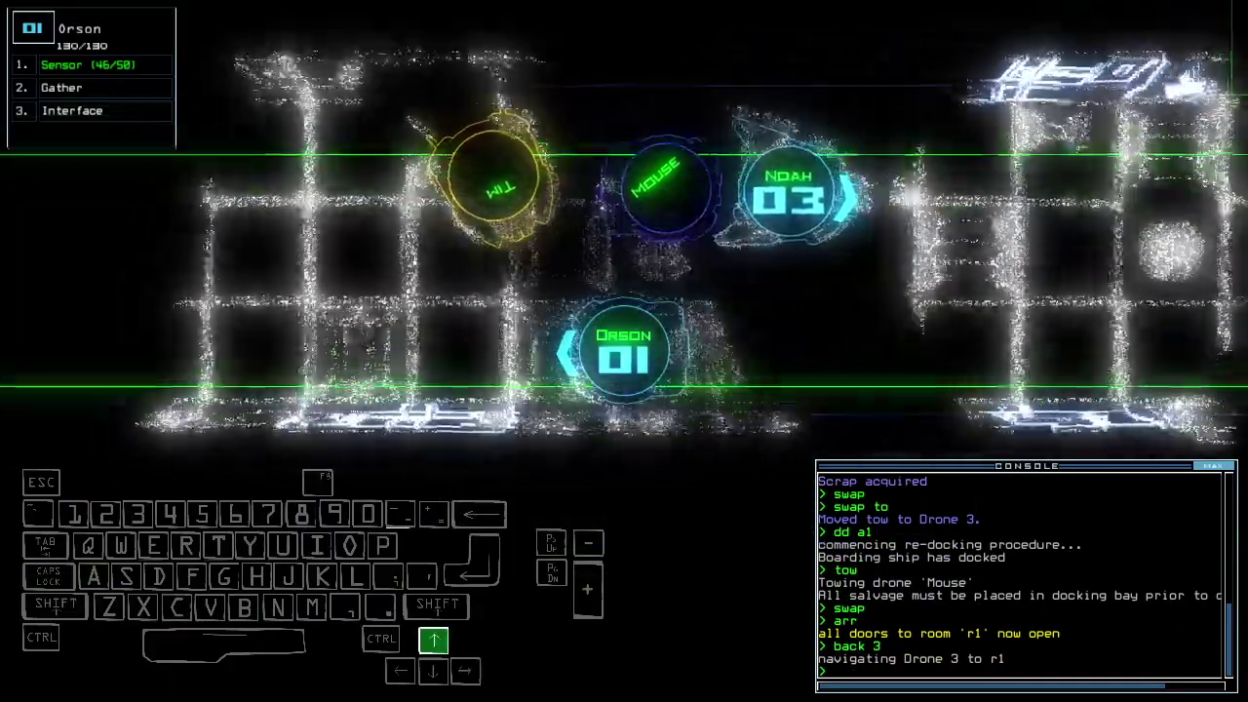
type("swap")
key("Return")
key("Return")
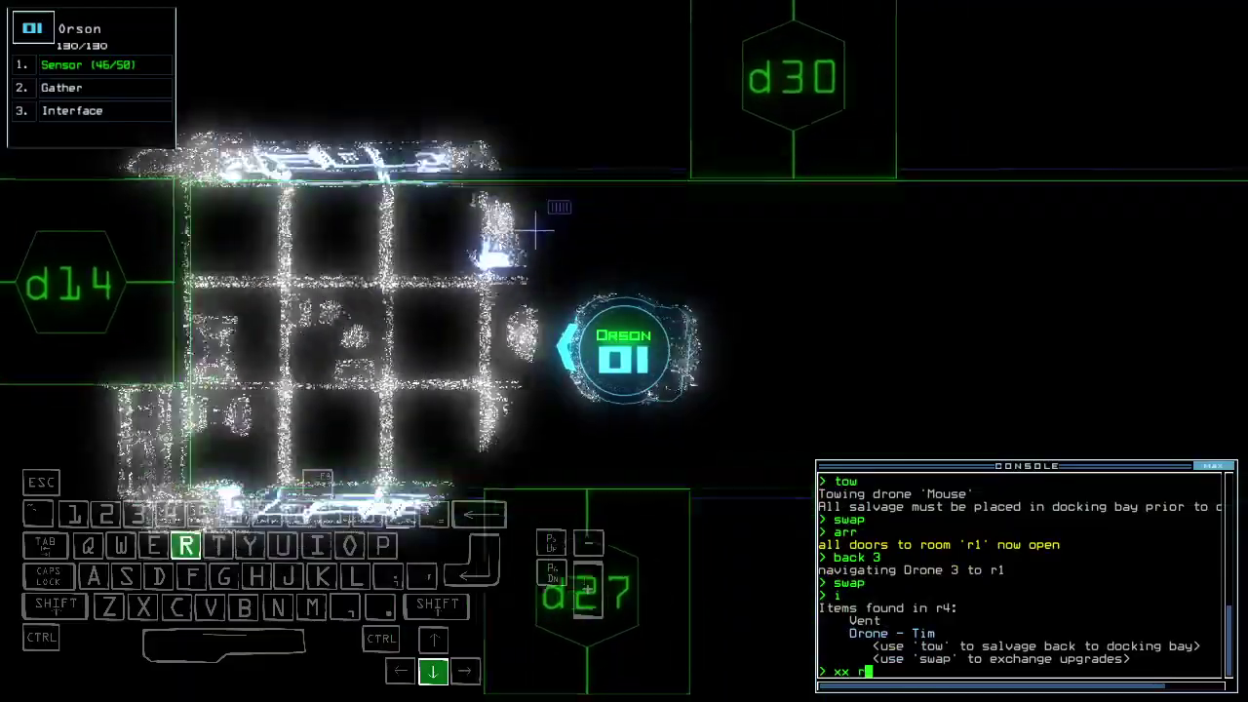
type("4")
Vent room r4, stop towing Mouse, open door d11, and send Noah back.
key("Return")
key("space")
key("space")
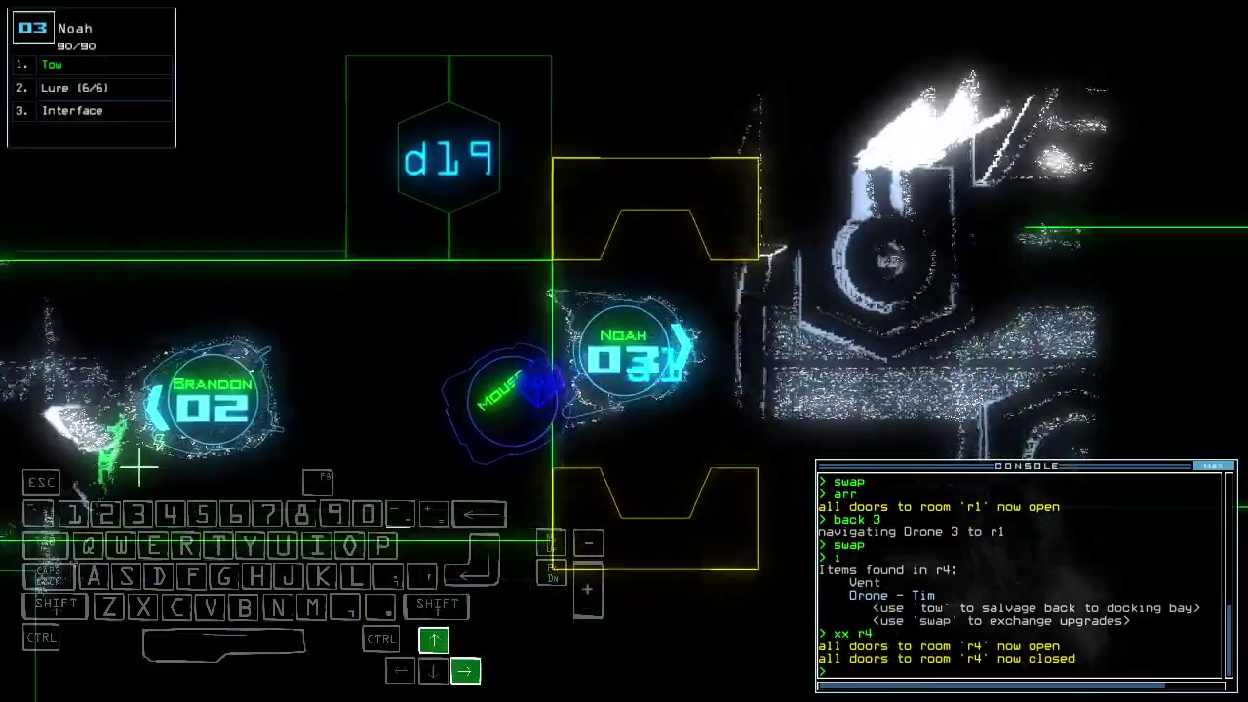
type("tow")
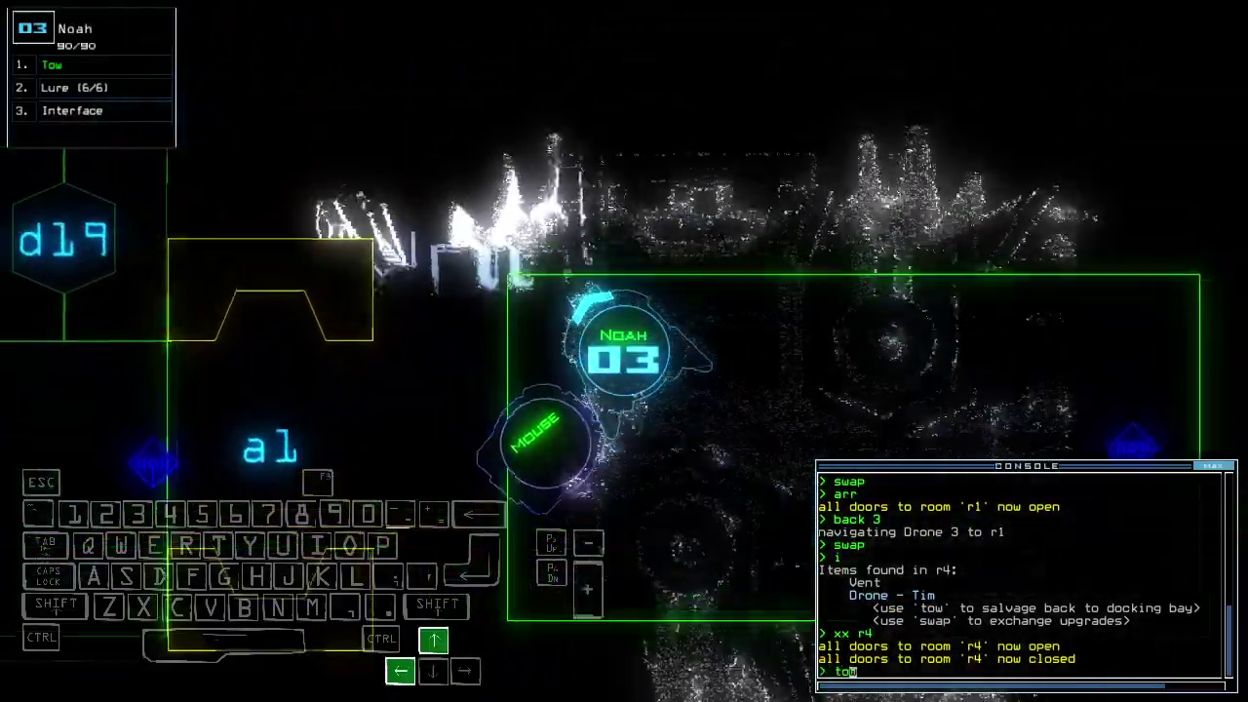
key("Return")
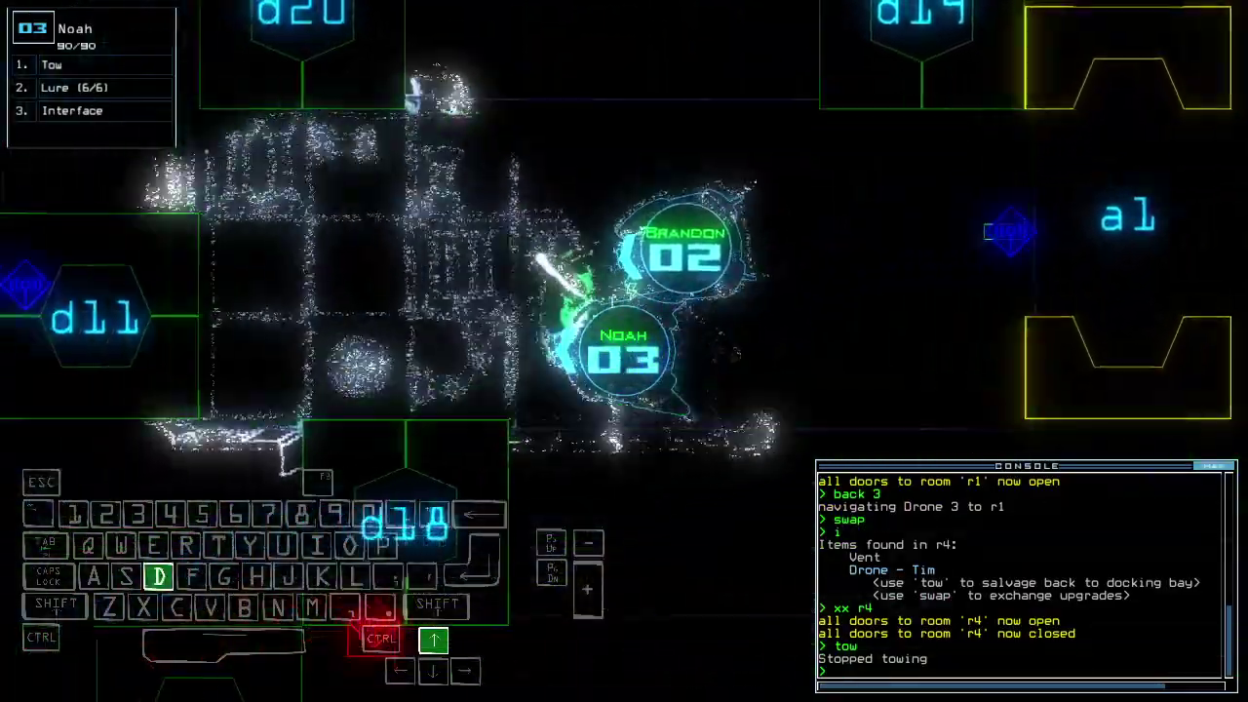
type("d11")
key("Return")
type("tow ;ba")
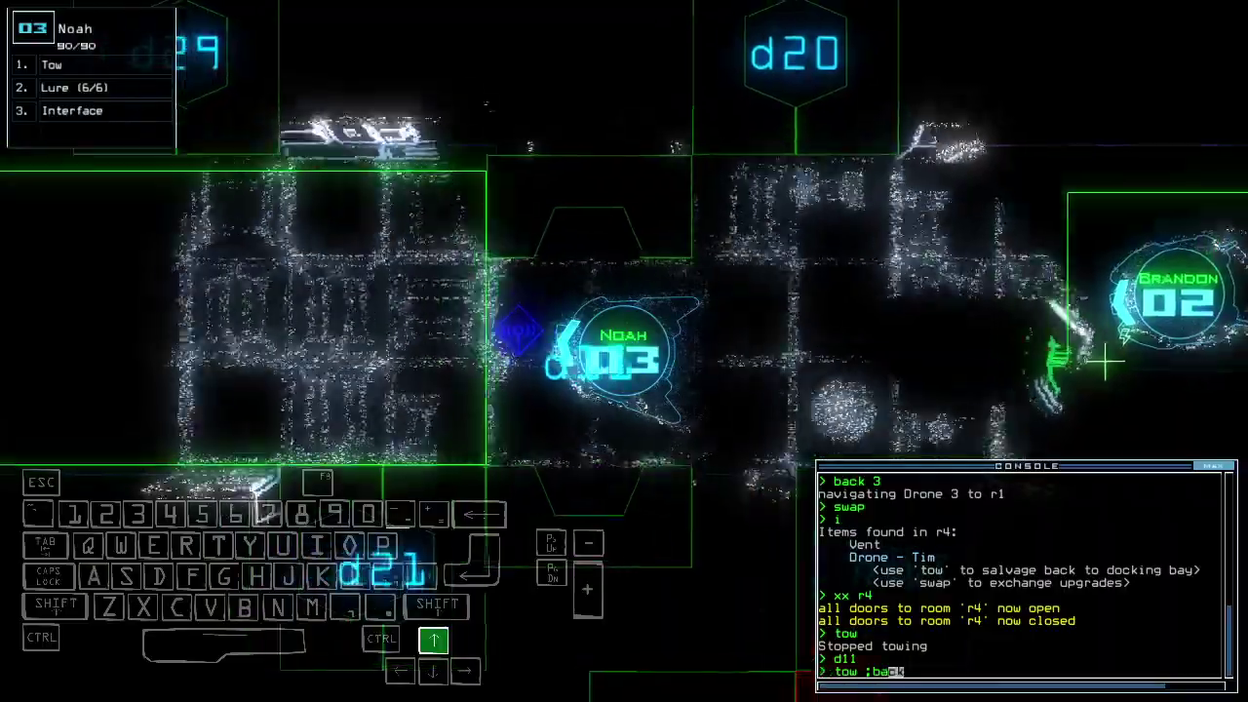
key("BackSpace")
key("BackSpace")
type("back")
key("Return")
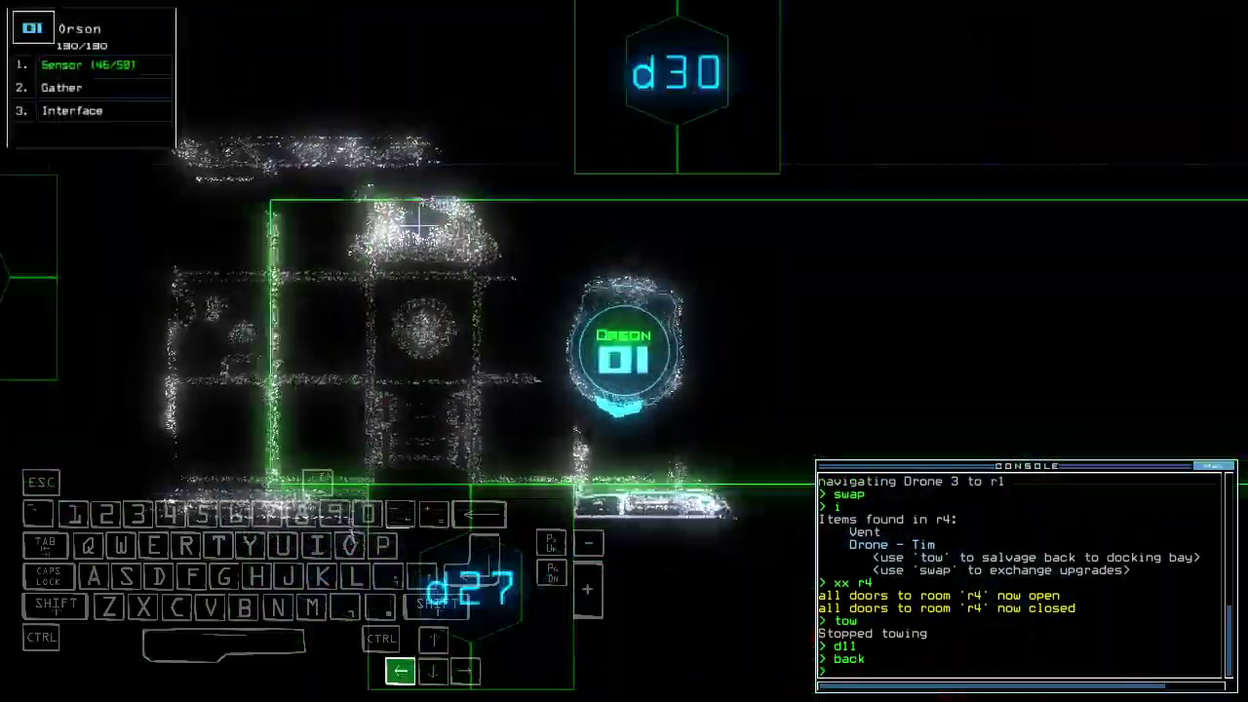
key("Up")
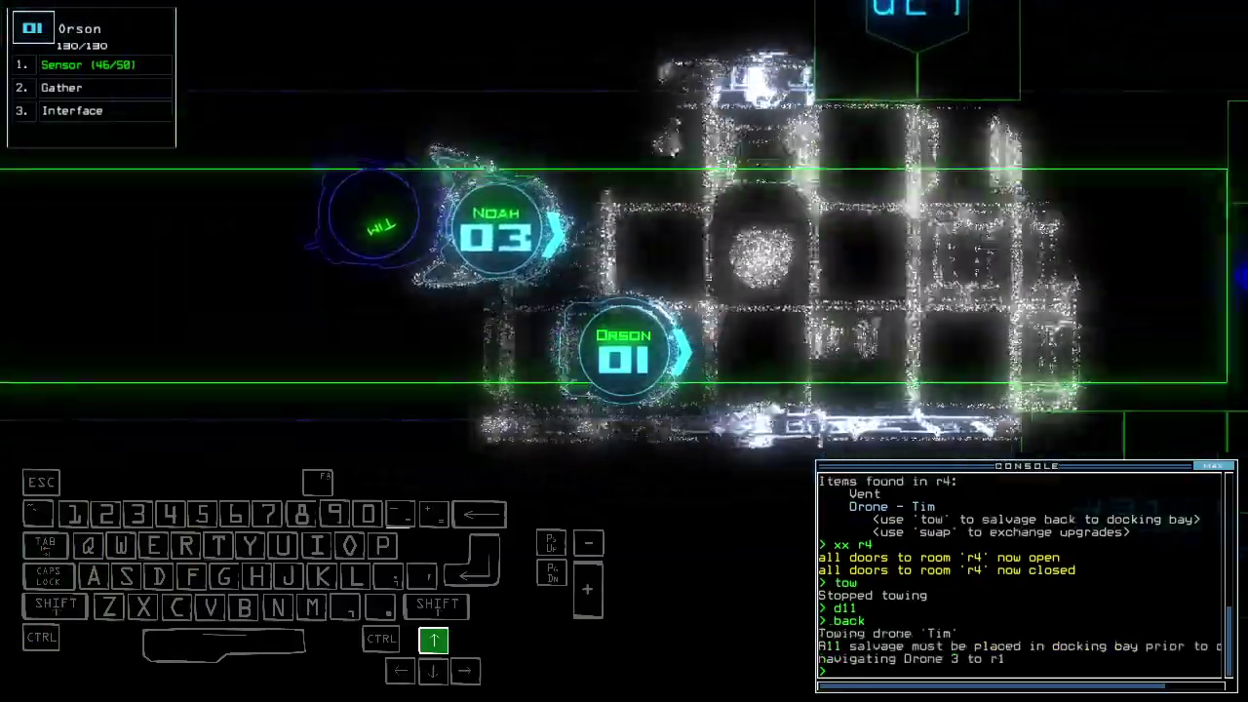
type("d21")
Open door d21, drop Orson's sensor, and scan, finding items in r5 and r6.
key("Return")
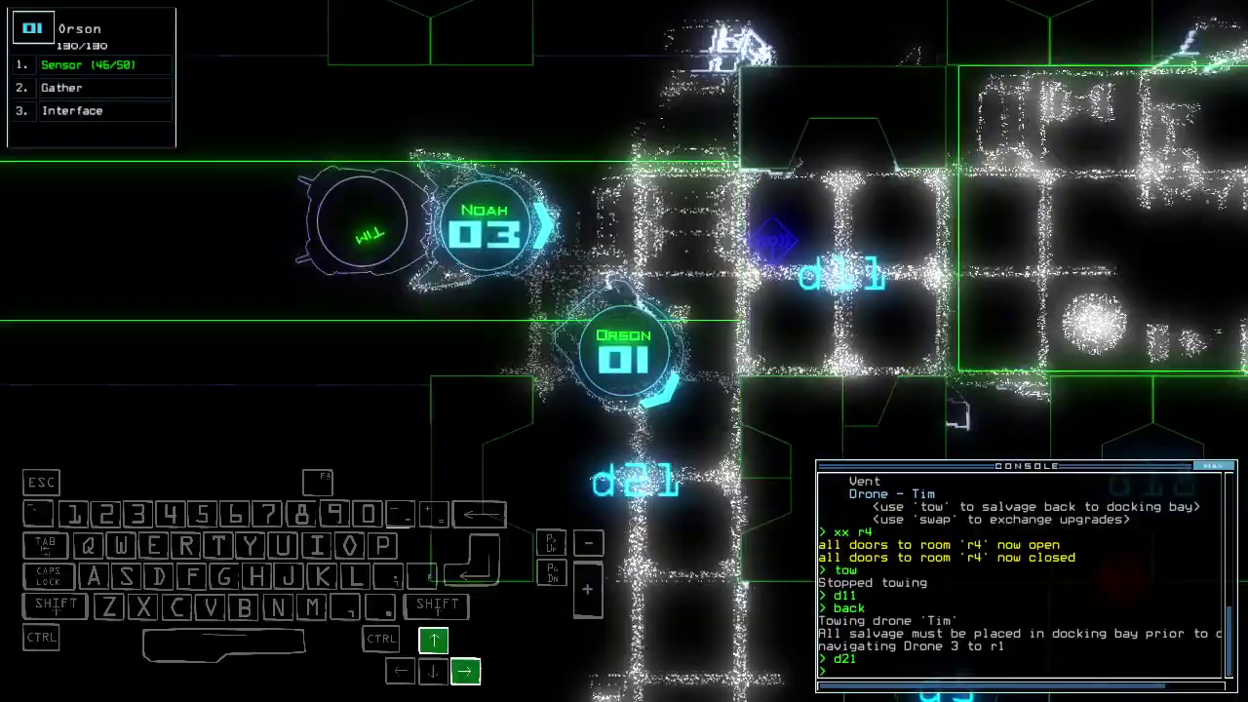
type("ss")
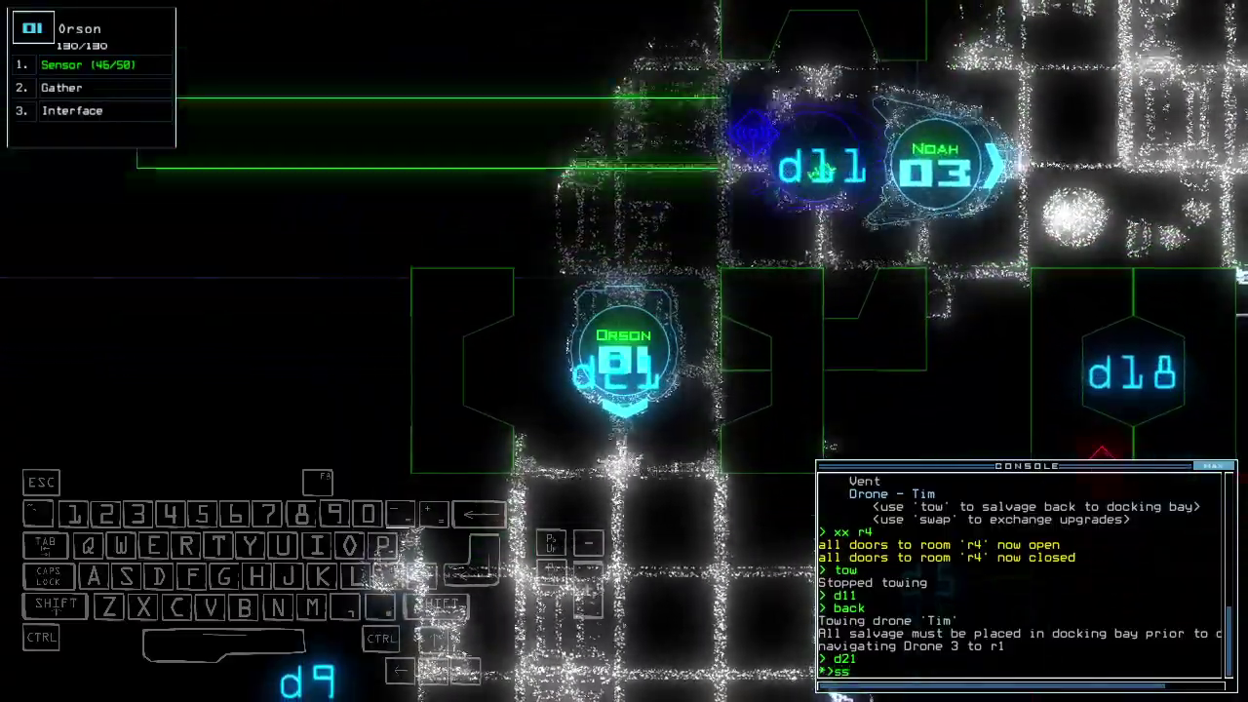
key("Return")
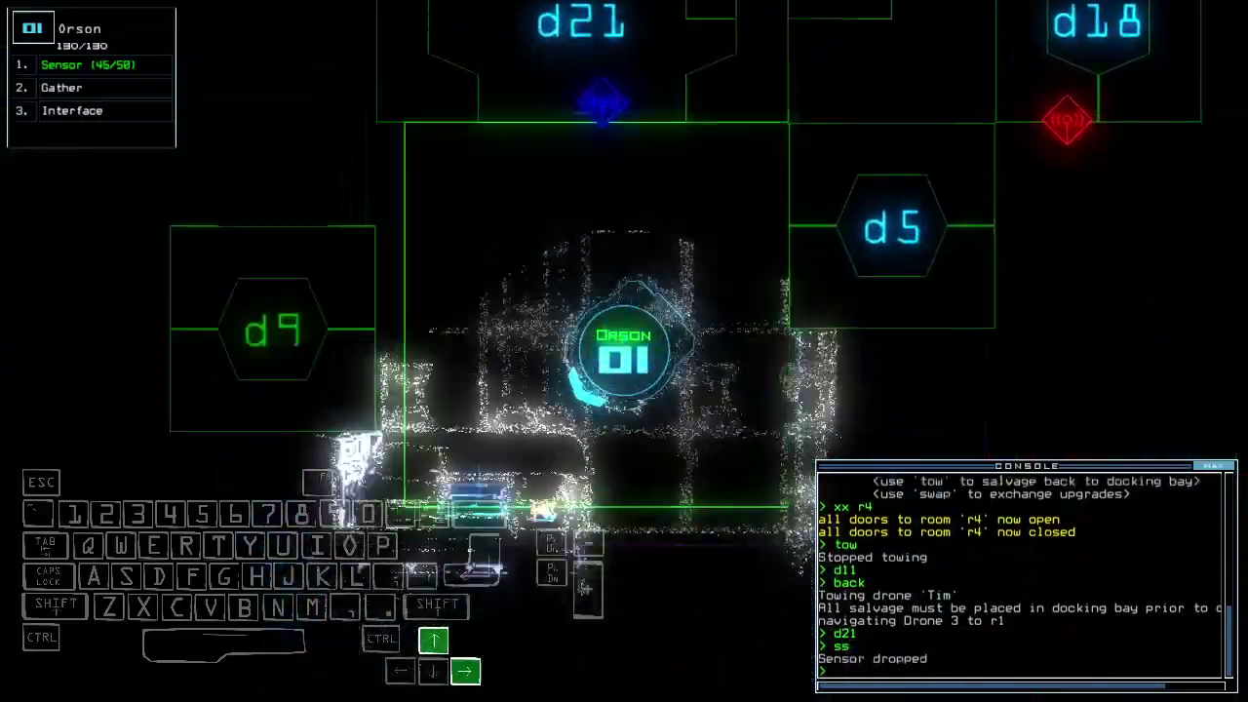
key("space")
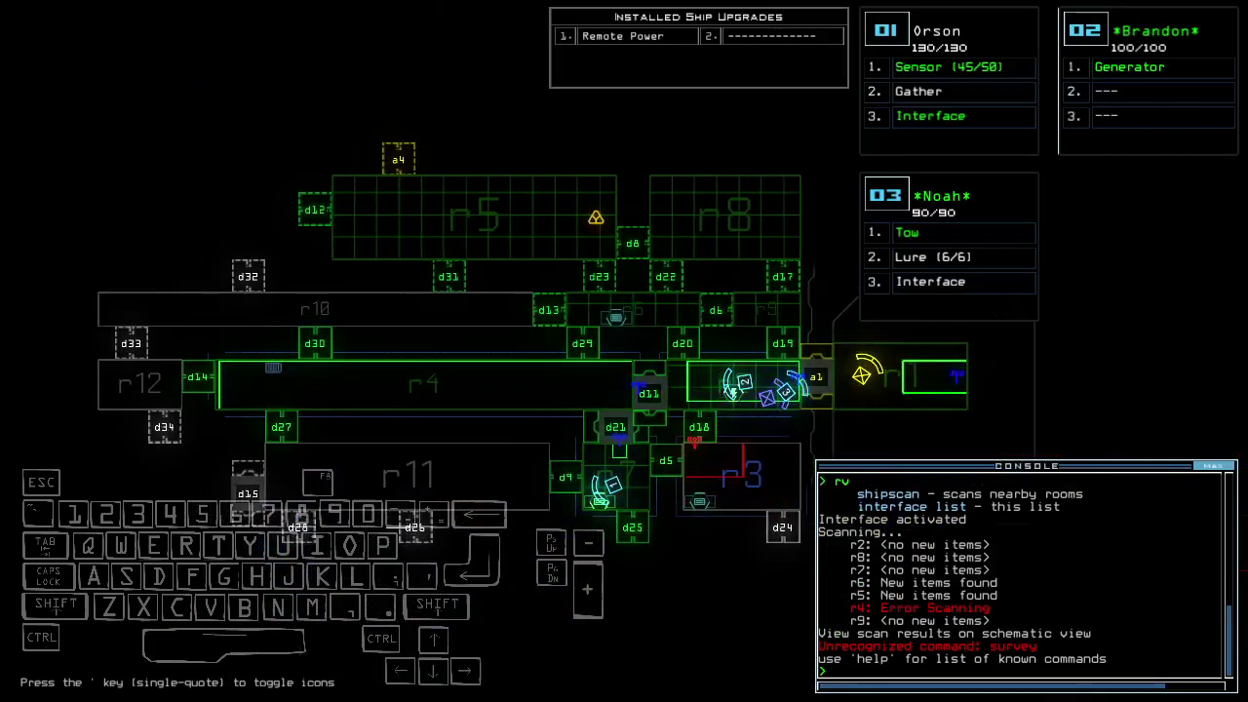
Disable Orson's interface at d25 and send Brandon back to r1.
key("space")
type("d25 d25")
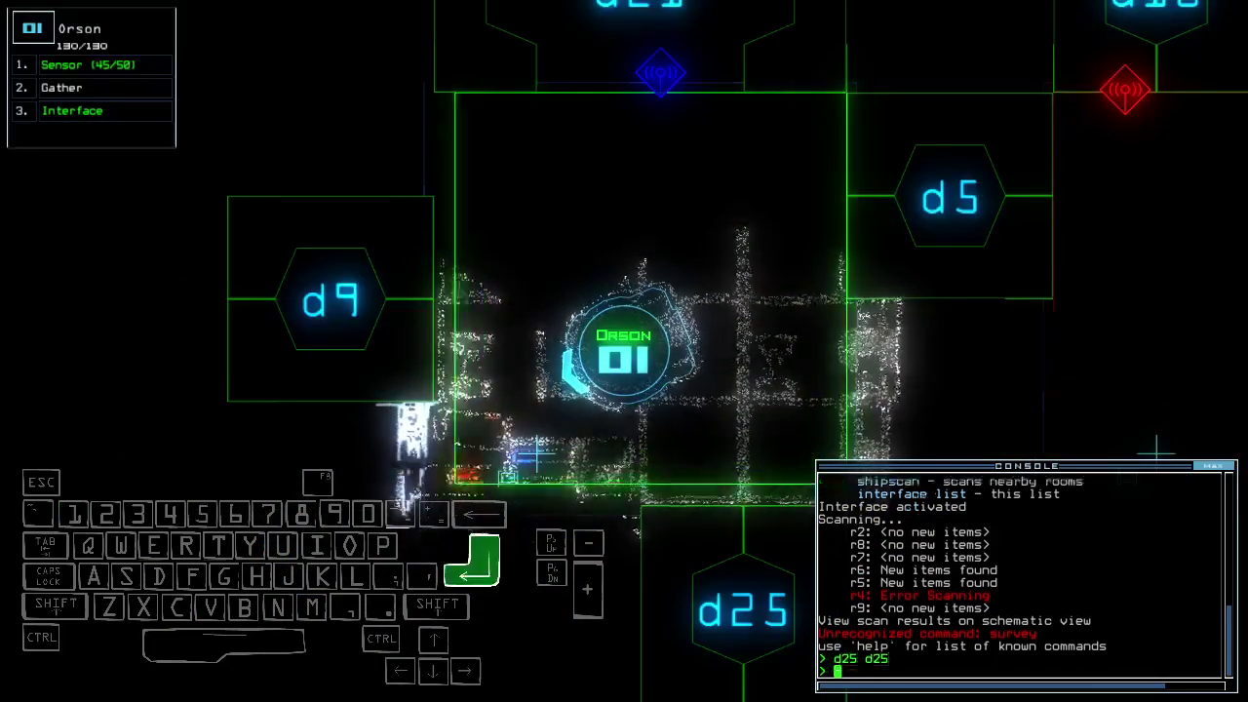
key("Return")
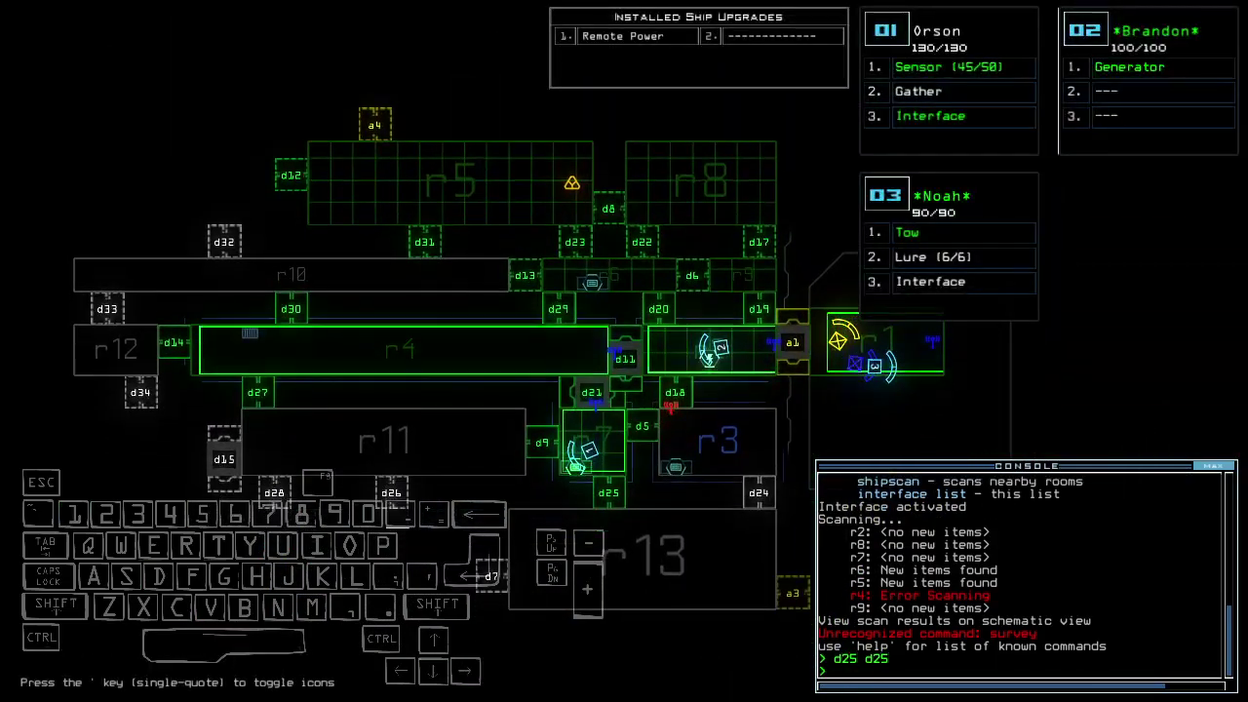
key("Right")
key("space")
type("back 2")
key("Return")
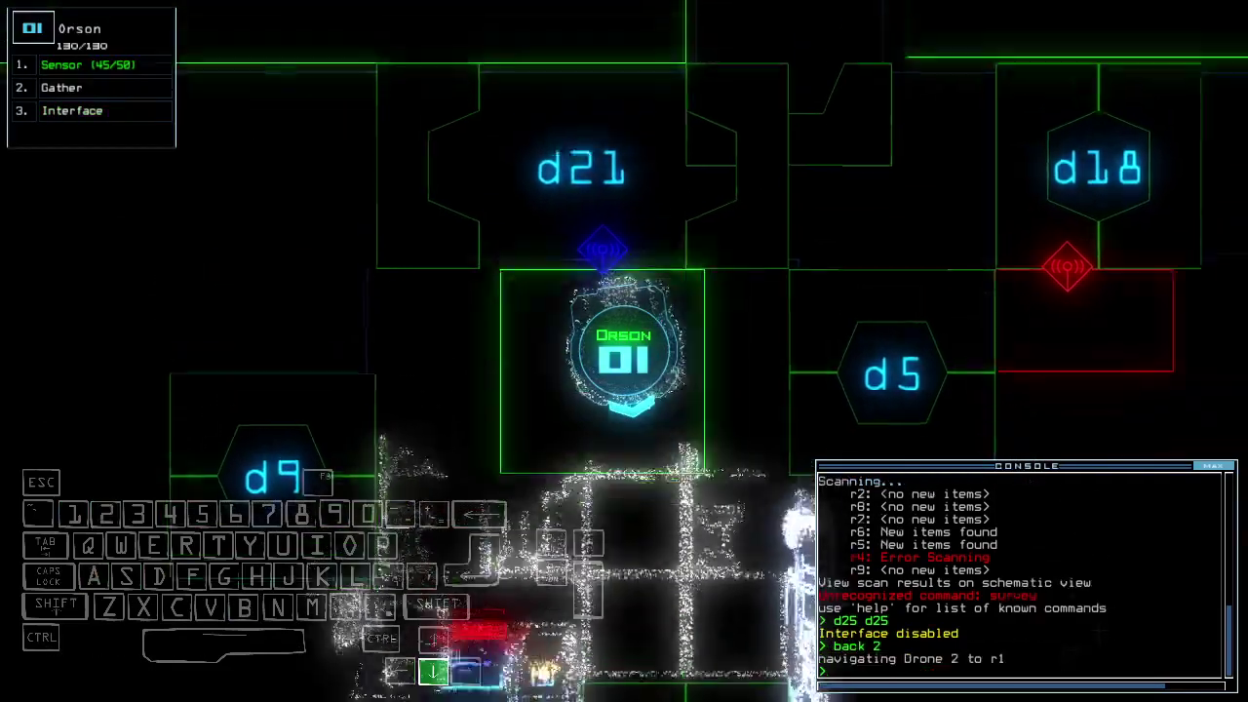
key("space")
Pan the ship map and glance at the drone camera.
key("Right")
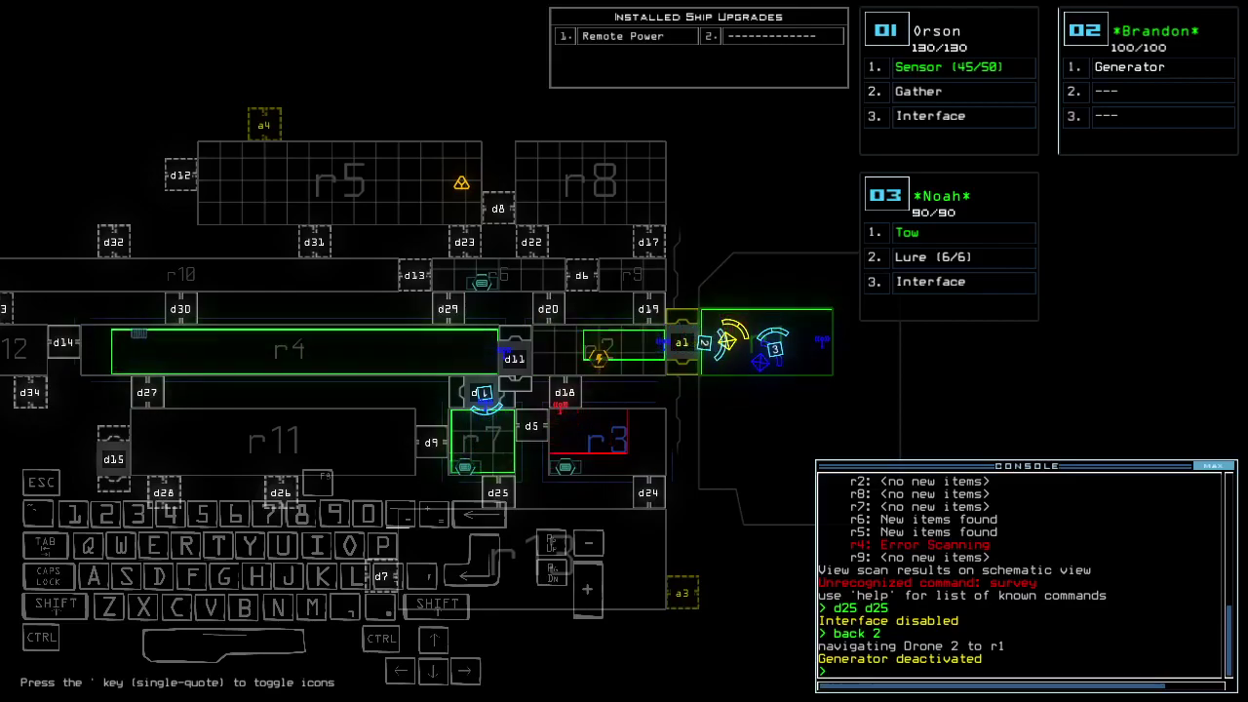
key("Left")
key("space")
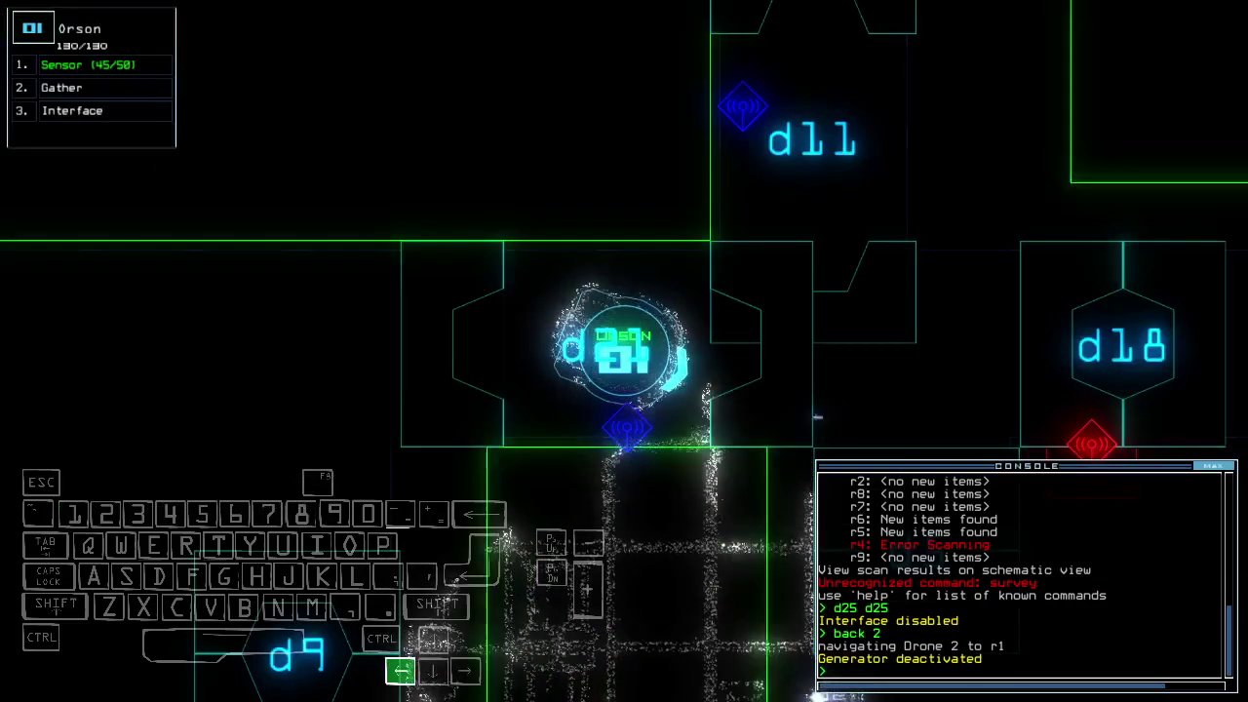
key("space")
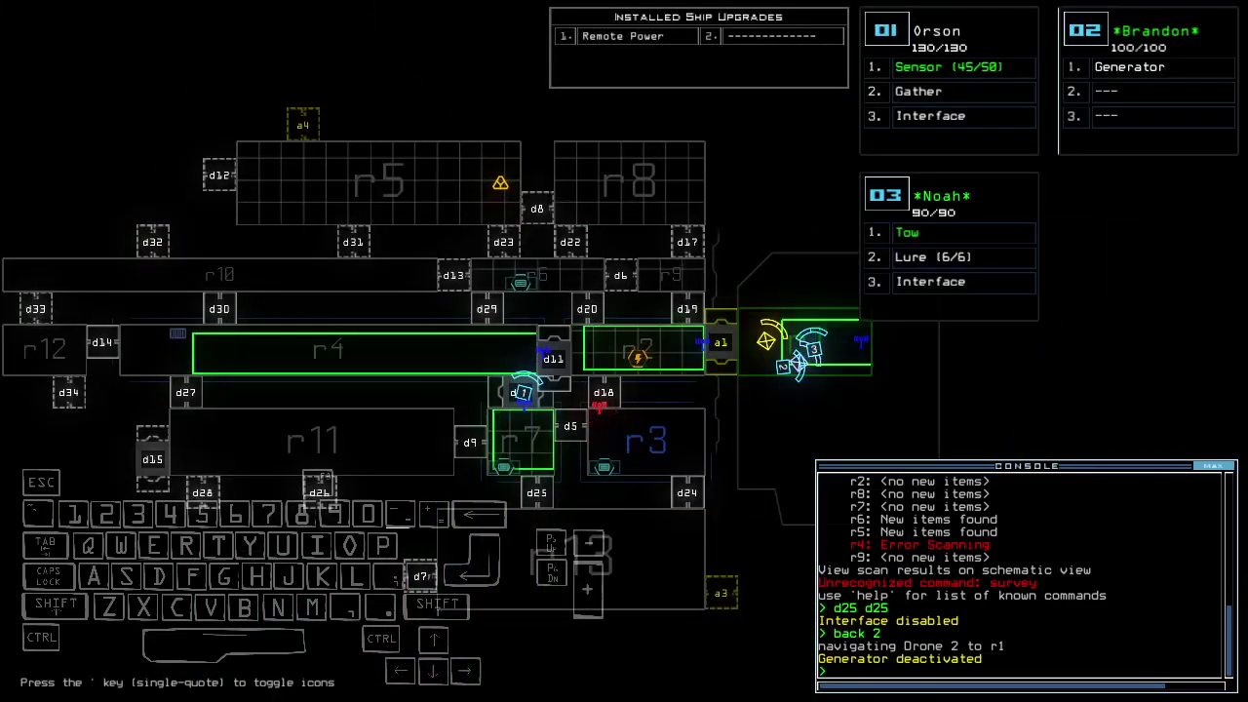
type("3")
type("tow")
Have Noah tow the Mouse drone, then release it.
key("Return")
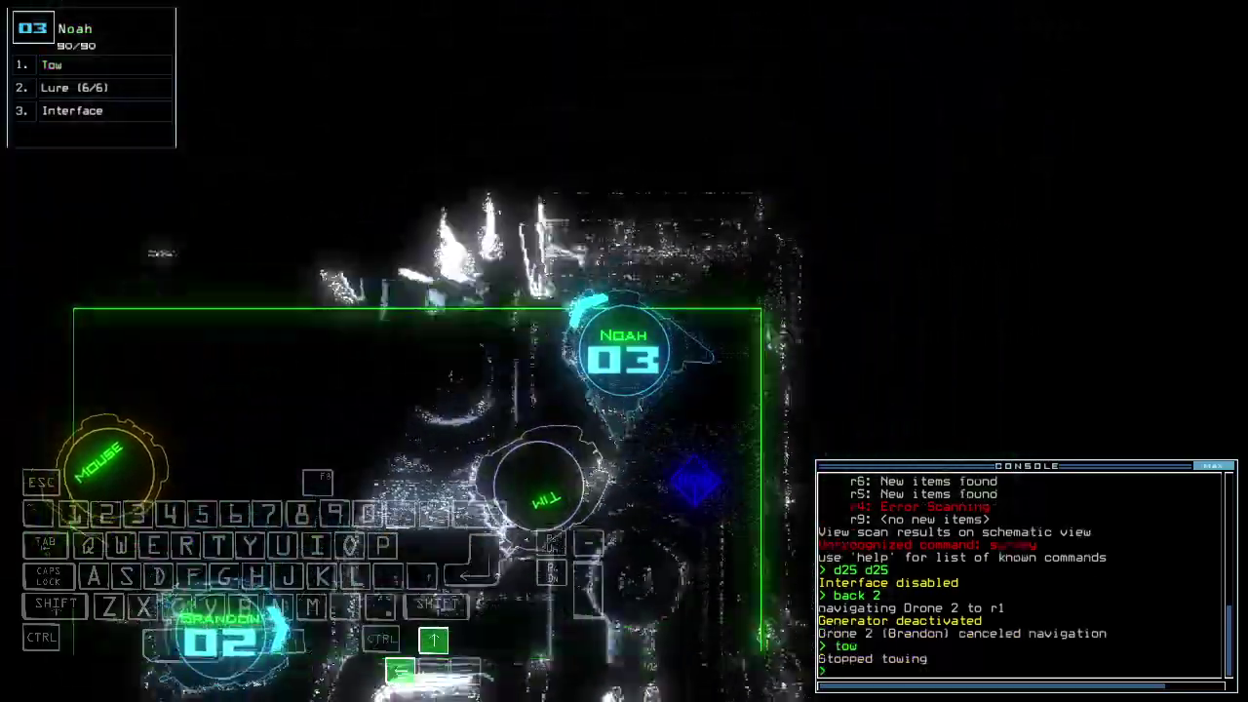
key("Up")
type("tow")
key("Return")
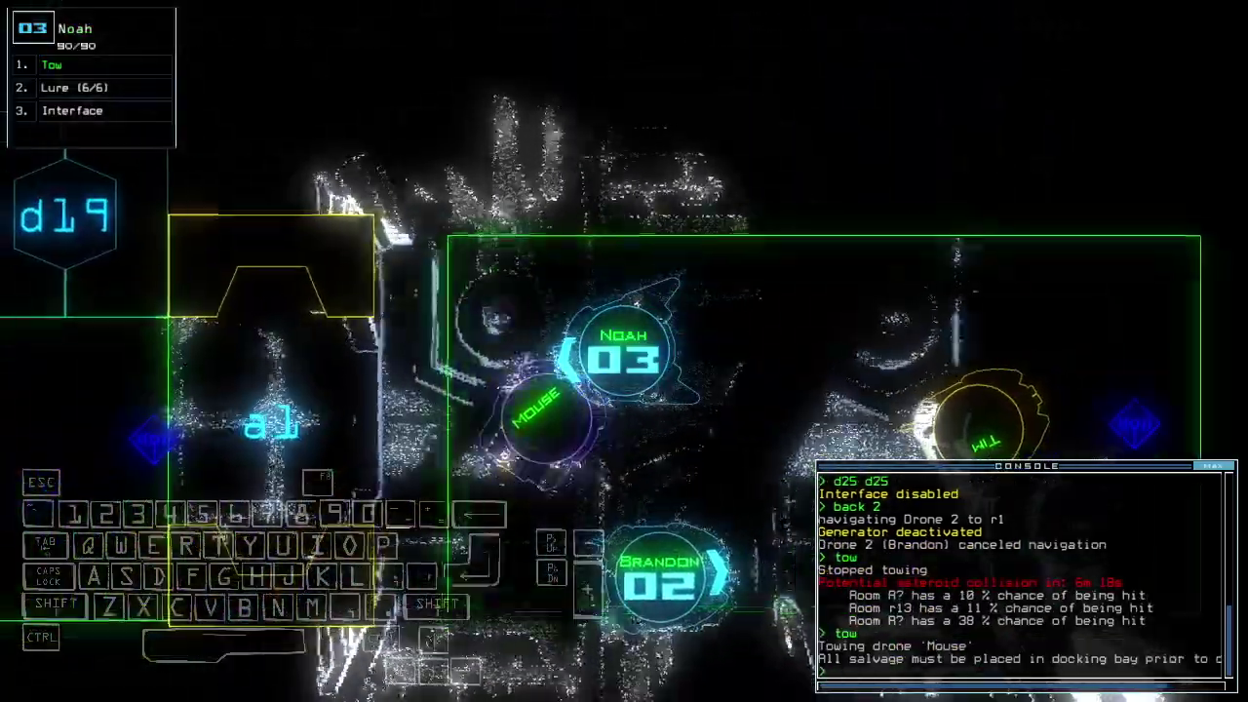
type("tow")
key("Return")
Drive Orson through the ship back toward airlock a1.
key("space")
key("1")
key("Up")
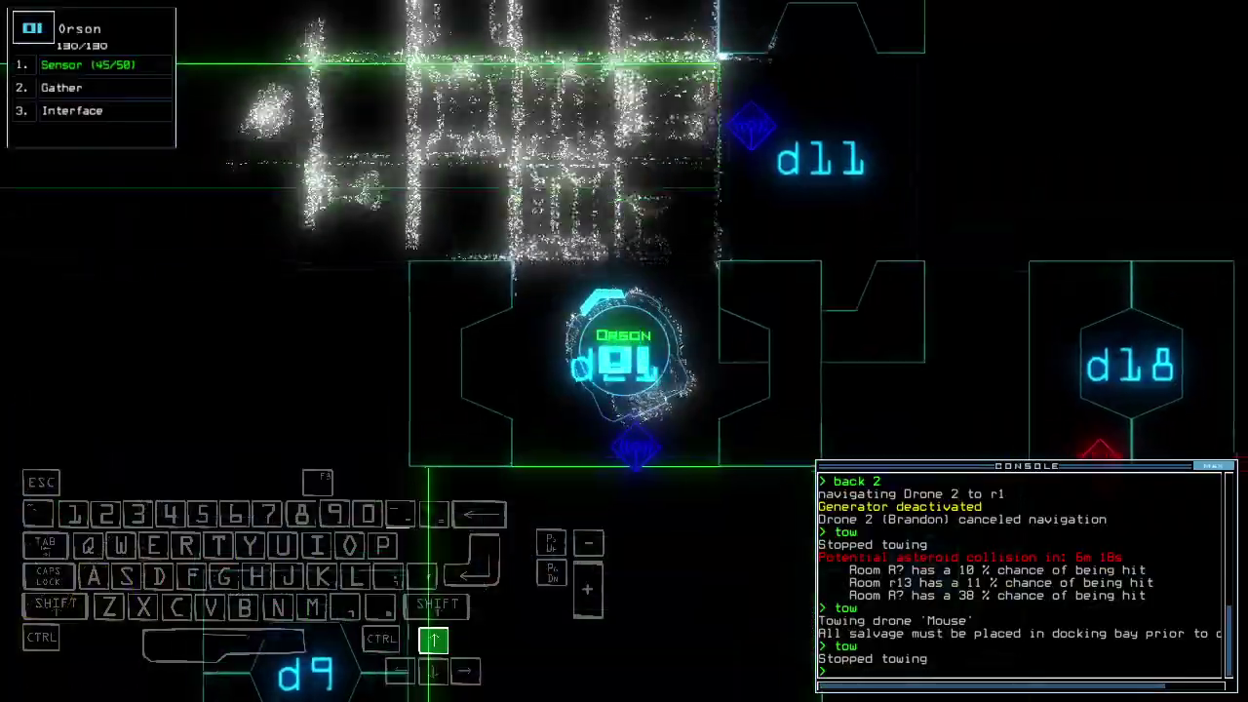
key("Up")
key("Left")
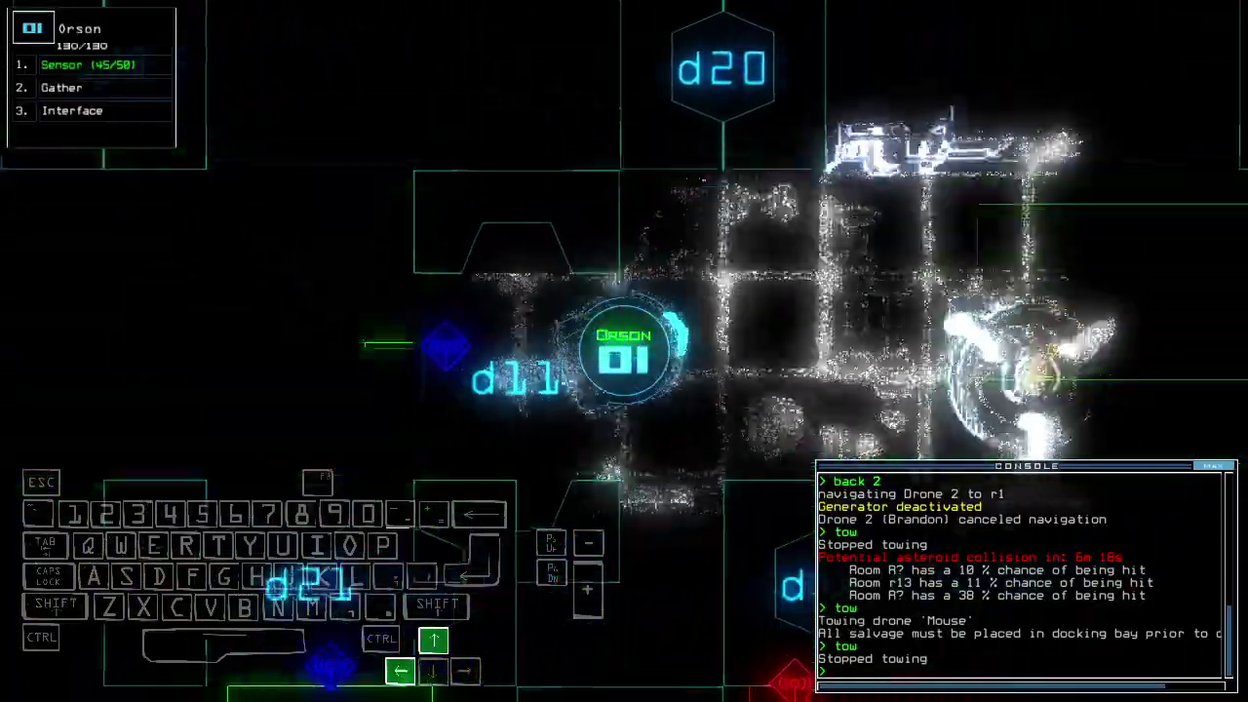
key("Up")
key("Down")
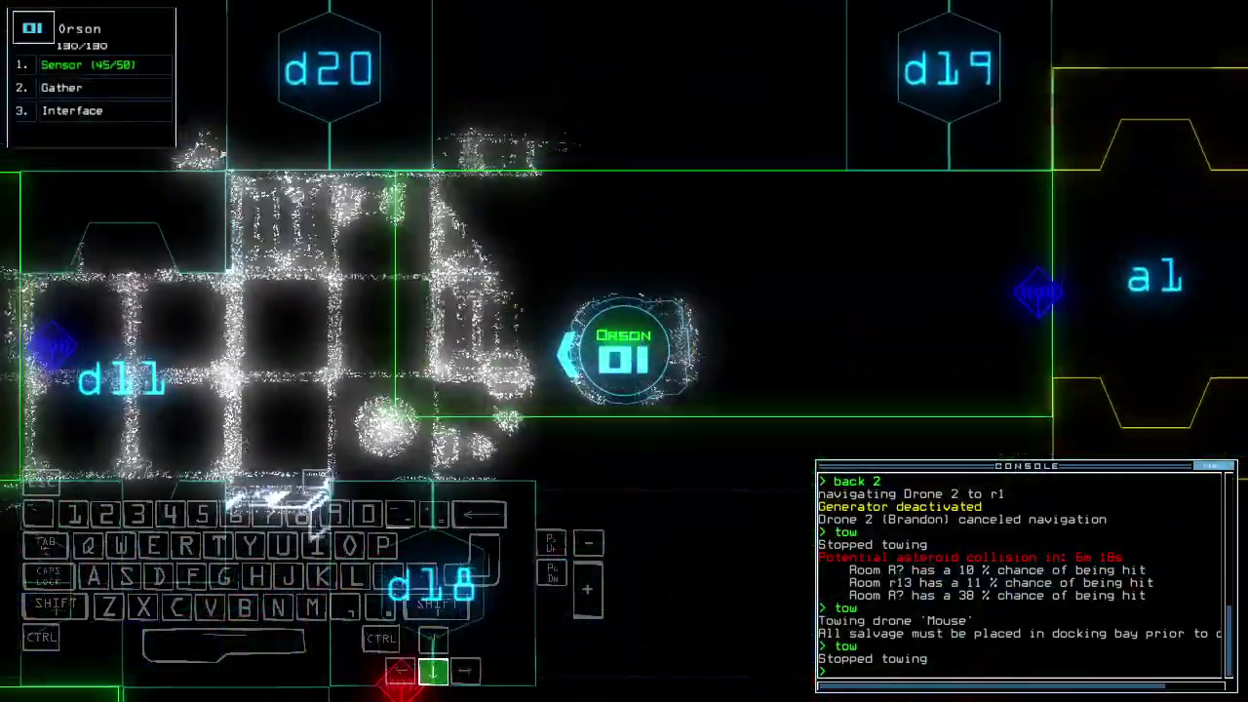
key("Down")
type("dd")
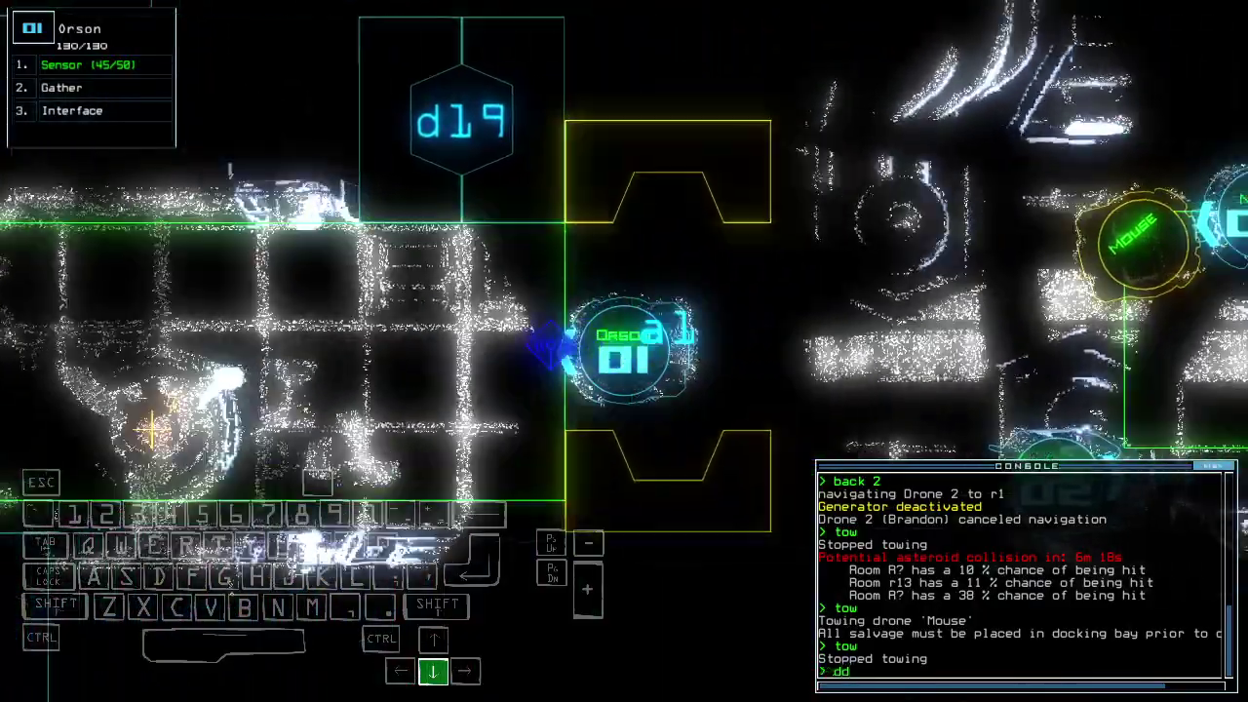
type(" a")
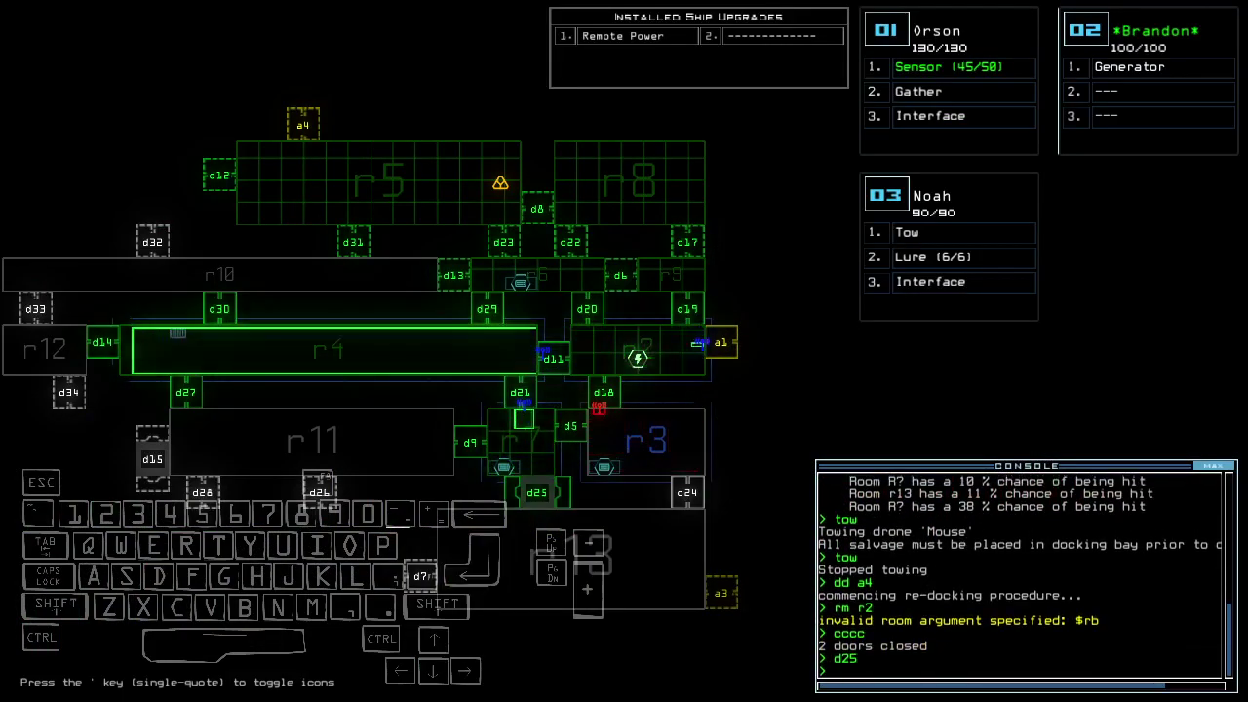
type("arr")
Redock at a4 and open all doors to room r1.
key("Return")
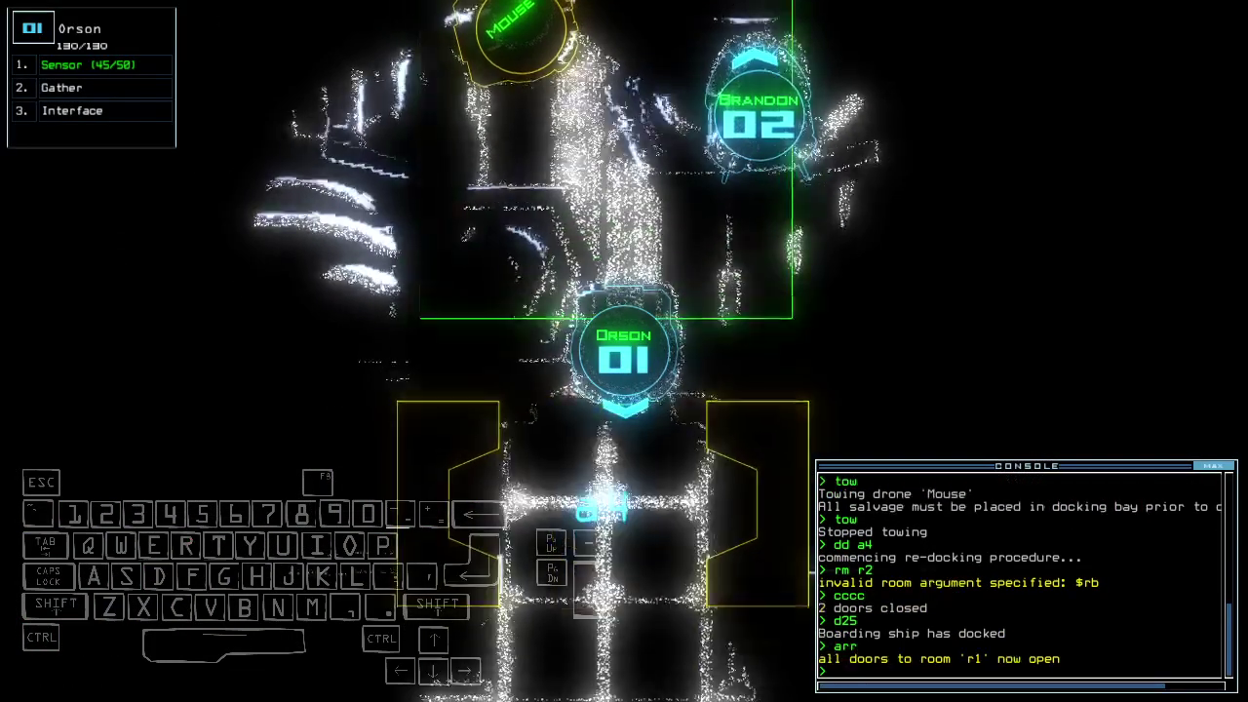
key("Up")
key("Up")
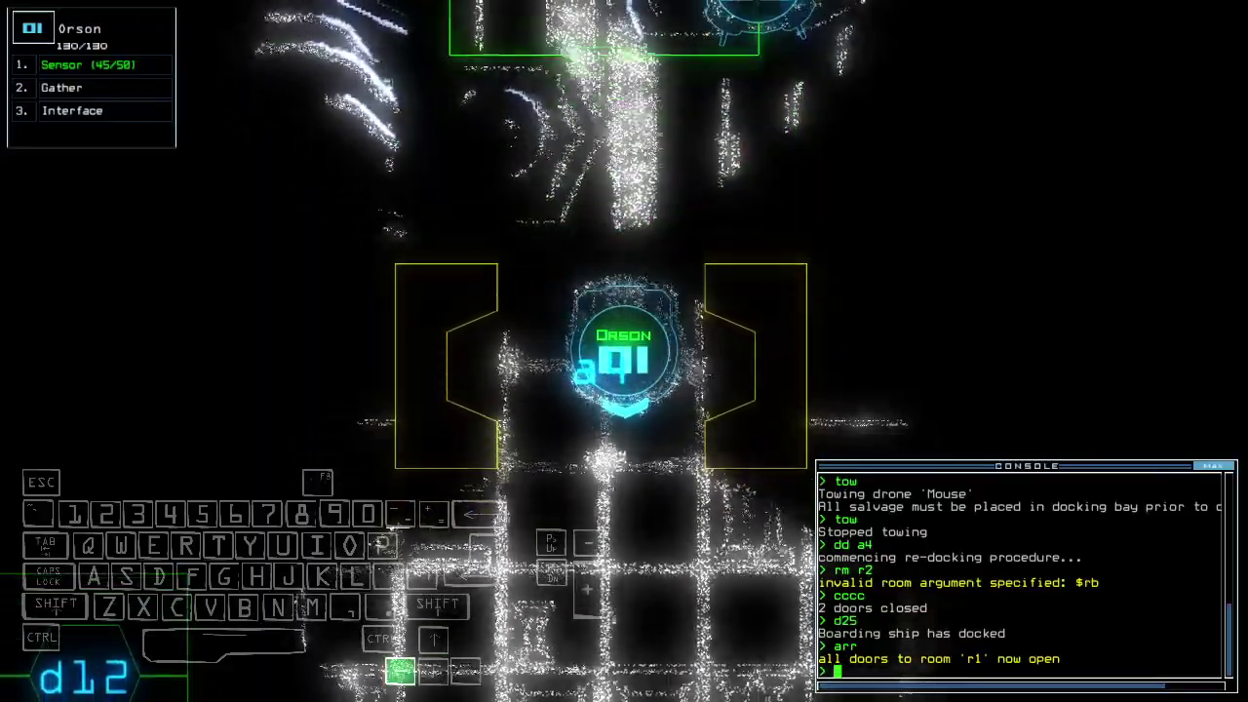
type("ss")
key("Up")
Have Orson drop a sensor and gather scrap while driving through the room.
key("Return")
key("Up")
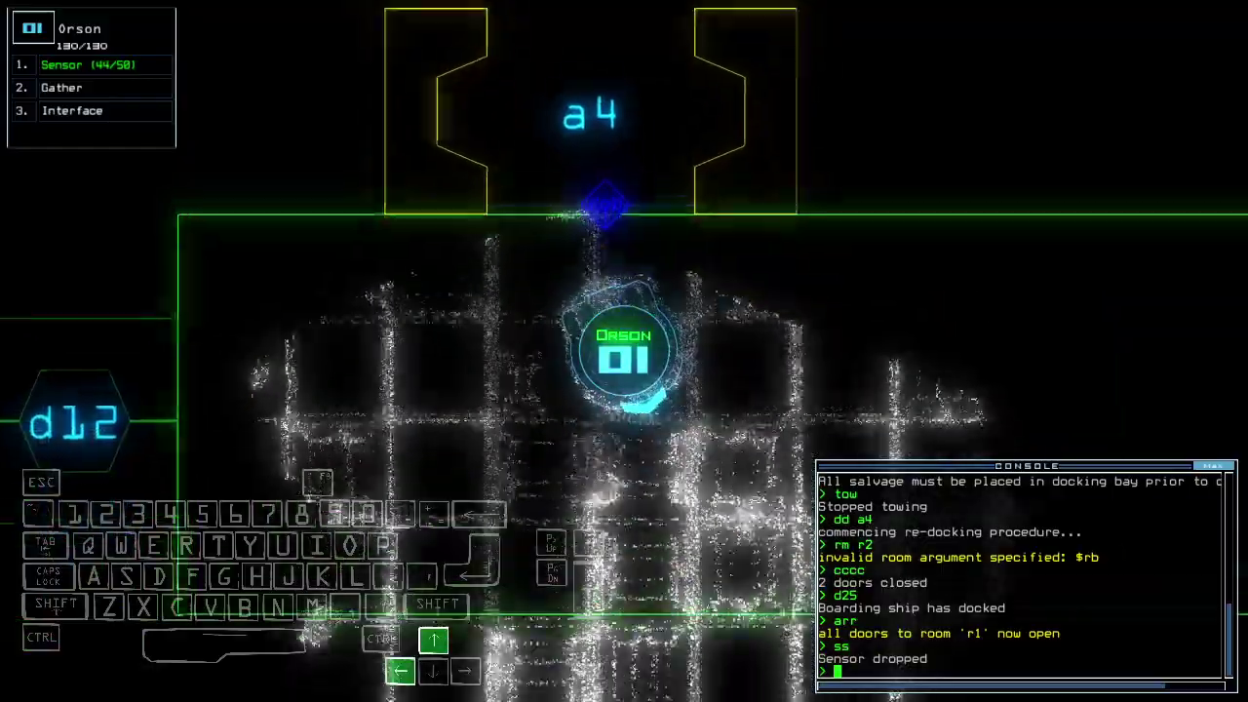
key("Up")
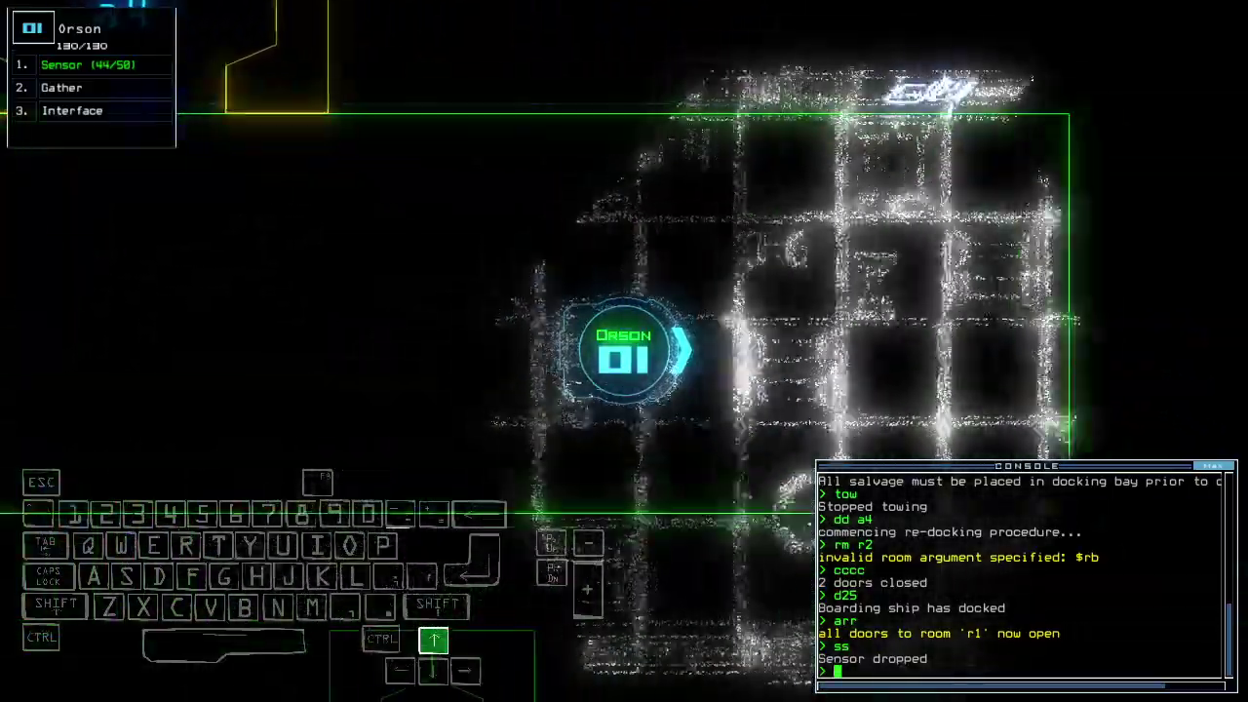
type("g")
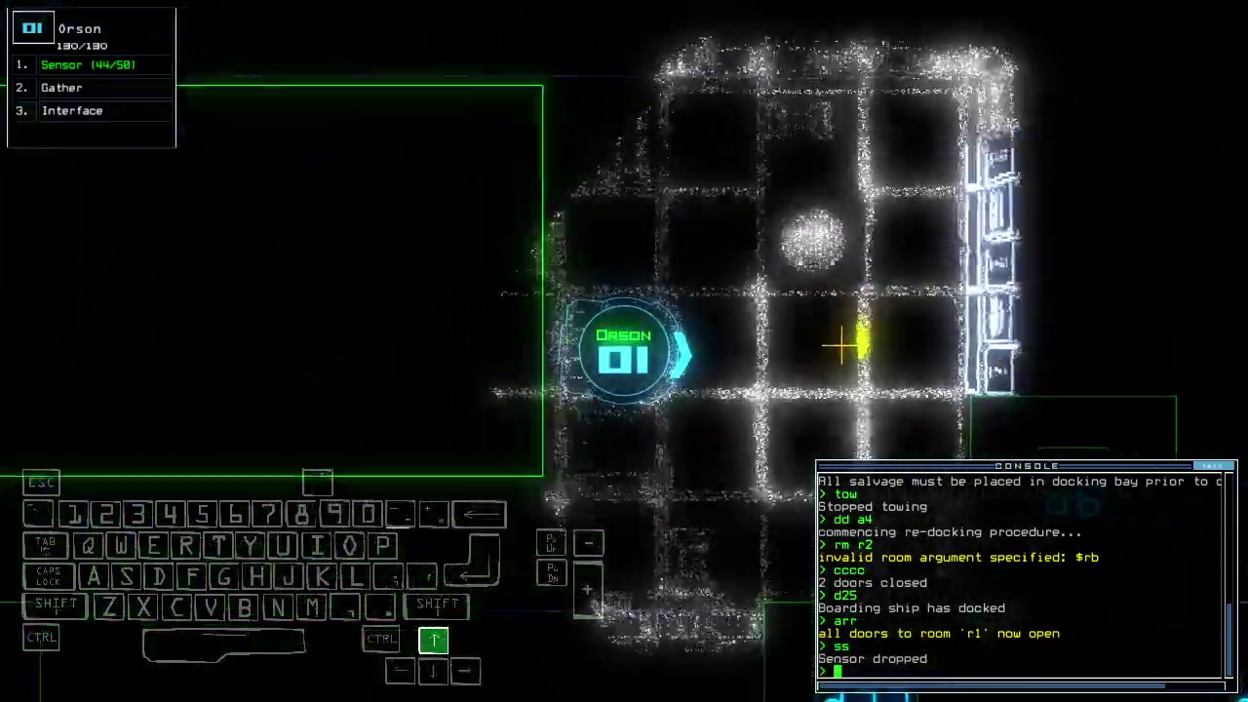
key("Return")
key("space")
key("space")
key("Up")
key("Right")
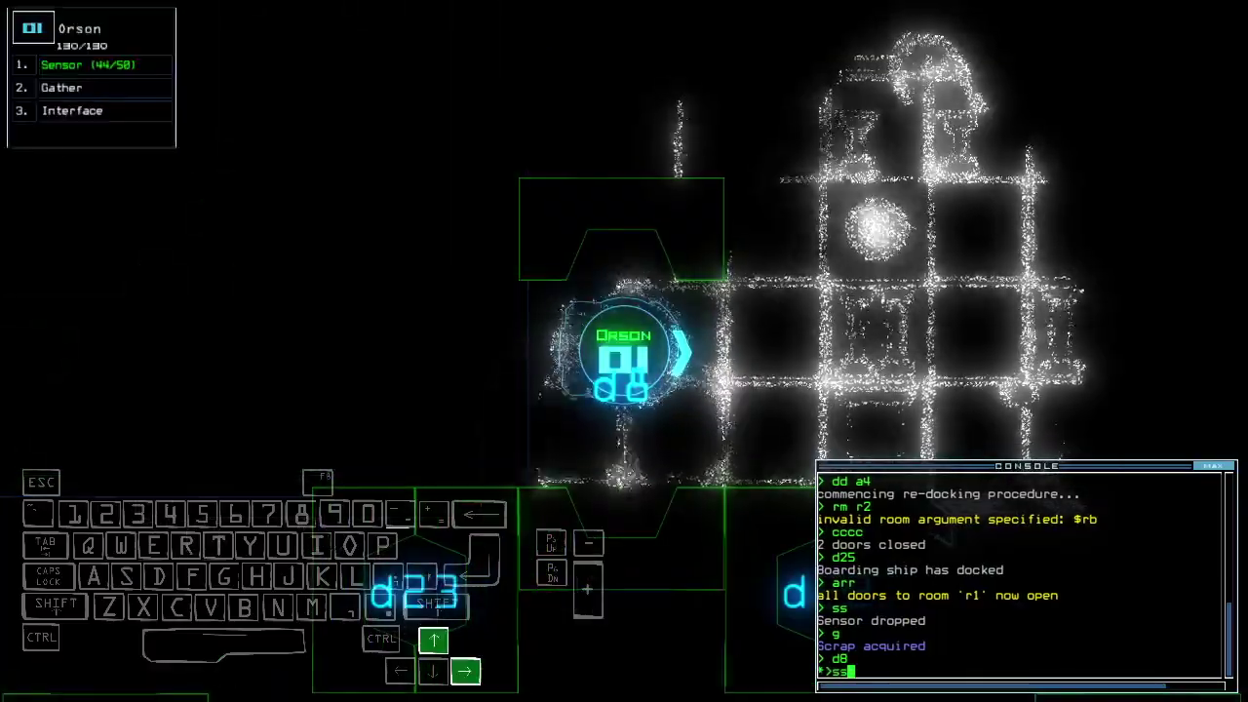
Drop a sensor with Orson and send it toward room r9.
key("Return")
key("space")
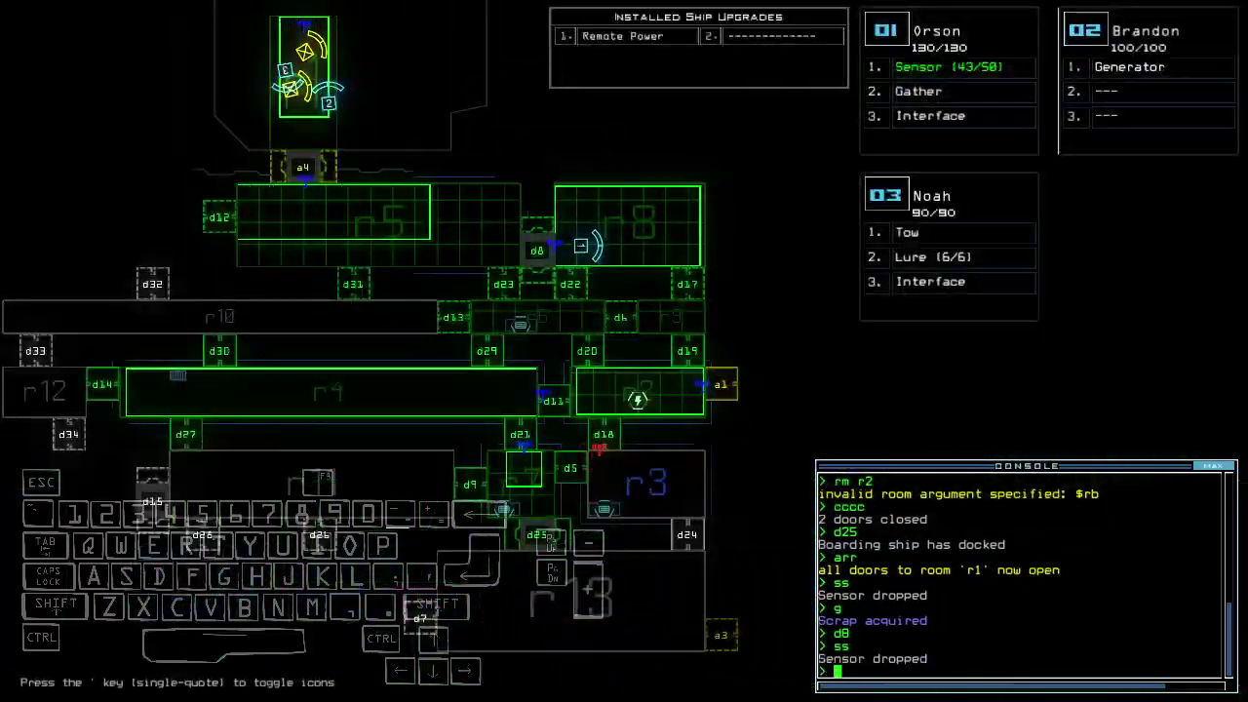
key("space")
type("f r9")
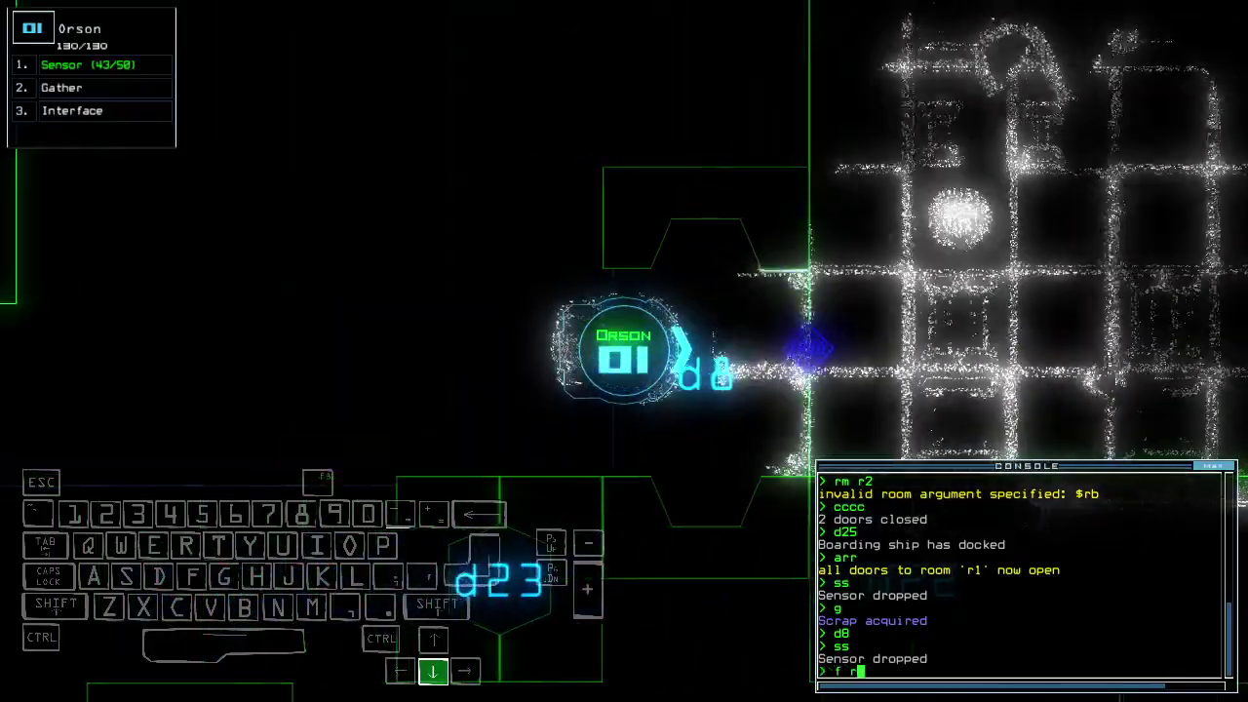
key("Return")
key("space")
key("space")
type("d23")
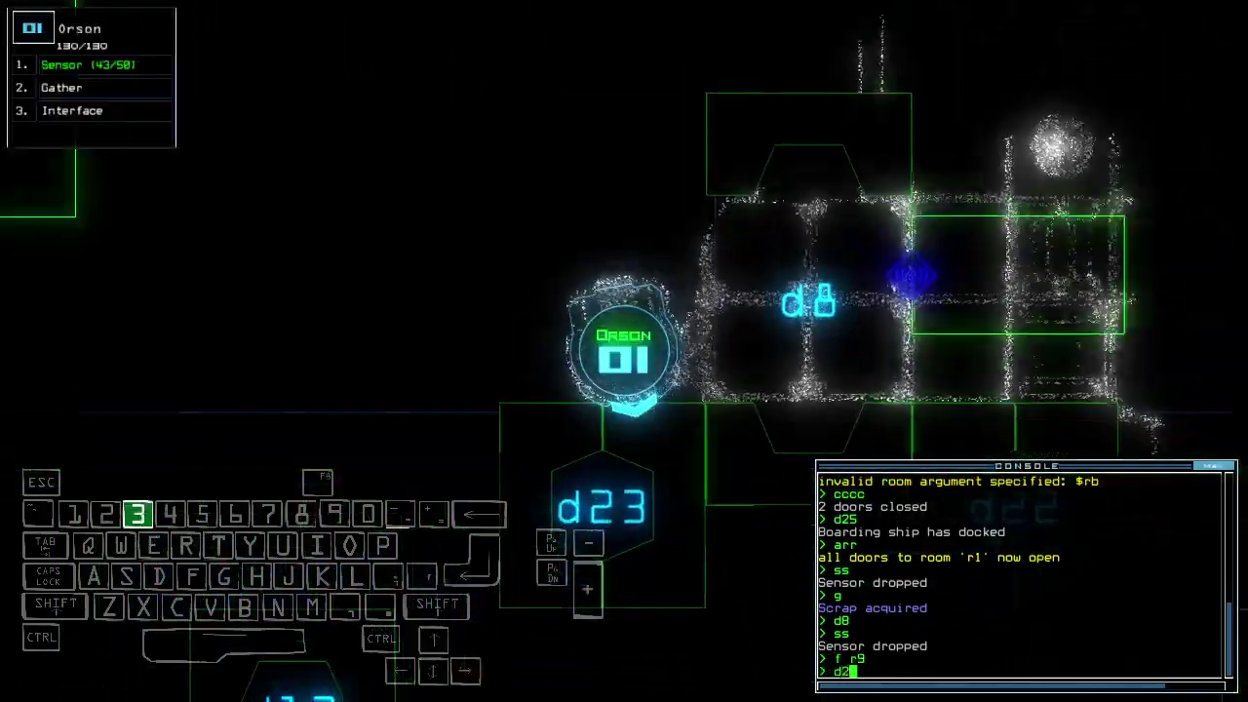
Operate door d23, head for room r6, and operate door d12.
key("Return")
key("Up")
key("Return")
key("space")
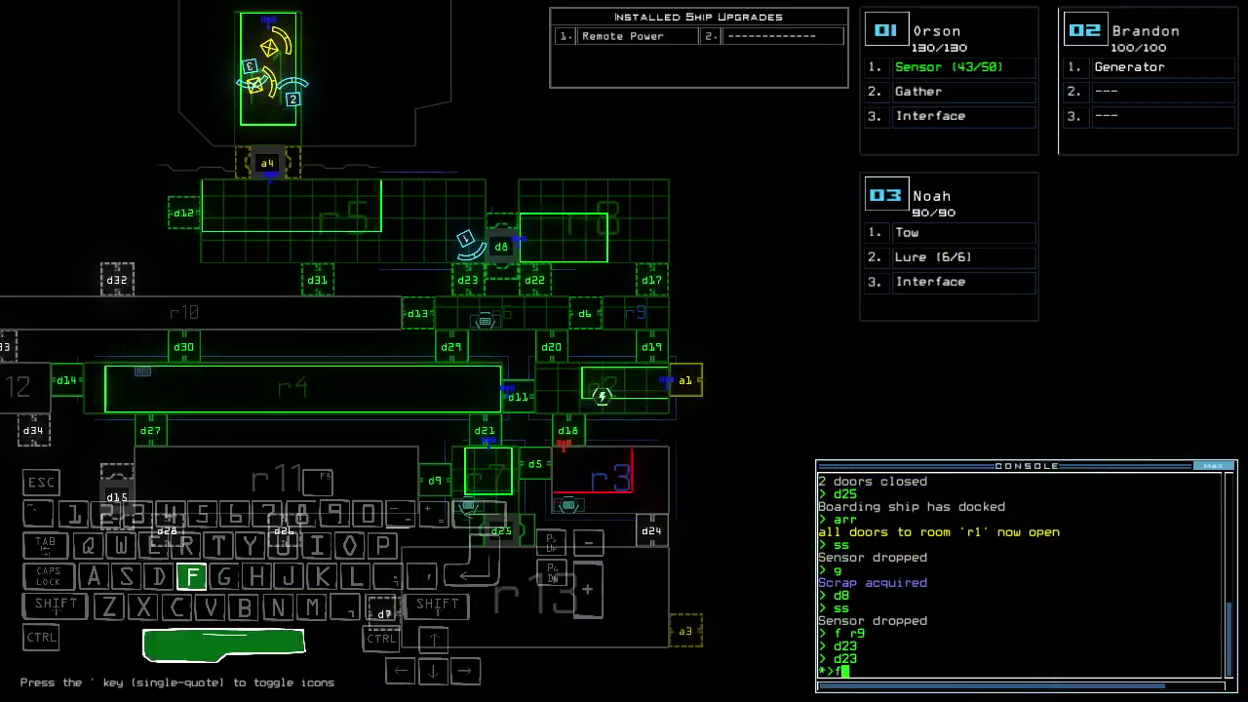
key("space")
type("d12 d12")
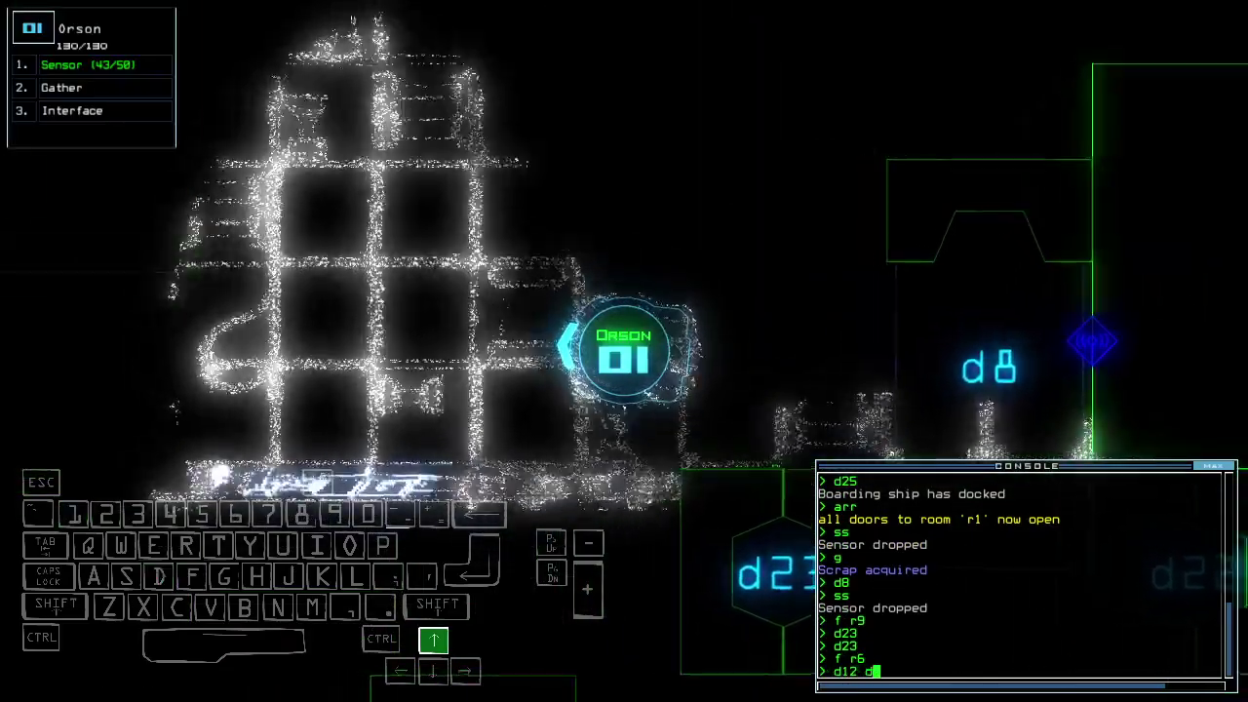
key("Return")
key("space")
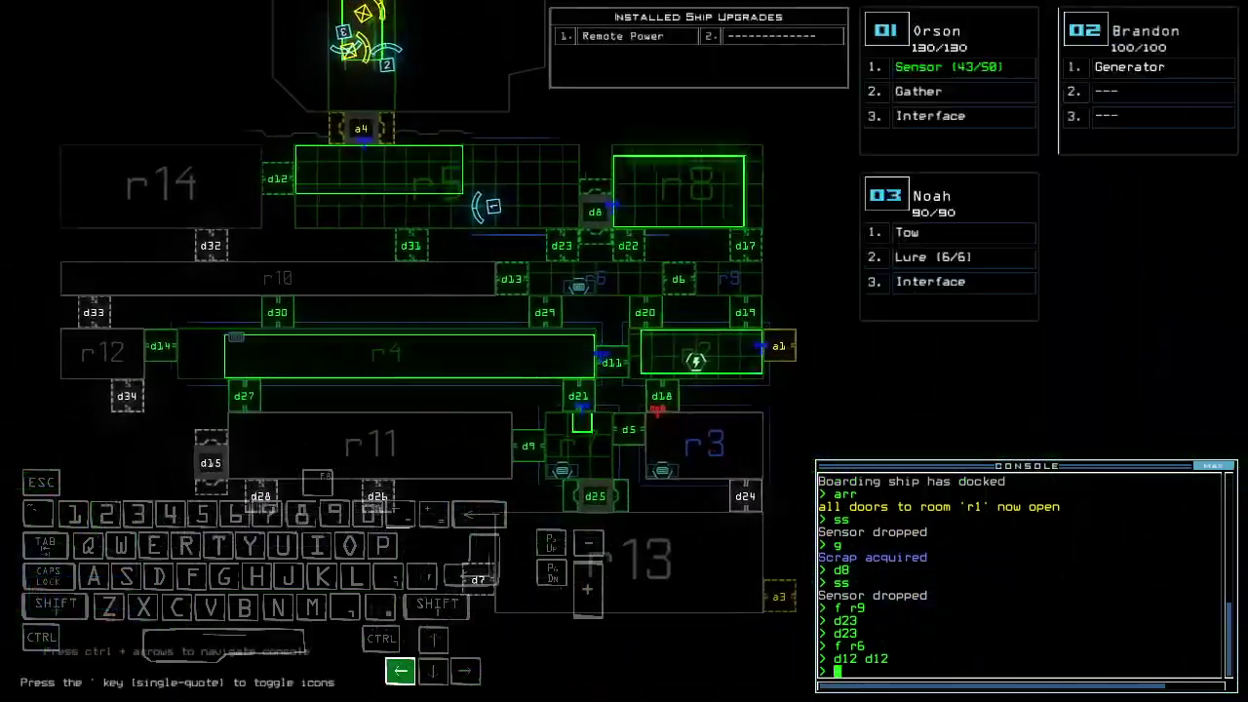
key("space")
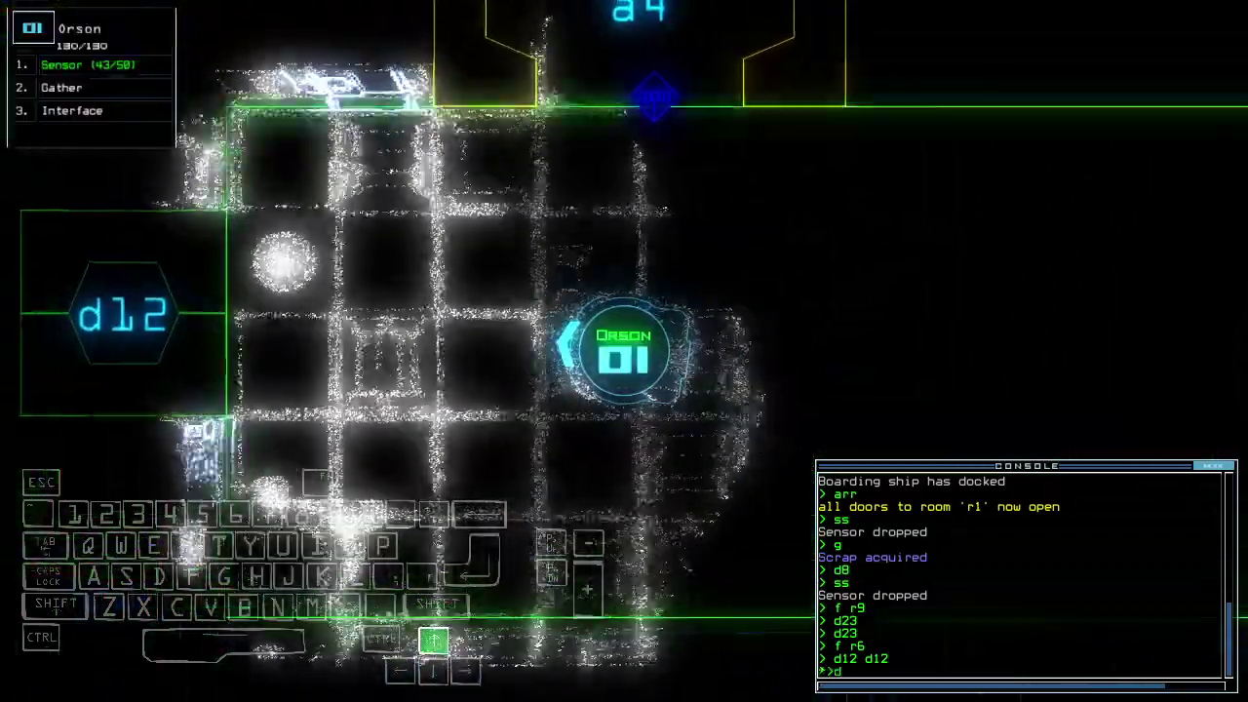
type("d12")
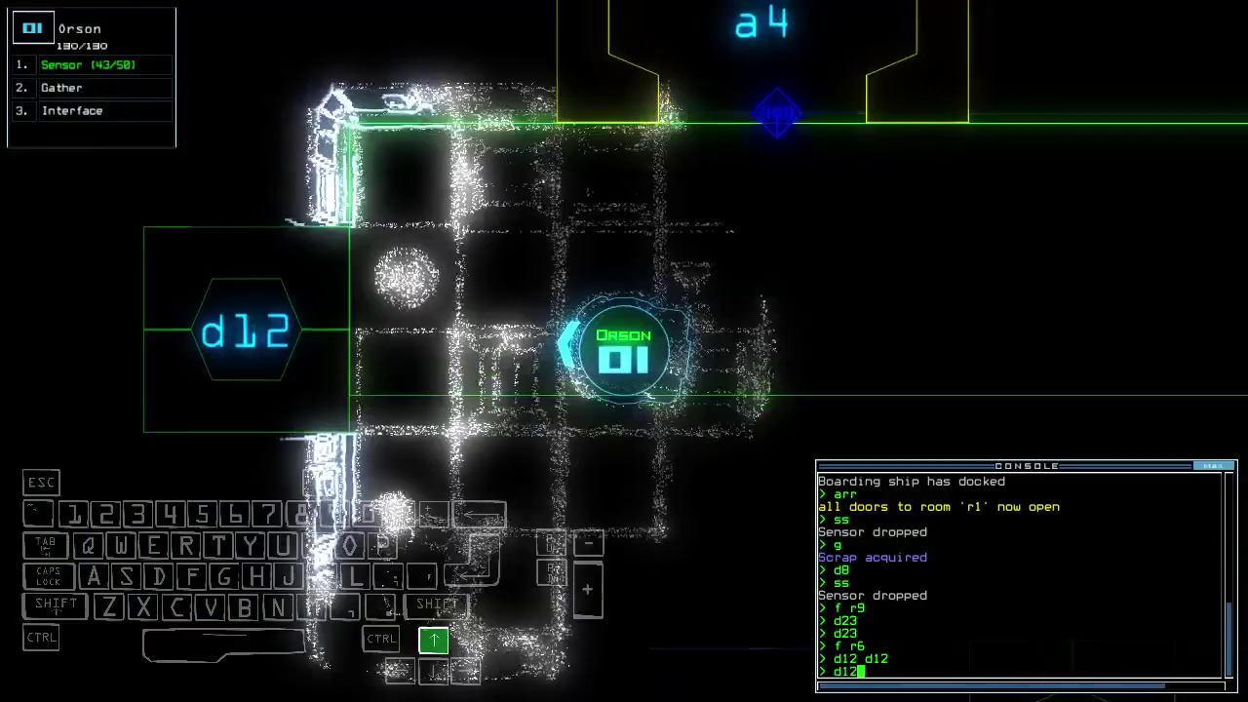
Drop another sensor and drive Orson back into the a4 docking bay.
key("space")
key("space")
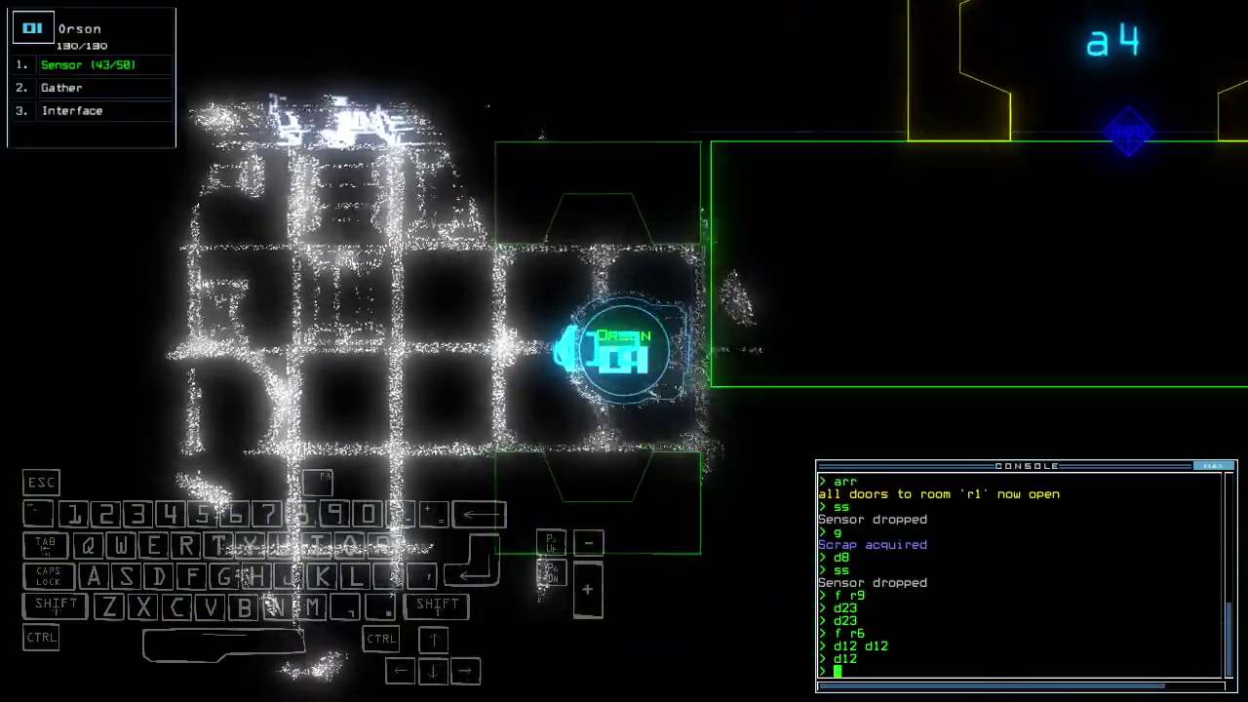
key("space")
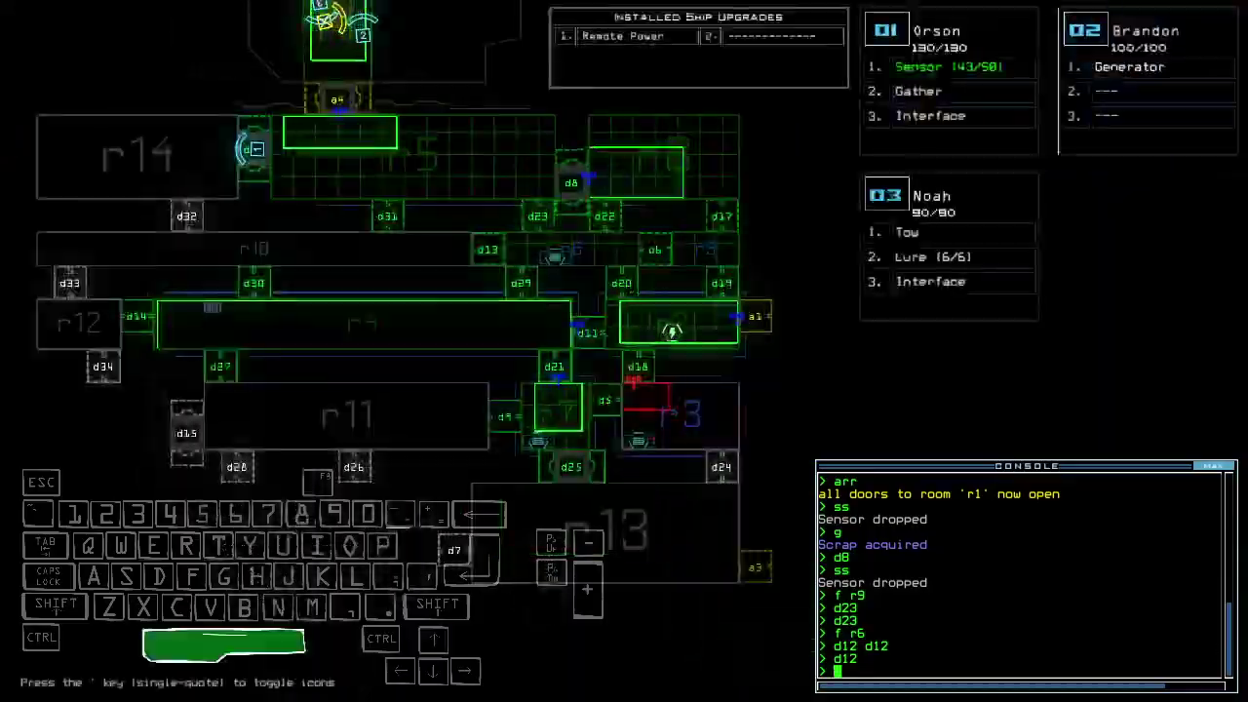
key("space")
type("ss")
key("Return")
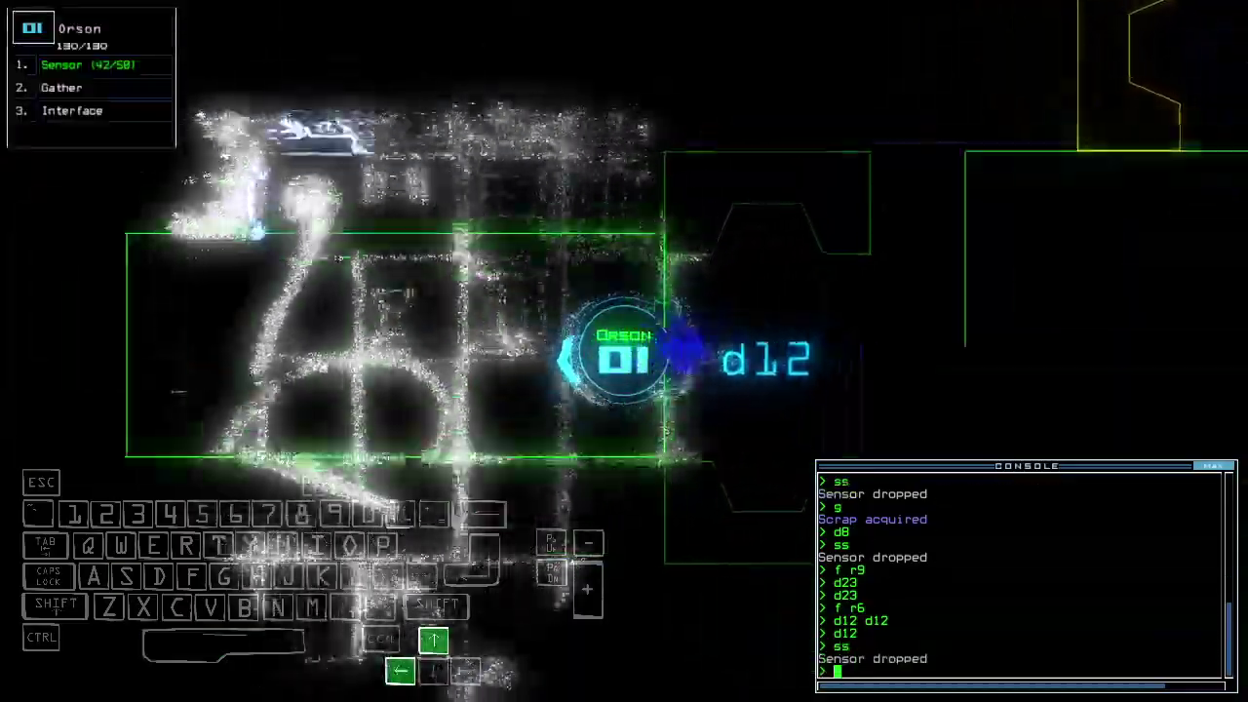
key("Up")
key("Left")
key("Down")
key("Down")
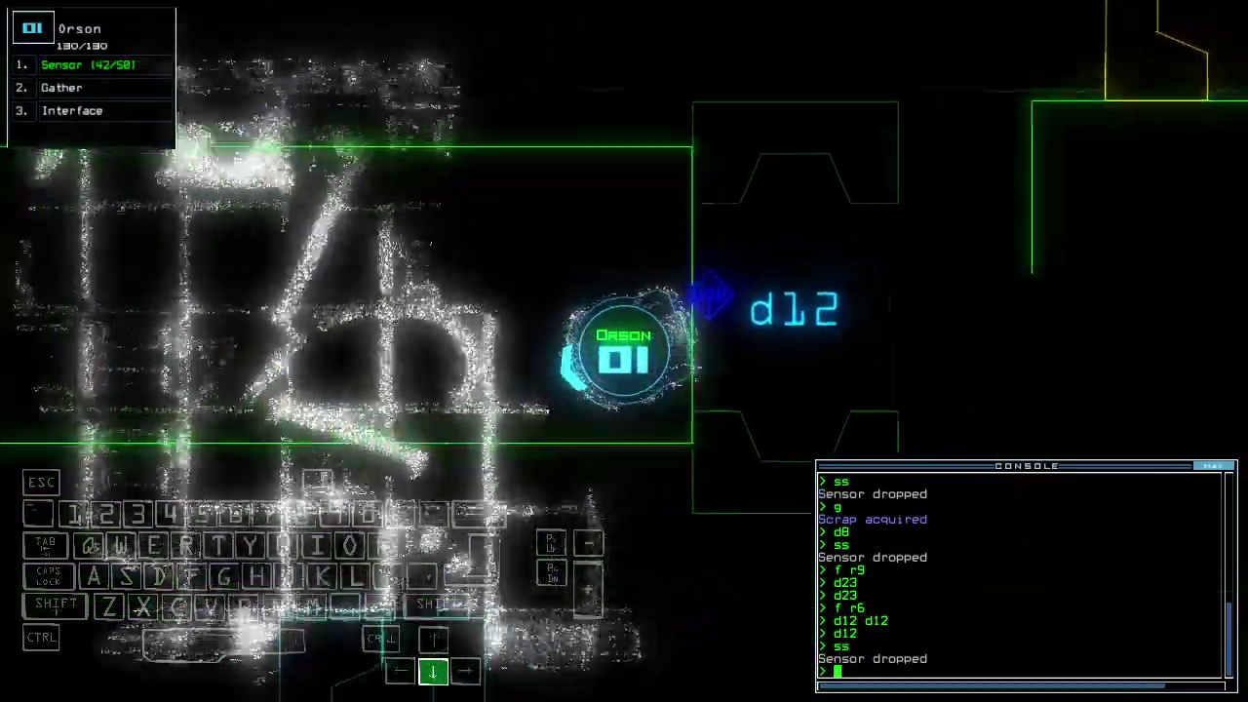
type("d12")
key("Return")
key("Up")
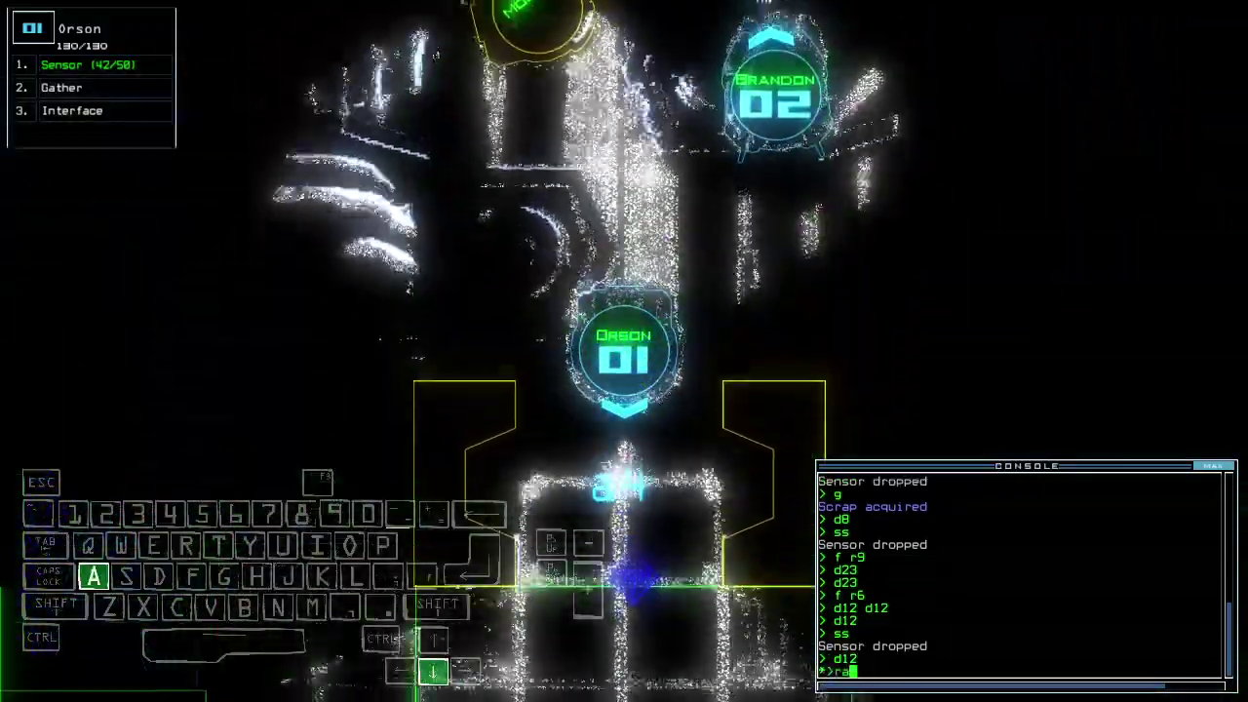
type("ra")
Close and reopen room r1's doors, then drop a sensor at Orson's position.
key("Return")
key("space")
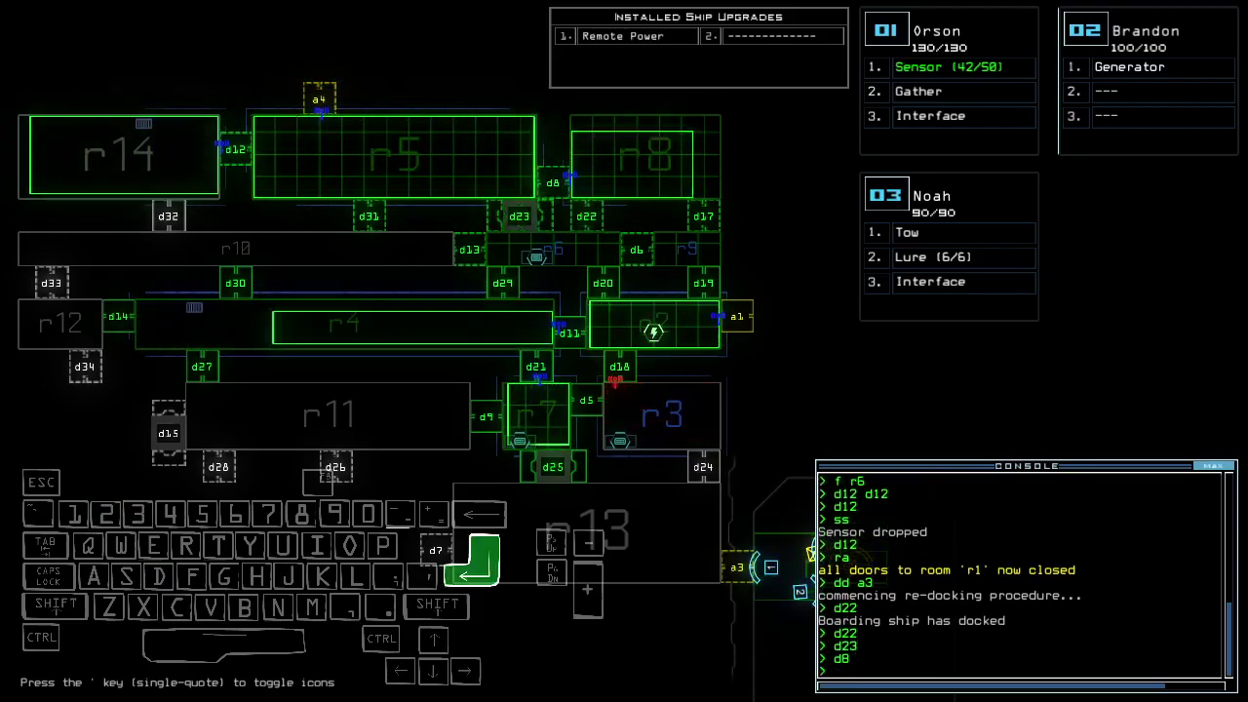
key("Down")
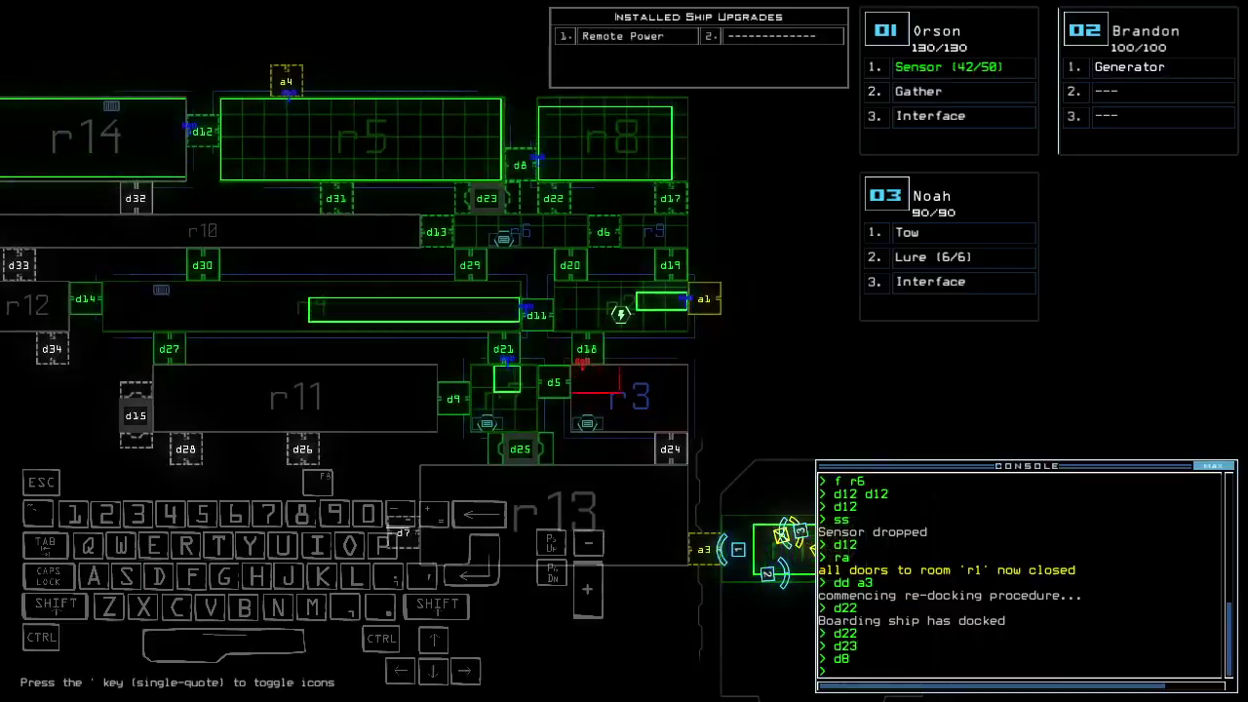
type("1arr")
key("Return")
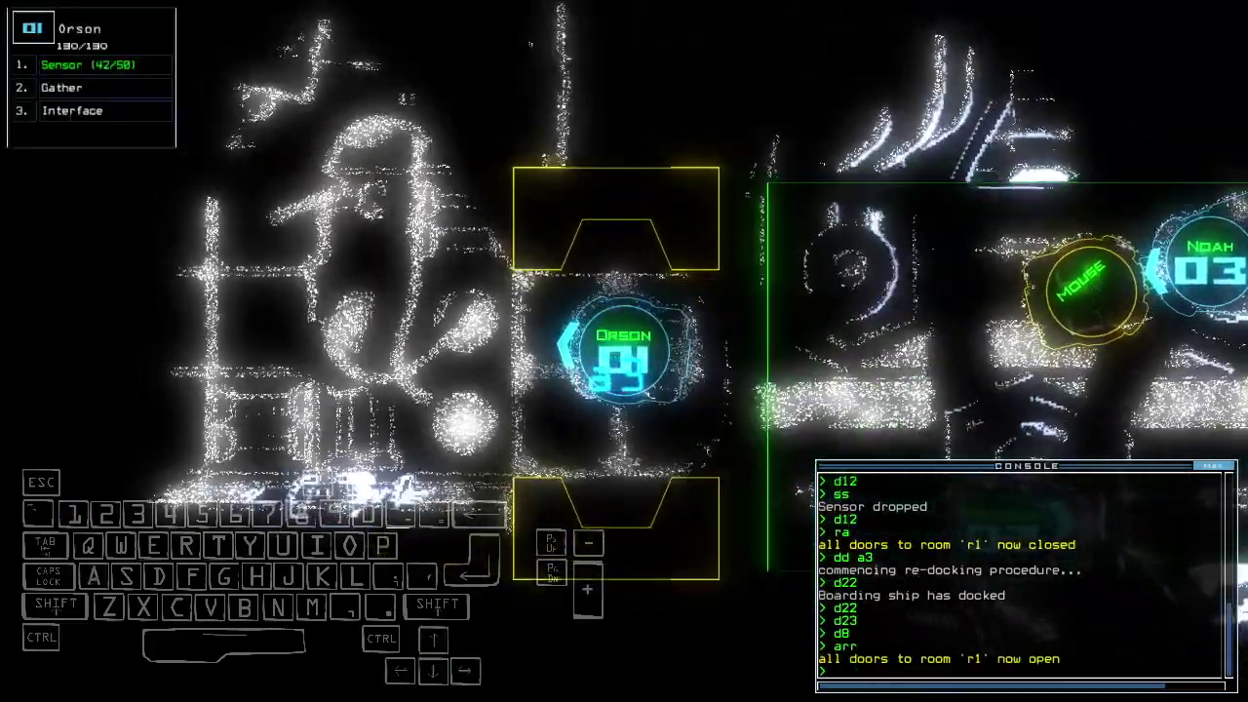
type("ss")
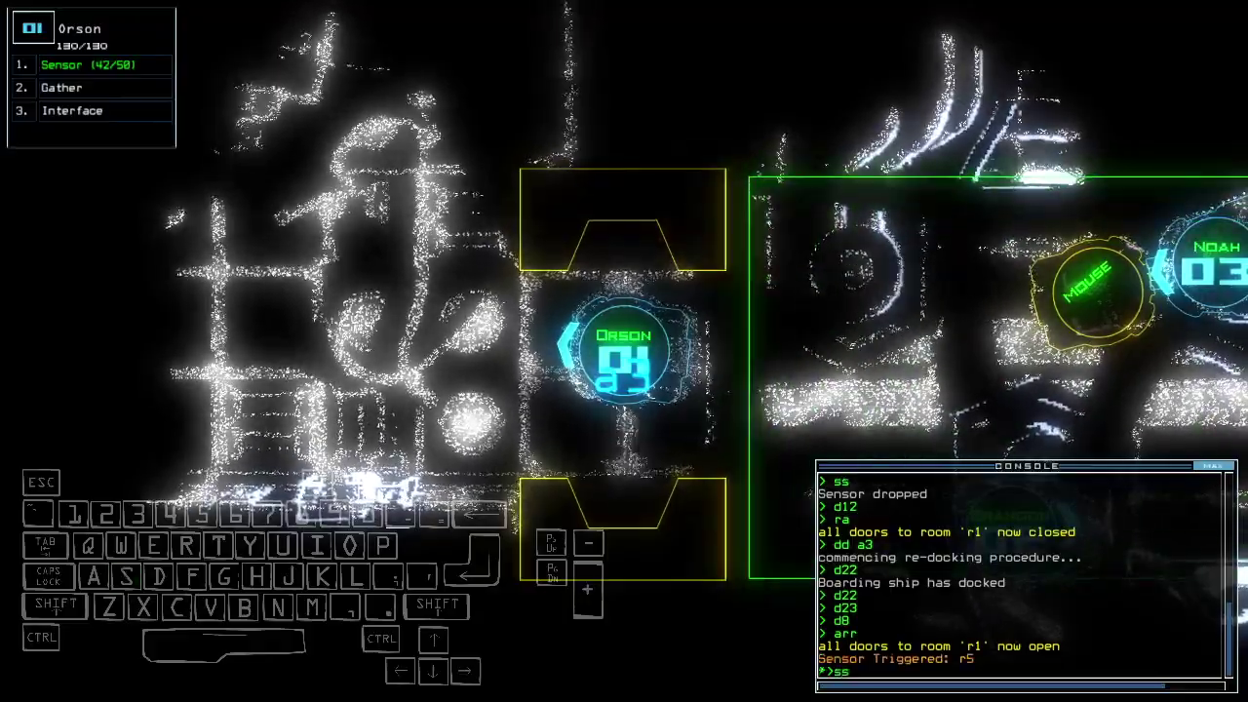
key("Return")
key("space")
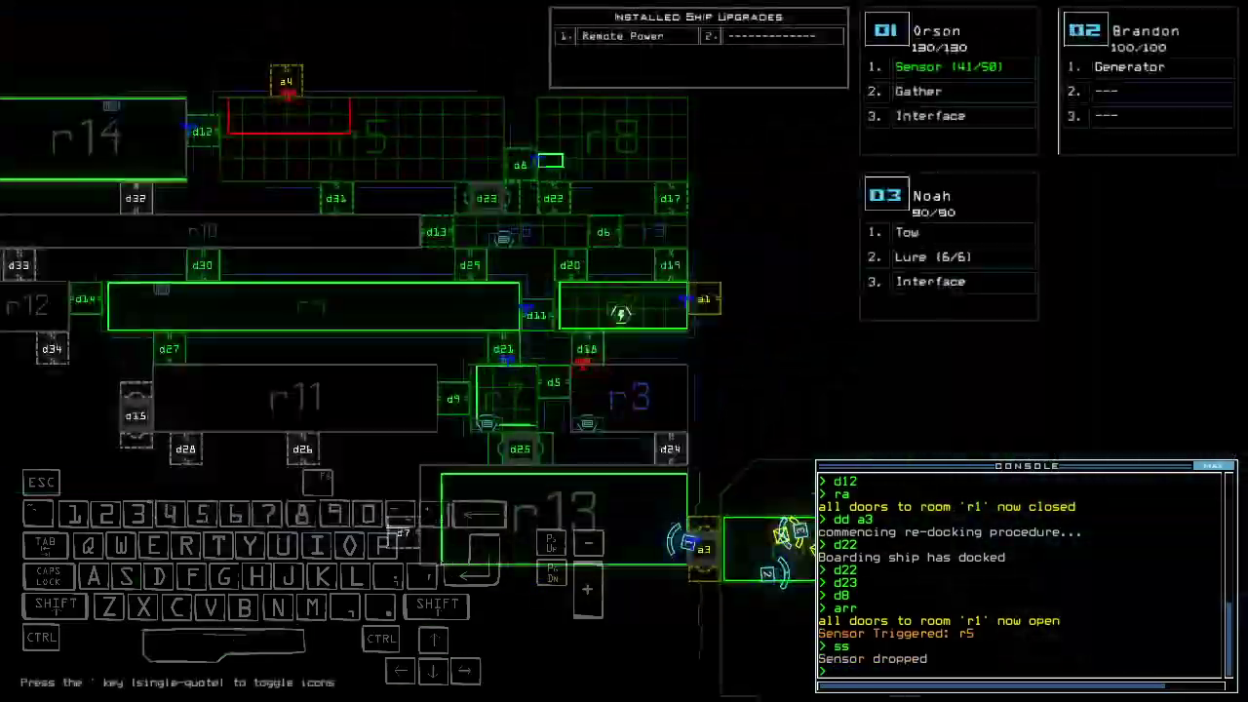
type("d23")
key("space")
type("d23")
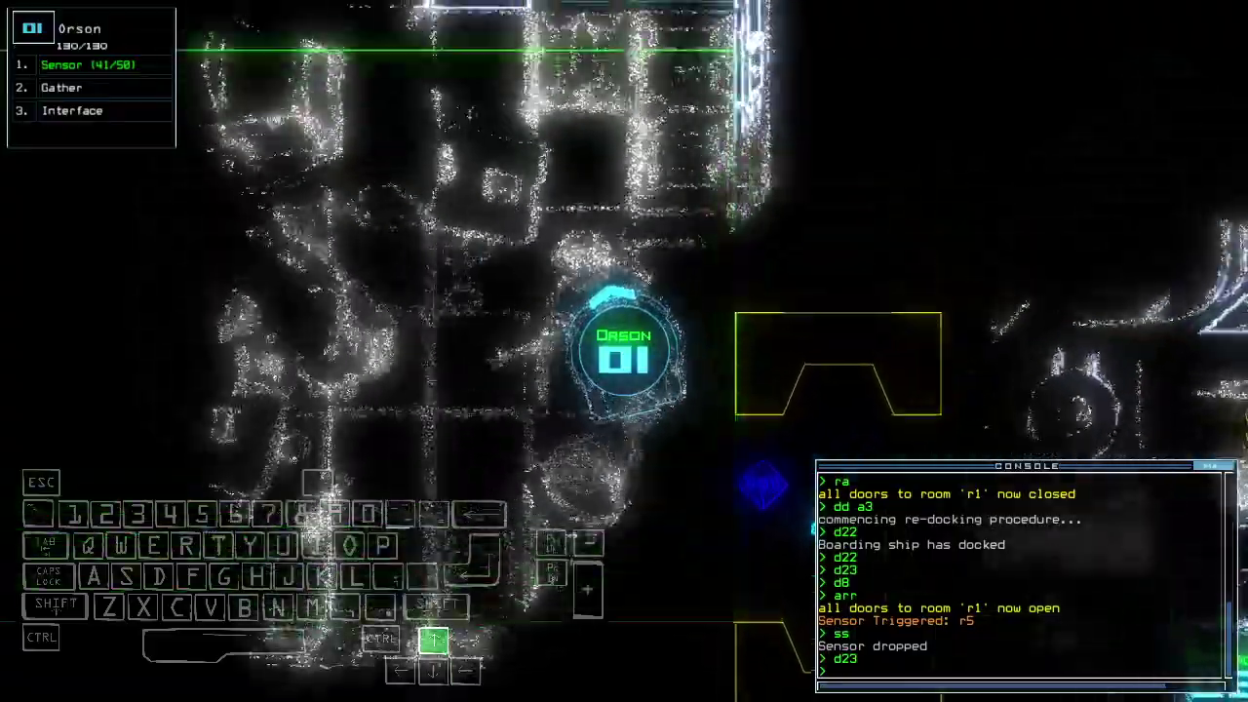
Drive Orson through the corridor past door d25 toward door d7.
key("Up")
key("Left")
key("Up")
key("Up")
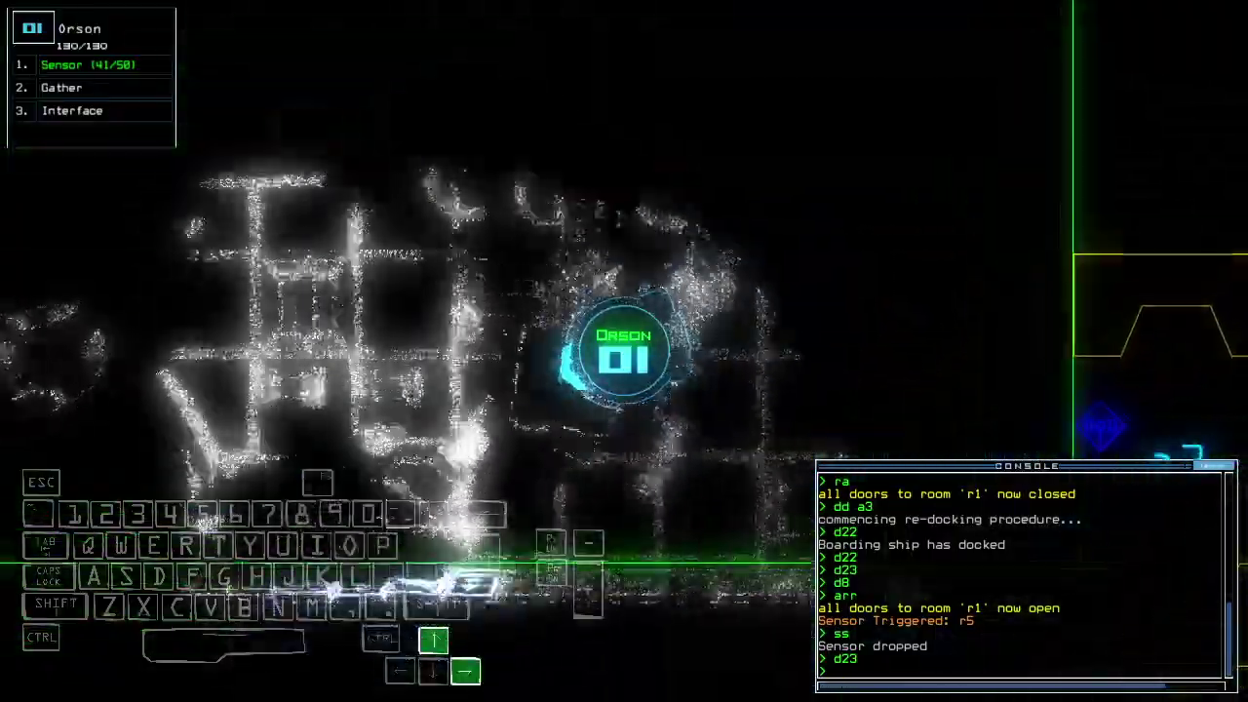
key("Up")
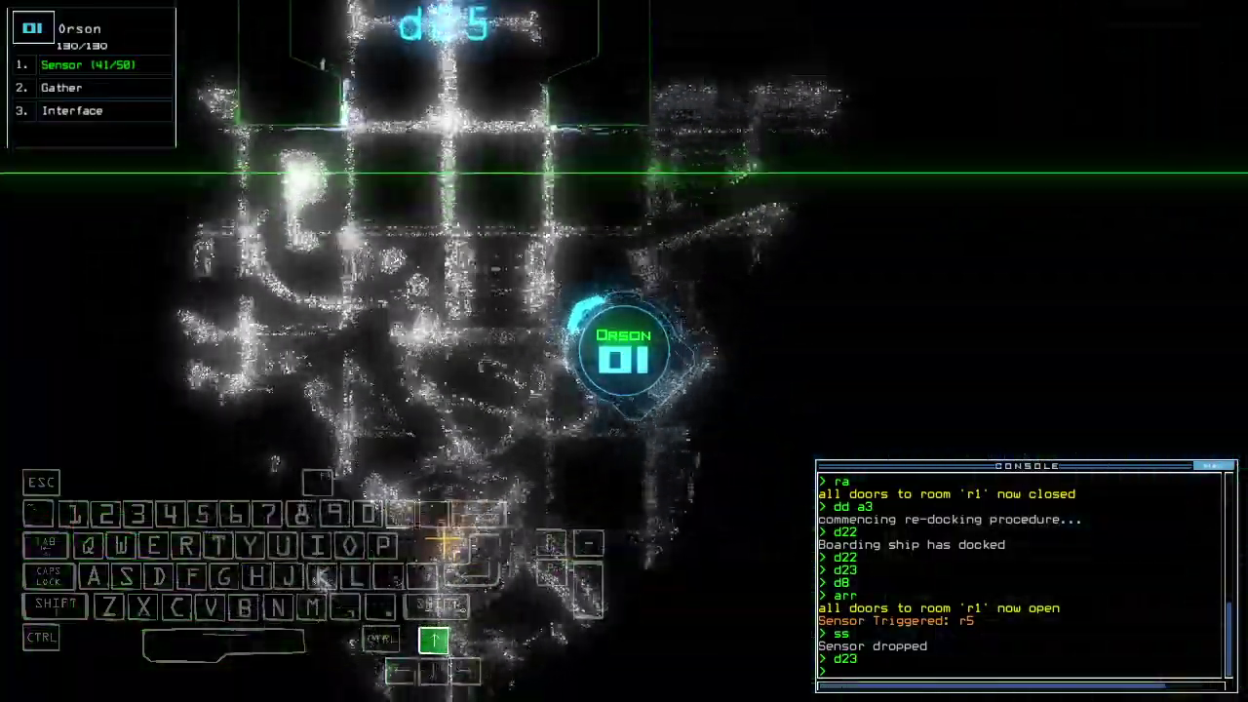
key("Up")
key("Up")
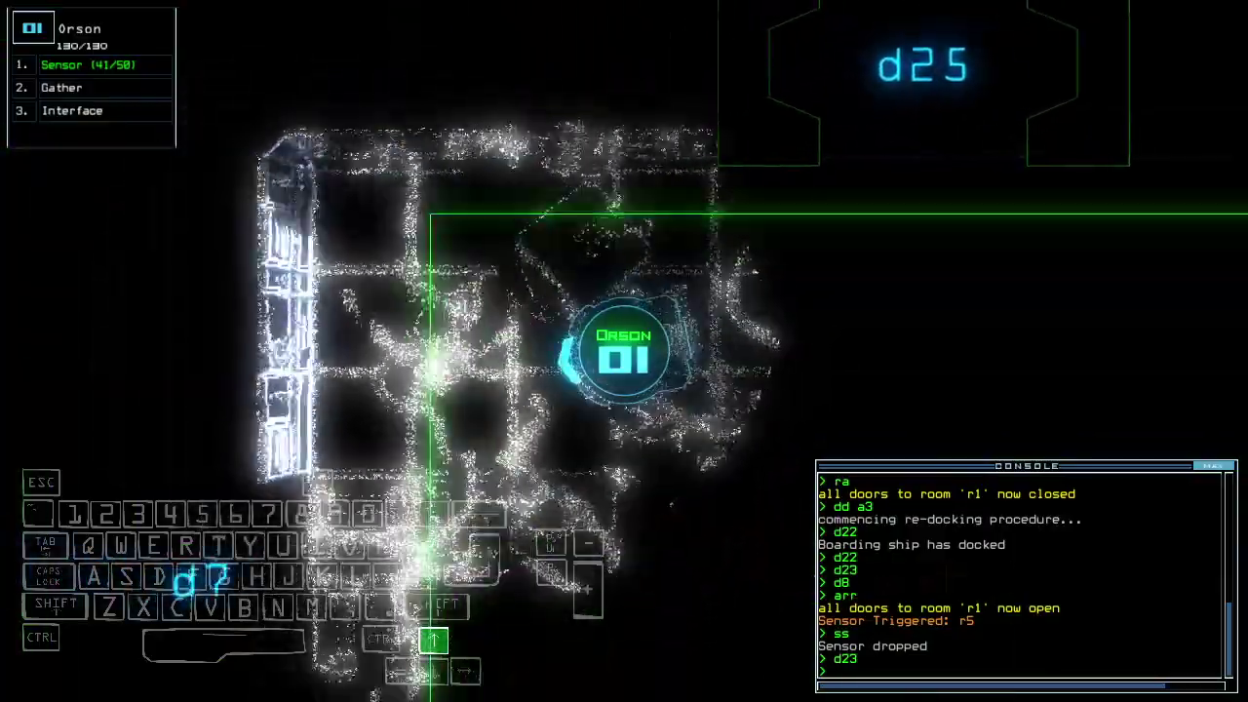
key("Up")
key("Left")
key("Up")
key("space")
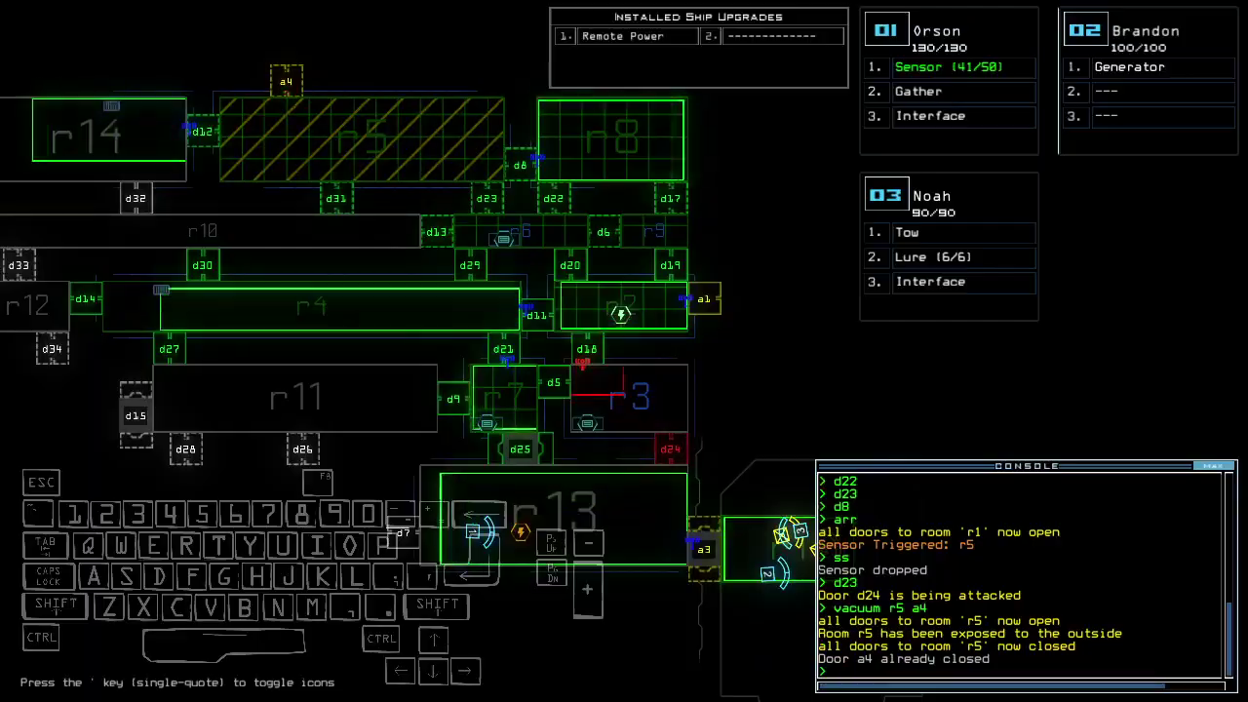
key("space")
Open door d5, reverse Orson toward the airlock, and seal the surrounding doors.
key("Up")
key("Up")
key("Up")
type("d5")
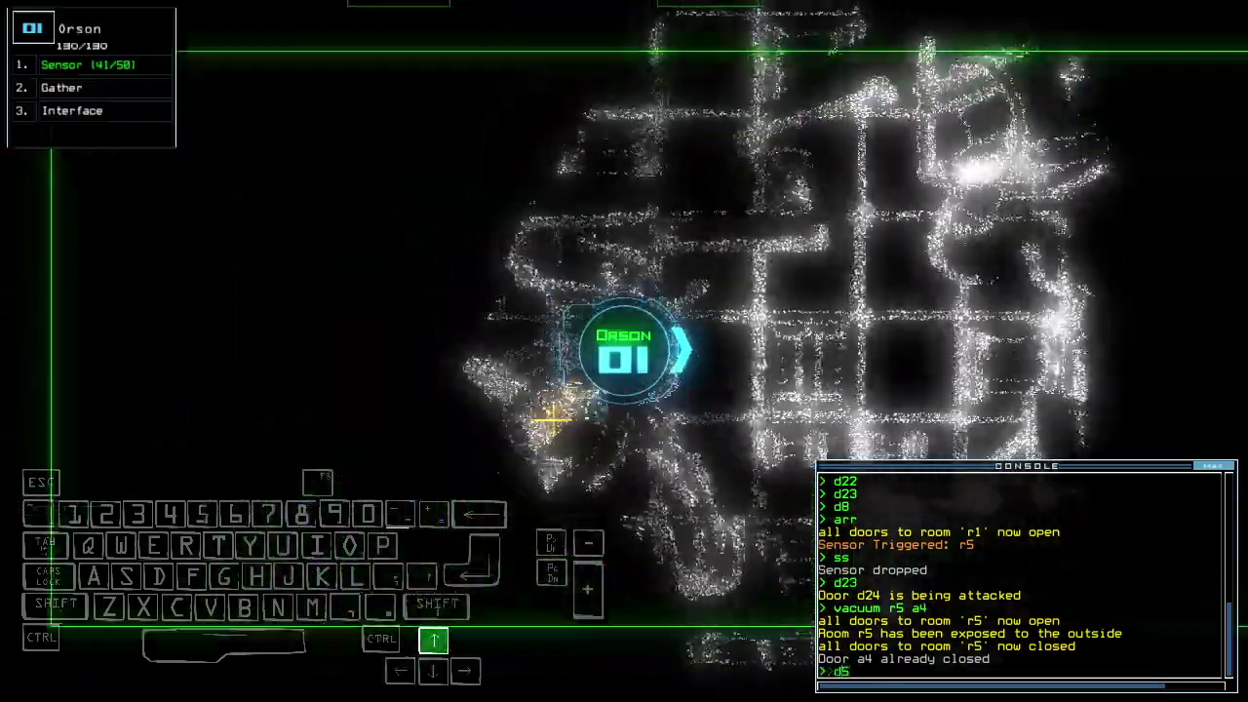
key("Return")
key("Up")
key("Up")
key("Up")
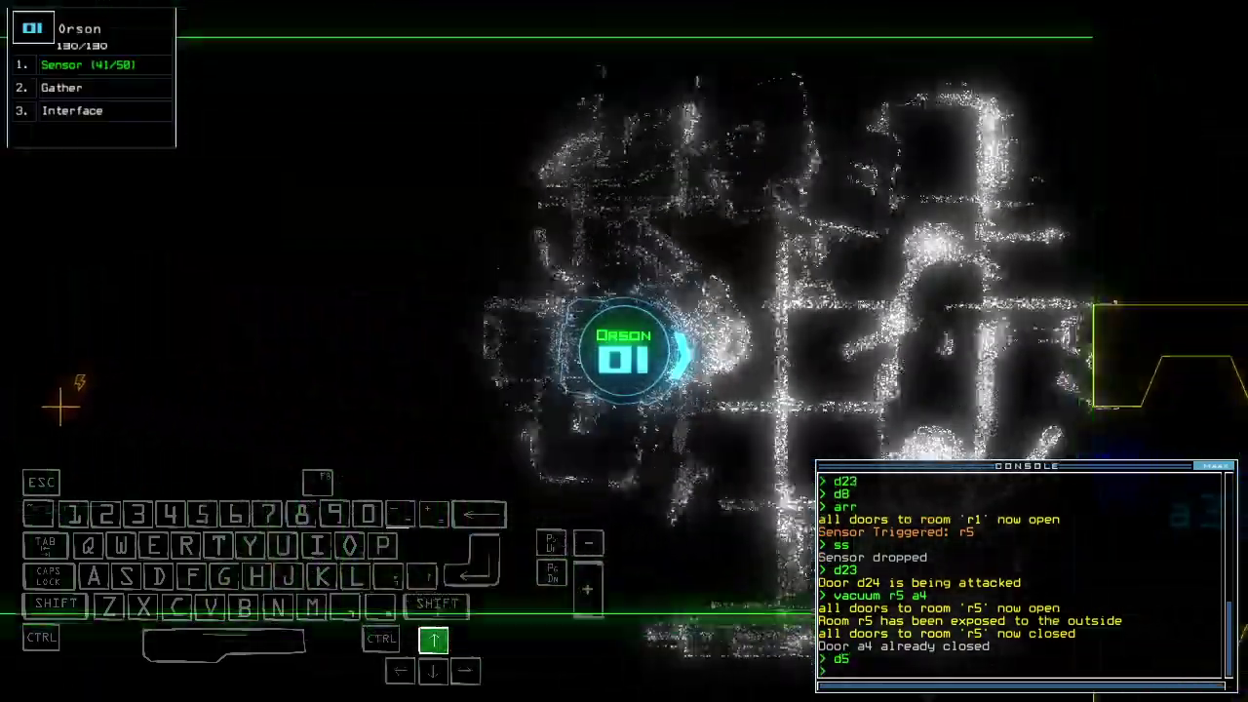
key("Up")
key("Up")
key("Up")
key("Up")
key("Up")
key("Down")
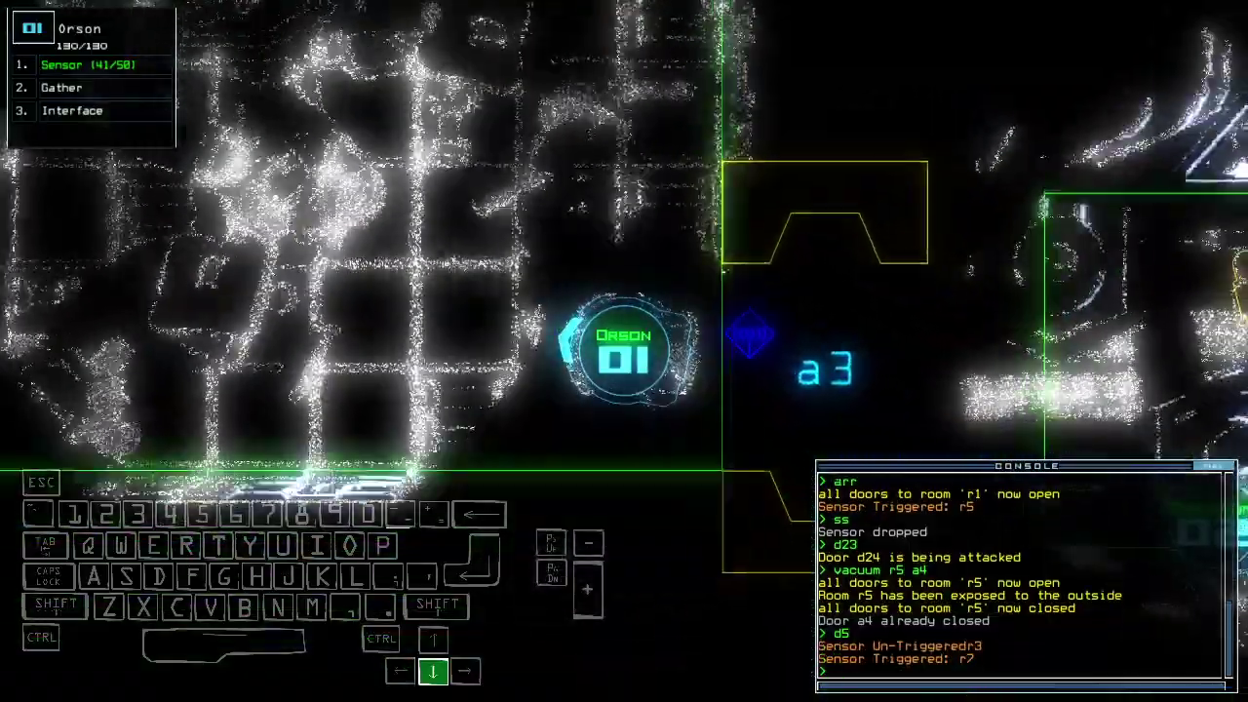
key("Down")
type("vv")
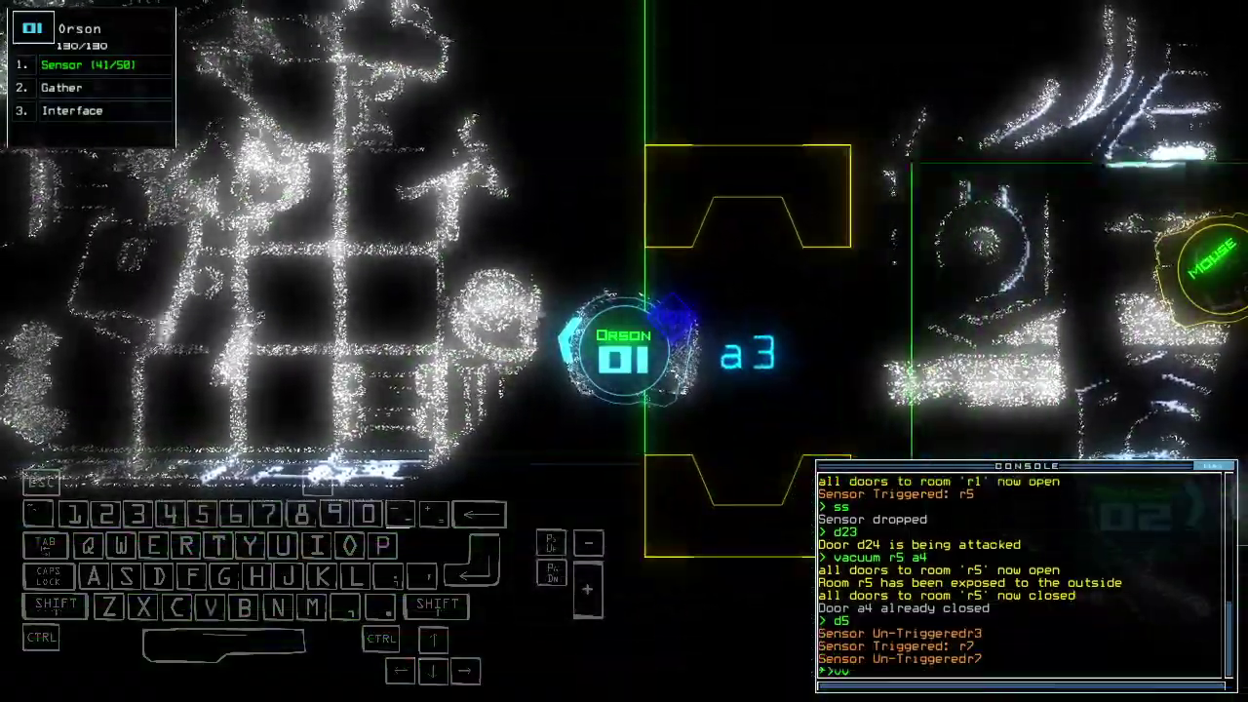
key("Down")
key("Down")
key("Down")
key("Down")
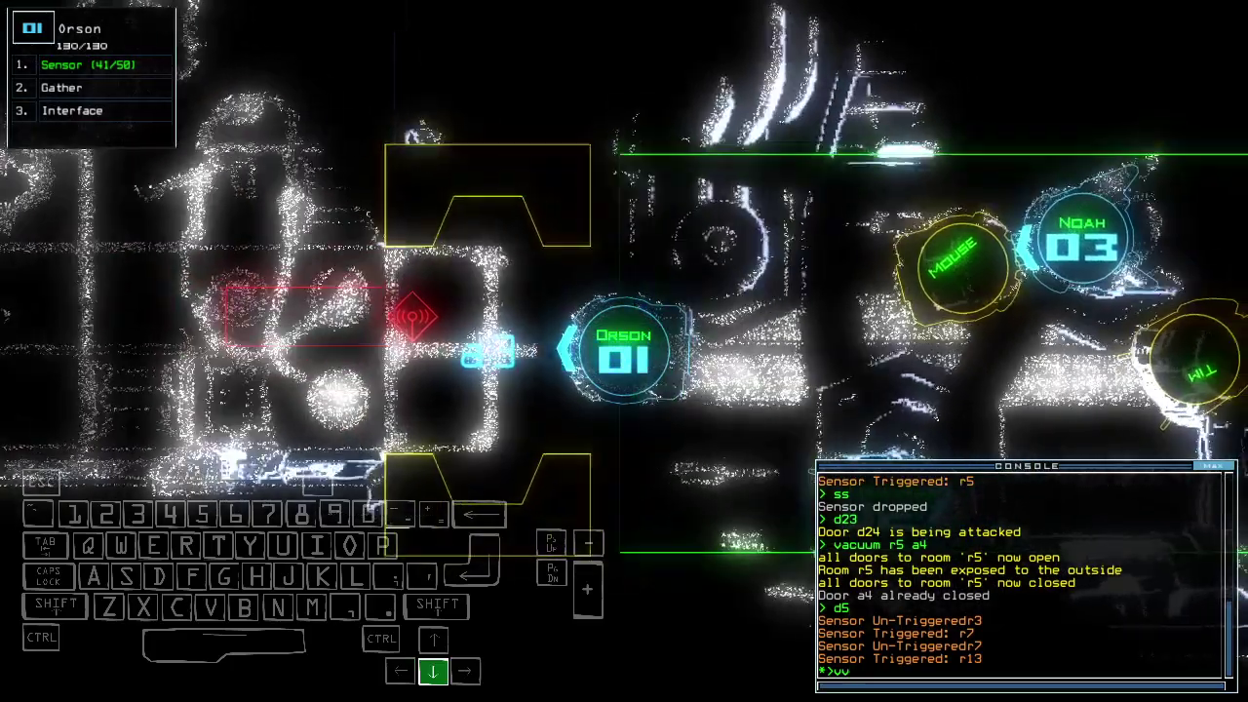
type("f r13")
key("Return")
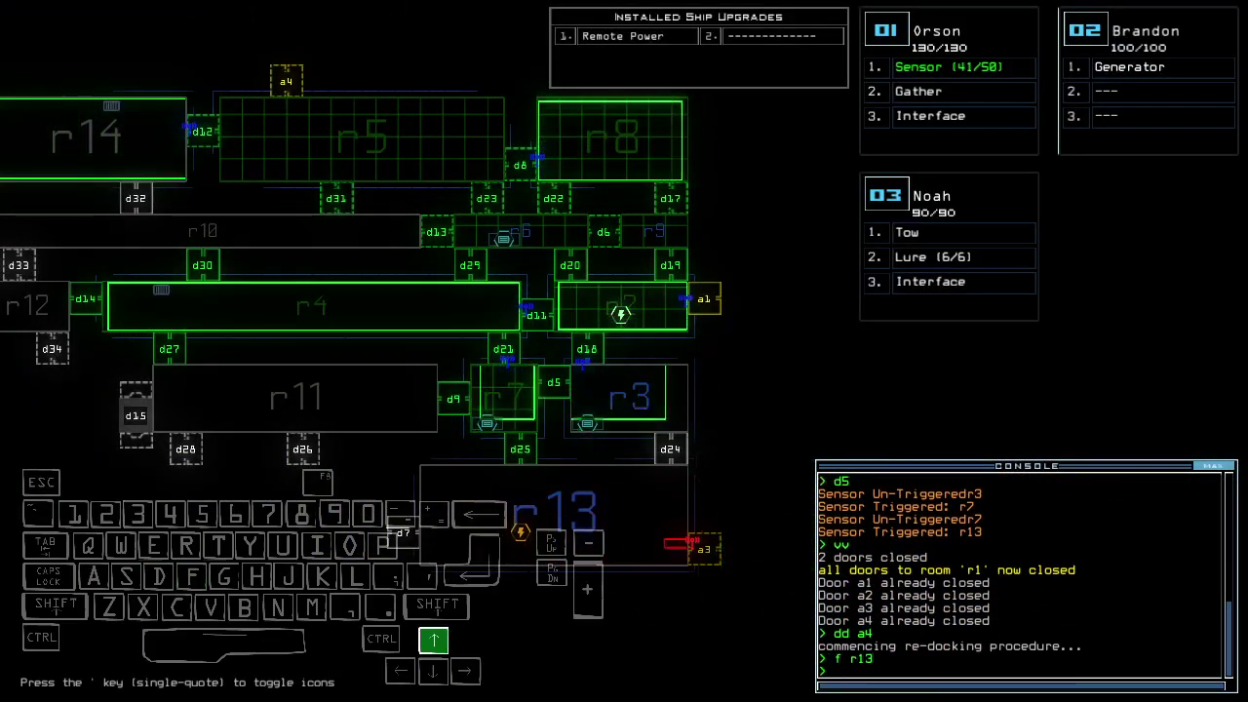
Reopen room r1, drop a sensor, drive Orson through a4, and start docking at a1.
key("Left")
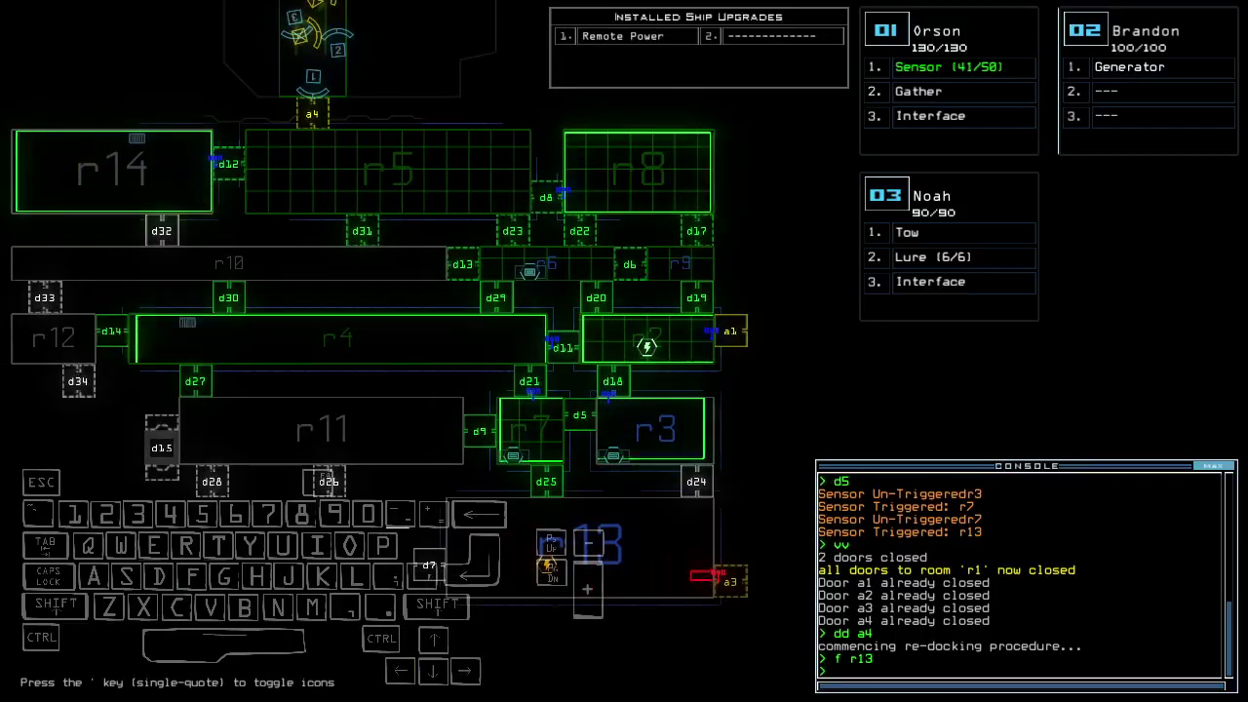
key("Return")
type("arr")
key("Return")
type("ss")
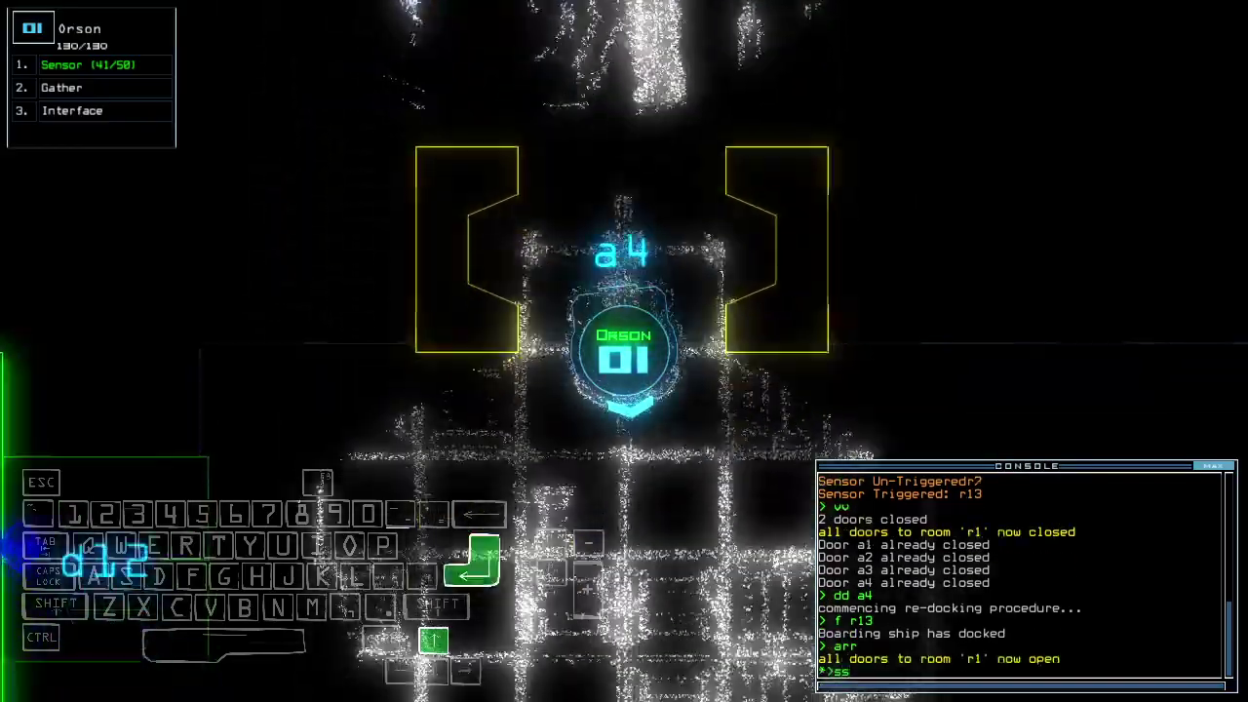
key("Return")
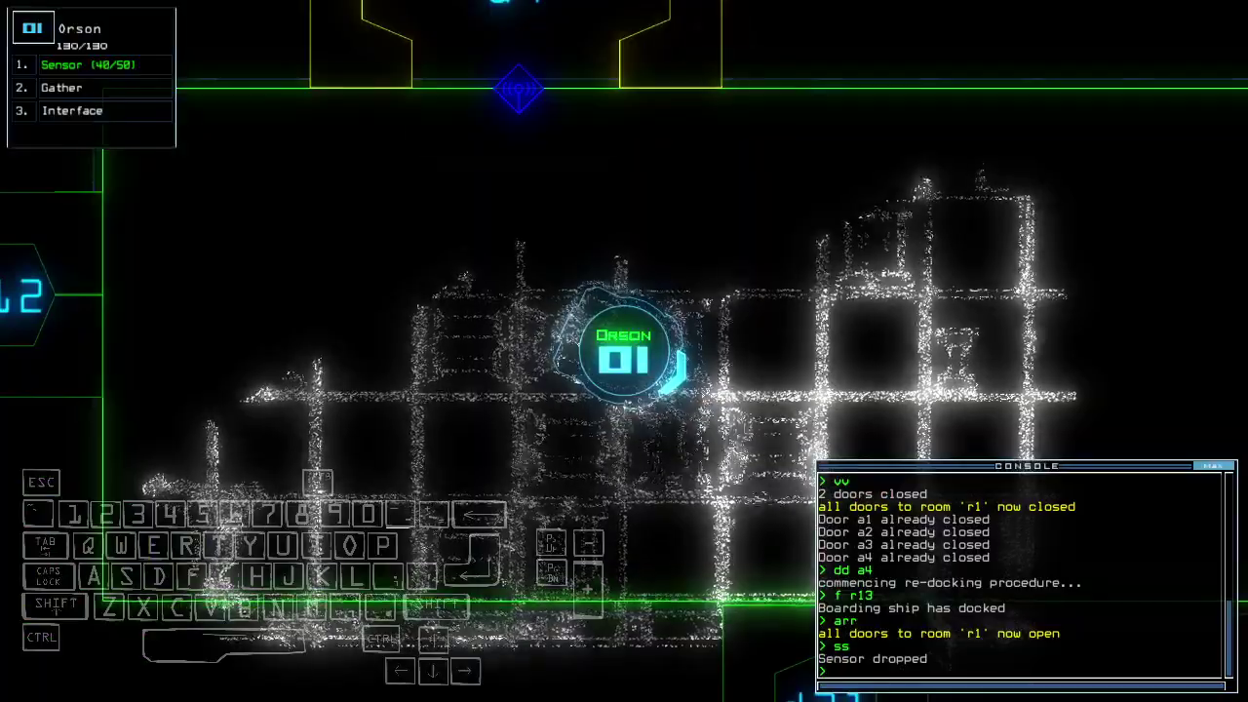
key("Down")
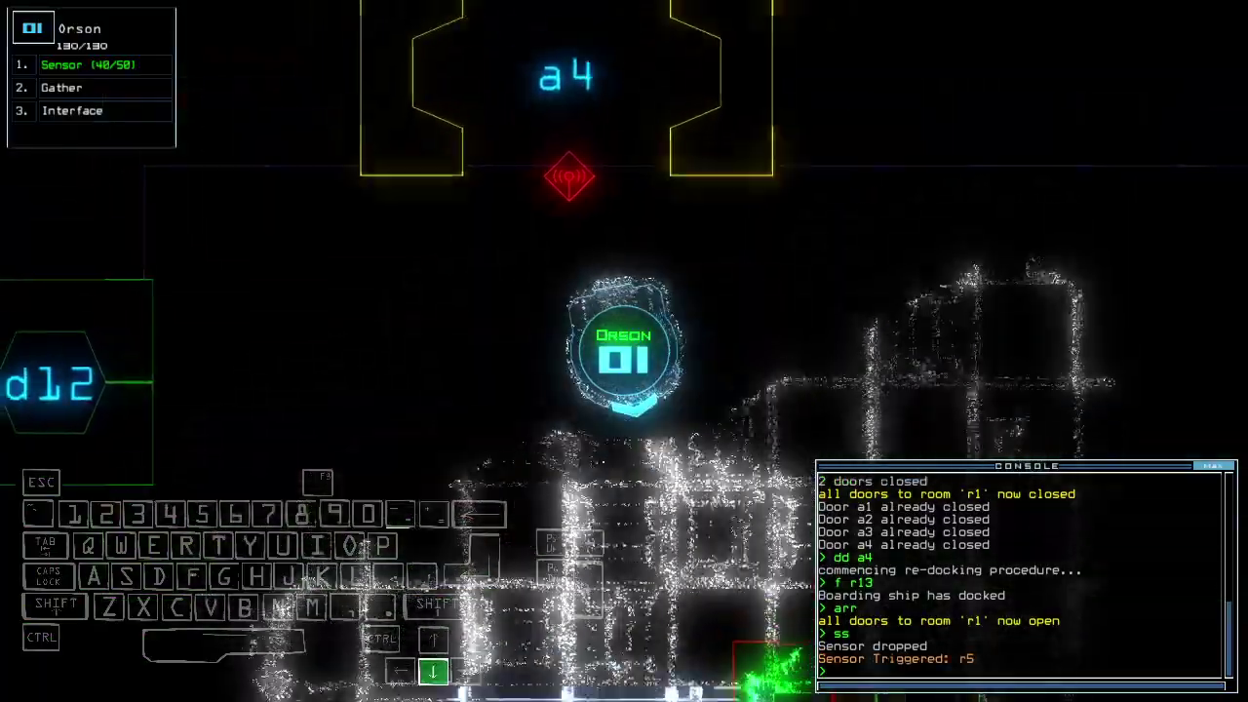
key("Up")
key("Up")
key("Up")
type("dd a")
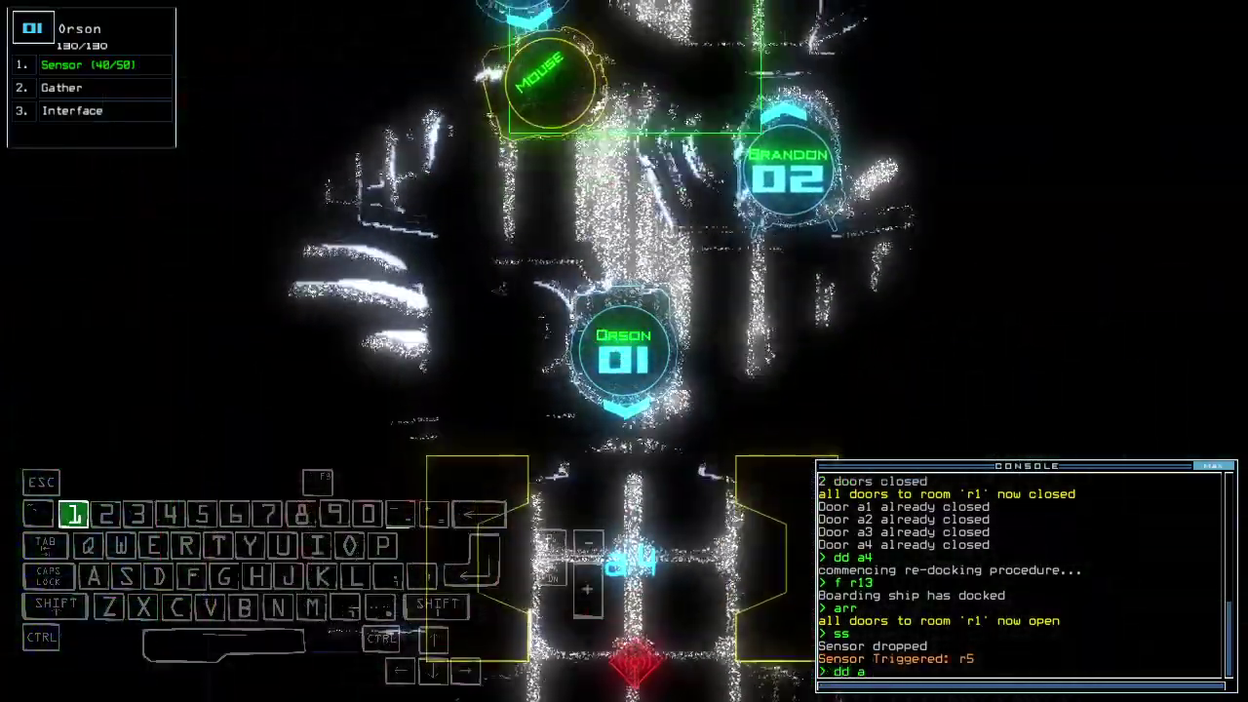
type("1")
key("Return")
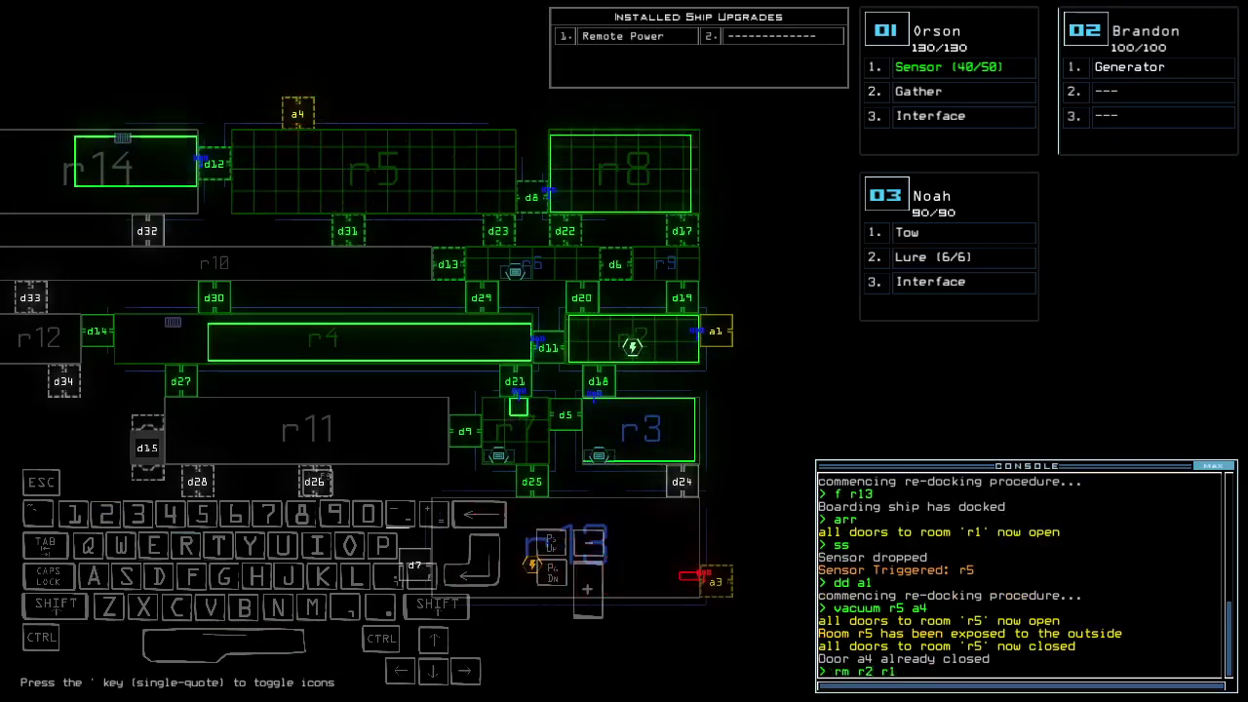
type("arr")
Open room r1, send Brandon to r2 to power its generator, and open door d18.
key("Return")
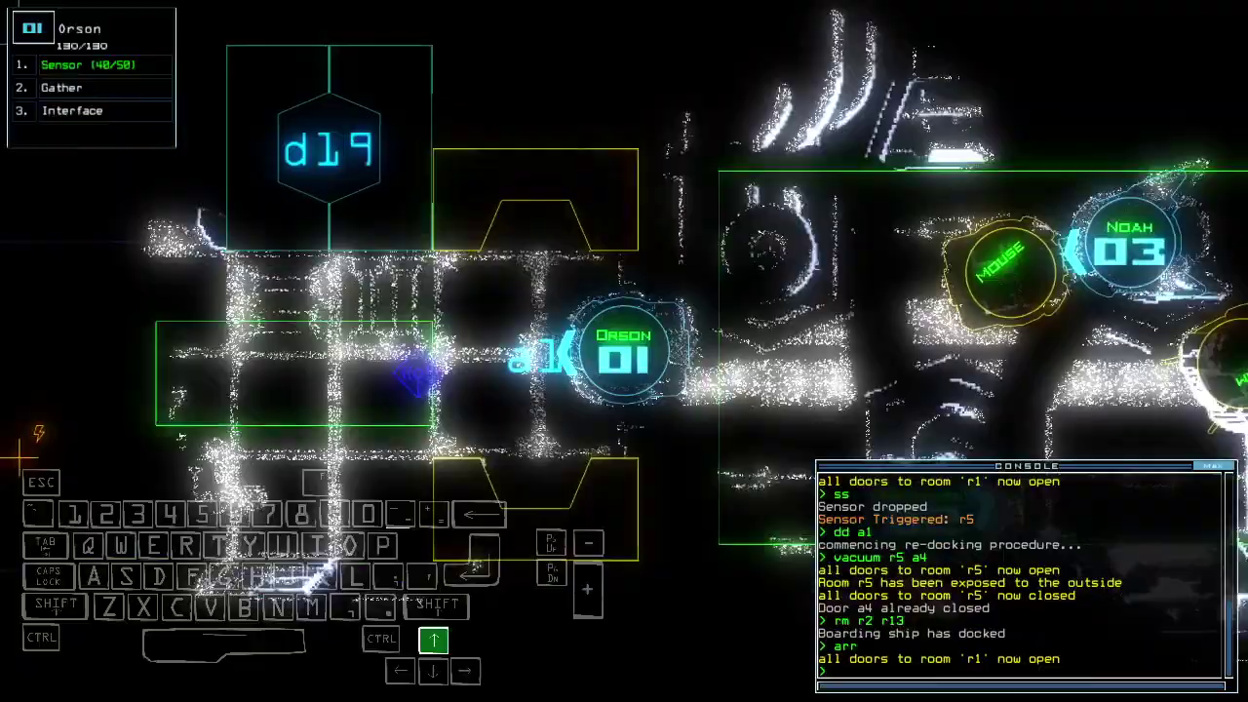
type("navigate 2")
key("Return")
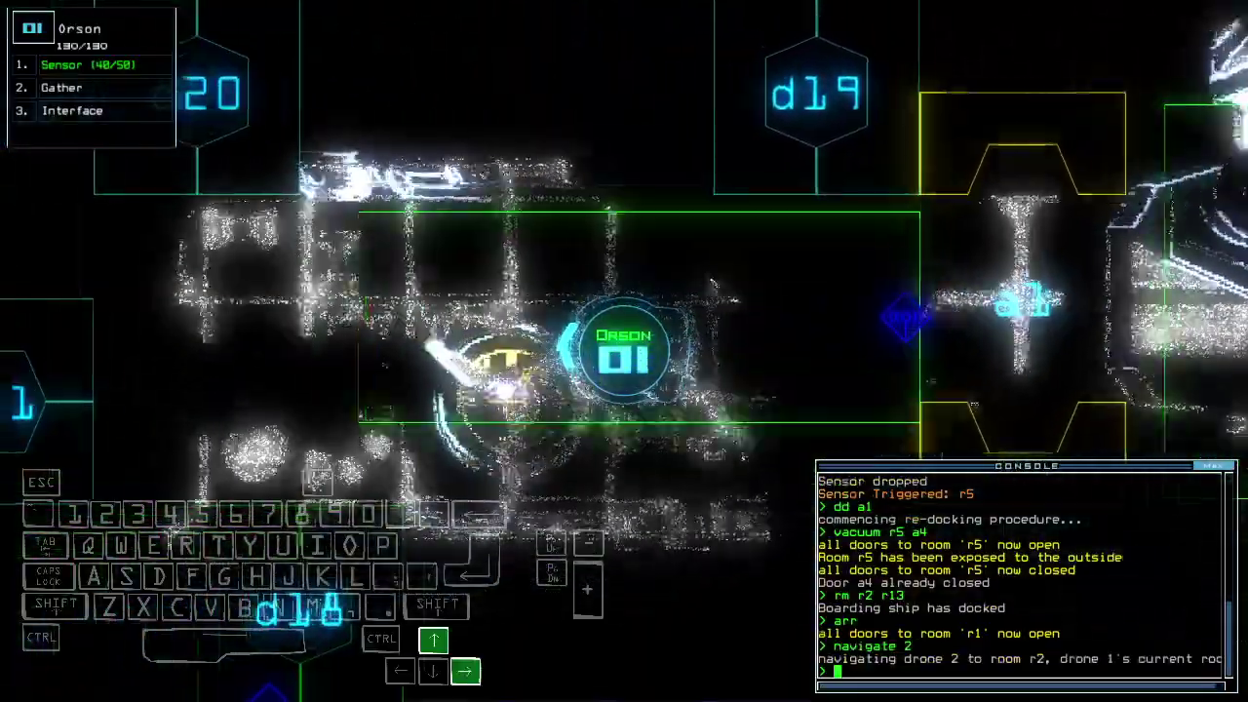
key("space")
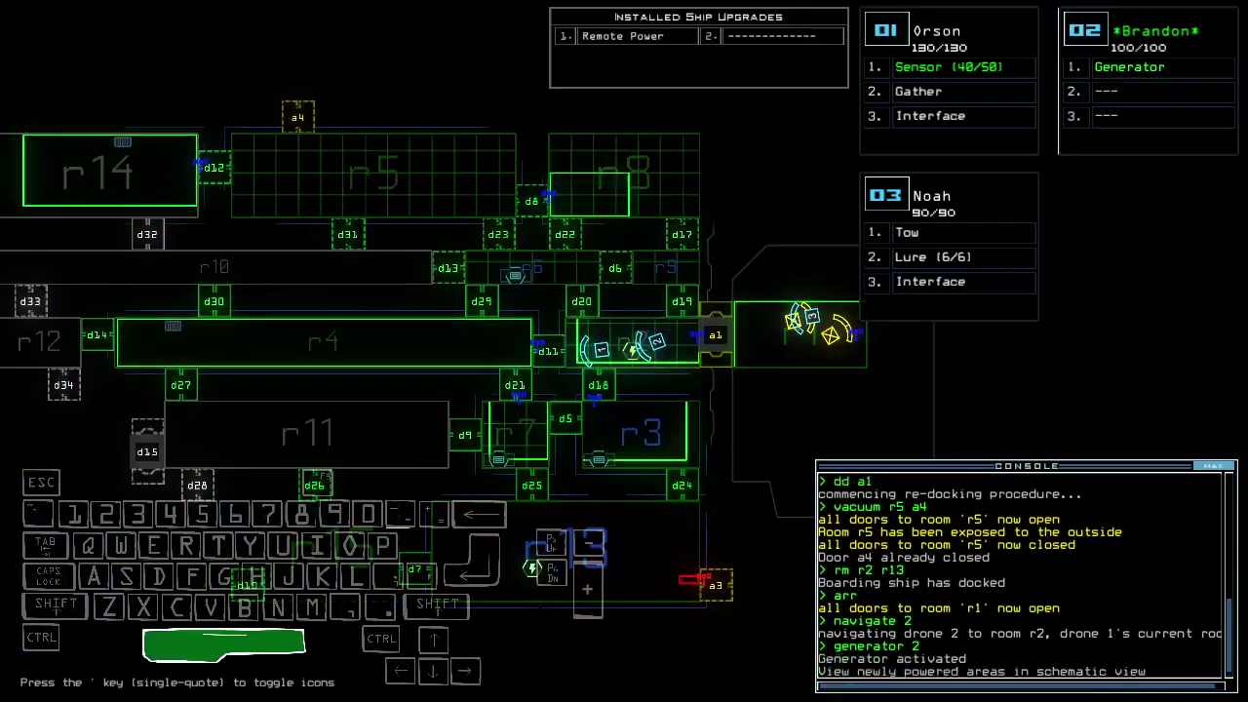
key("space")
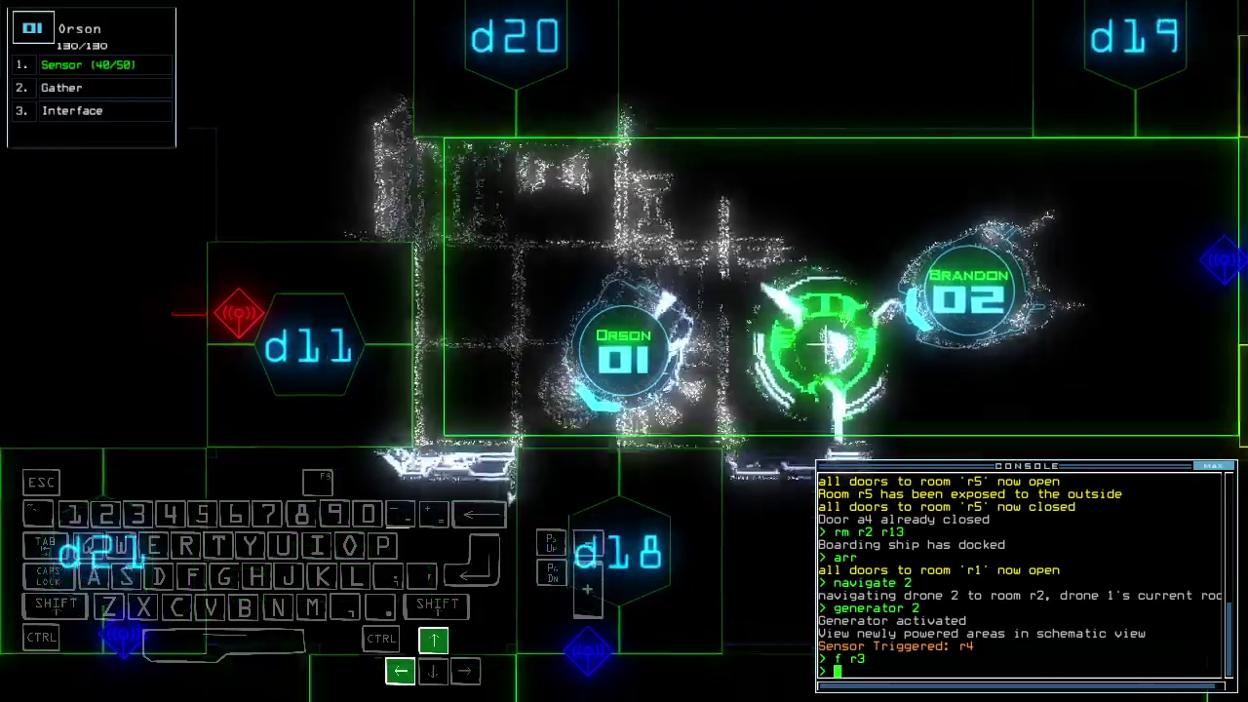
type("d18")
key("Return")
key("space")
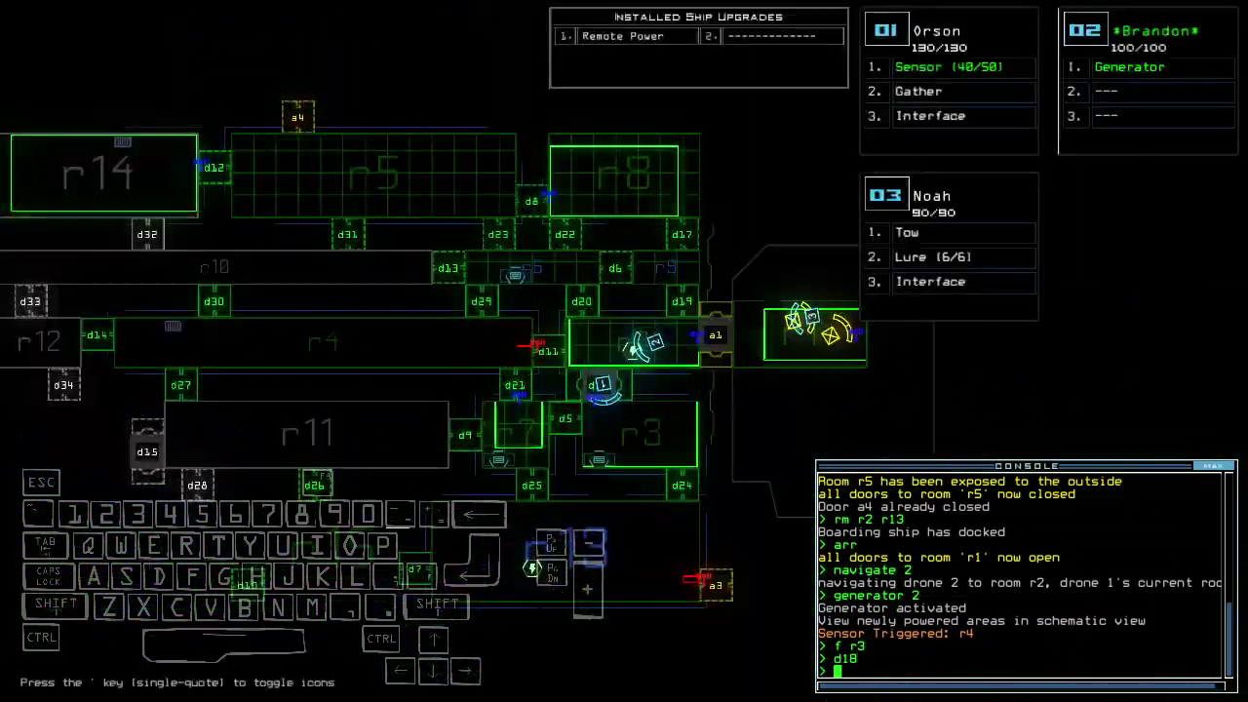
key("space")
type("rvey")
Open doors d9 and d18, target room r6, and re-dock the ship at a4.
key("Return")
key("space")
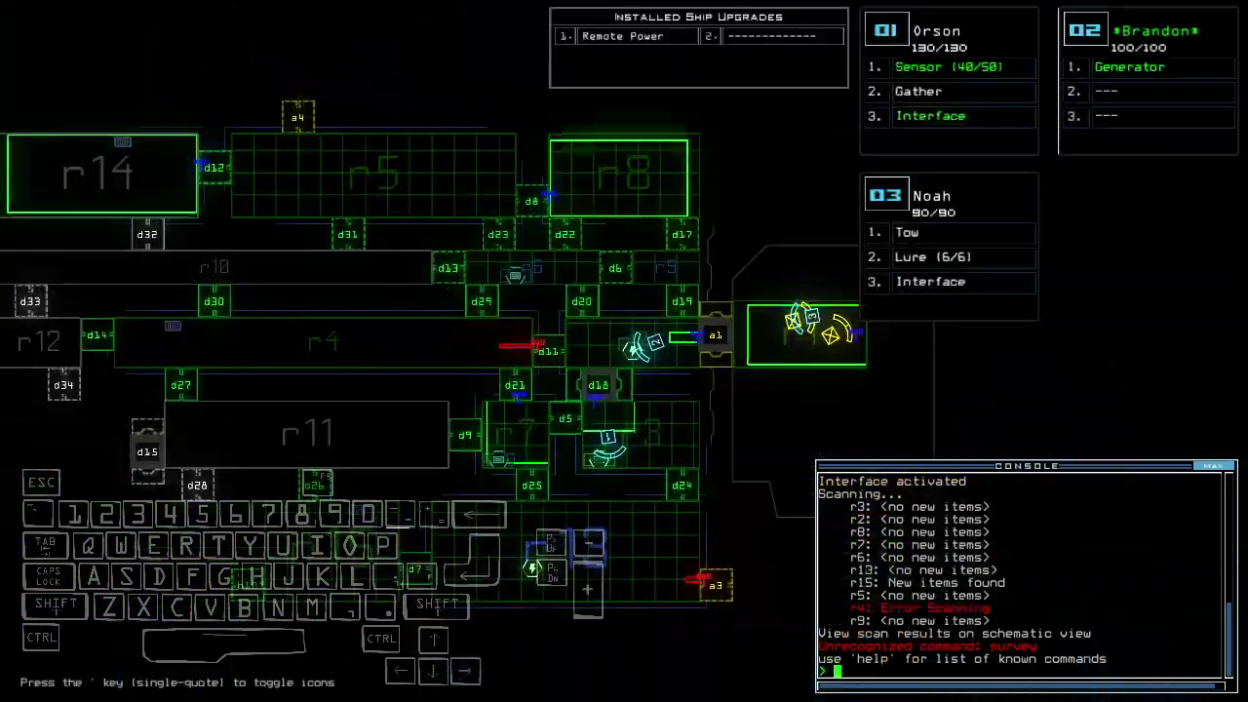
key("Left")
key("Left")
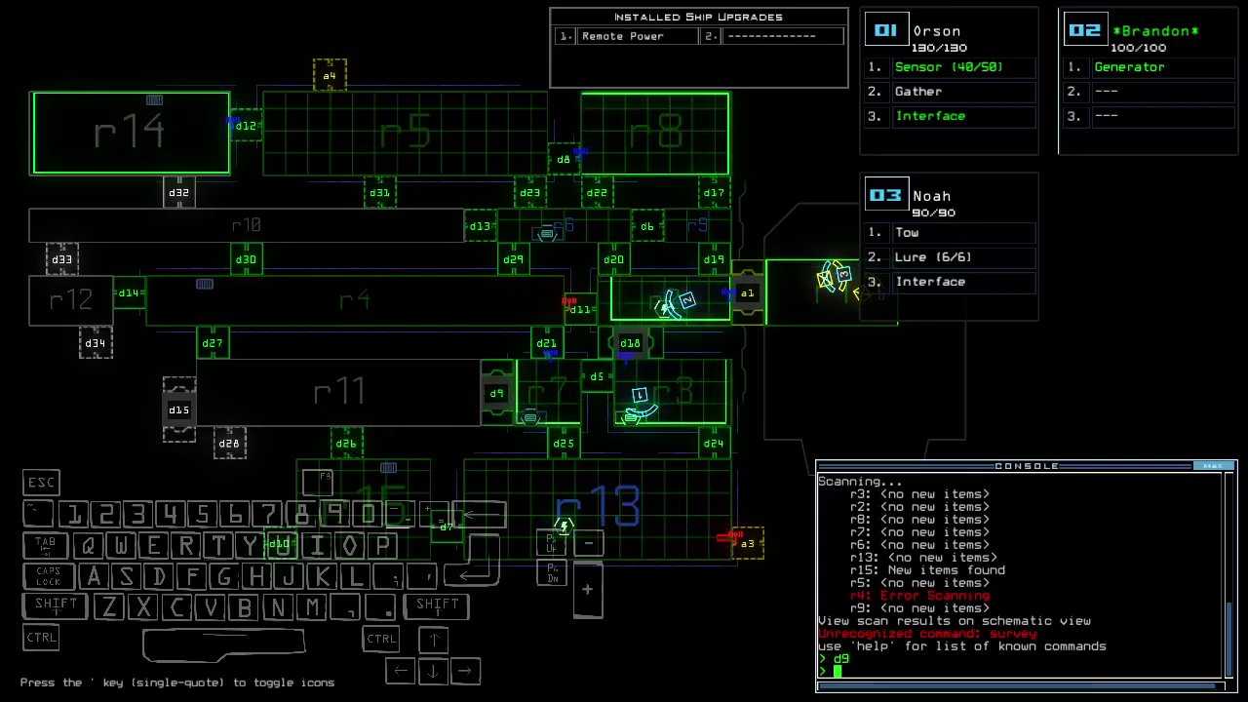
key("Return")
key("Left")
key("Down")
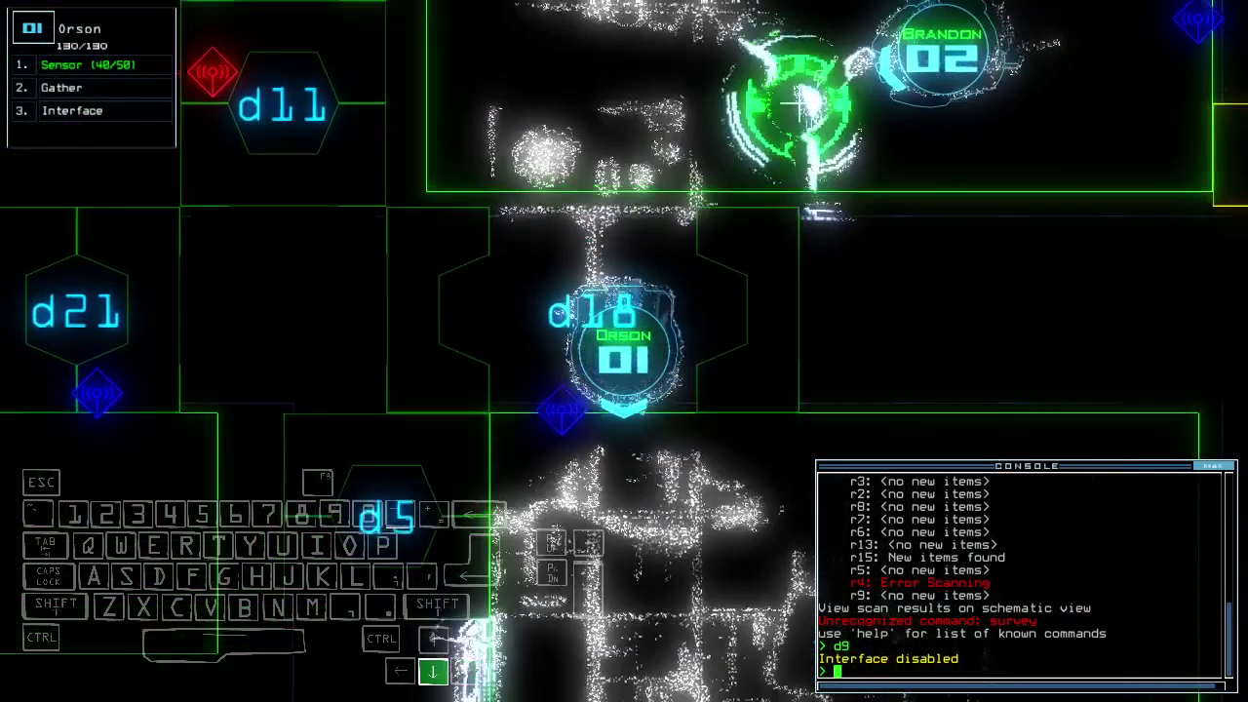
type("d18")
key("Return")
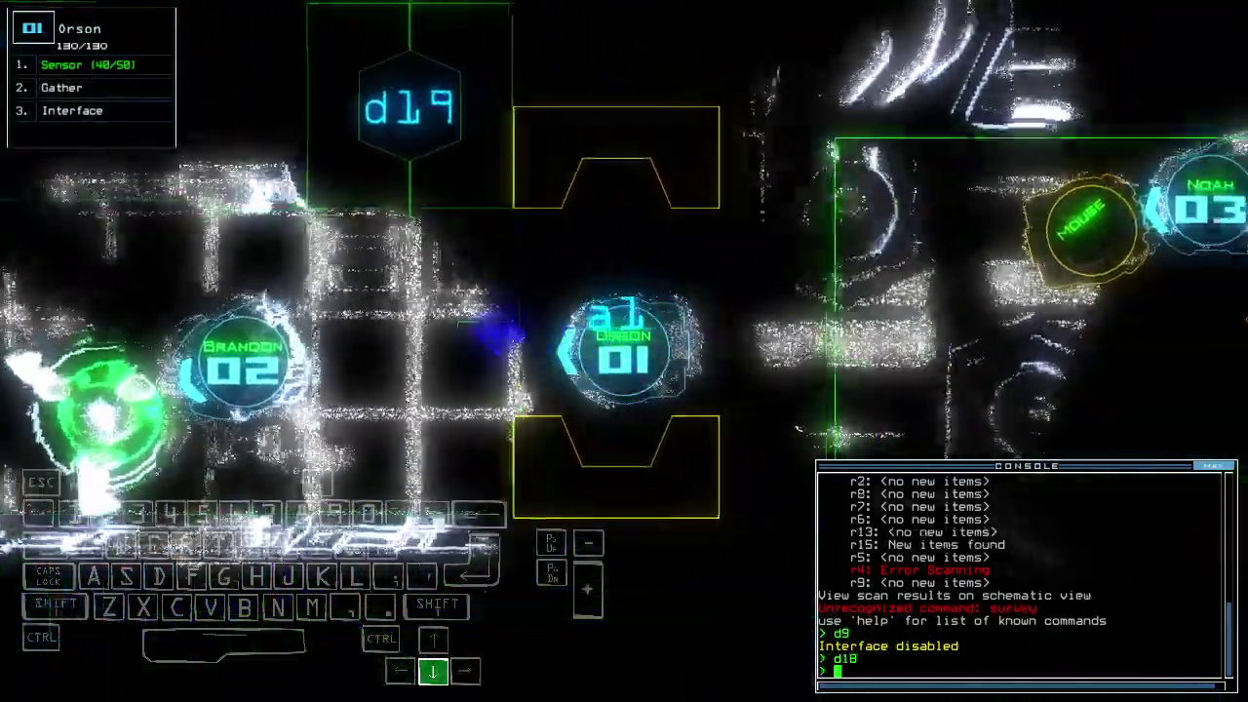
type("dd a")
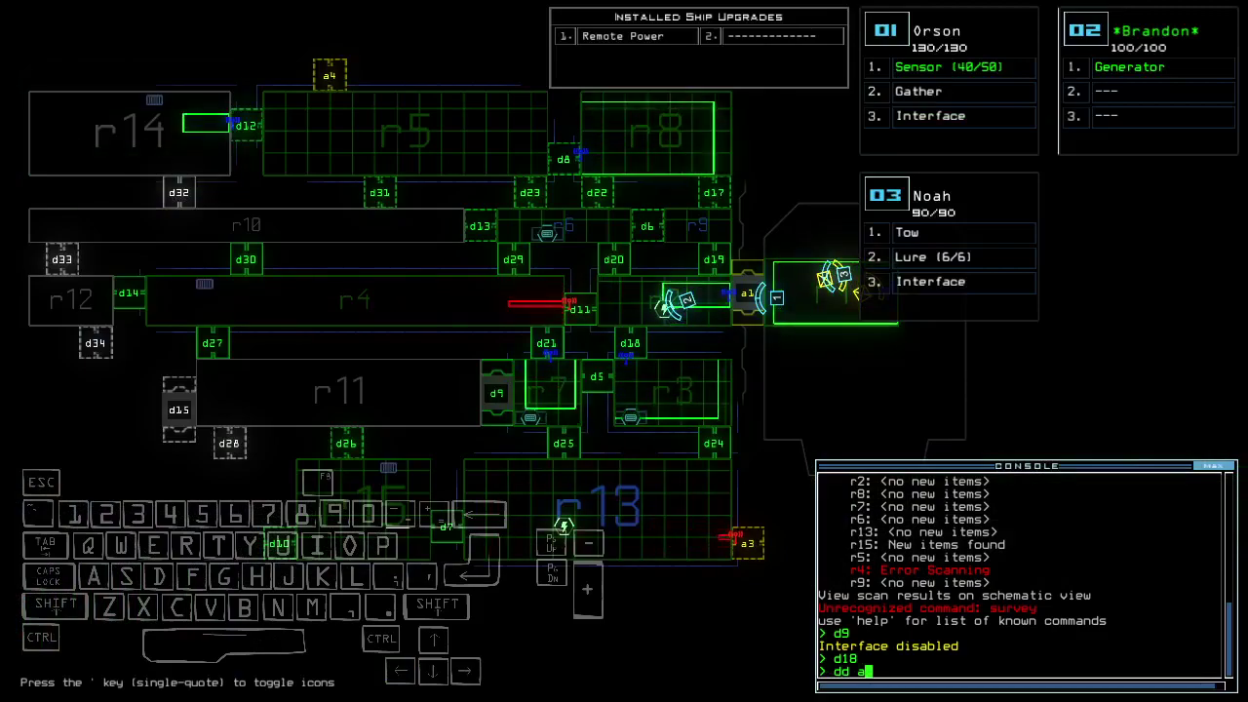
type("r6")
key("Return")
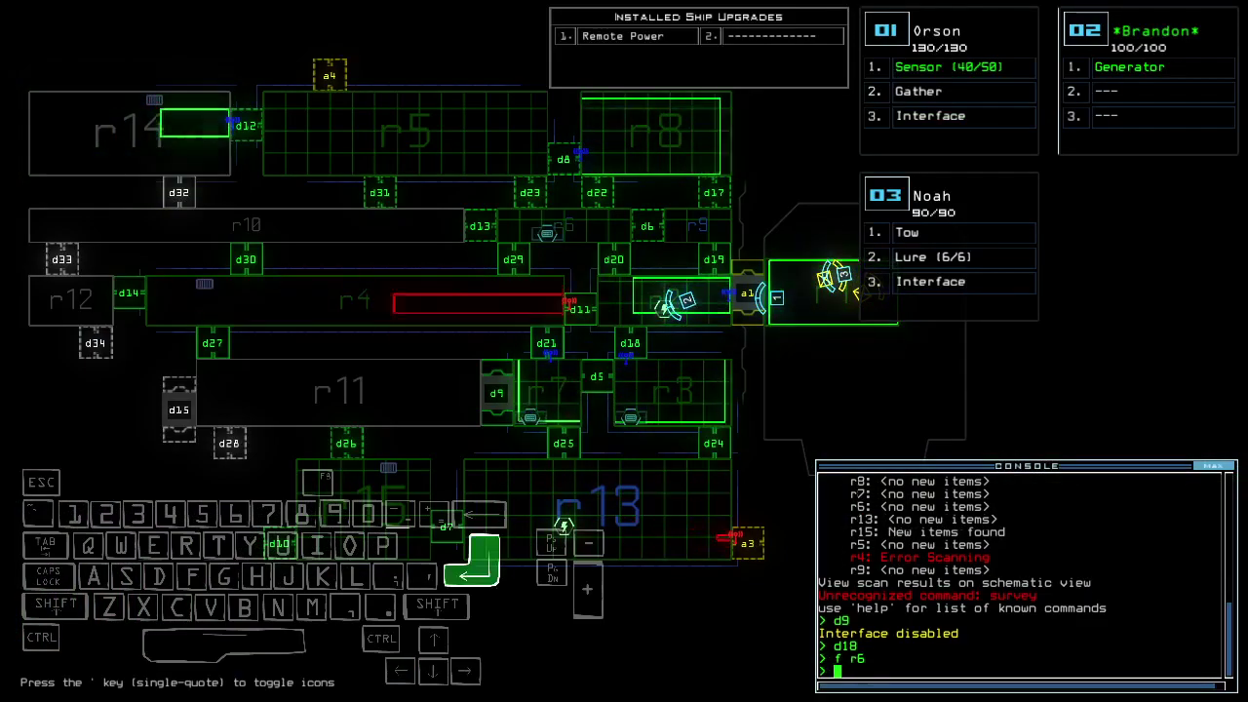
type("4")
key("Return")
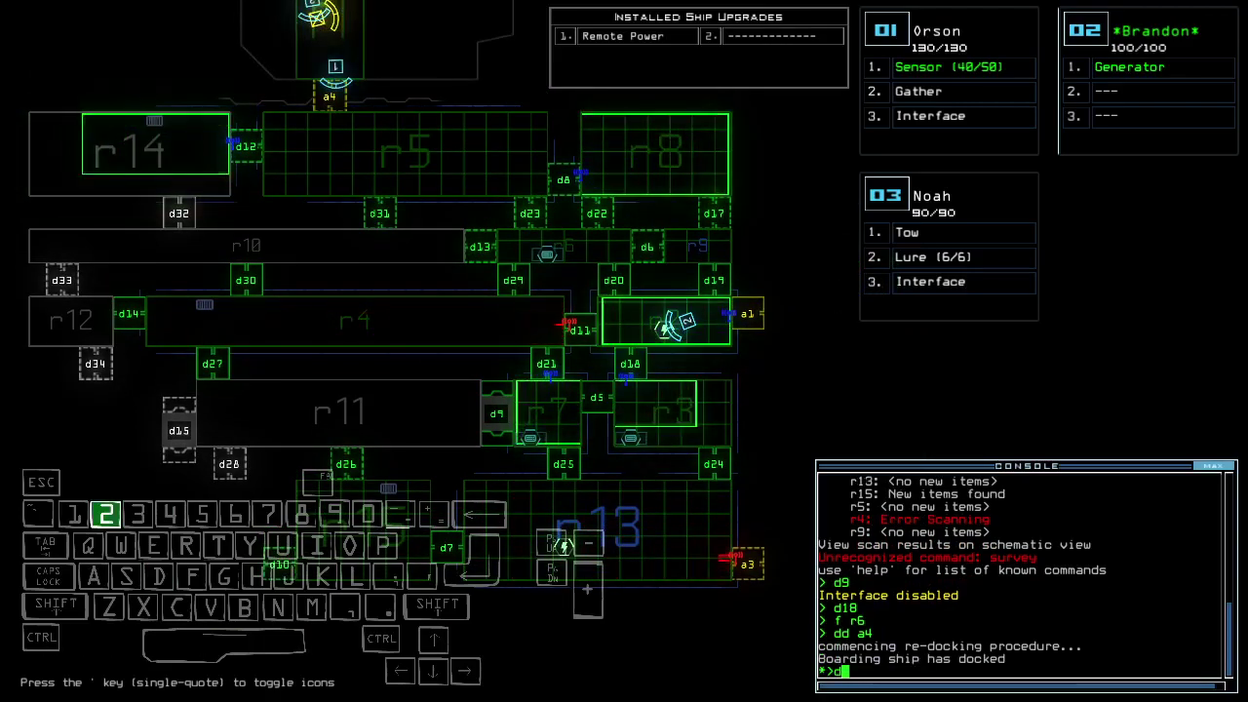
type("29")
Open door d29, drop a motion sensor, close r1's doors, and open door d31.
key("Return")
key("1")
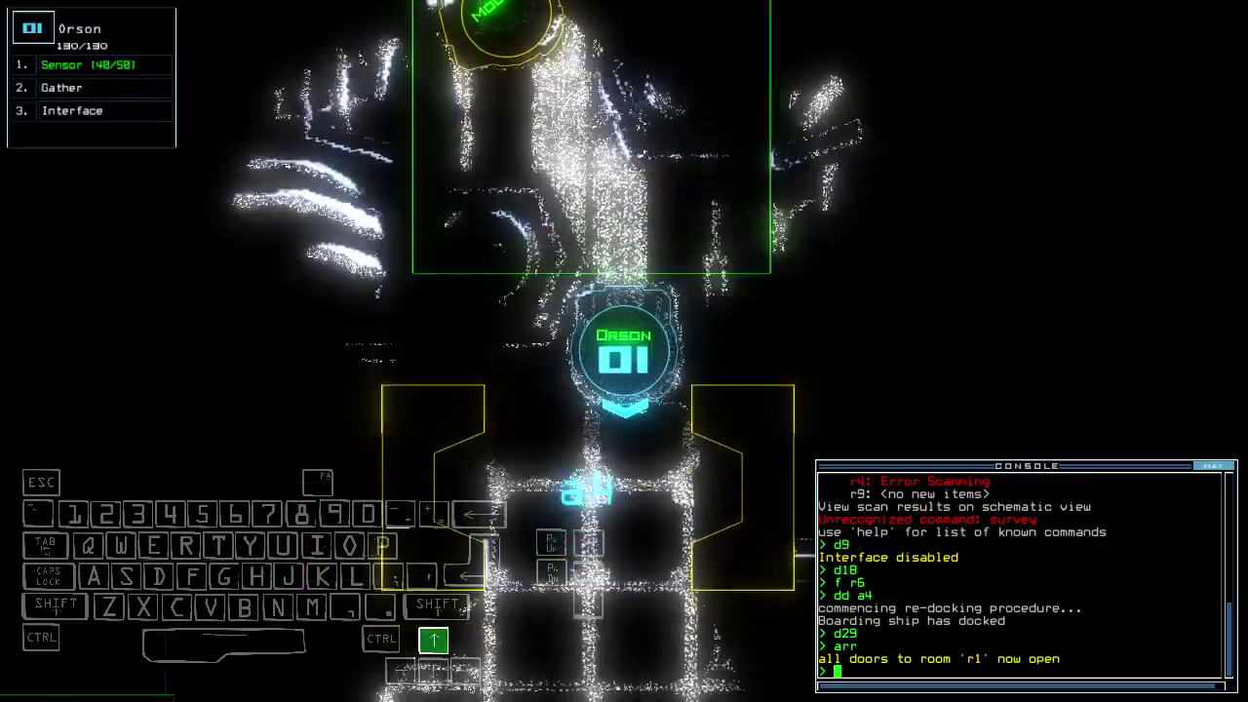
type("ss")
key("Return")
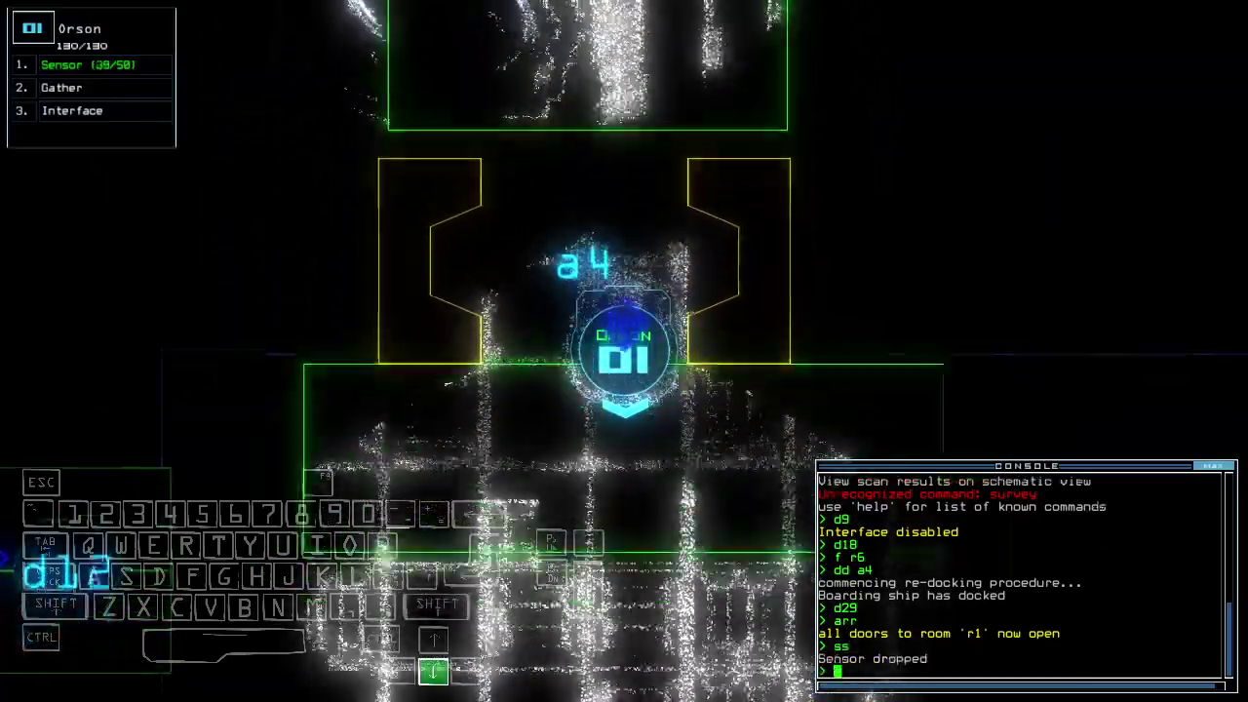
type("ra")
key("Return")
key("space")
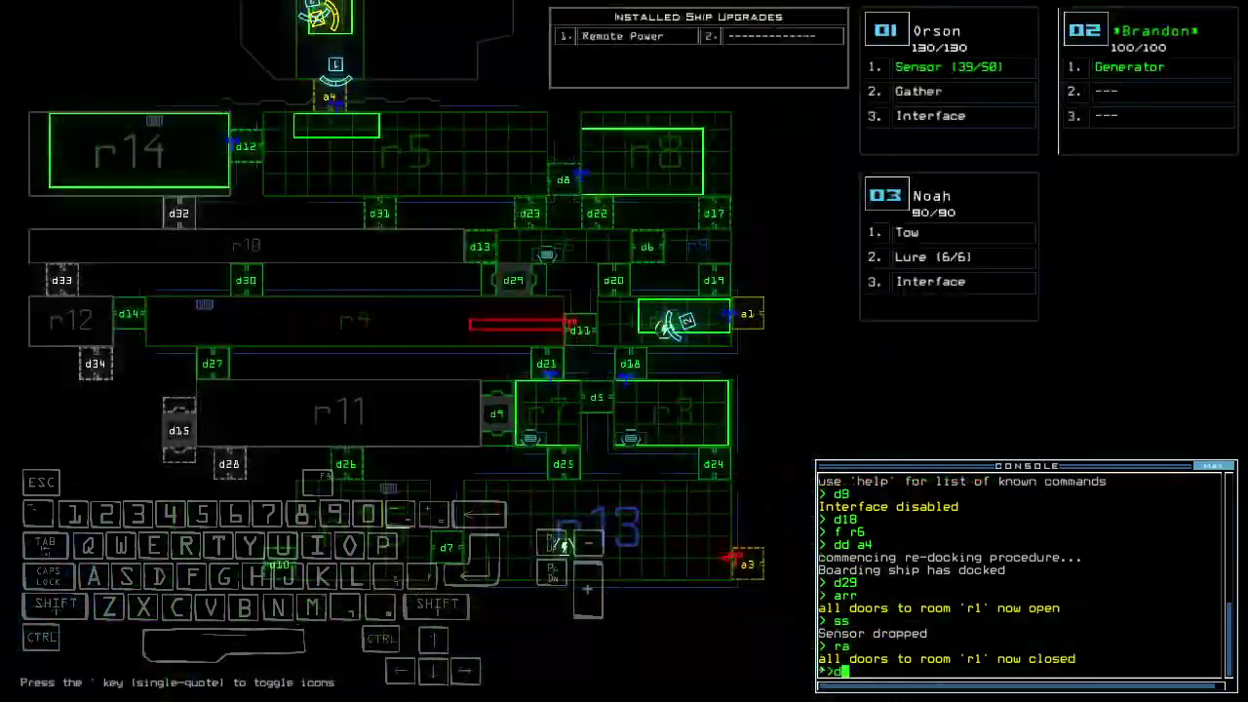
type("31")
key("Return")
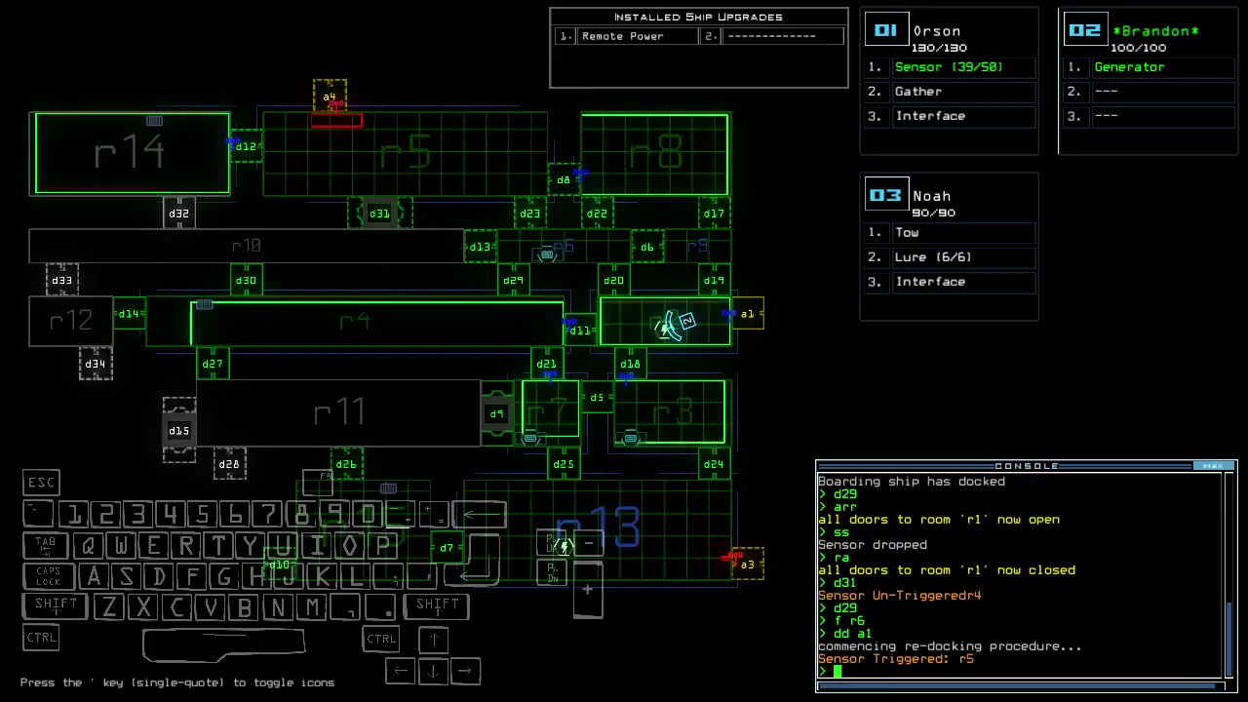
type("arr")
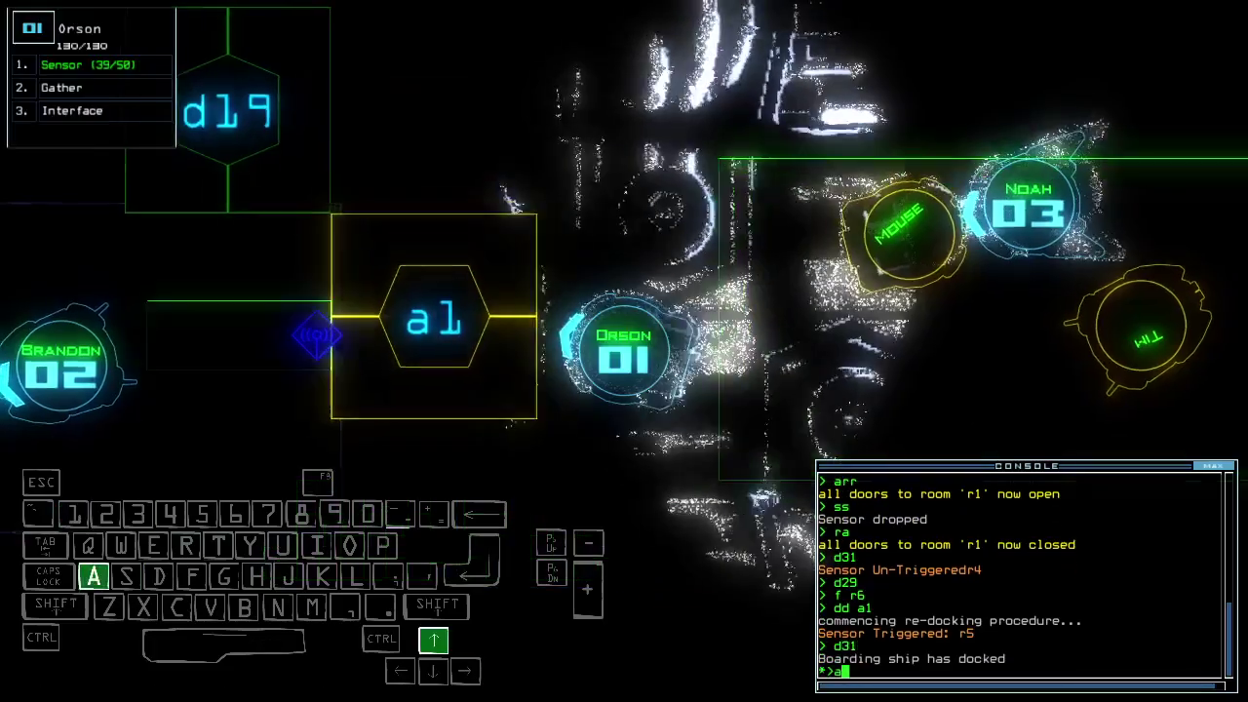
Open and close room r1's doors, then toggle doors d17, d11, d22 and d11 again.
key("Return")
type("ra")
key("Return")
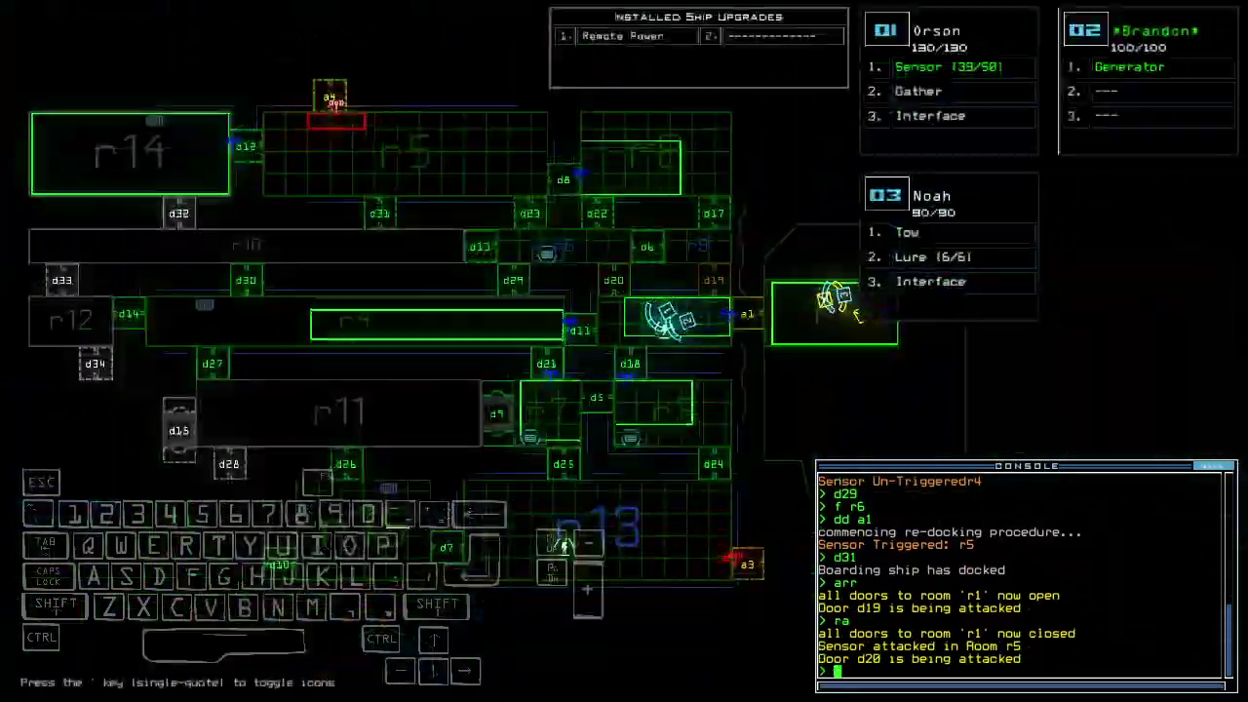
type("d17")
key("Return")
type("d11")
key("Return")
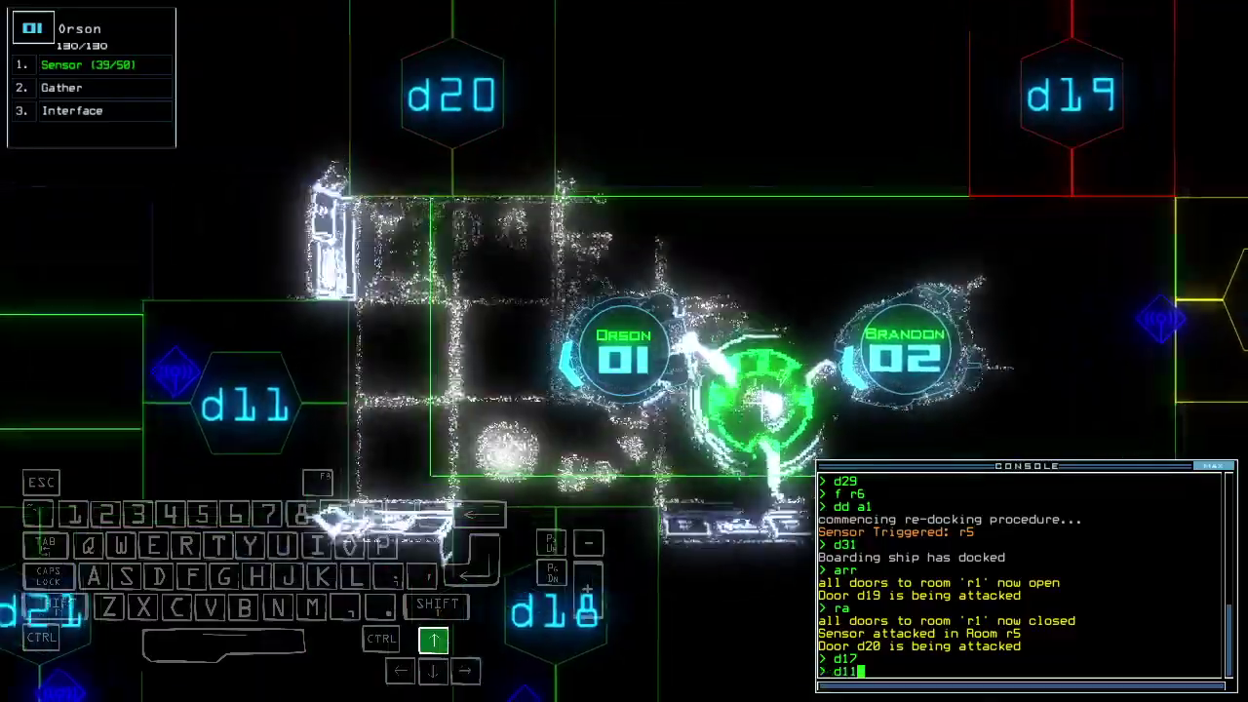
key("space")
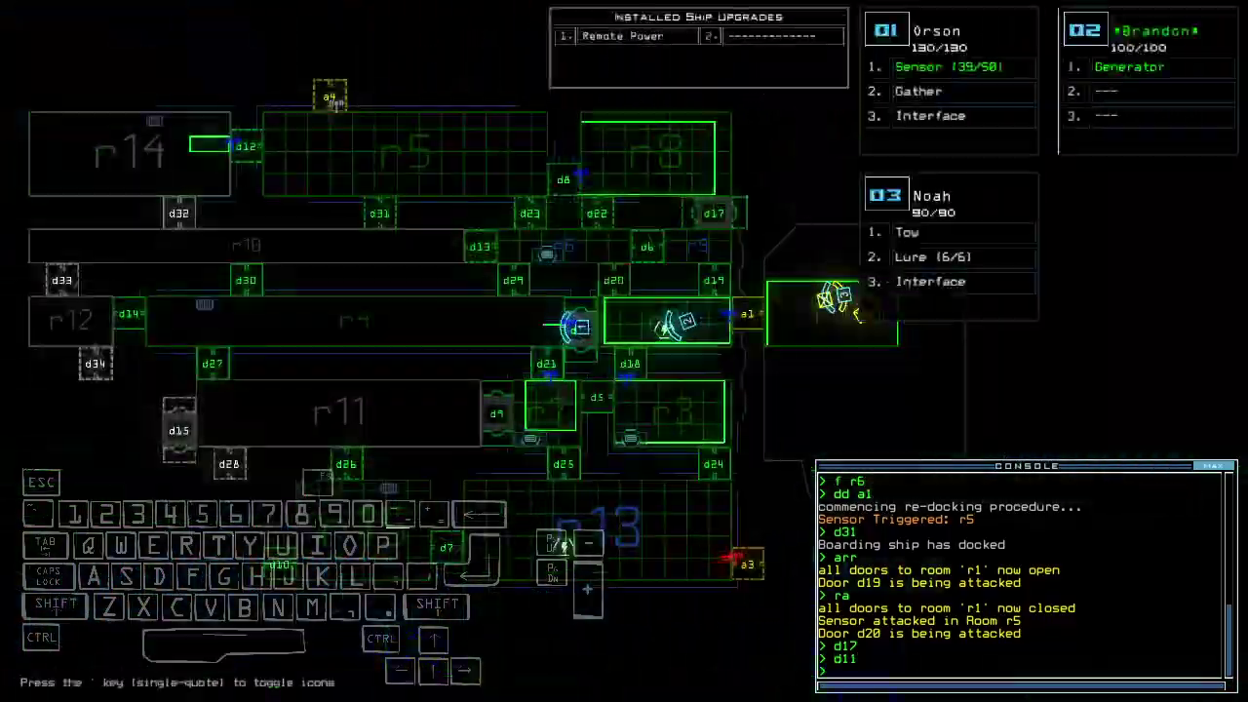
type("d22")
key("Return")
type("d11")
key("Return")
key("space")
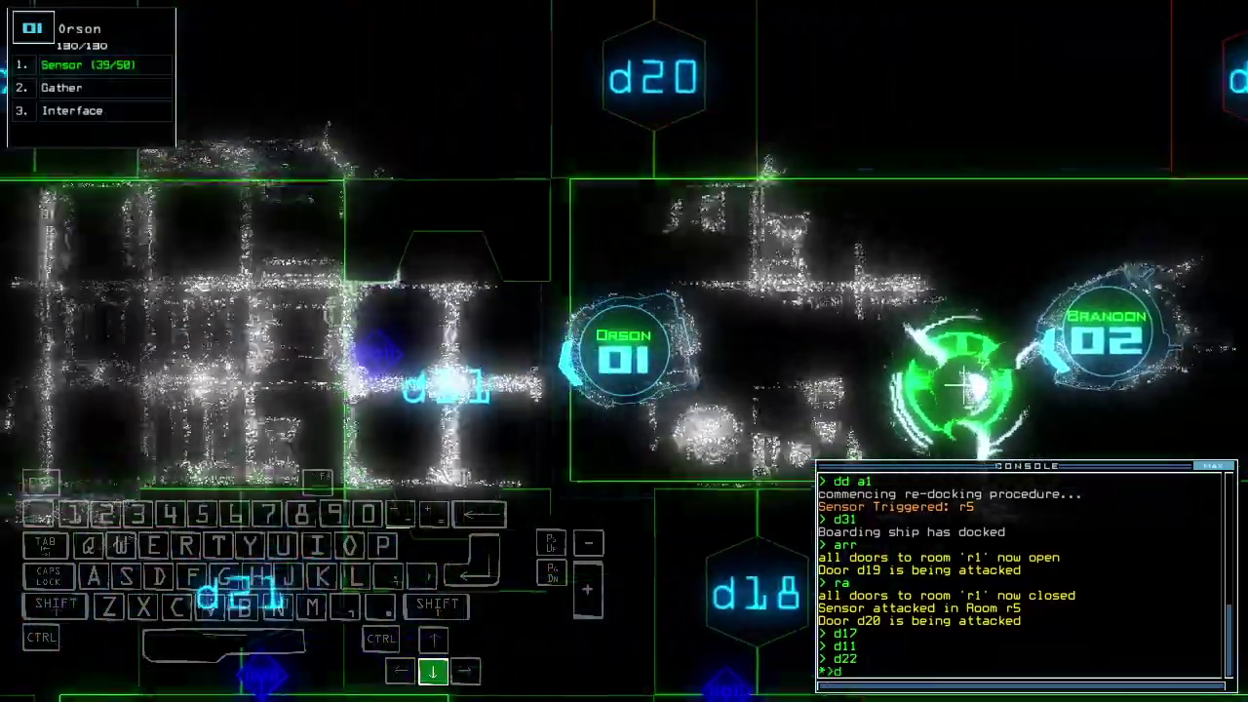
type("arr")
Open room r1 and send drones 2 and 1 back to it.
key("Return")
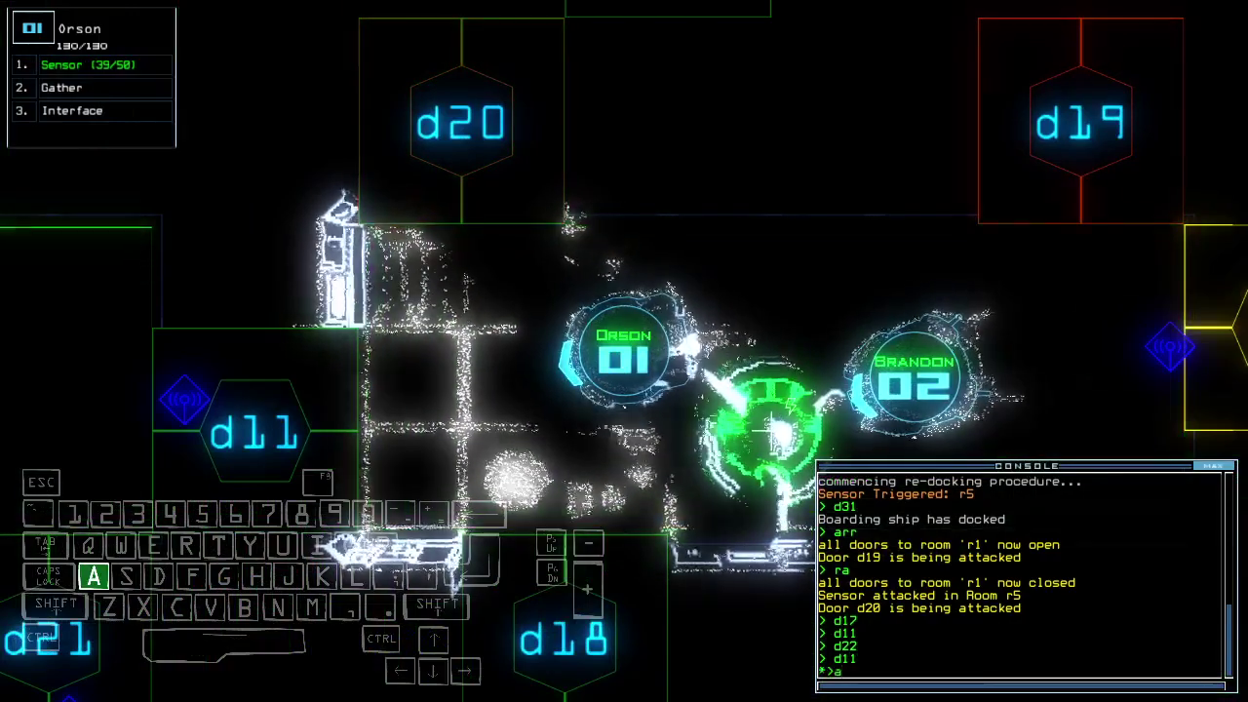
type("back 2")
key("Return")
key("space")
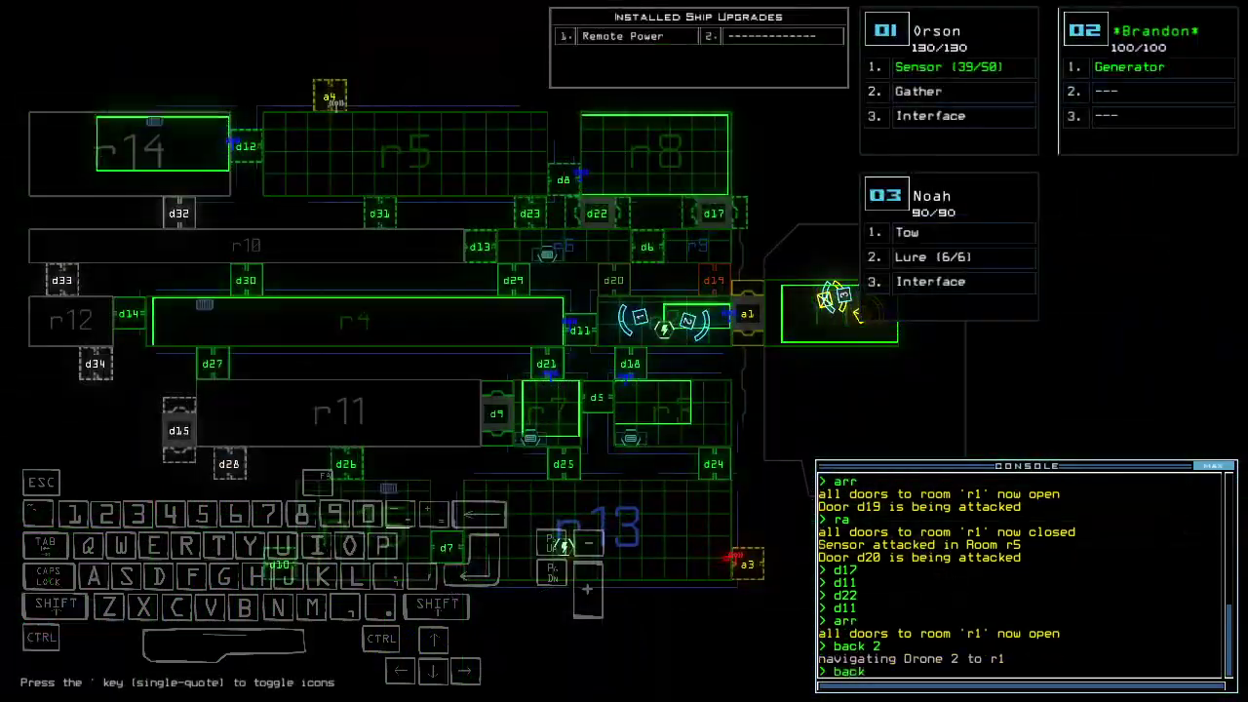
type("rm r1")
key("Return")
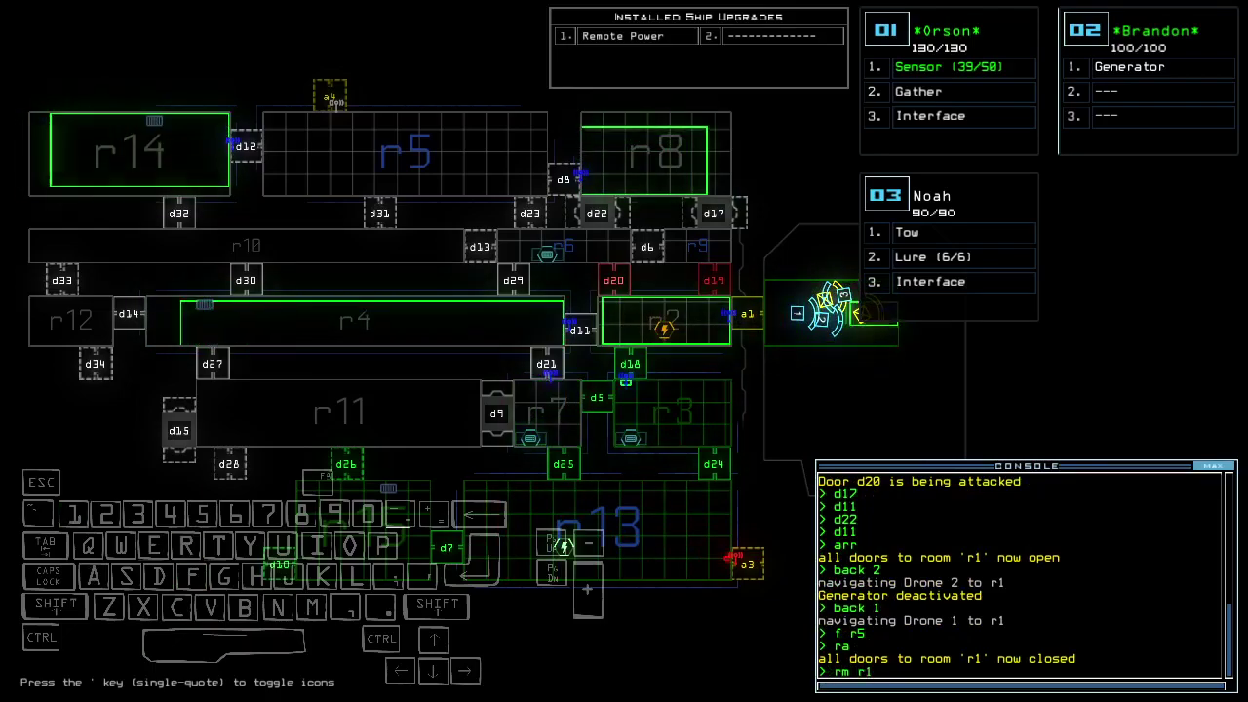
type("2")
Run the command on rooms r13 and r2, then open and reseal room r1.
key("Return")
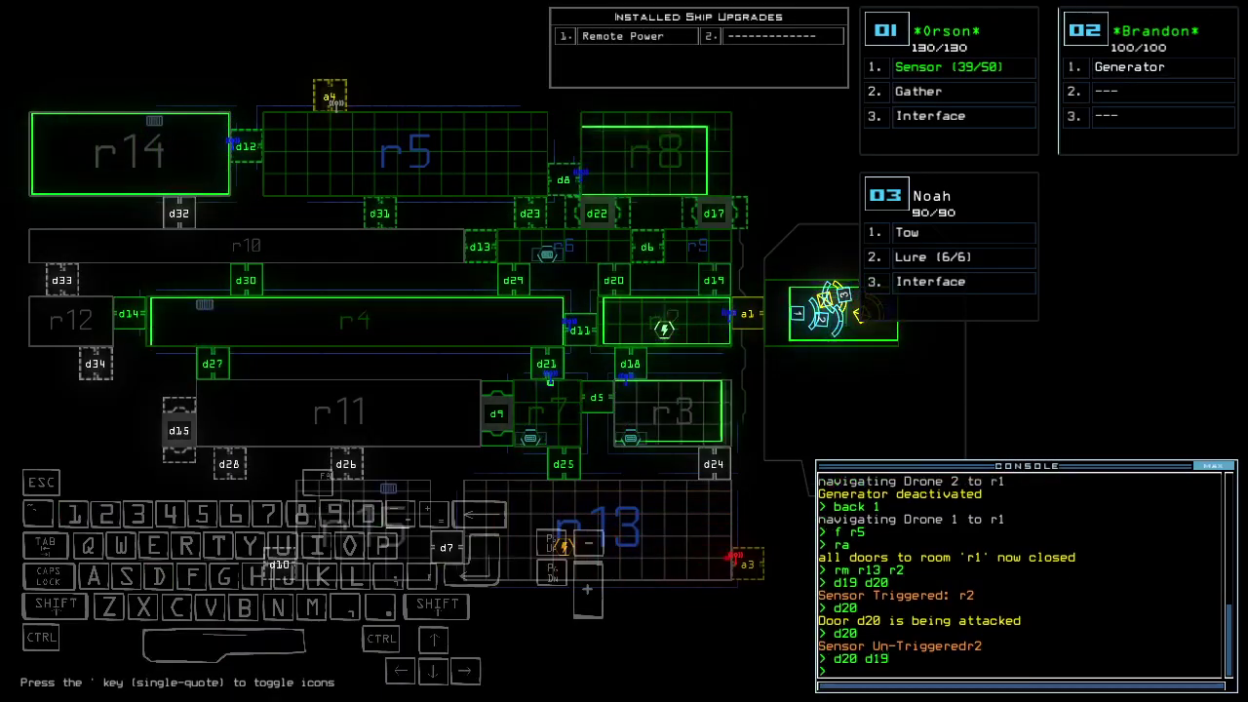
key("space")
type("arr")
key("Return")
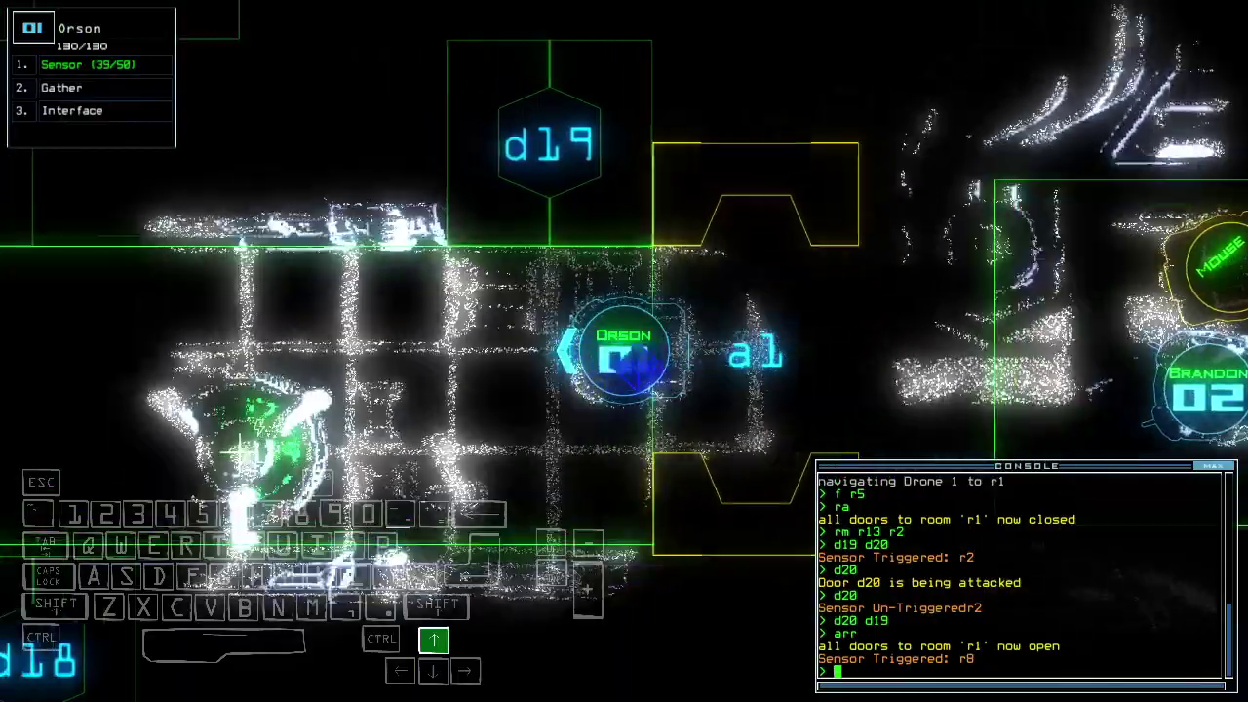
type("ra")
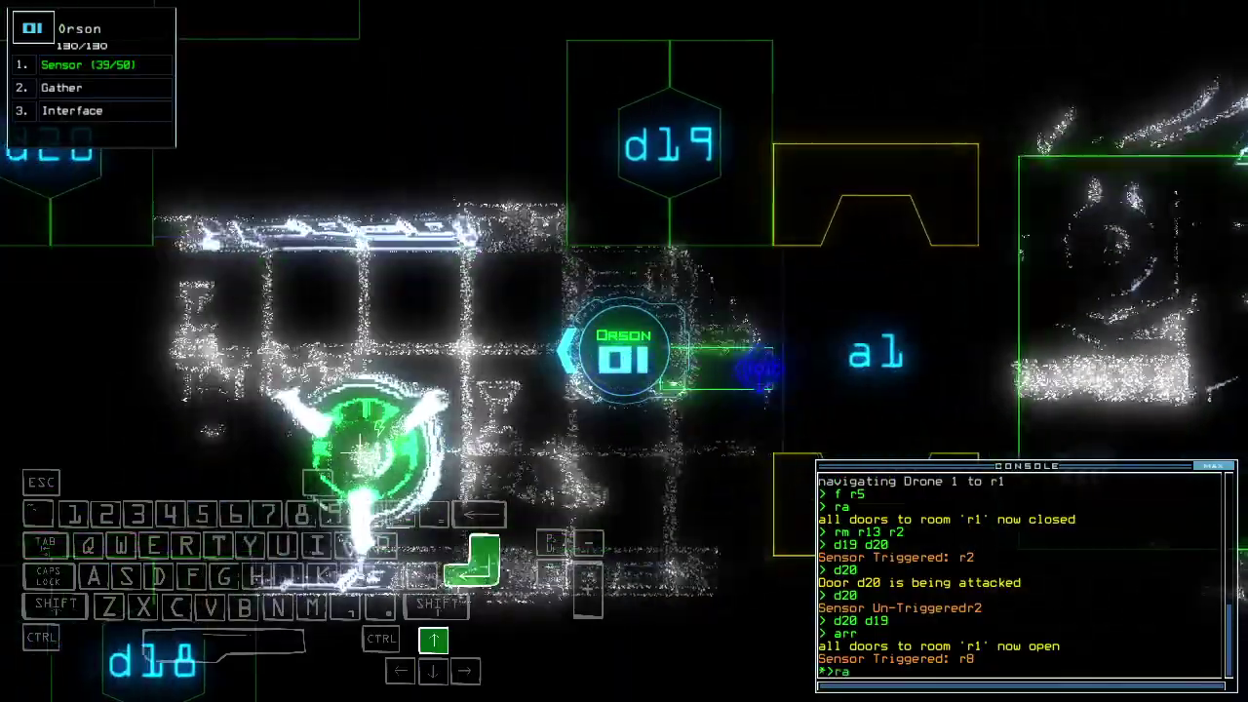
key("Return")
key("space")
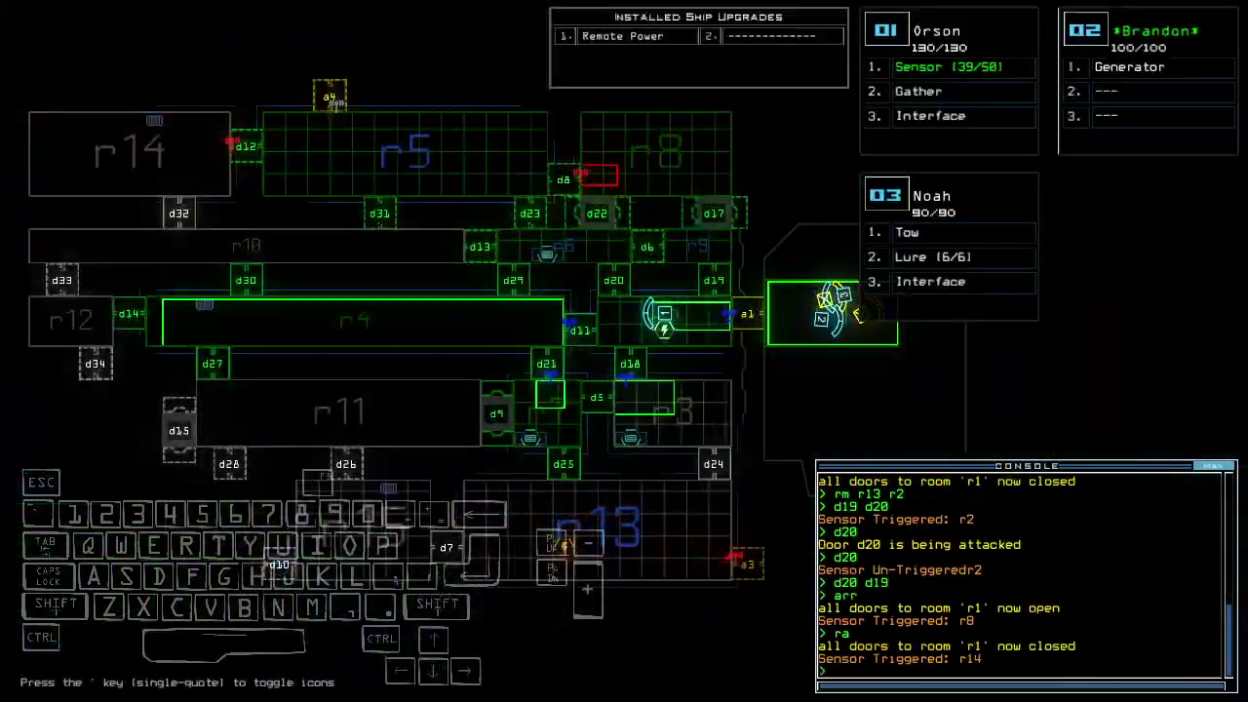
Toggle door d11, steer Orson left through the room, and check the mission time.
key("space")
type("d11")
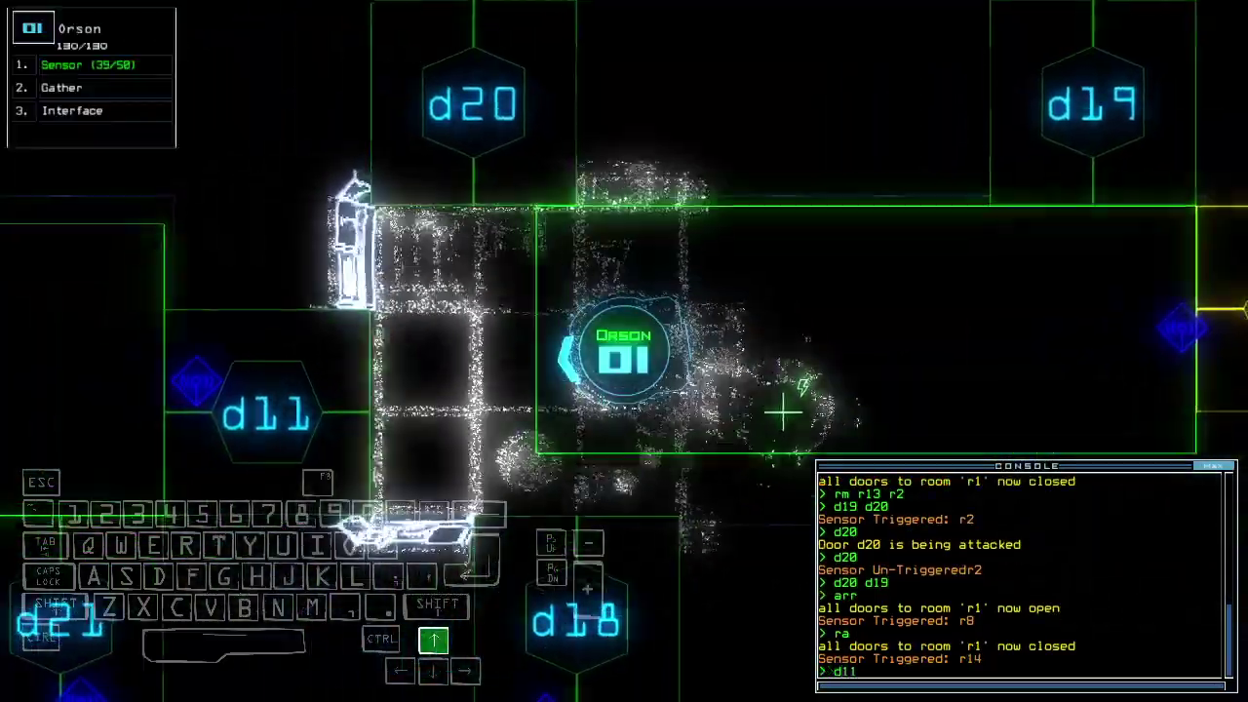
key("Return")
key("Left")
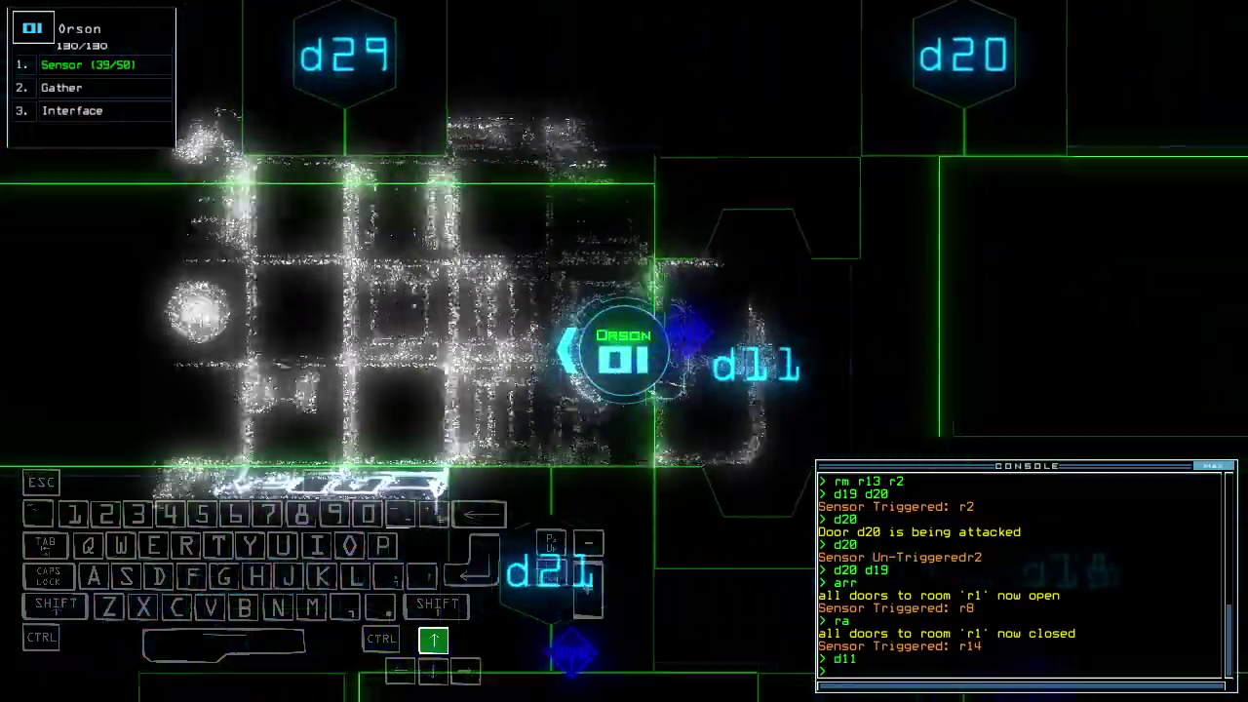
key("Left")
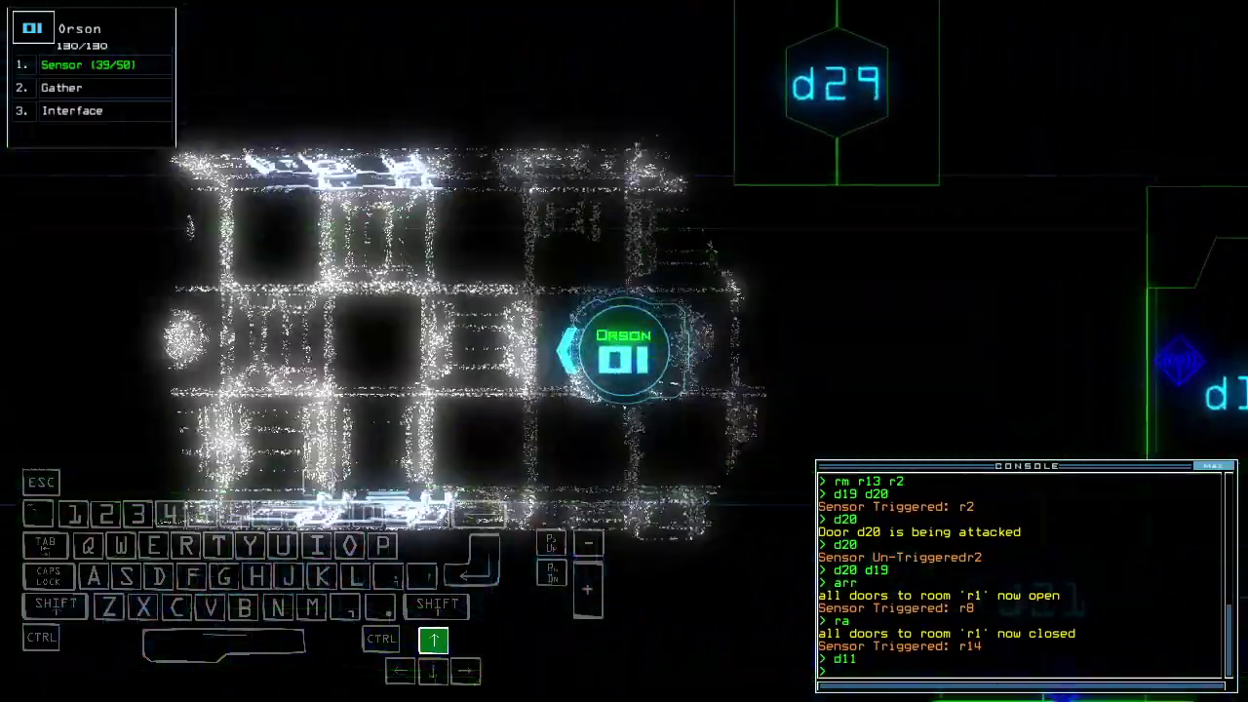
key("Left")
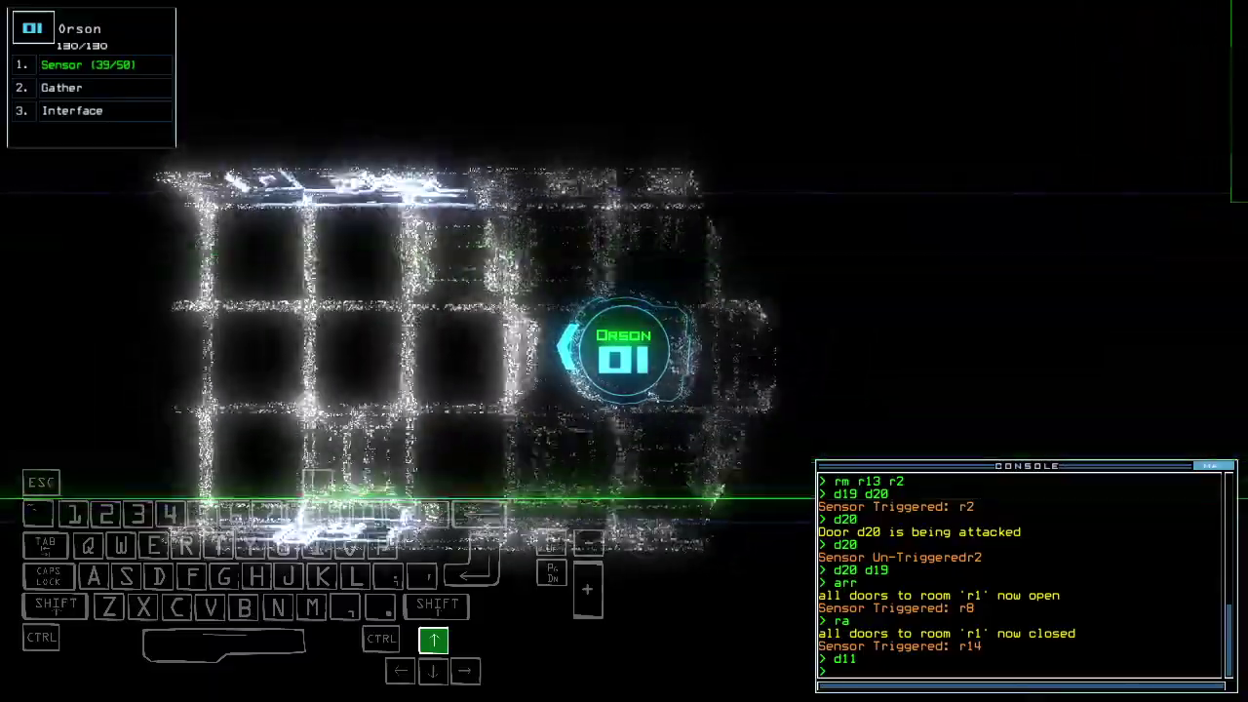
type("te")
key("Return")
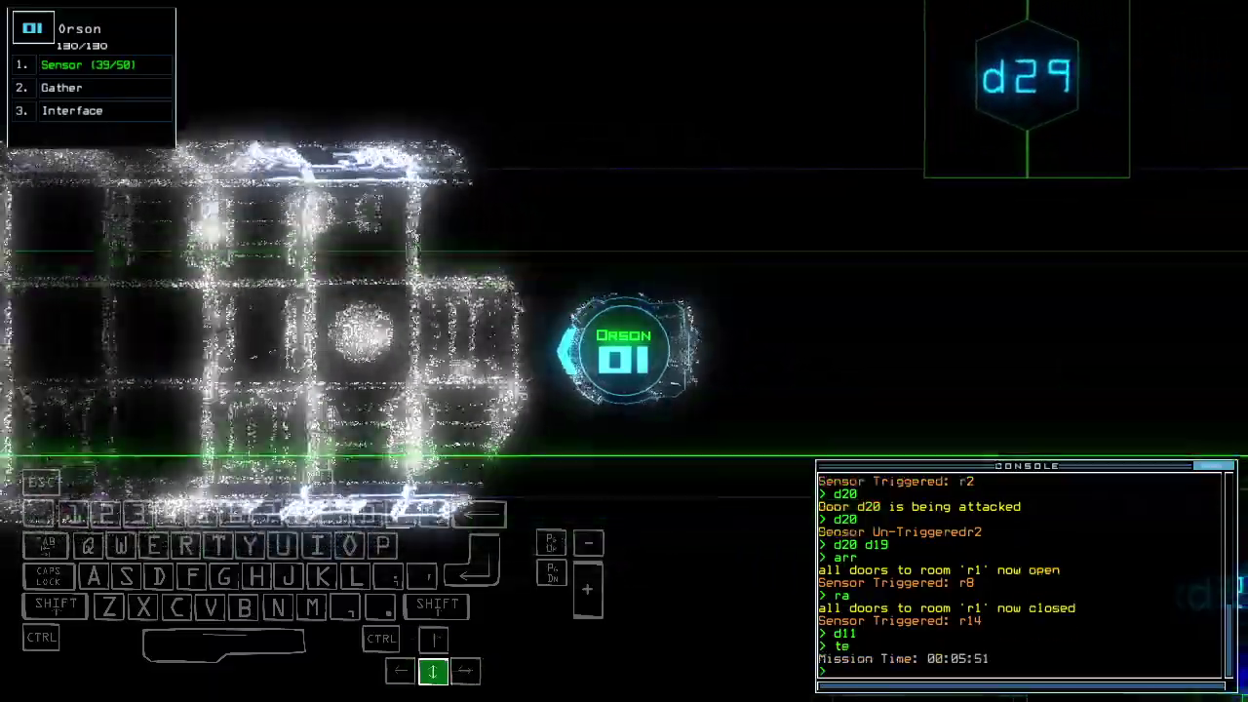
type("te")
key("Return")
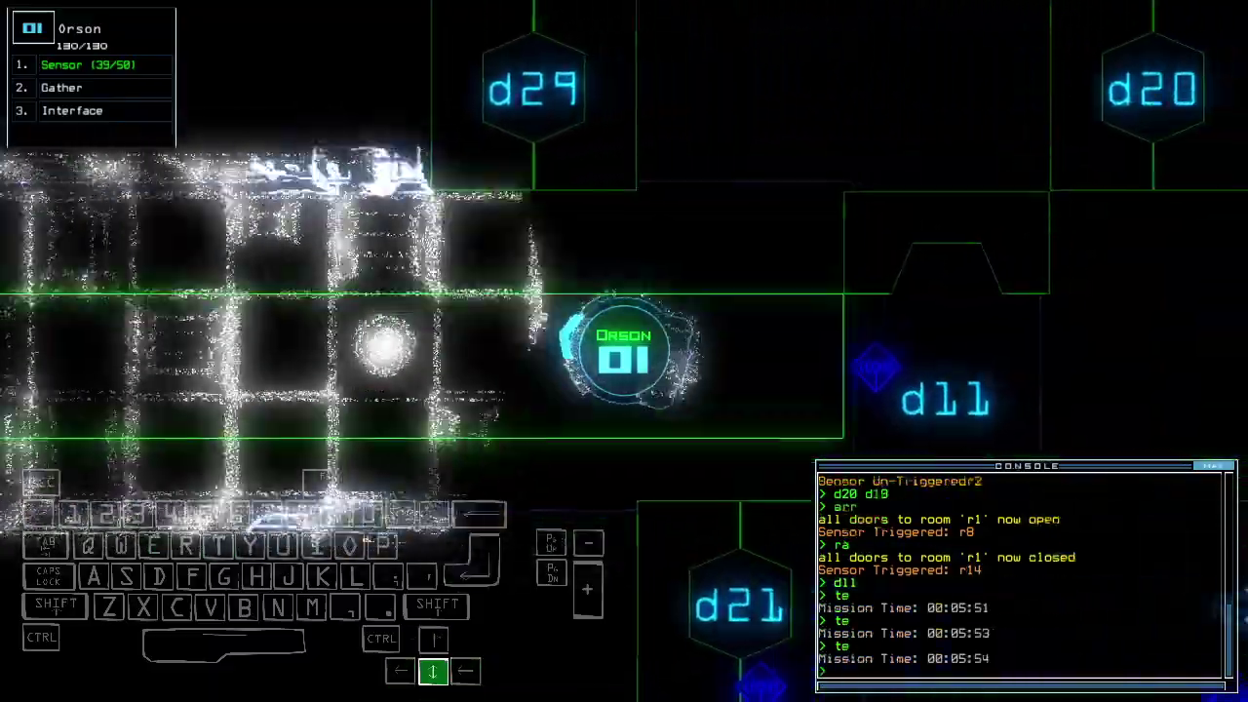
type("te")
key("Return")
Open doors d22 and d29 so Orson can pass.
key("space")
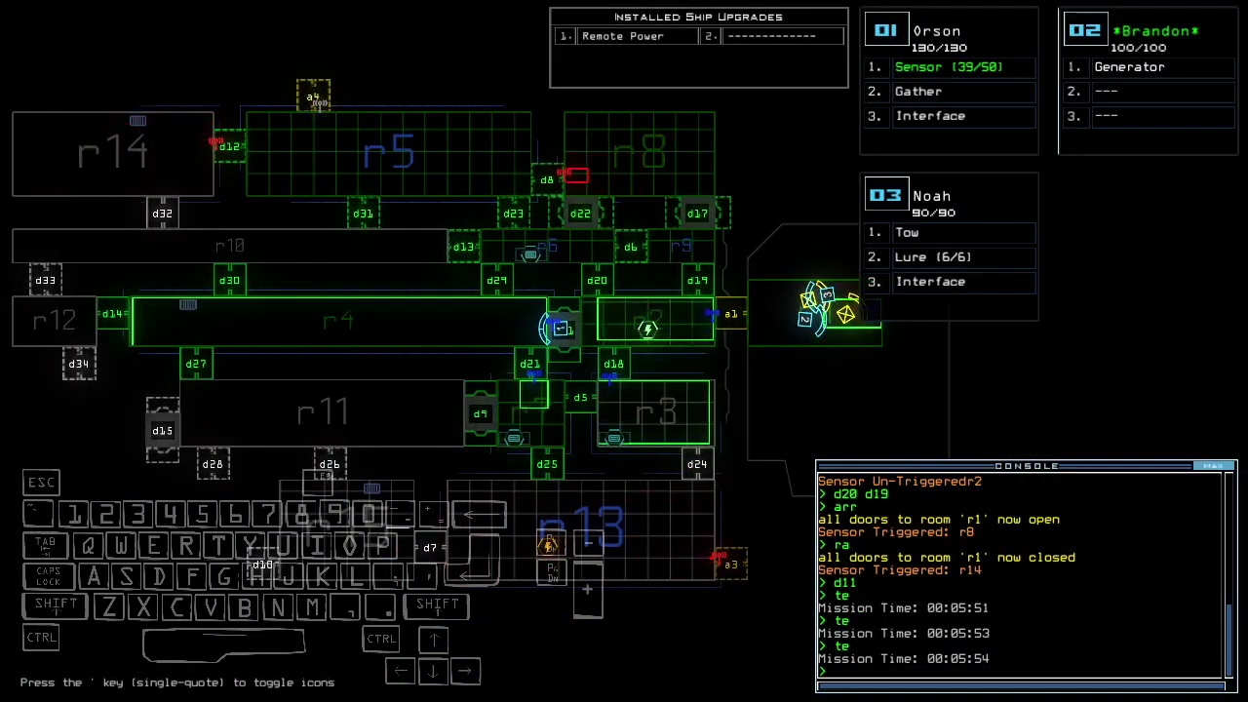
key("space")
type("d22")
key("Return")
key("space")
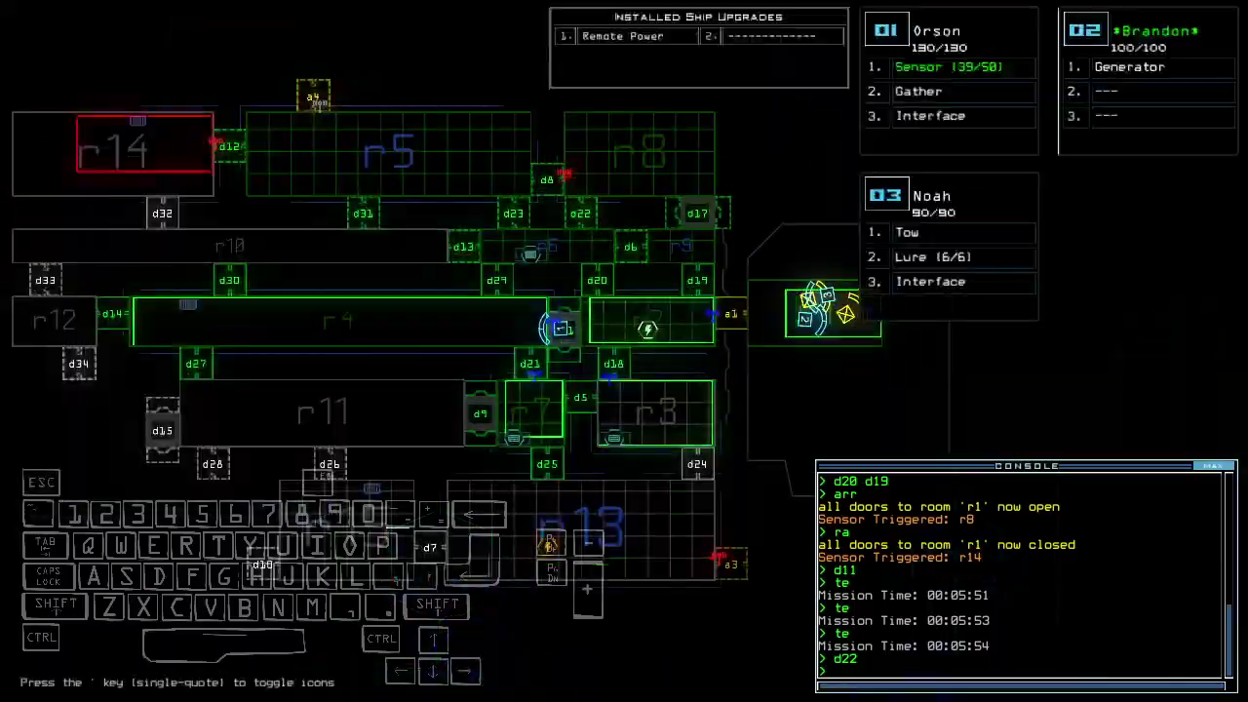
key("space")
type("d")
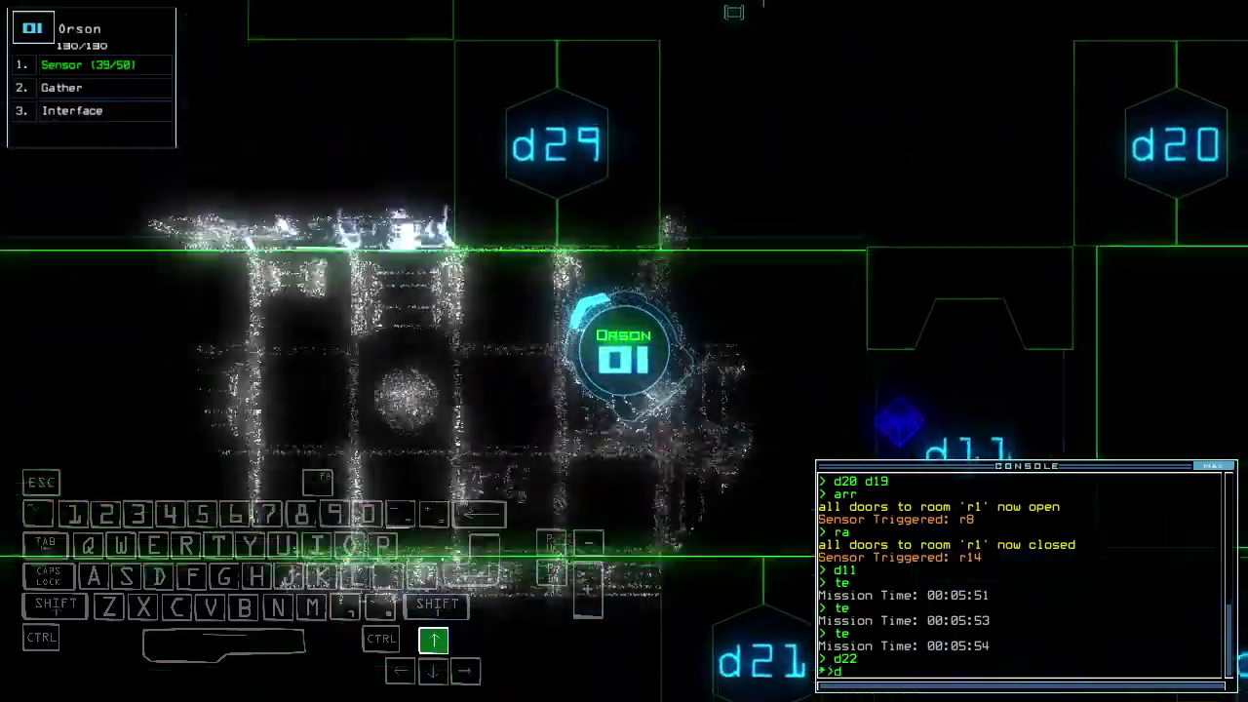
type("29")
key("Return")
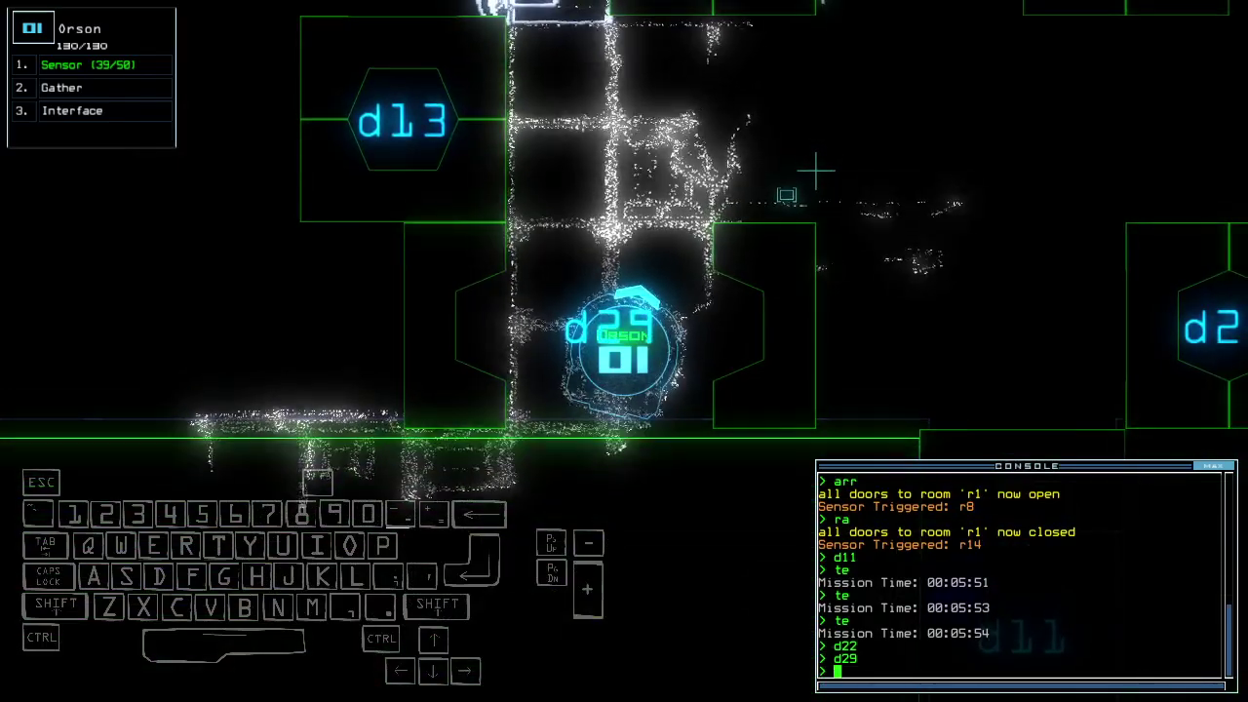
Move Orson through d29, drop two motion sensors, close four doors, and open d13.
key("Up")
type("ss")
key("Return")
key("Up")
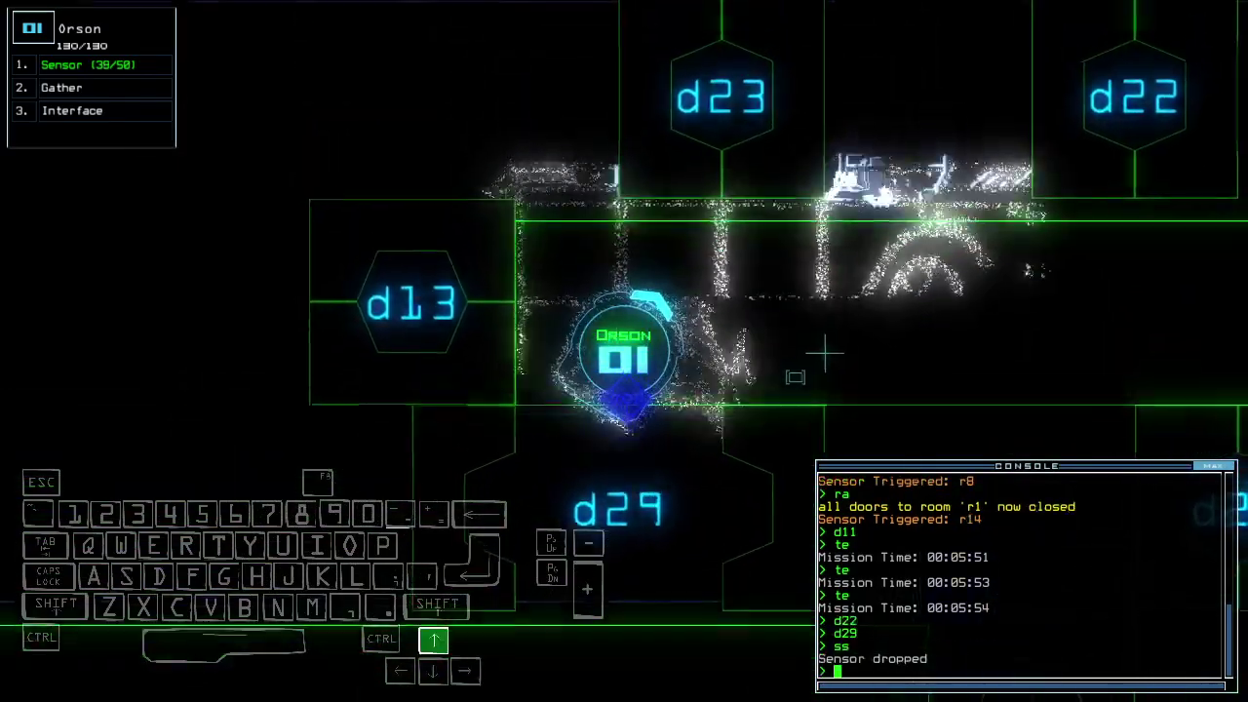
type("cccc")
key("Return")
type("d13")
key("Return")
key("Return")
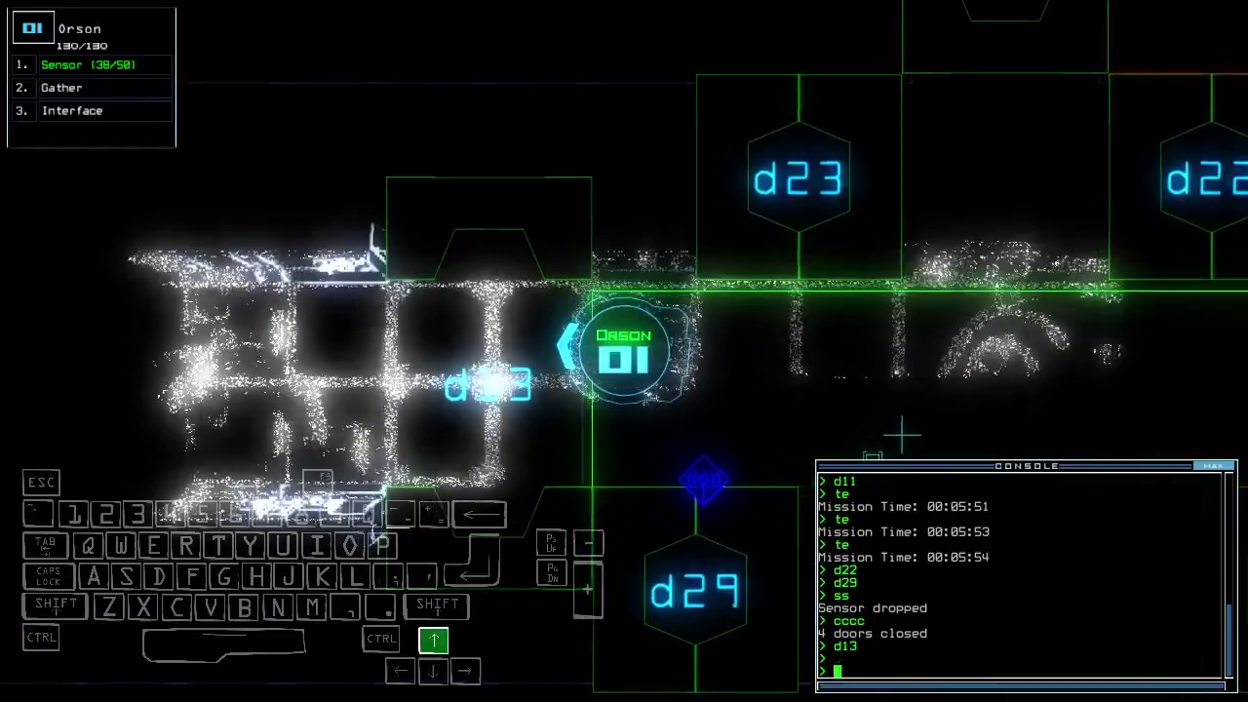
type("ss")
key("Return")
key("space")
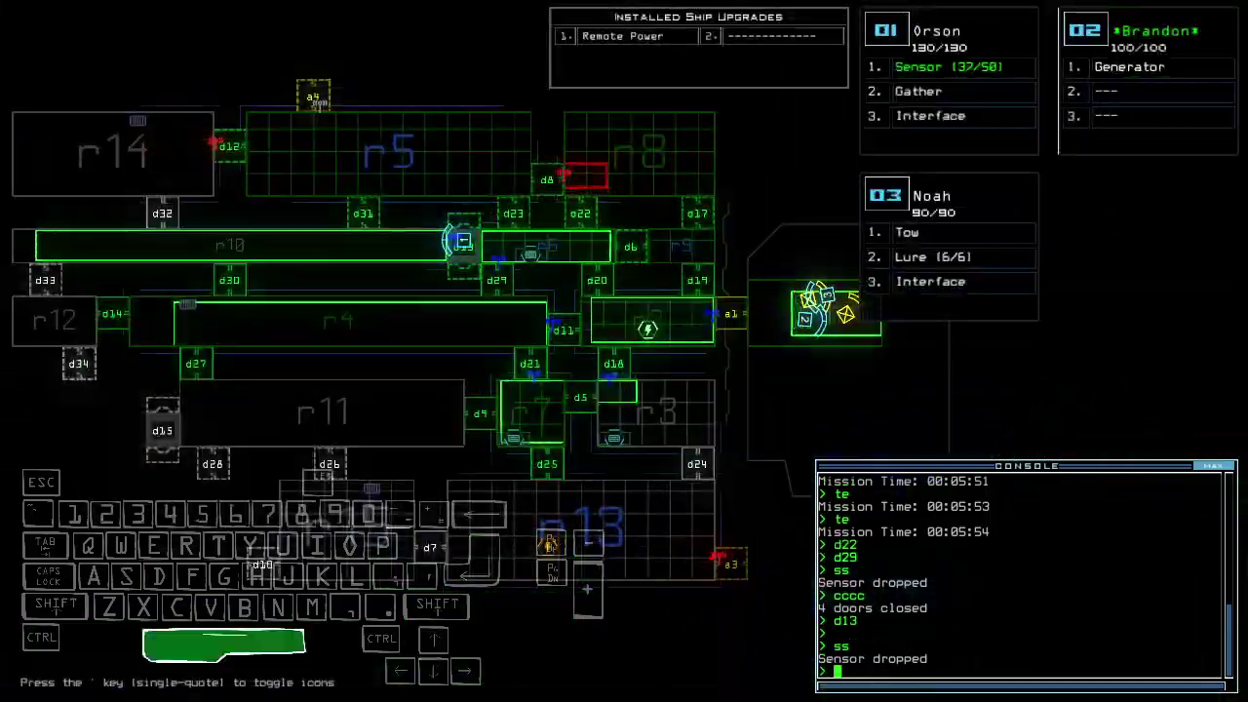
Send Orson into room r6 and gather all its remaining scrap.
key("space")
type("f r6")
key("Return")
key("Up")
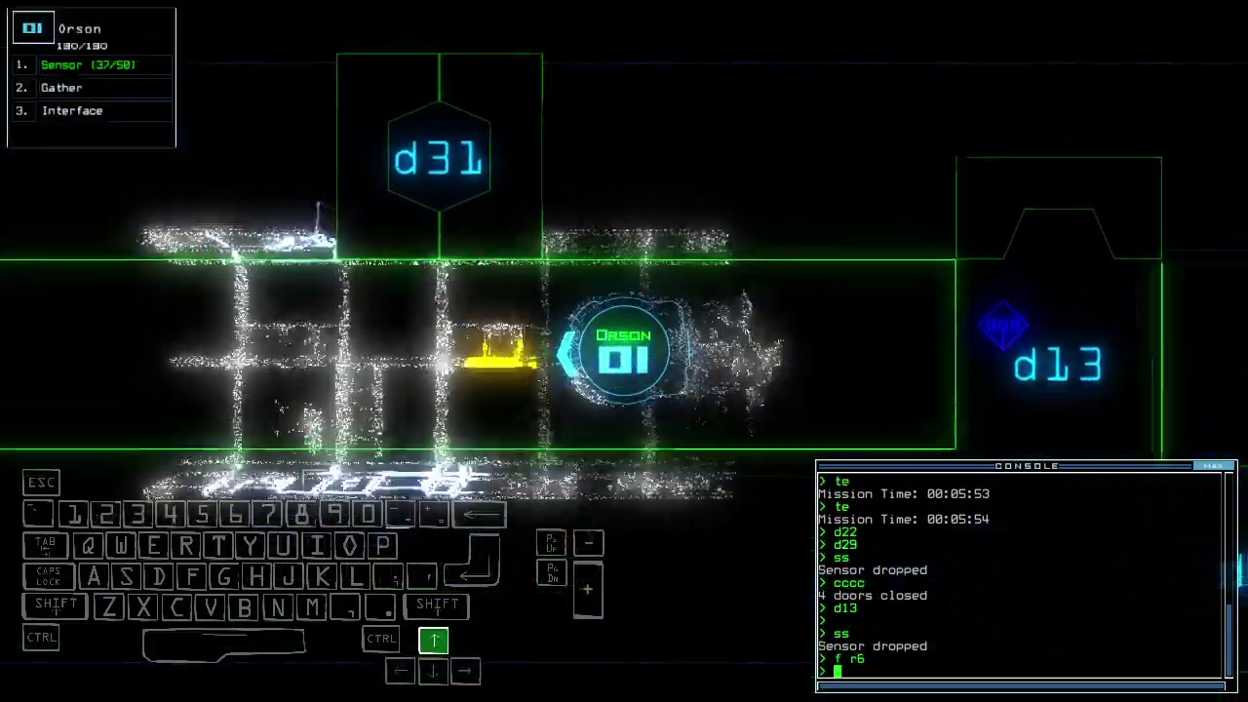
type("g")
key("Return")
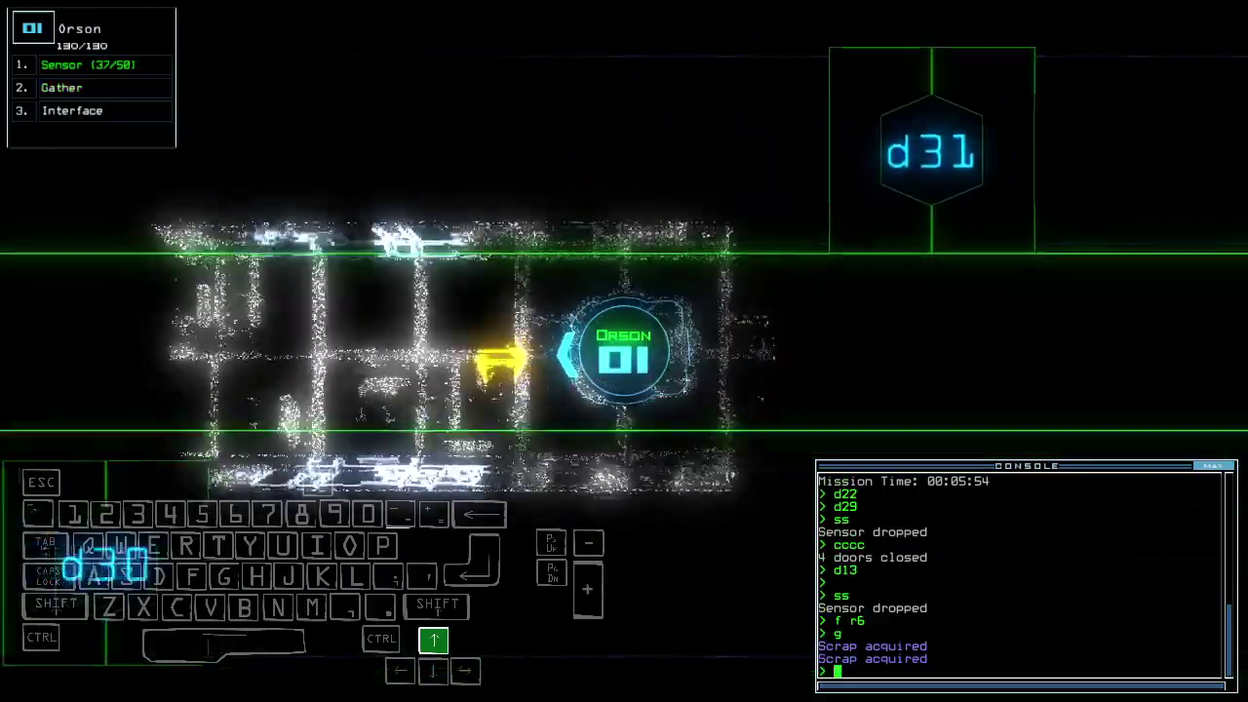
type("g")
key("Return")
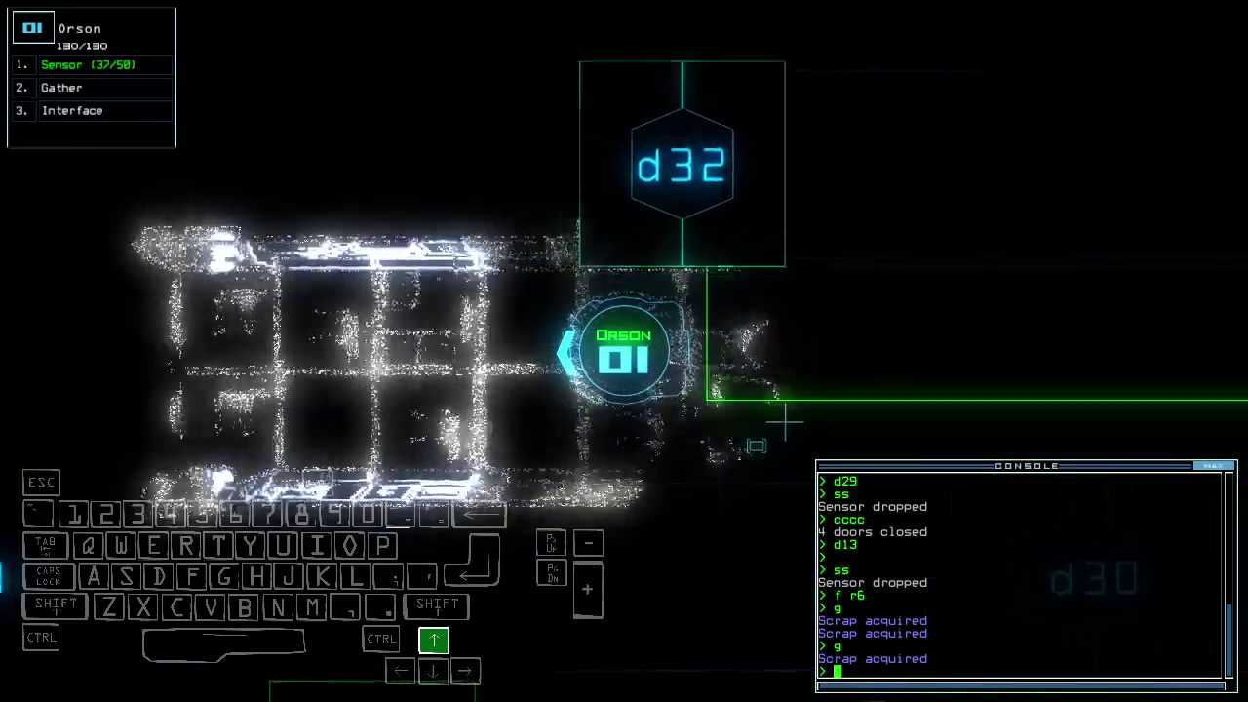
type("g")
key("Return")
type("g")
key("Return")
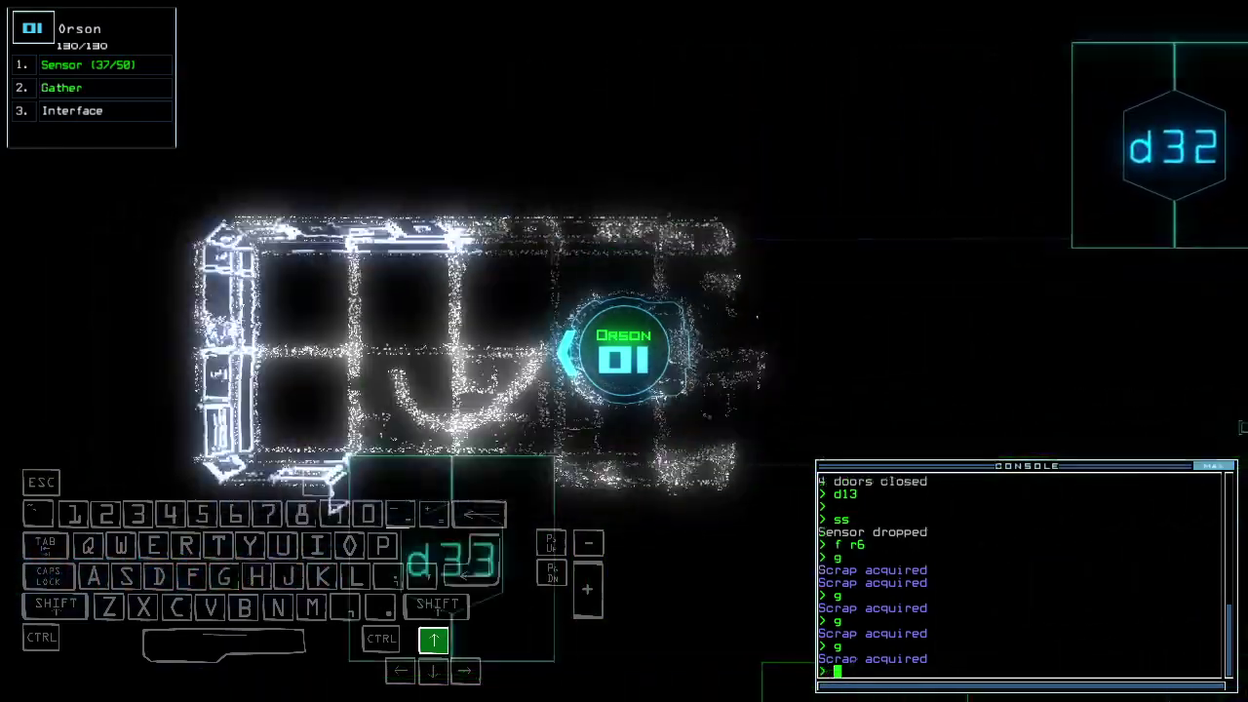
key("space")
key("Left")
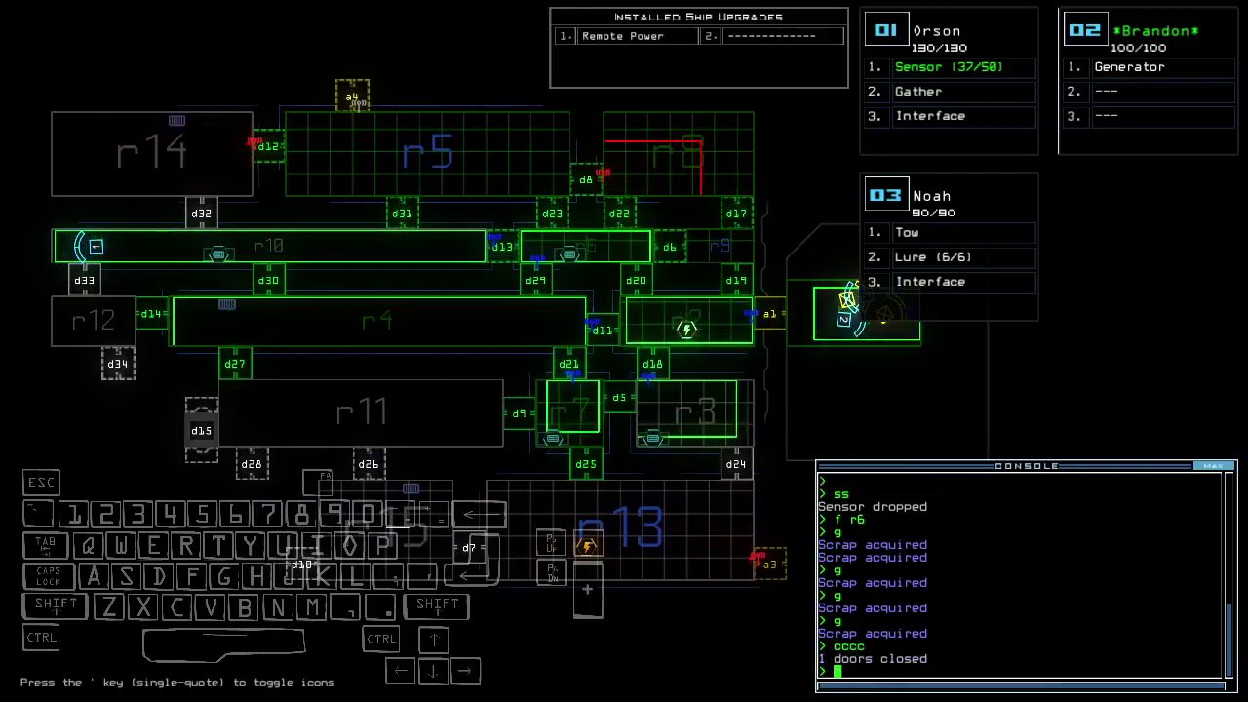
type("r13")
Open doors d24 and d9, drive Orson forward, and view the Medical ship's status report.
key("Return")
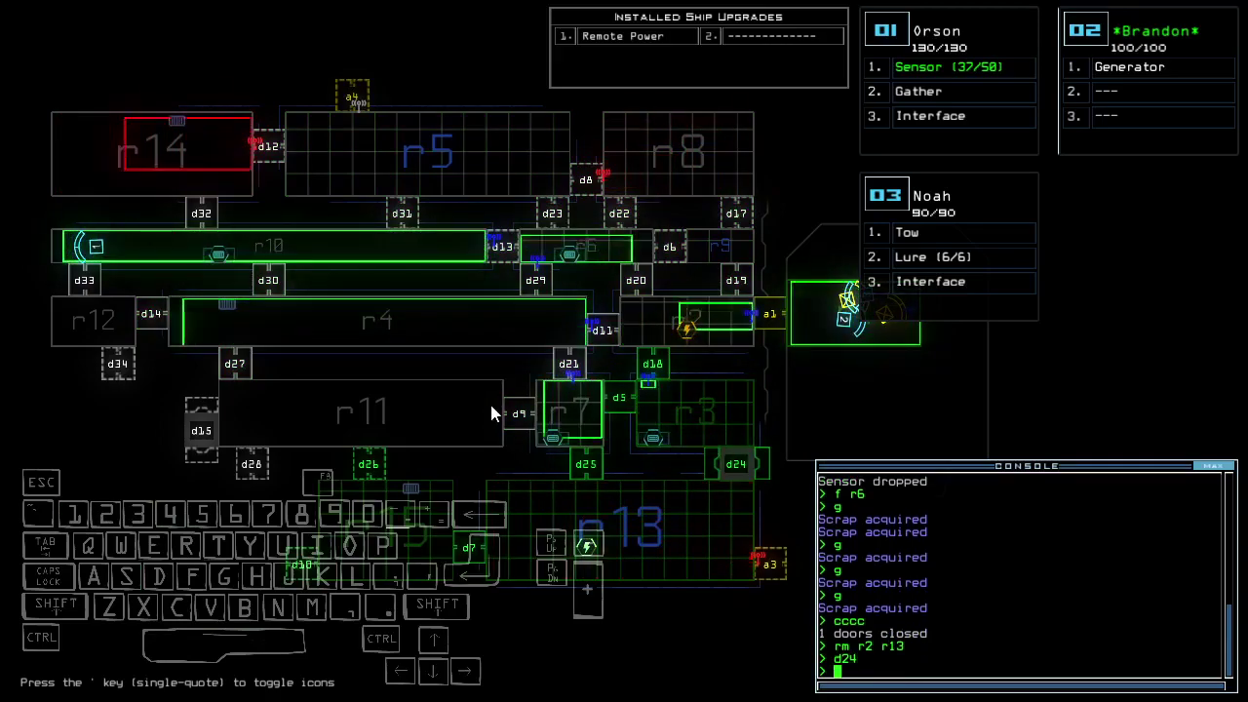
key("Right")
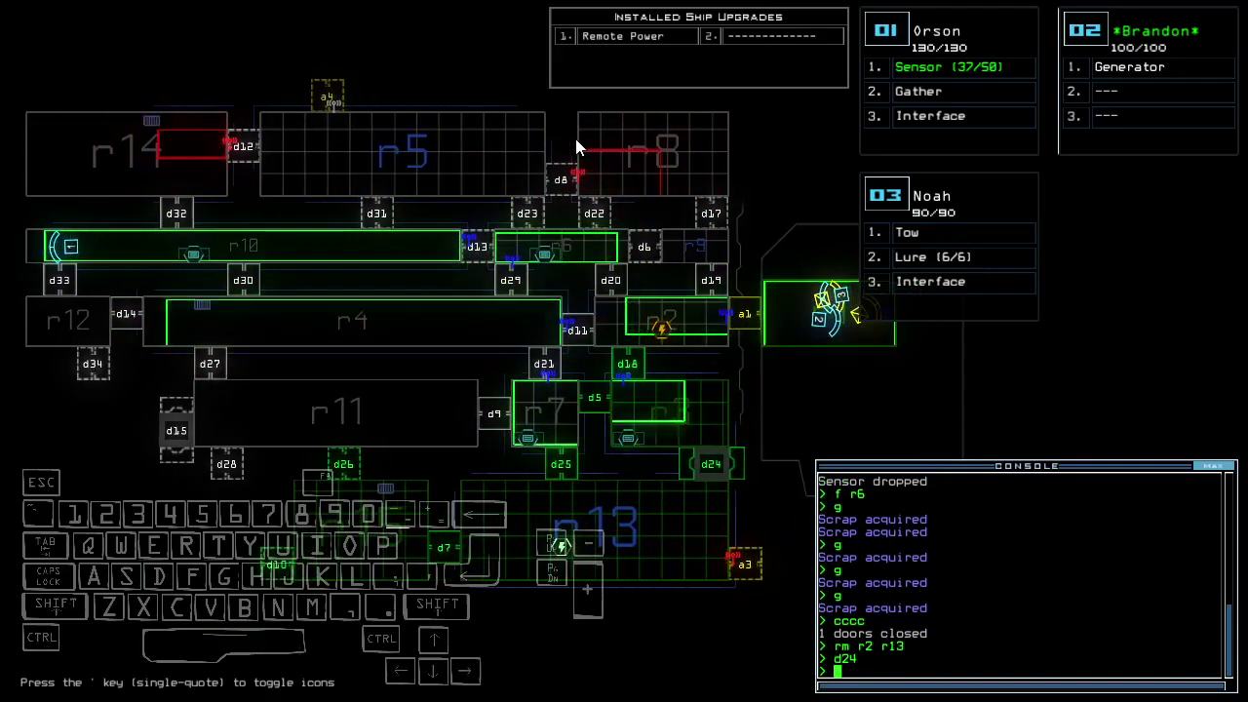
type("rm r1")
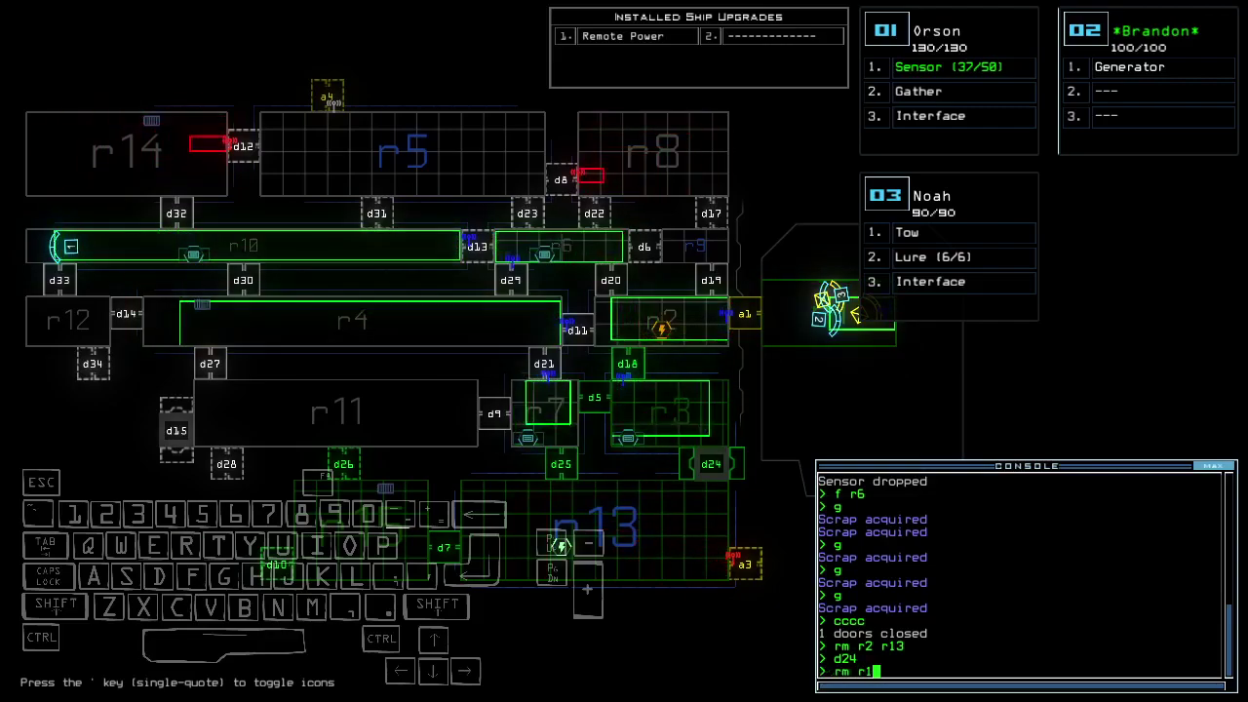
type("3 r2")
key("Return")
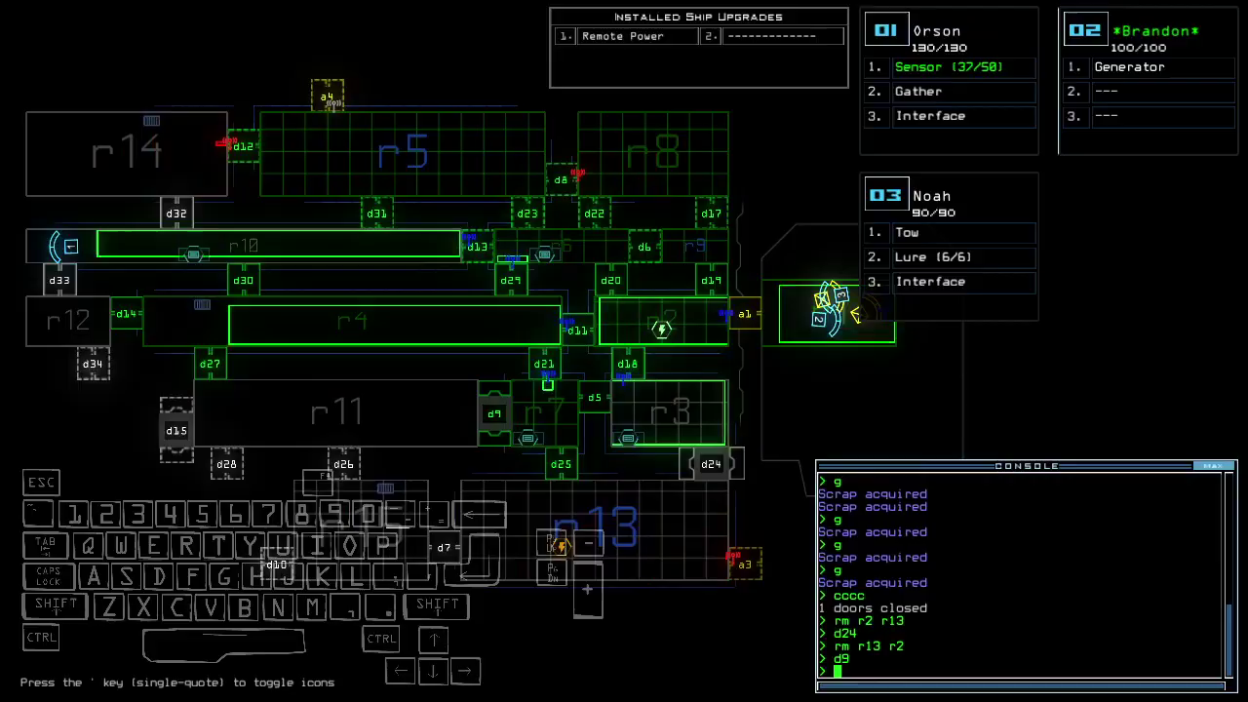
key("1")
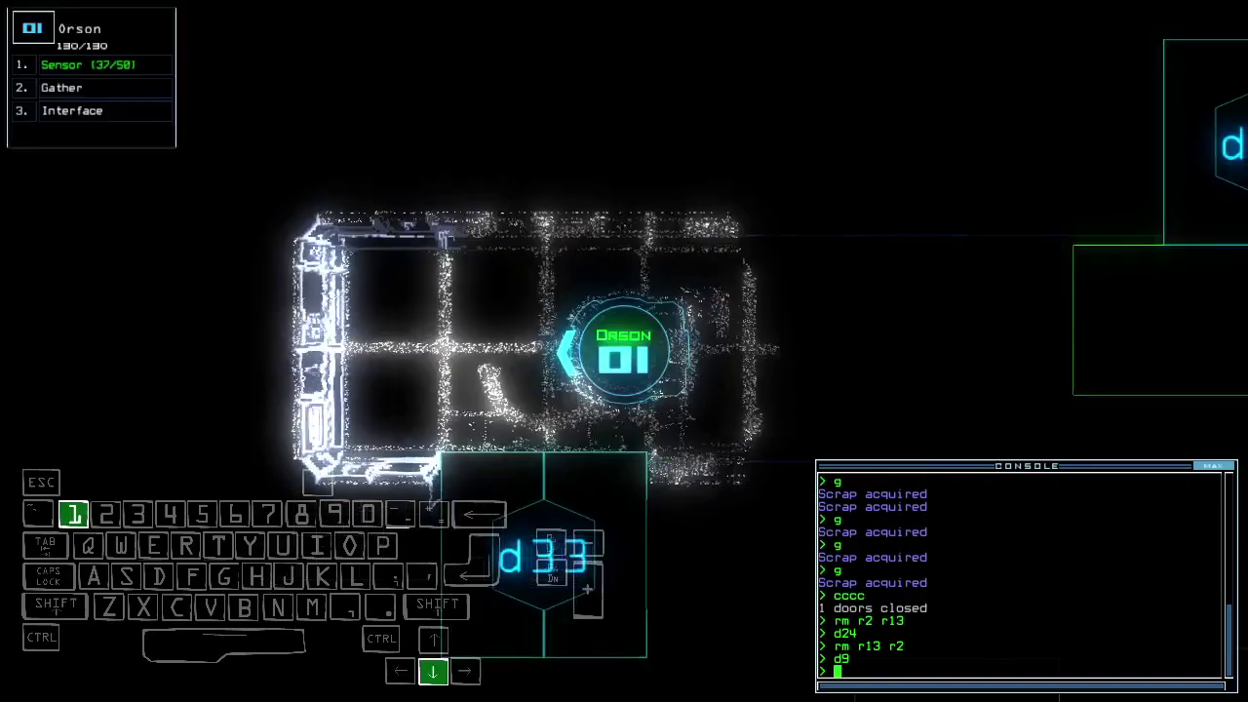
key("Up")
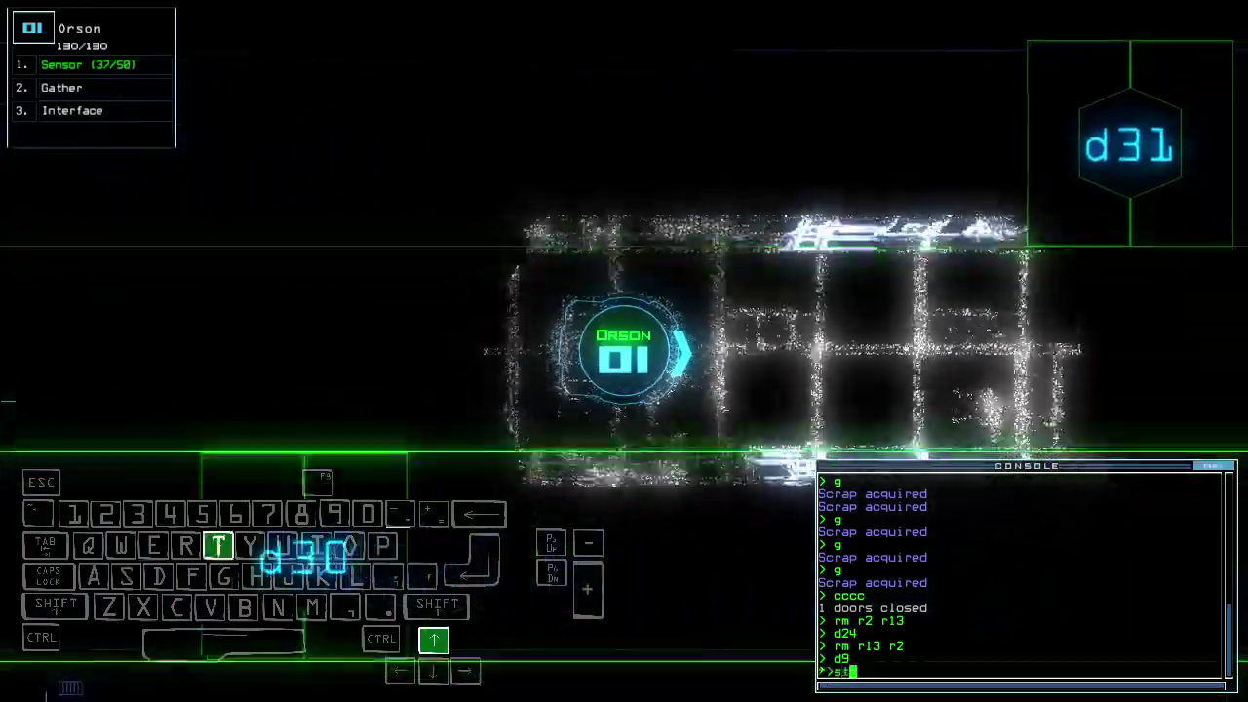
type("status")
key("Return")
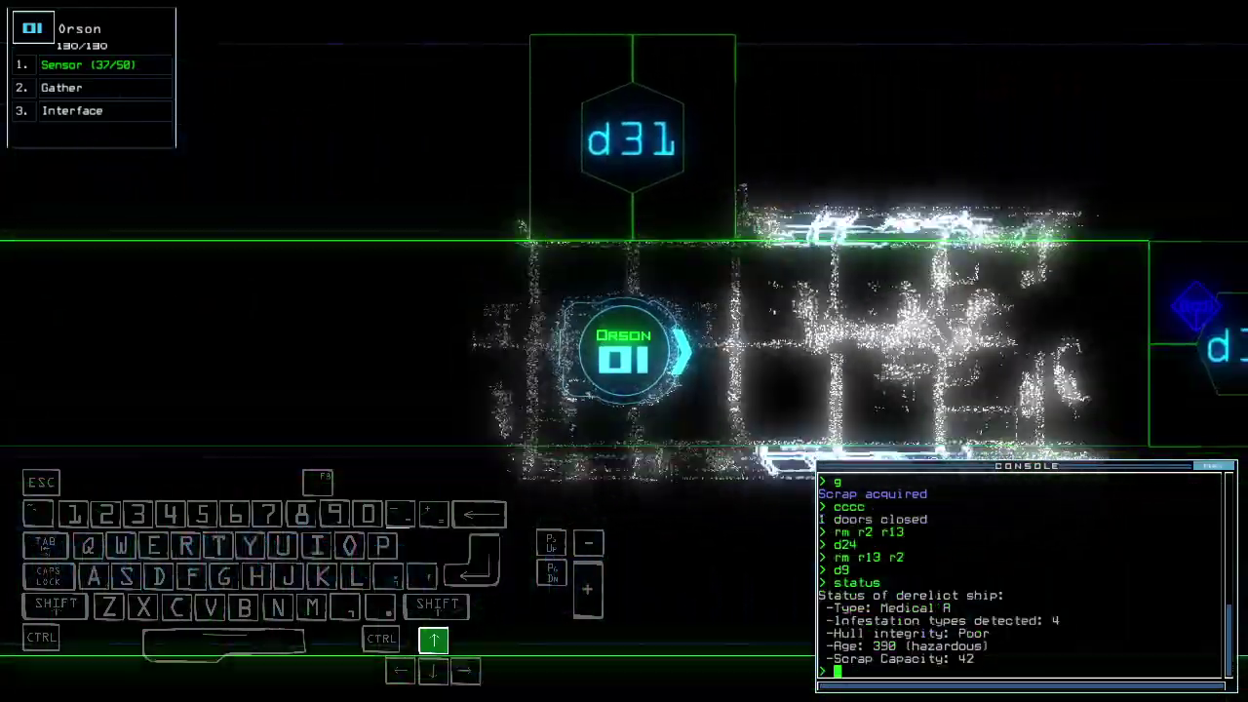
type("d13")
Drive Orson back to the other drones through doors d13 and d20.
key("Return")
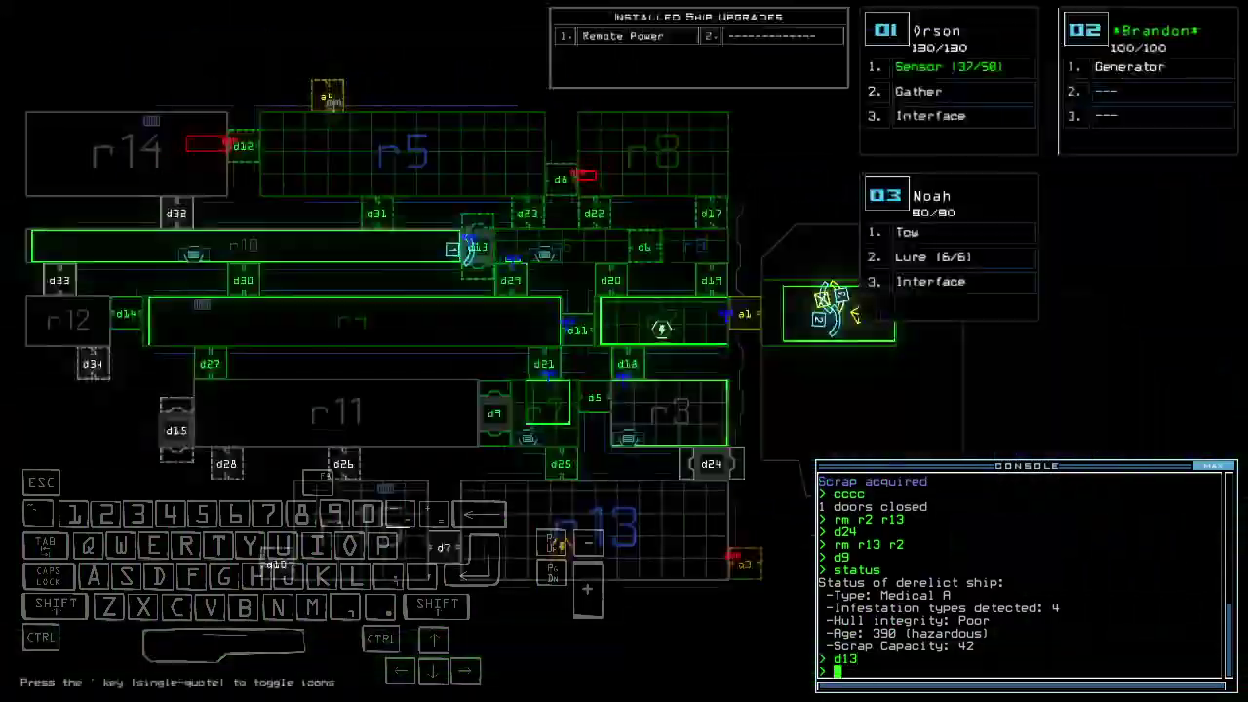
type("d13")
key("Return")
key("Up")
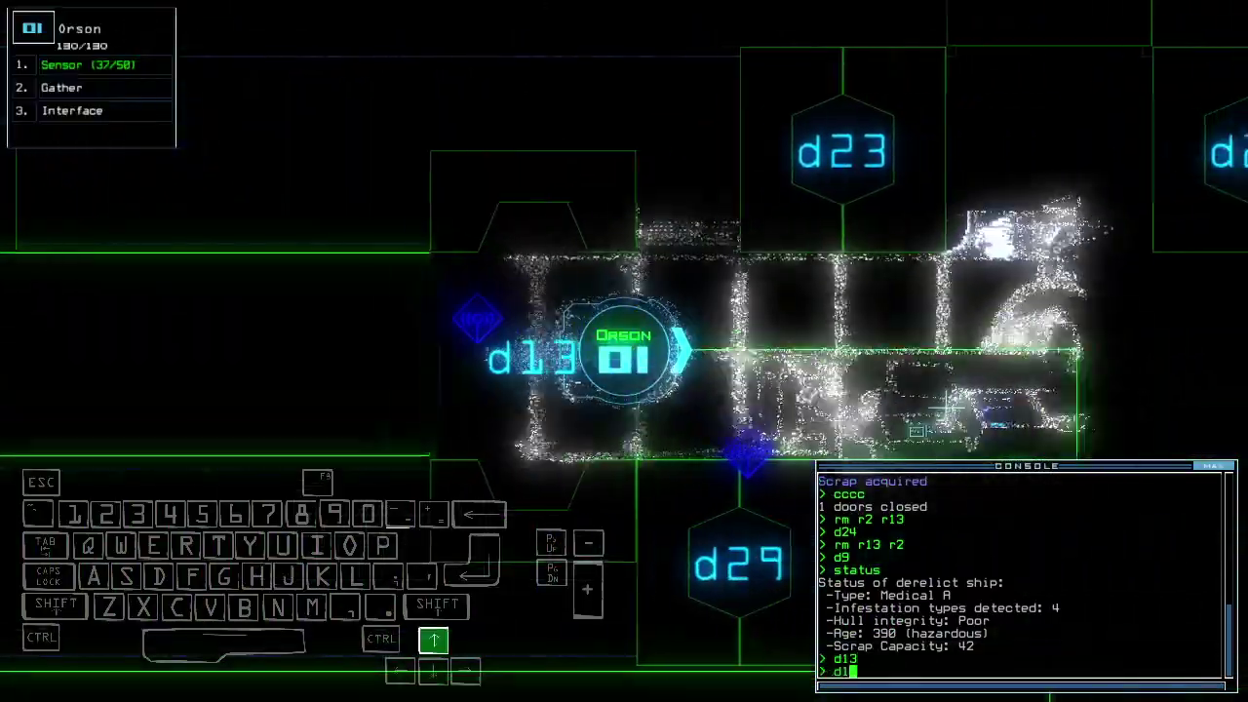
key("Left")
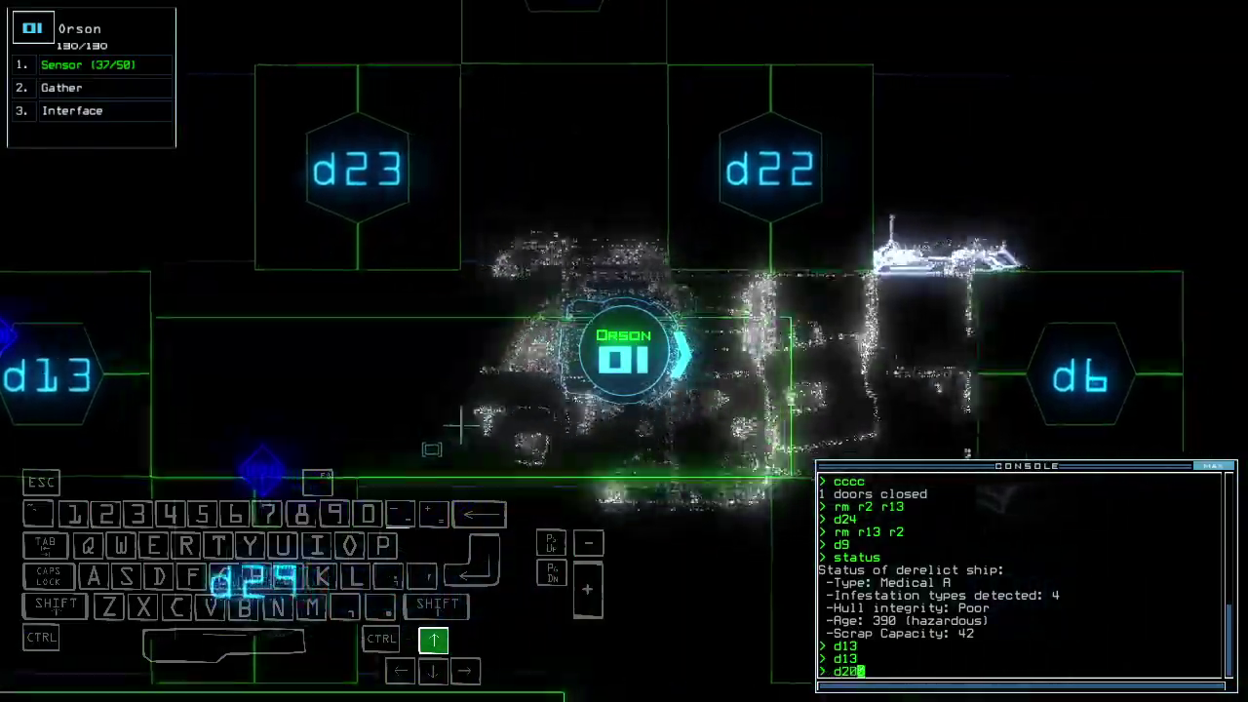
type("d20")
key("Return")
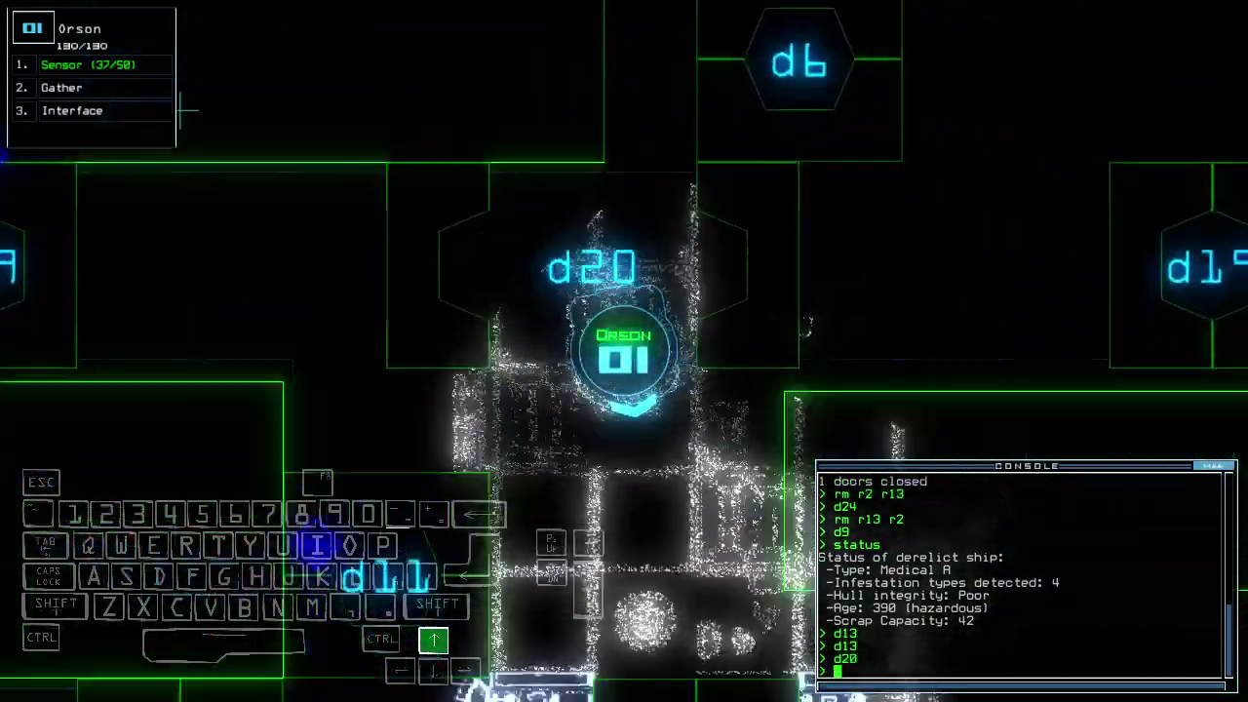
type("d")
key("Left")
type("20")
key("Return")
type("arr")
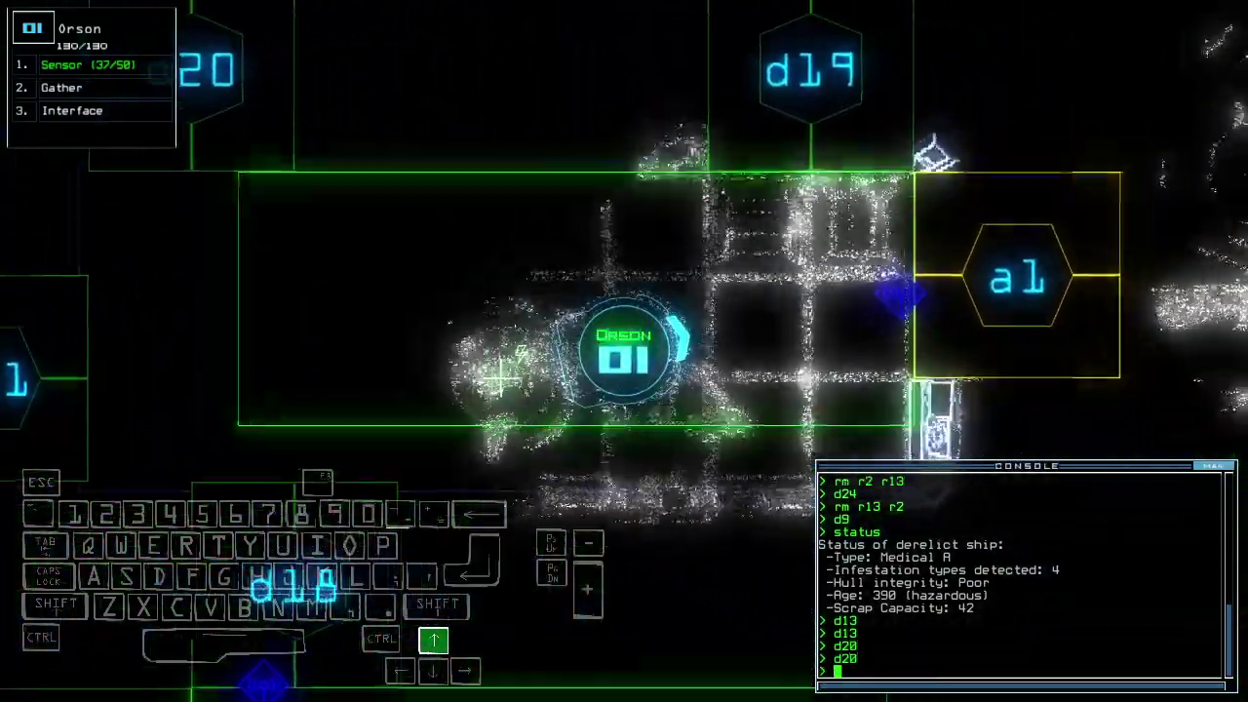
Open all doors to room r1 with arr, then close them with ra.
key("Return")
key("Up")
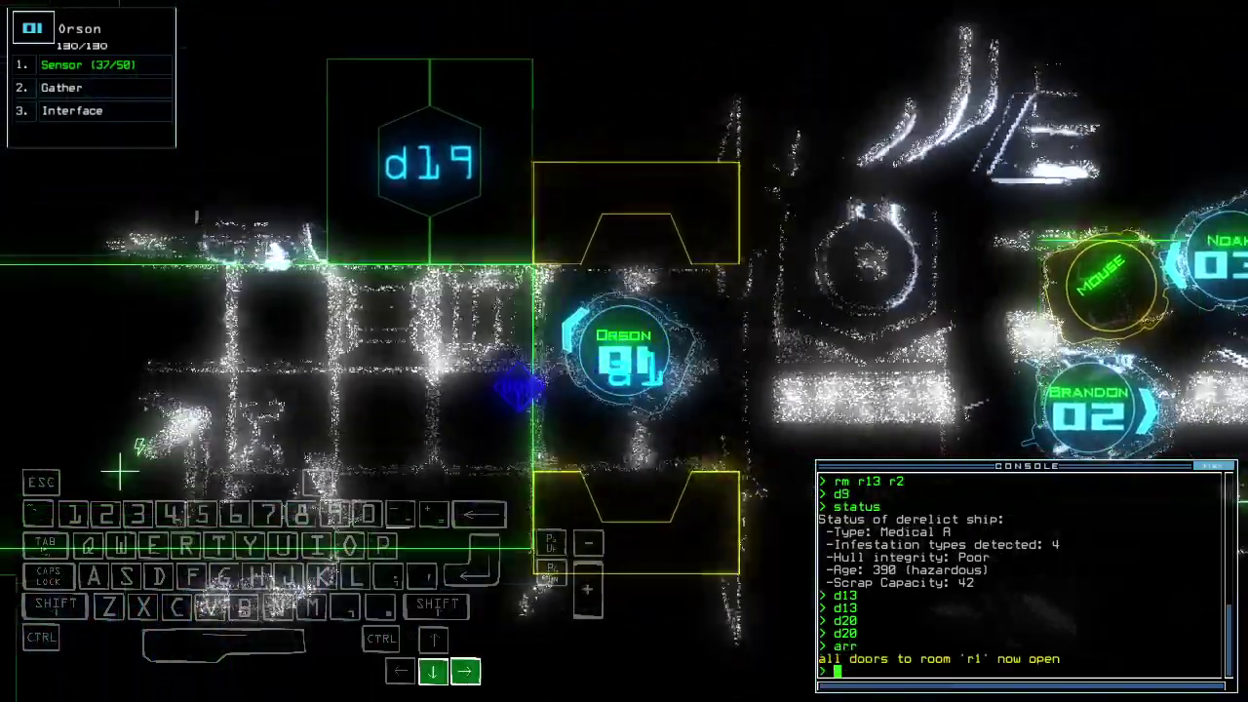
key("Down")
type("ra")
key("Return")
key("space")
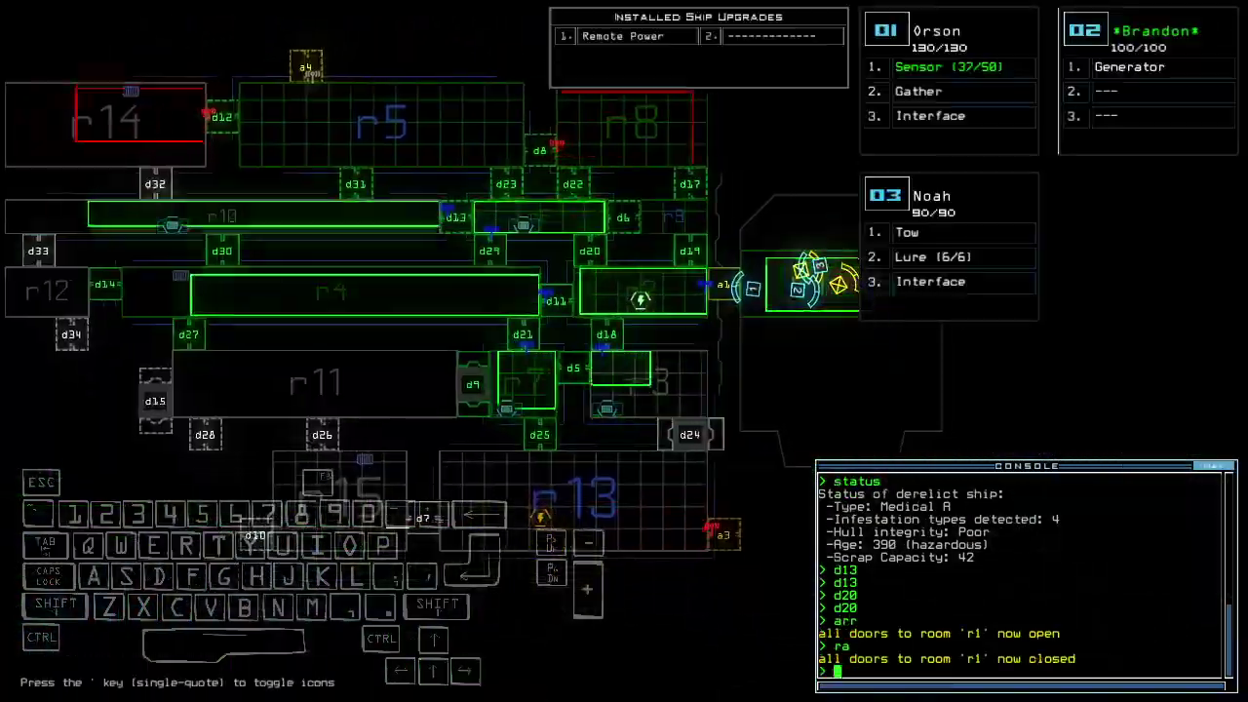
type("13")
Rerun rm r2 r13 and swap Orson's sensor for Noah's lure.
key("Return")
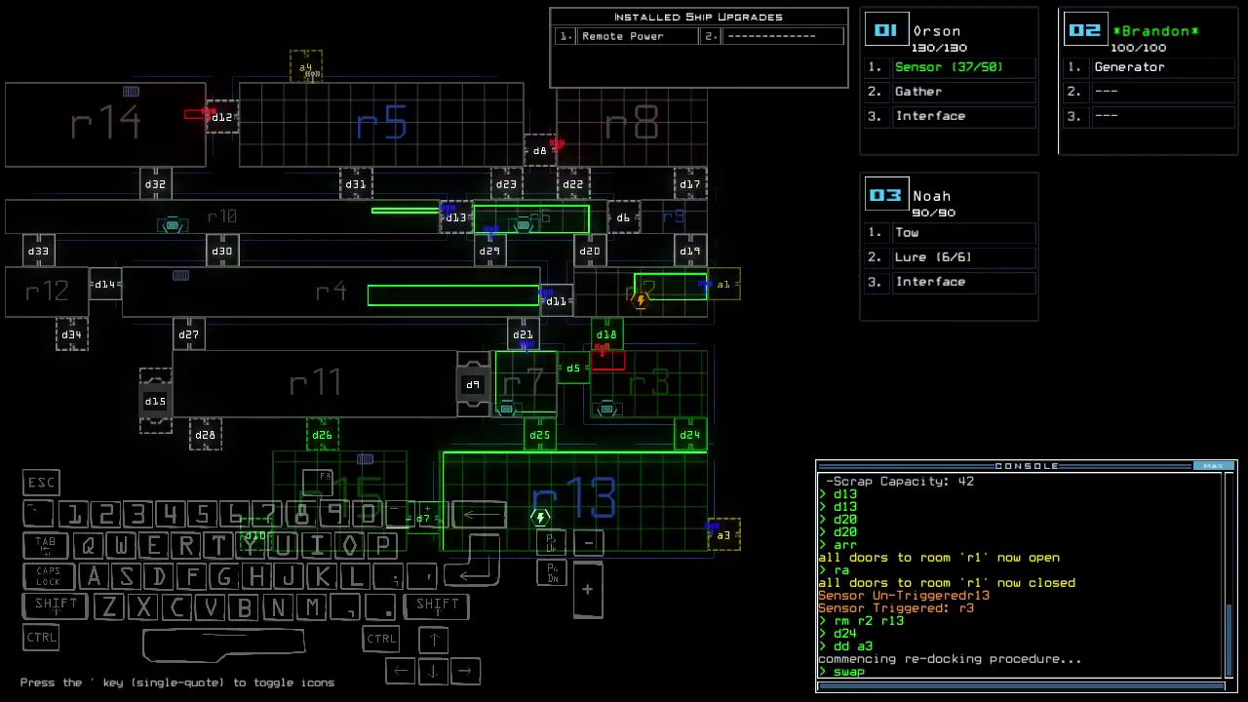
key("Return")
type("3")
key("Return")
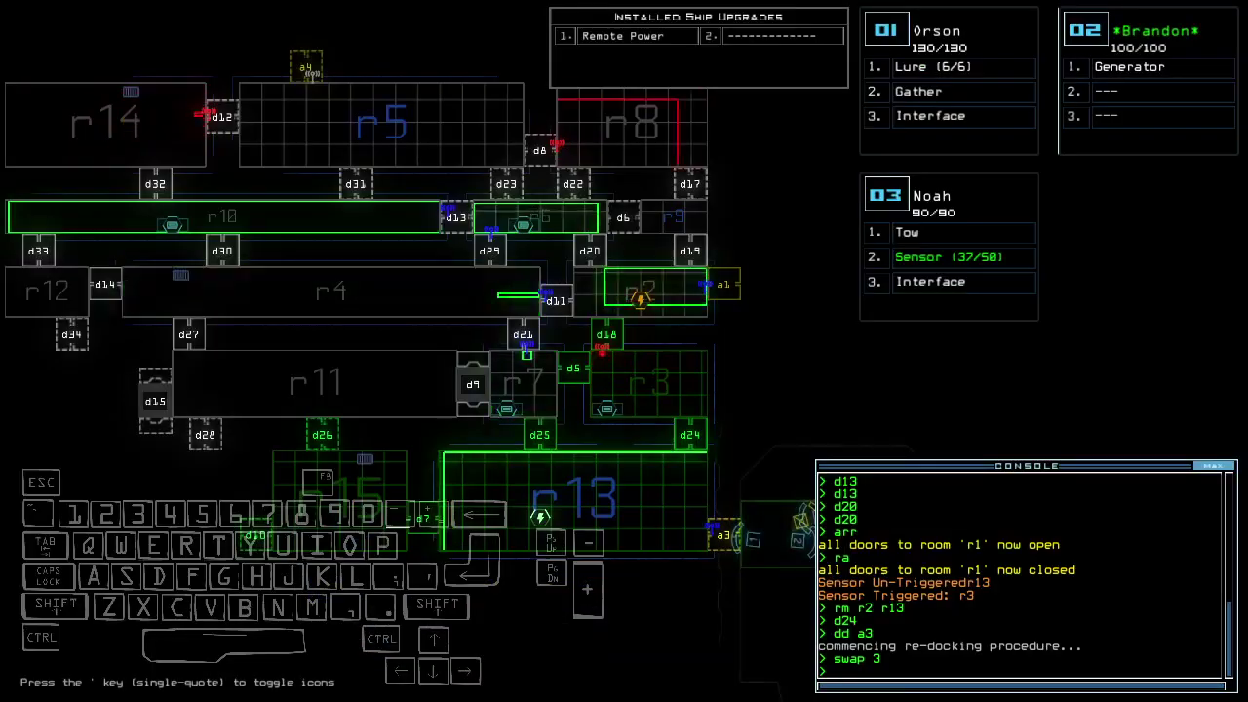
type("f r13")
Send Orson toward room r13 and route power back from r13 to r2.
key("Return")
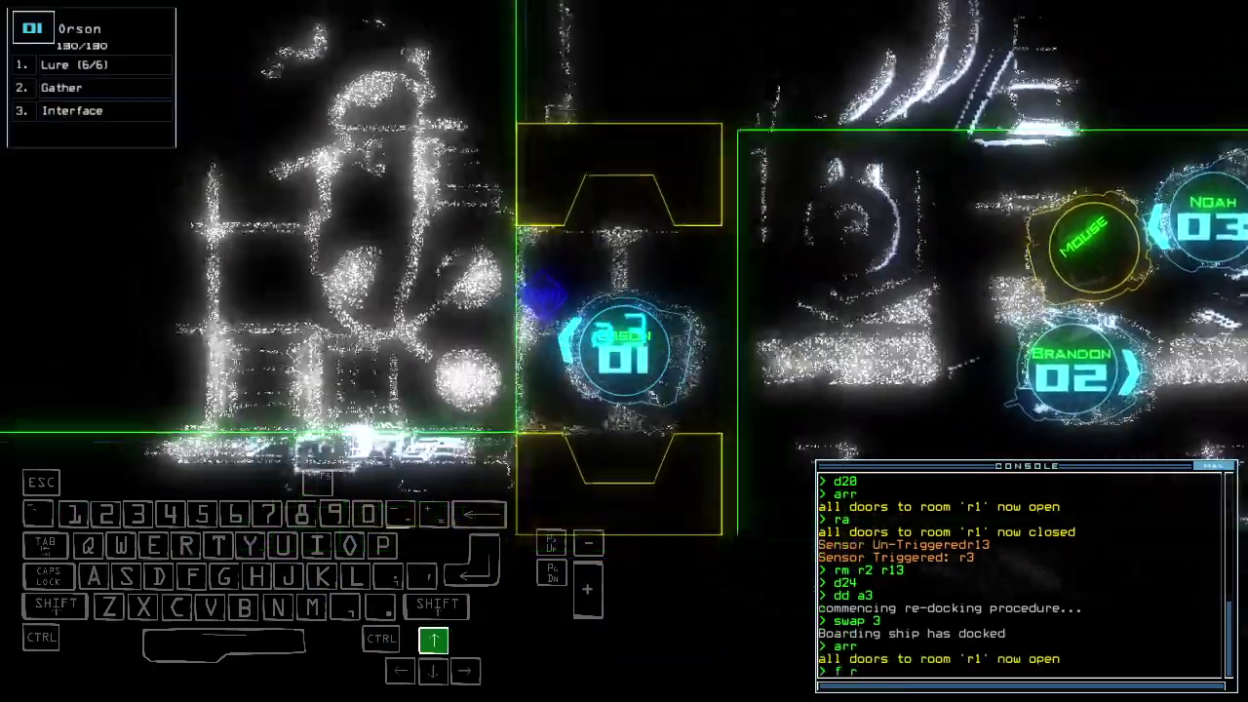
type("ra")
key("Return")
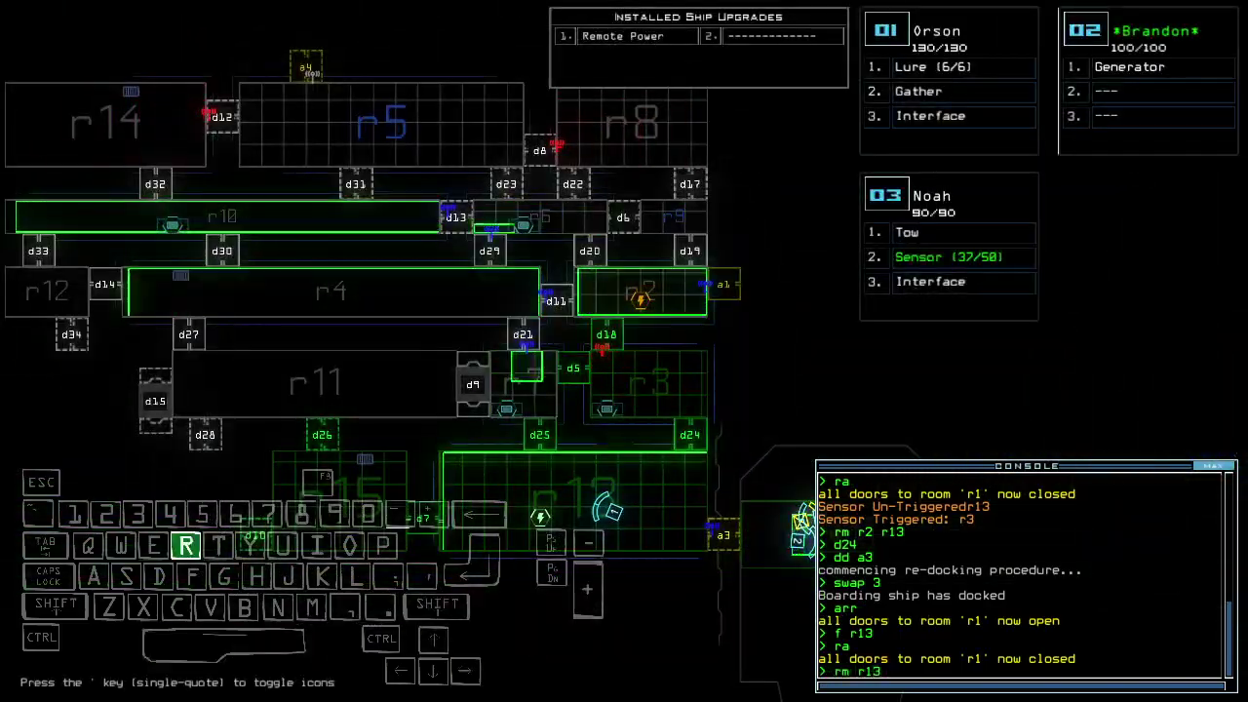
type(" r2")
key("Return")
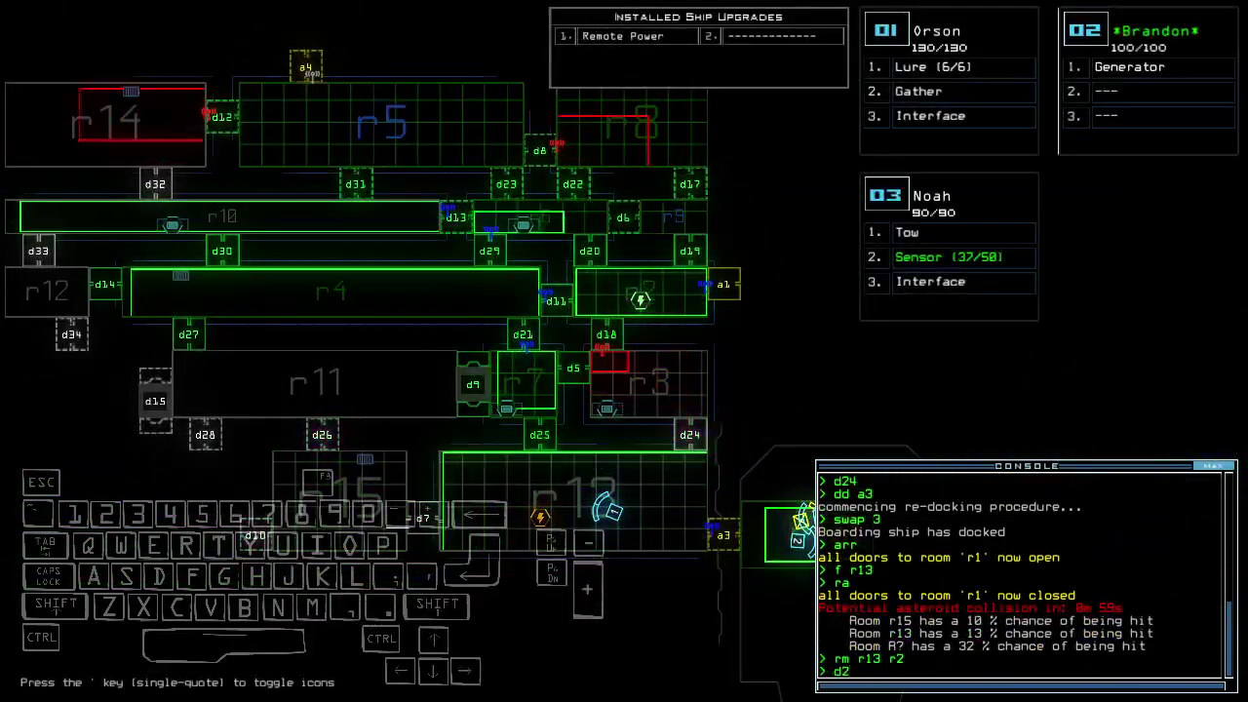
type("5")
key("Left")
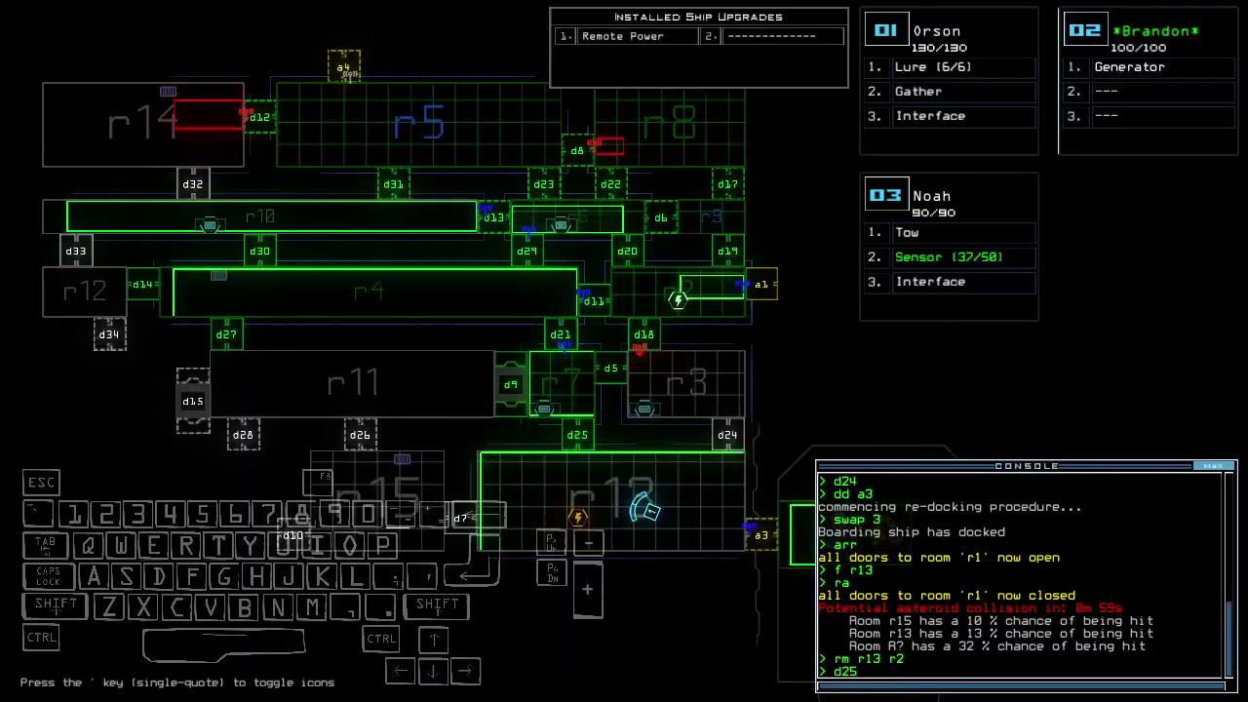
Open door d9 and have Orson drop a lure beside it.
key("Return")
type("d9")
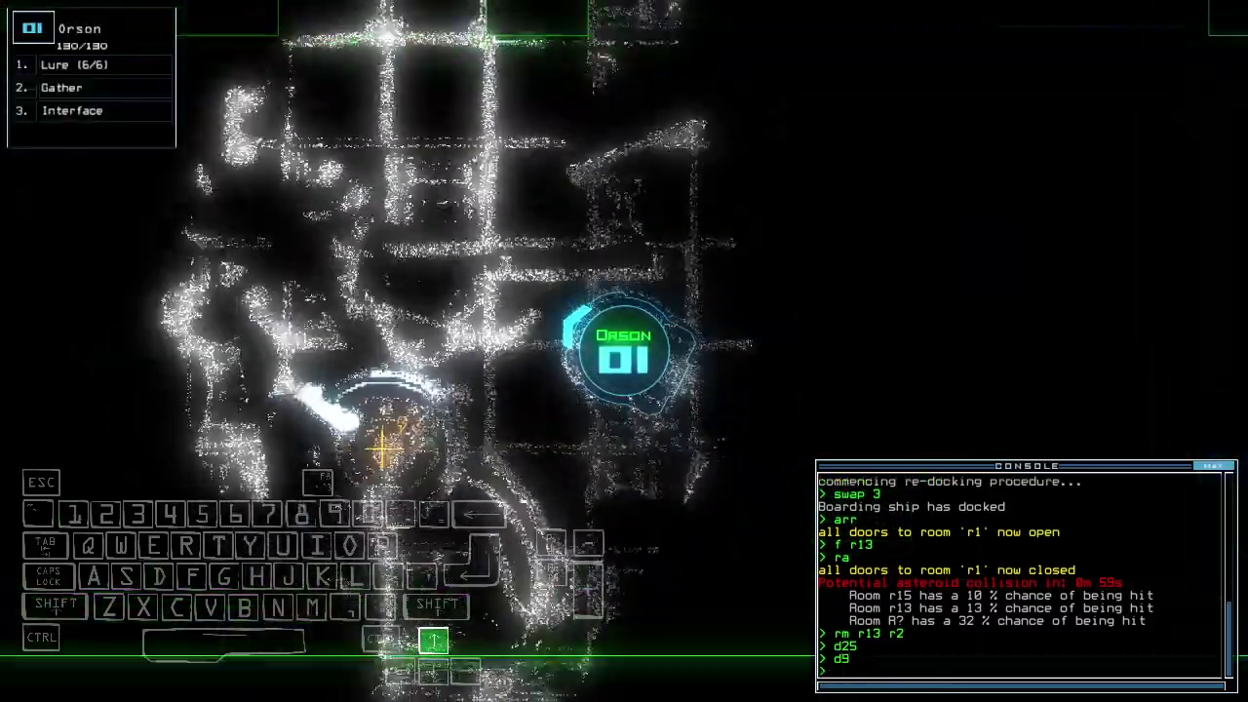
key("Return")
key("Up")
key("Up")
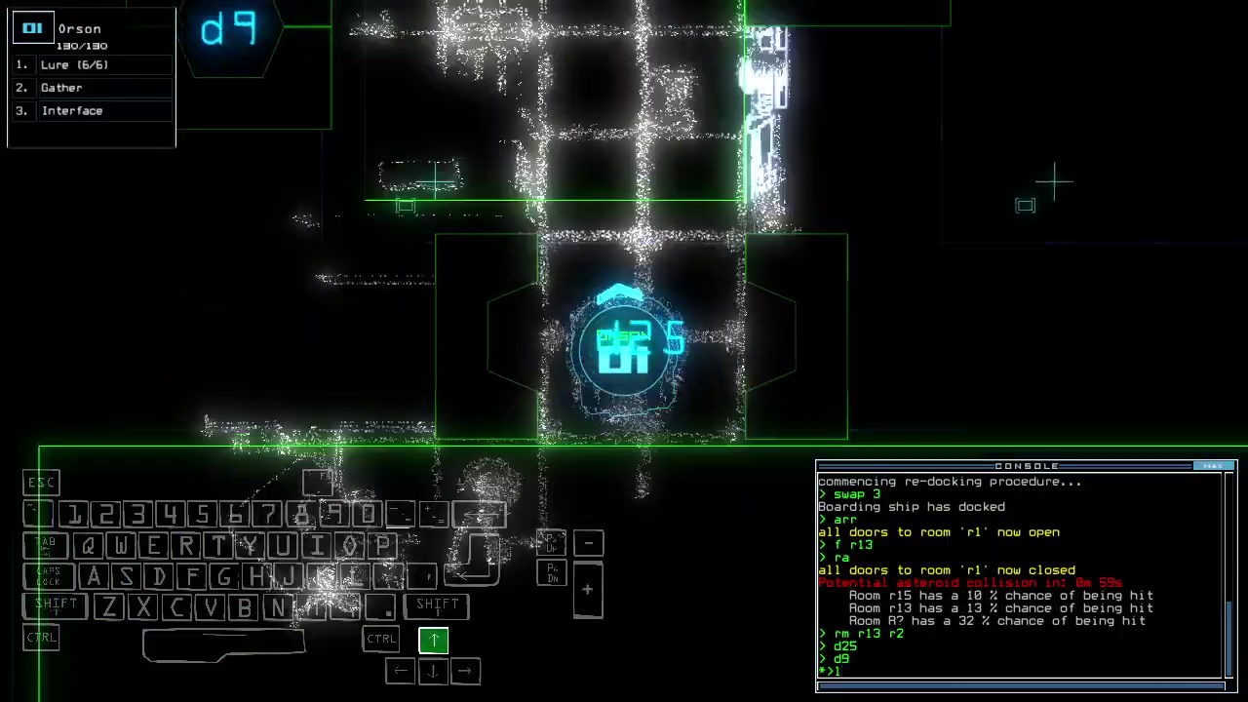
key("Return")
type("d9")
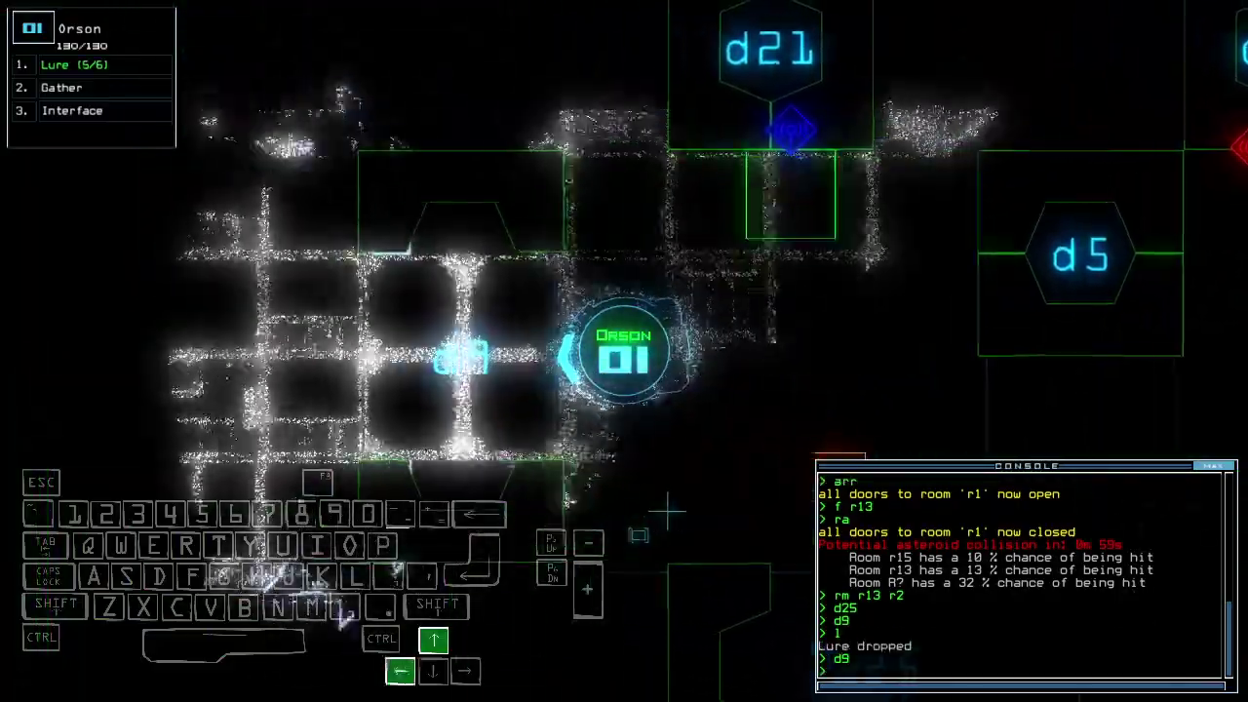
key("Return")
key("space")
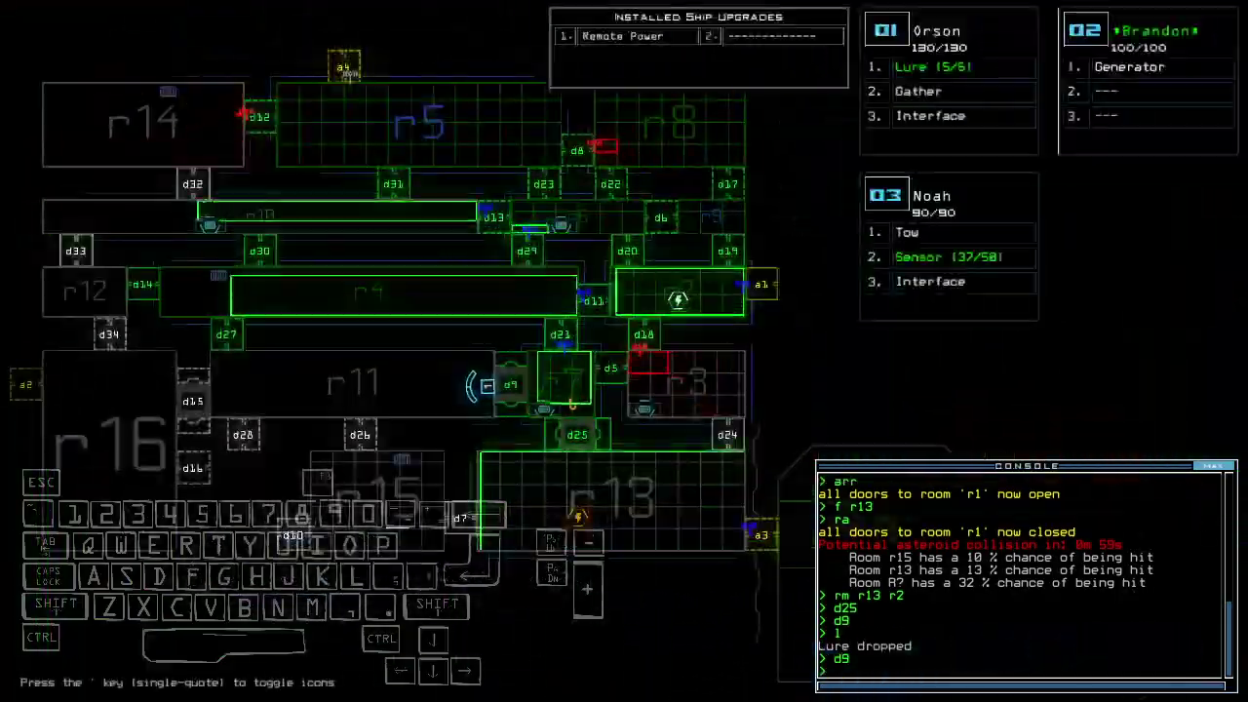
key("space")
key("Down")
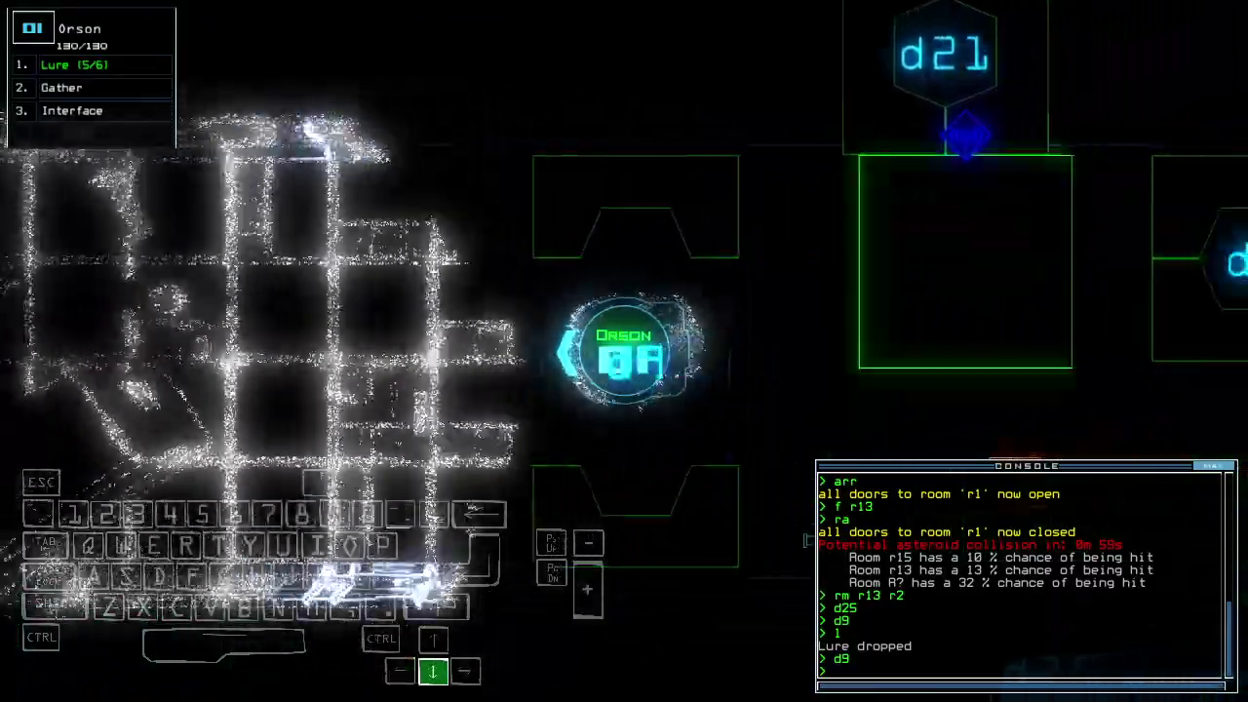
key("space")
key("space")
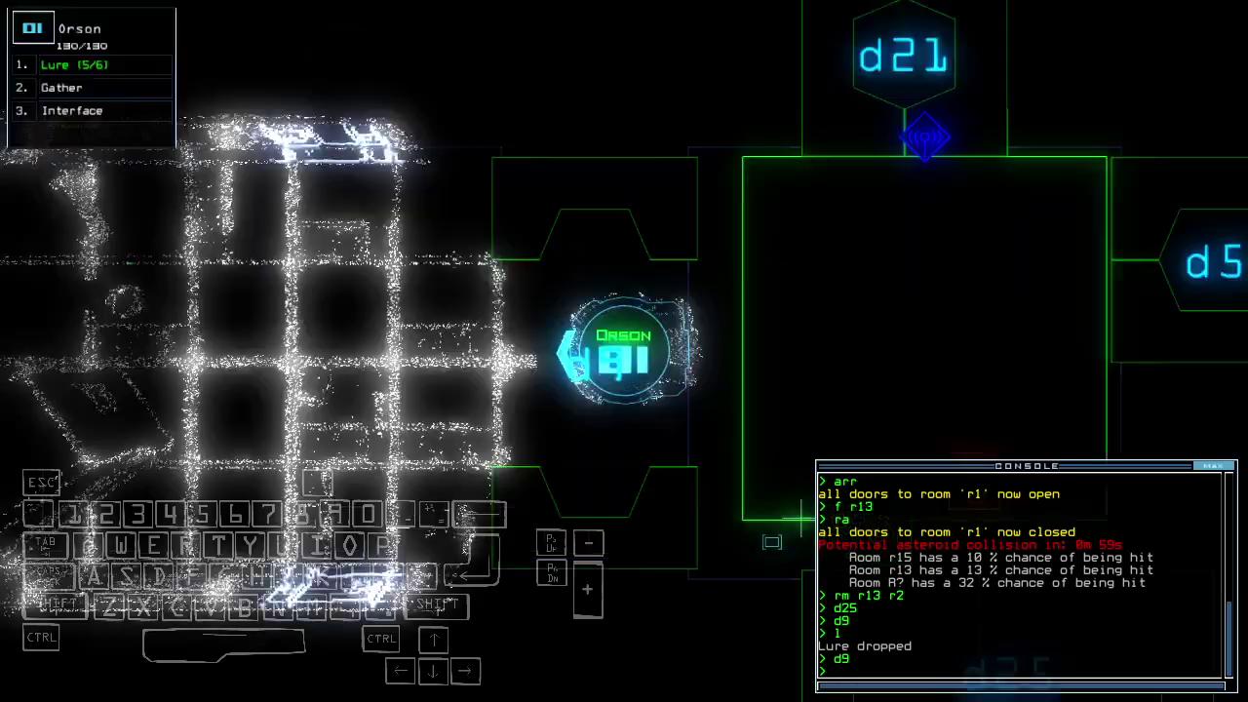
key("space")
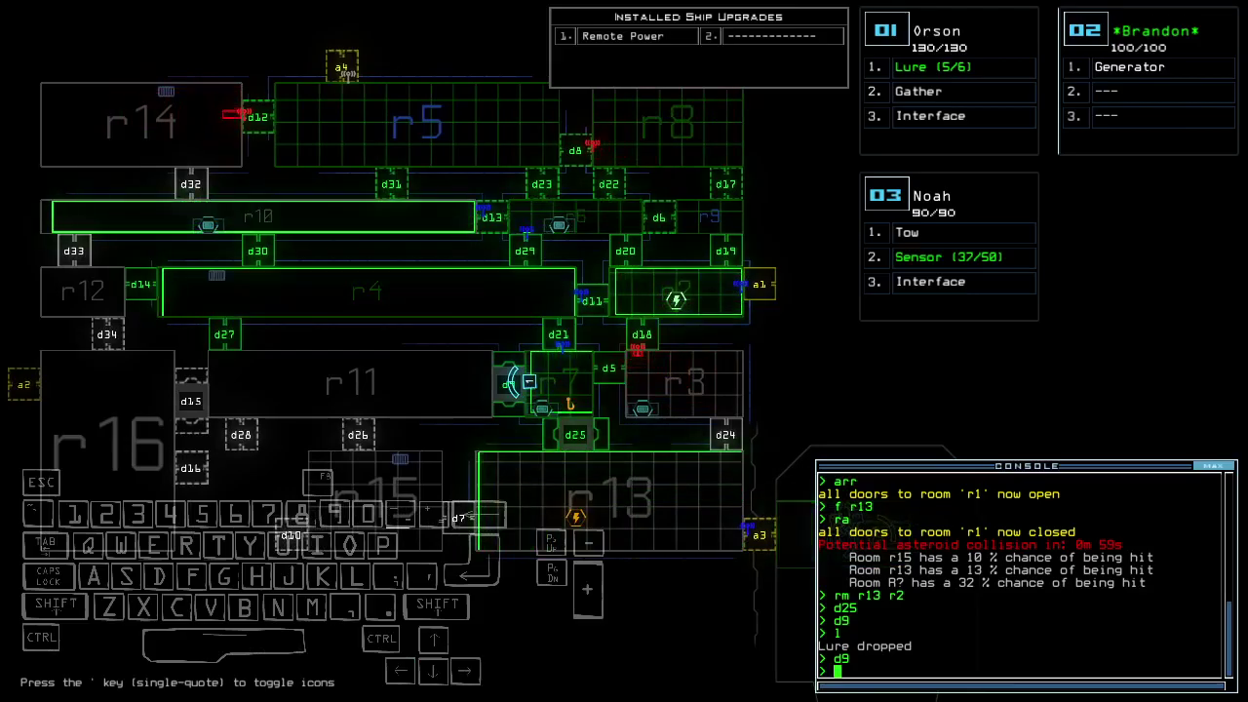
Drop another lure near d9, back away, then pick it back up.
key("1")
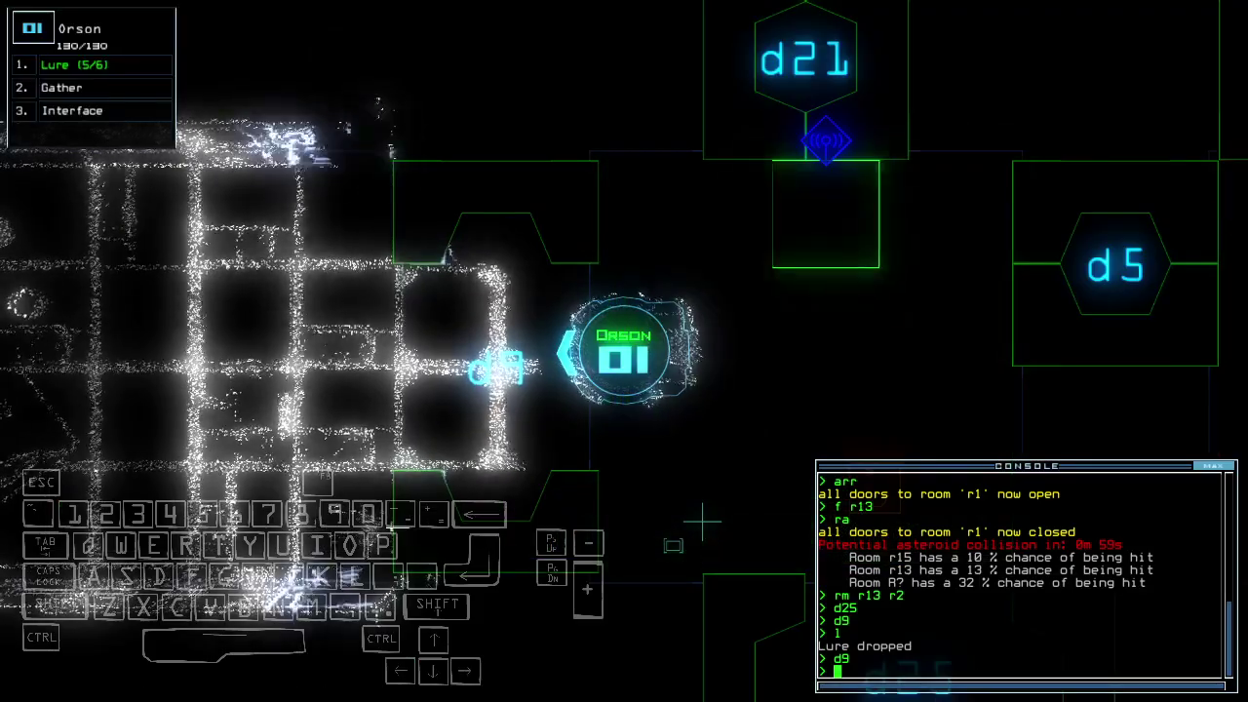
type("l")
key("Return")
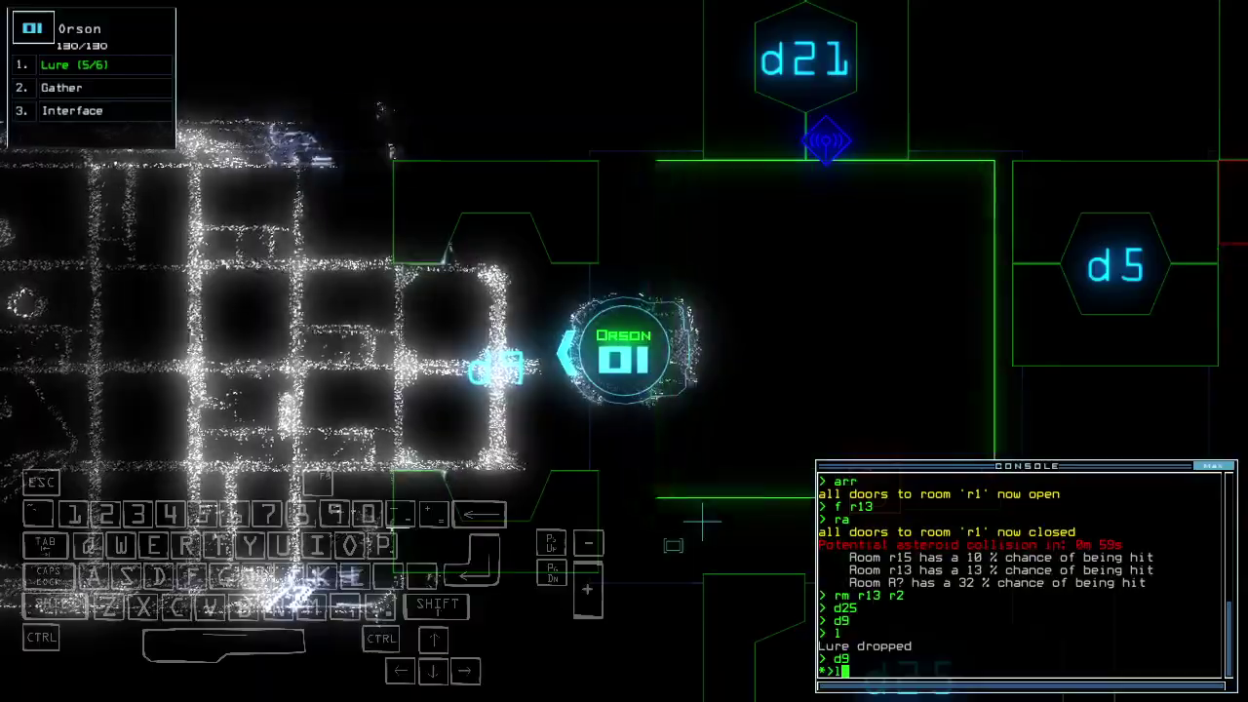
key("Down")
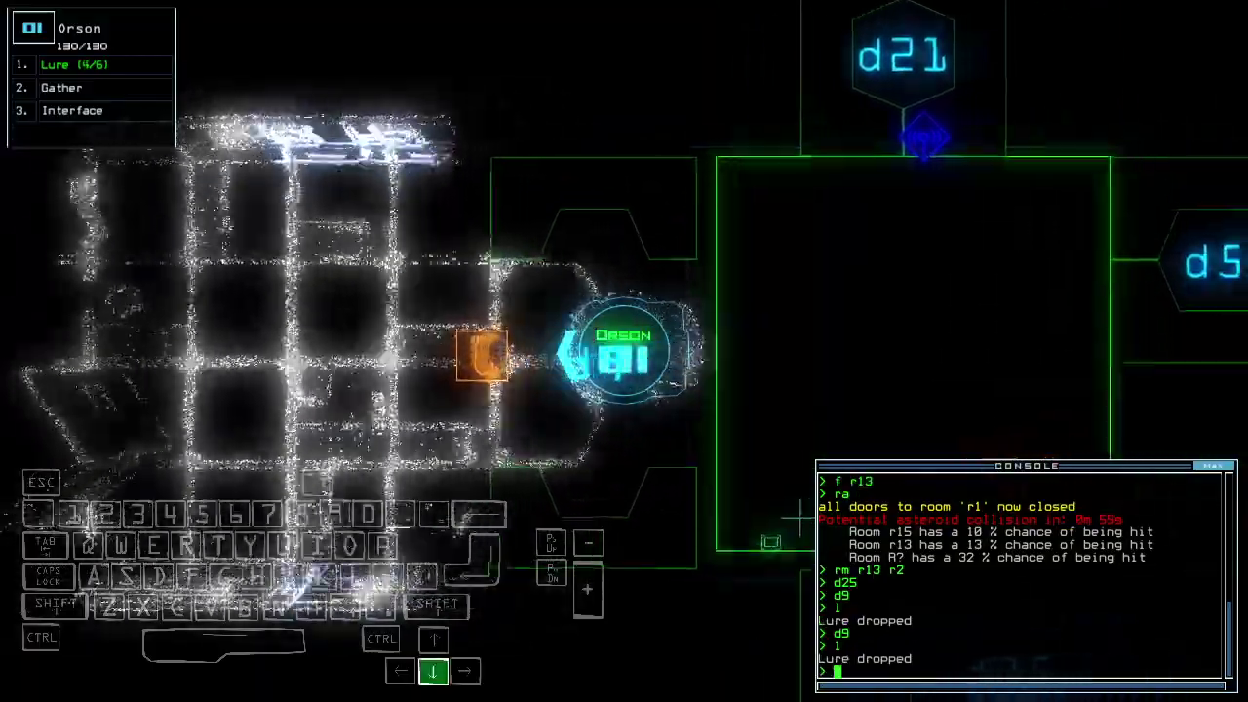
type("d9")
key("Return")
type("pickup")
key("Return")
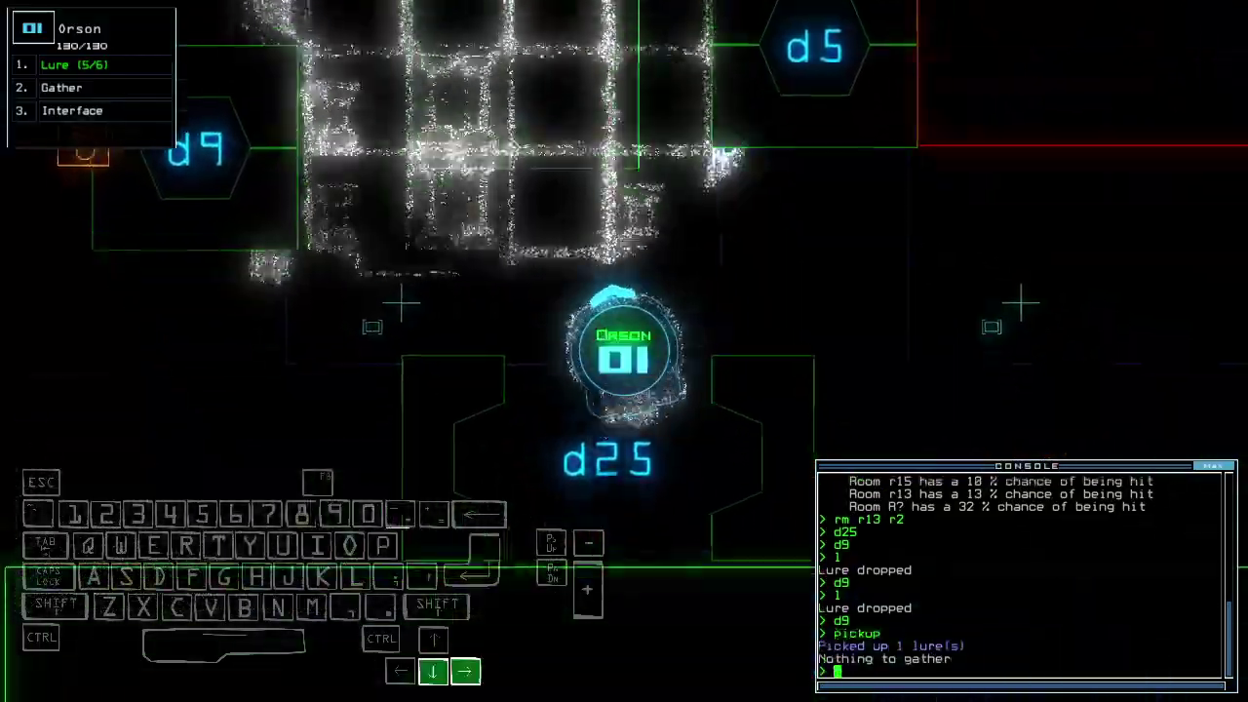
type("d25")
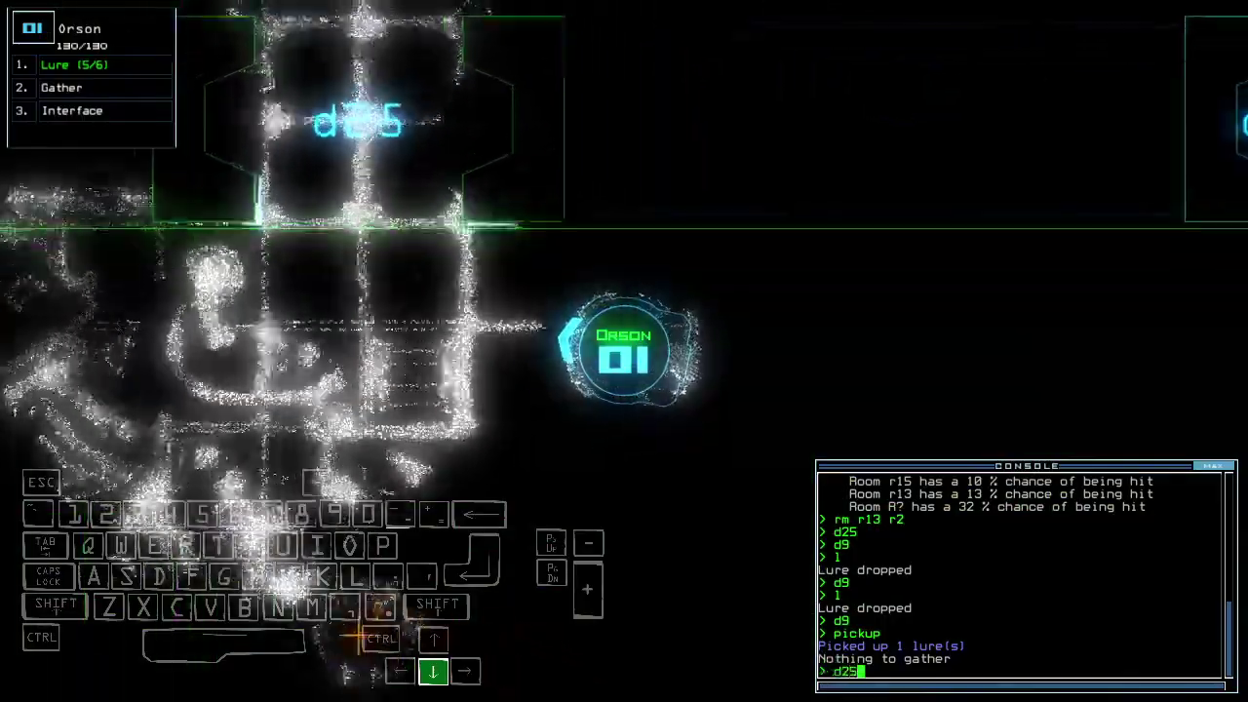
Steer Orson through door d25 and begin re-docking at a2.
key("Return")
key("Return")
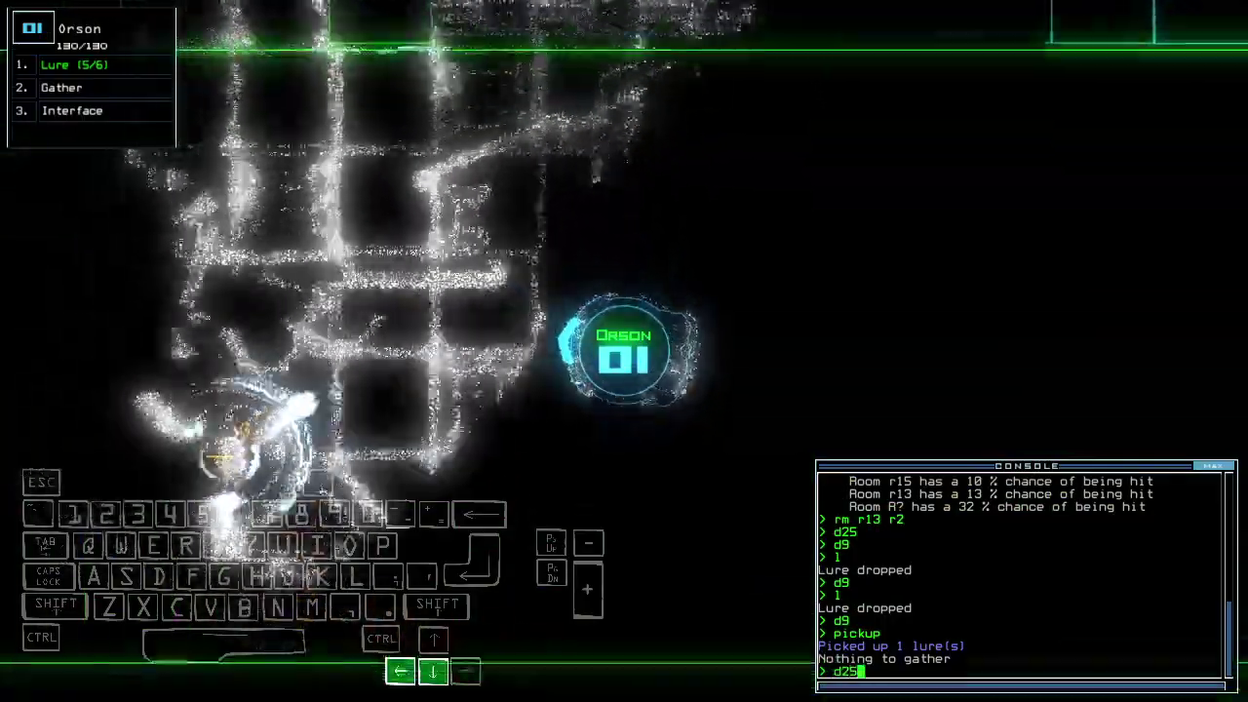
key("Left")
key("Down")
type("arr")
key("Return")
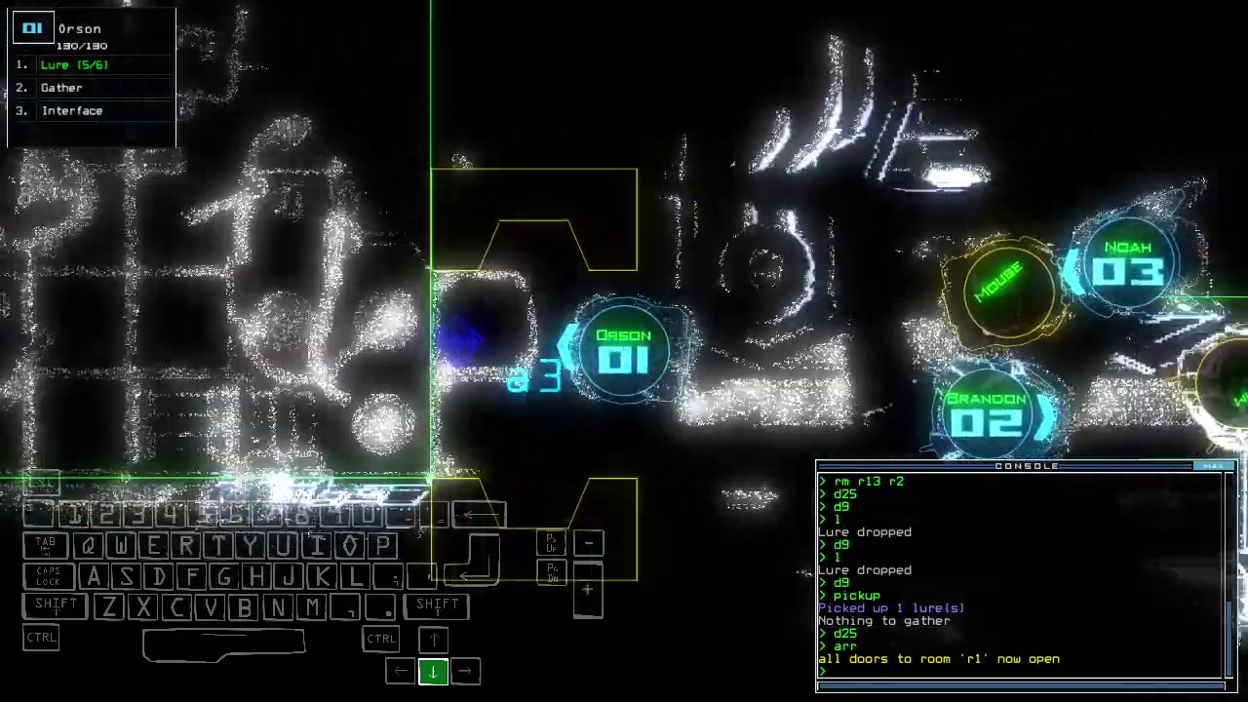
key("space")
type("dd a2")
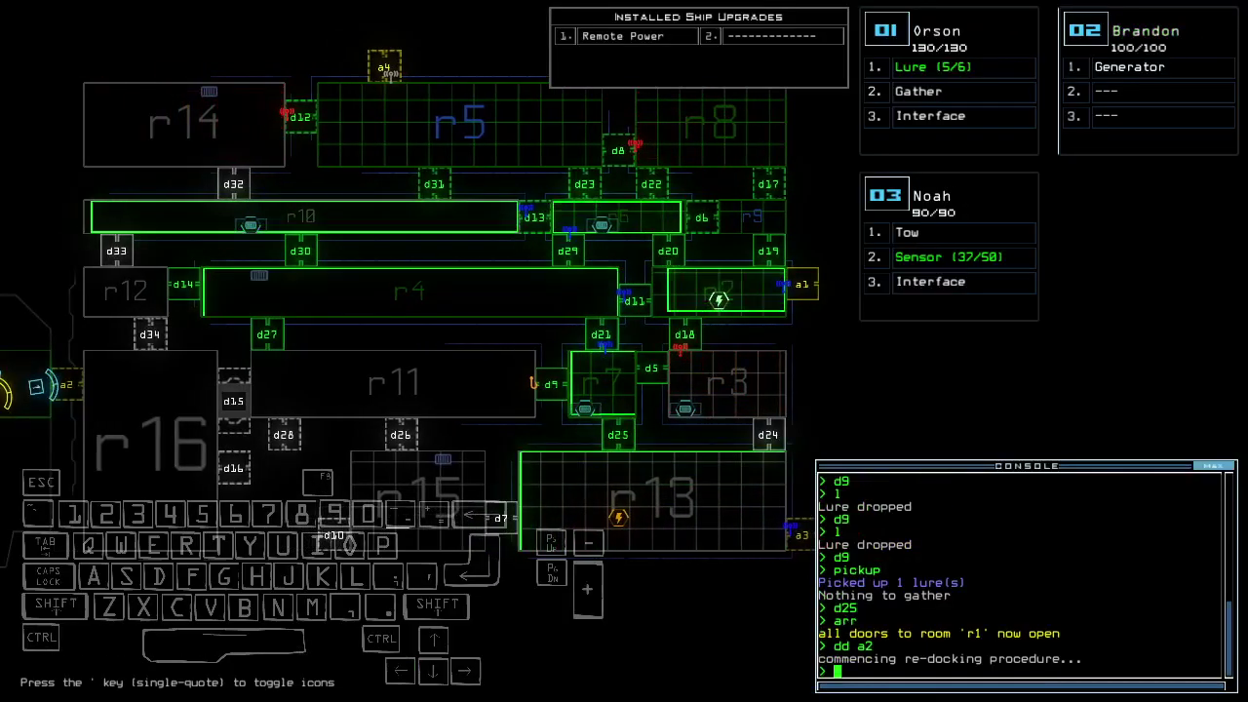
Open all doors to room r1 and gather scrap twice.
key("space")
type("arr")
key("Return")
key("Up")
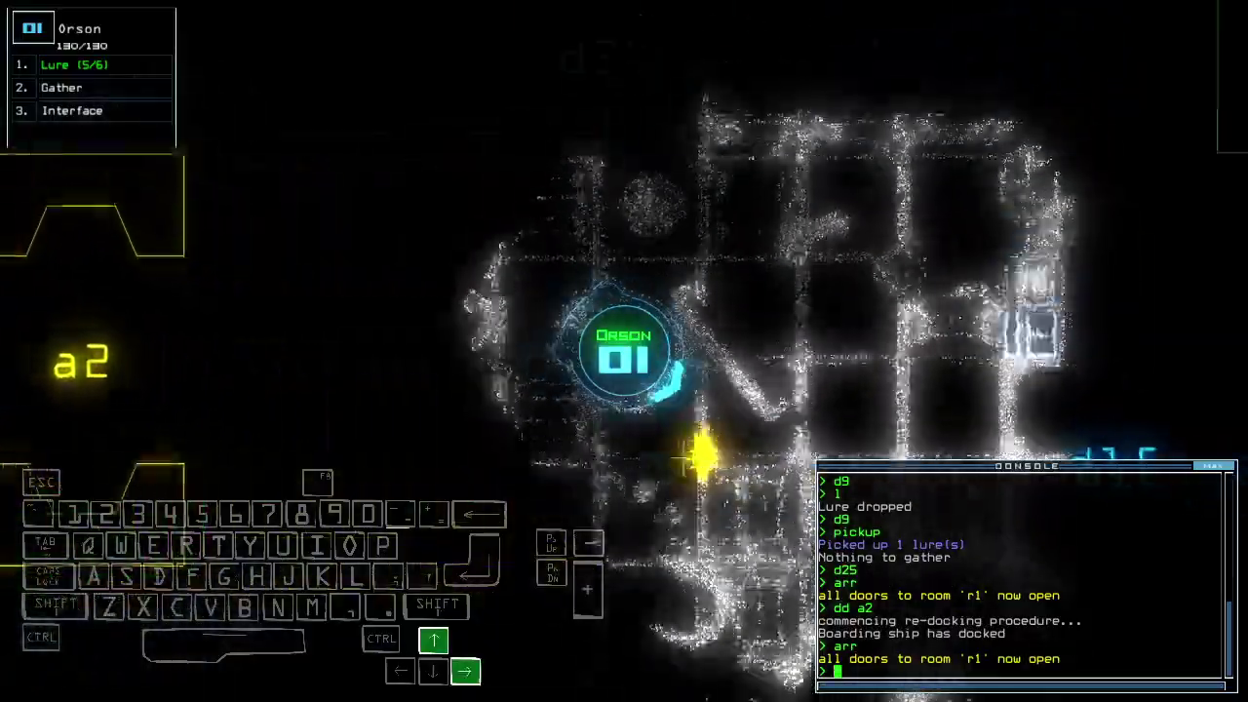
type("g")
key("Return")
type("g")
key("Return")
key("Up")
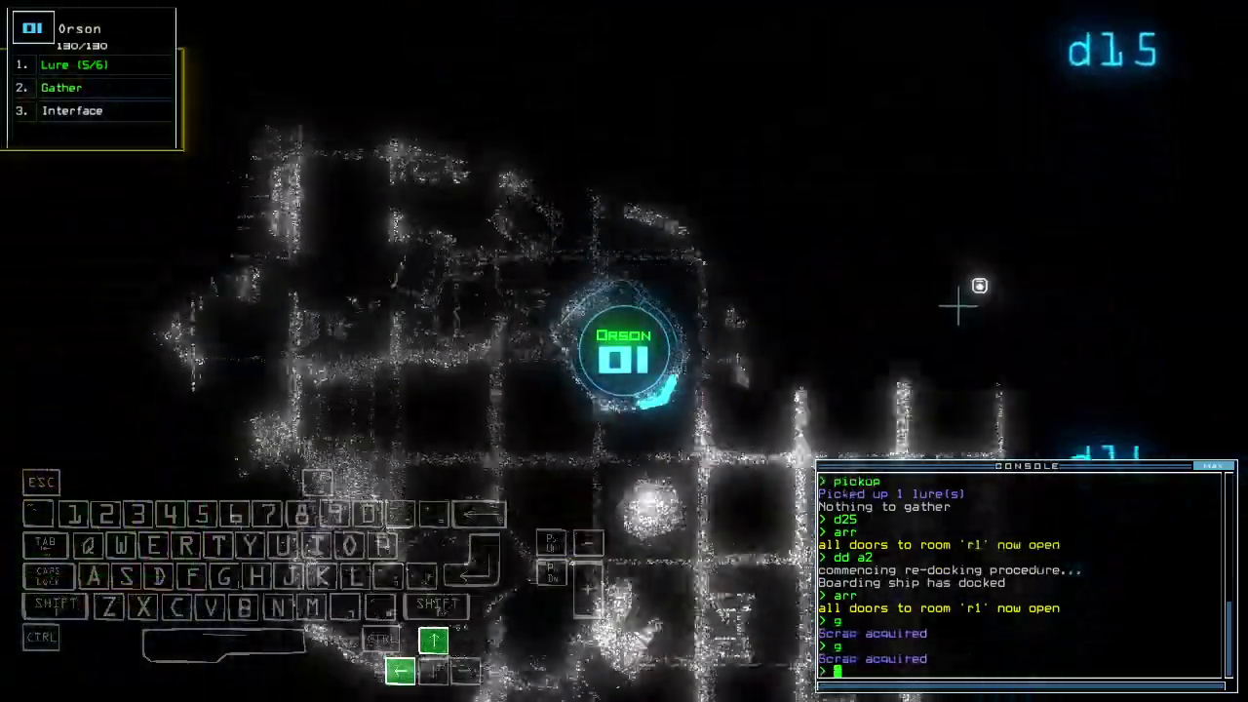
key("Right")
type("i")
List room r16's items, revealing a Quarantine Bypass upgrade, and drive onward.
key("Return")
key("Up")
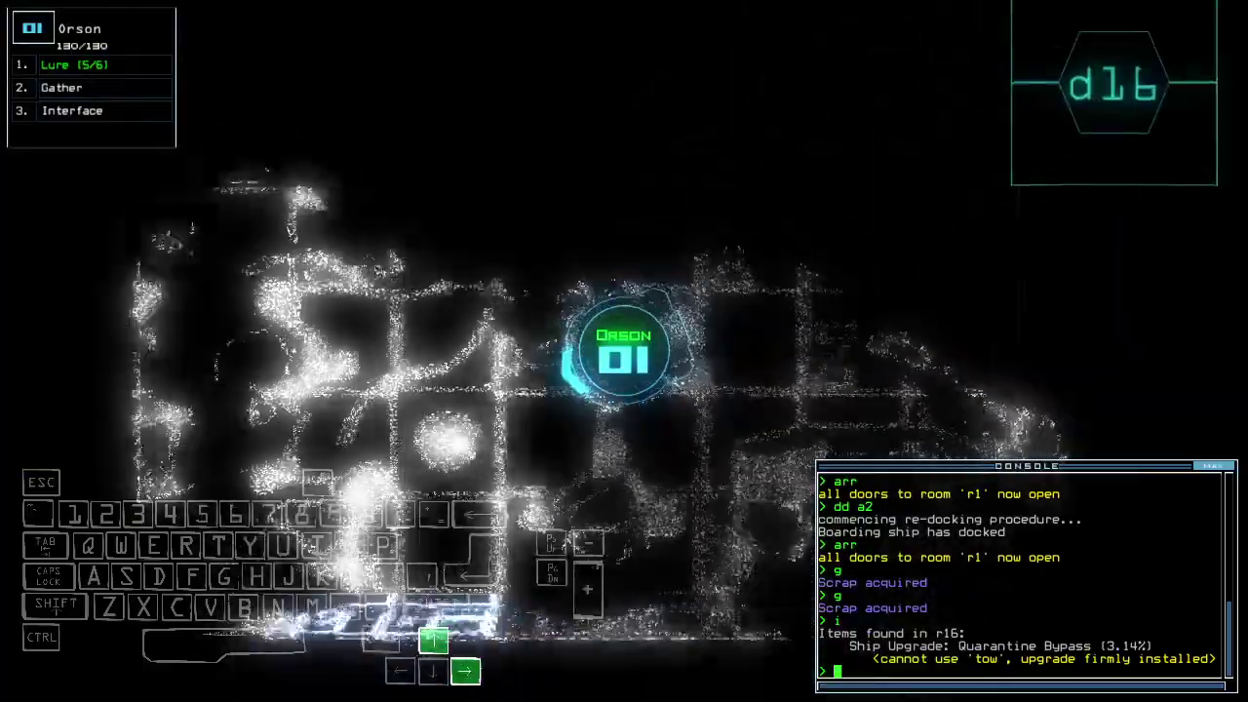
key("Up")
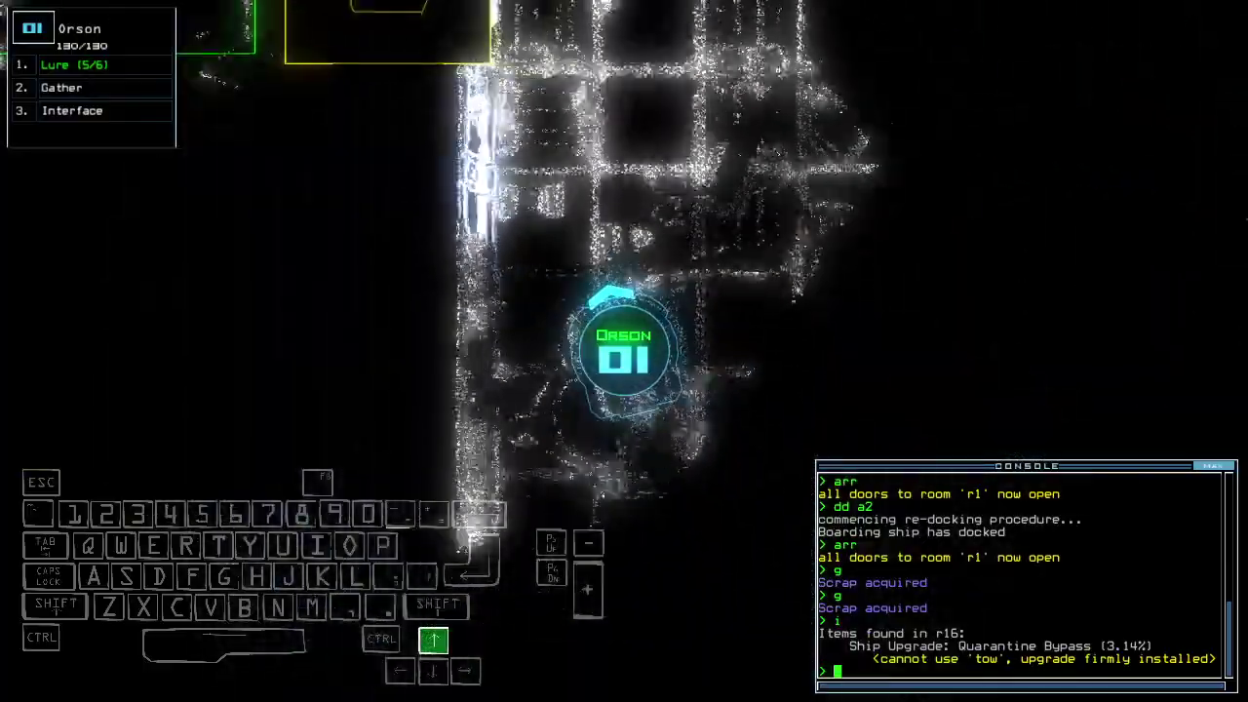
key("Up")
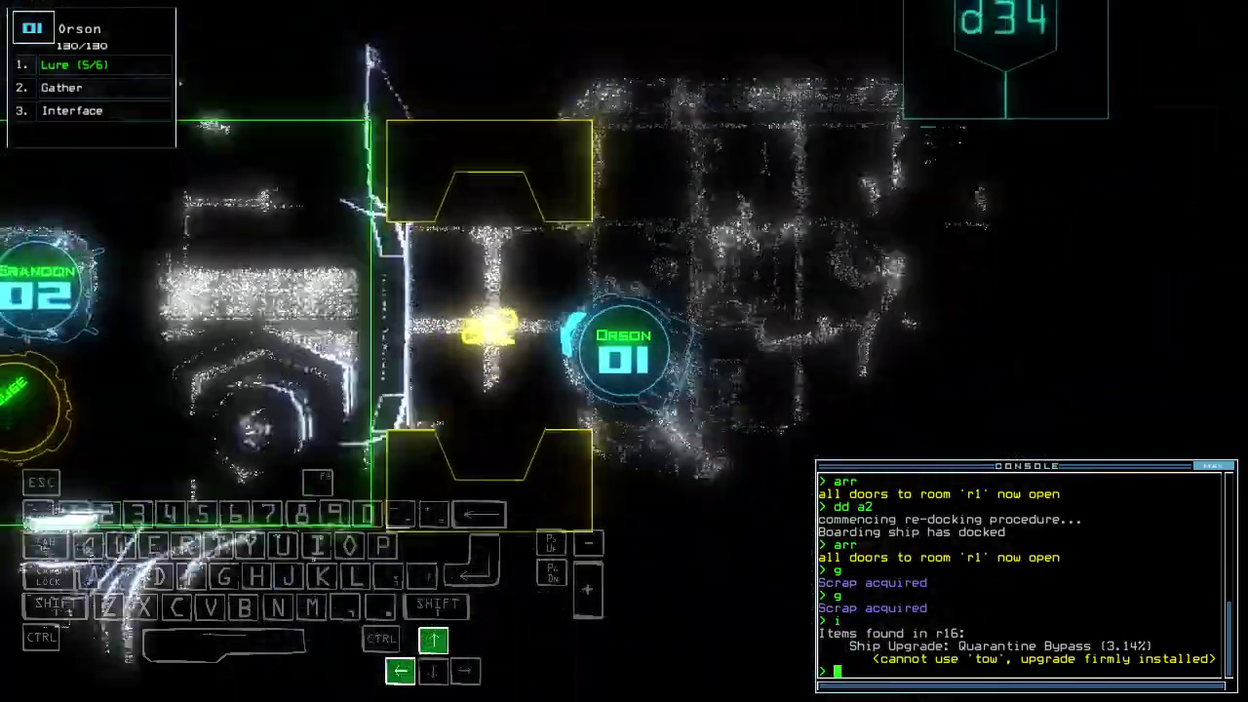
type("ra")
Toggle r1's doors closed, open, and closed again, then check mission time.
key("Return")
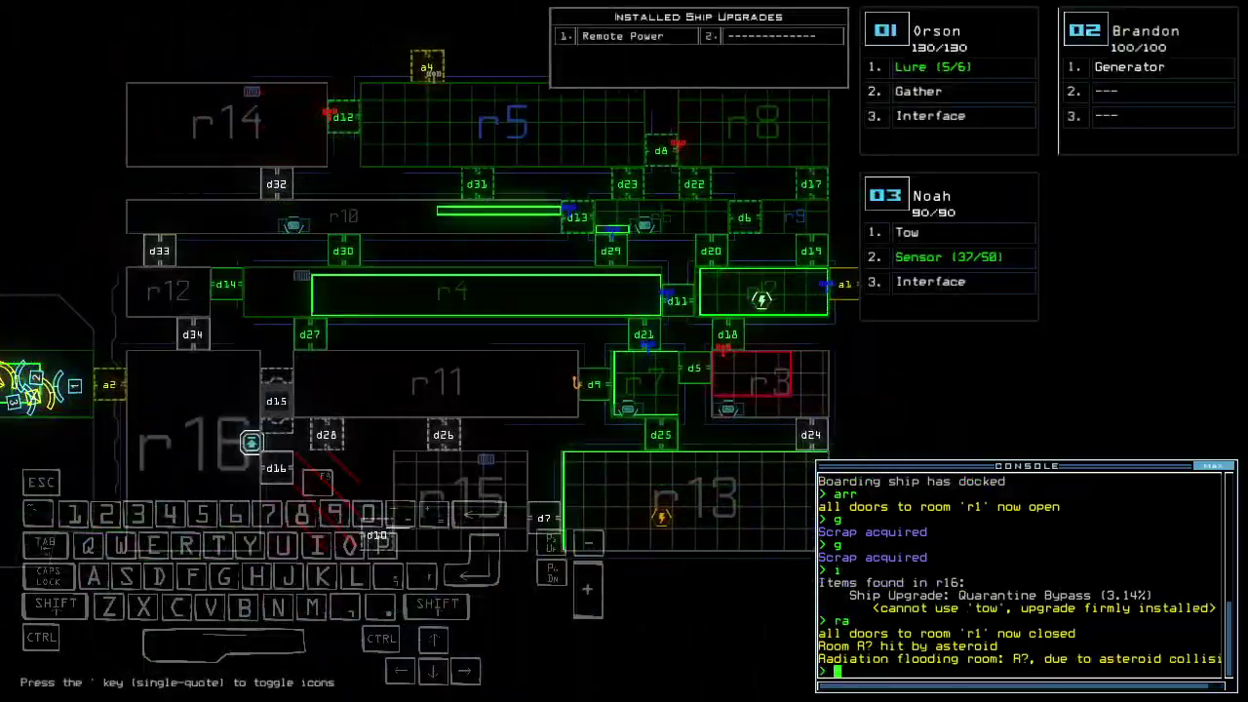
type("arr")
key("Return")
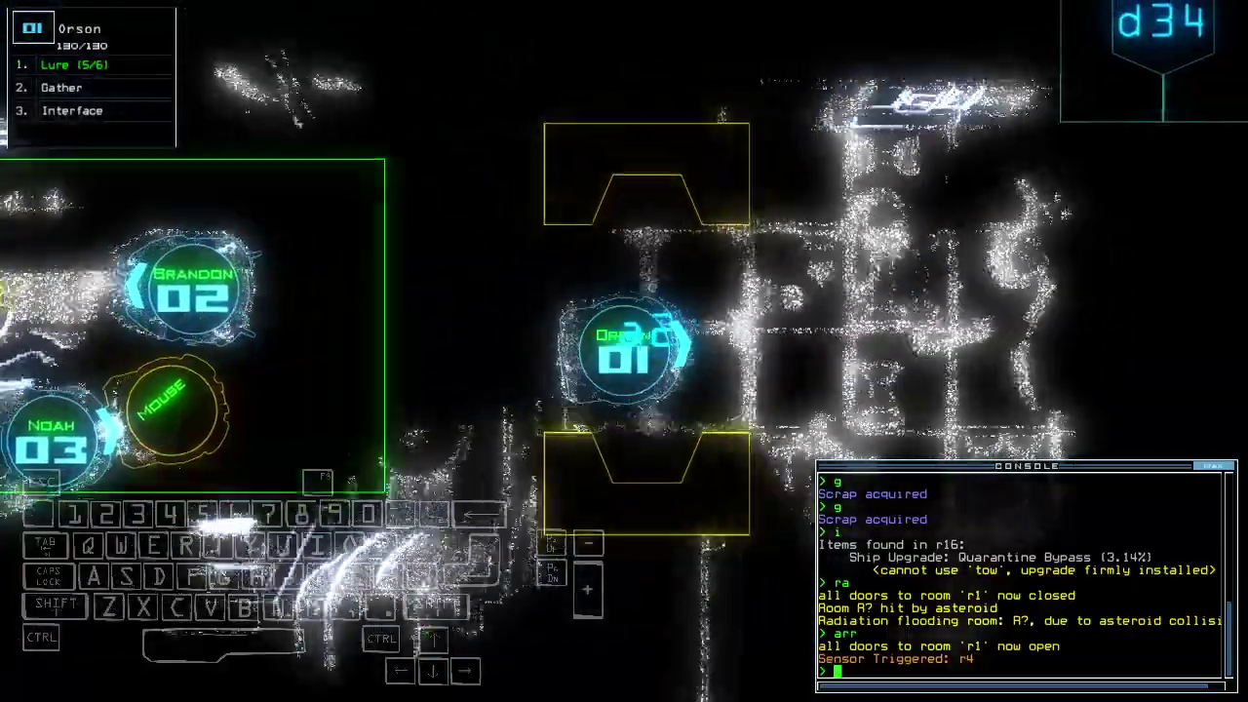
key("space")
key("space")
type("ra")
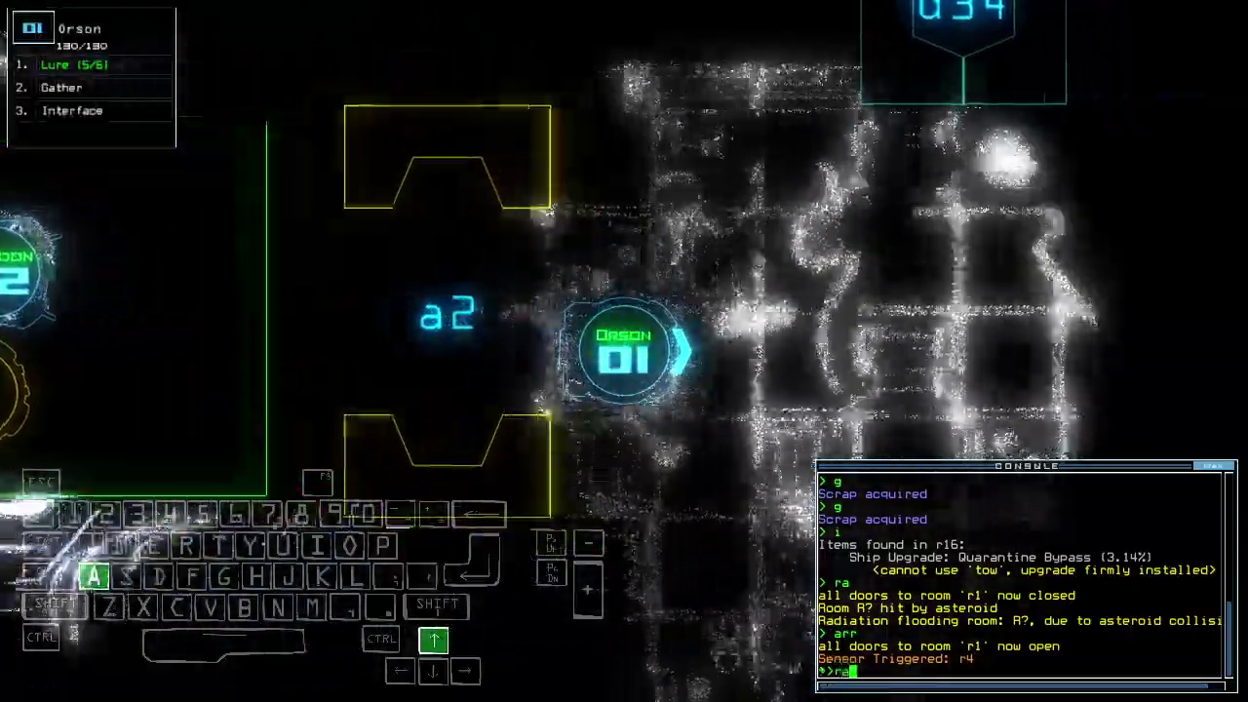
key("Return")
type("te")
key("Return")
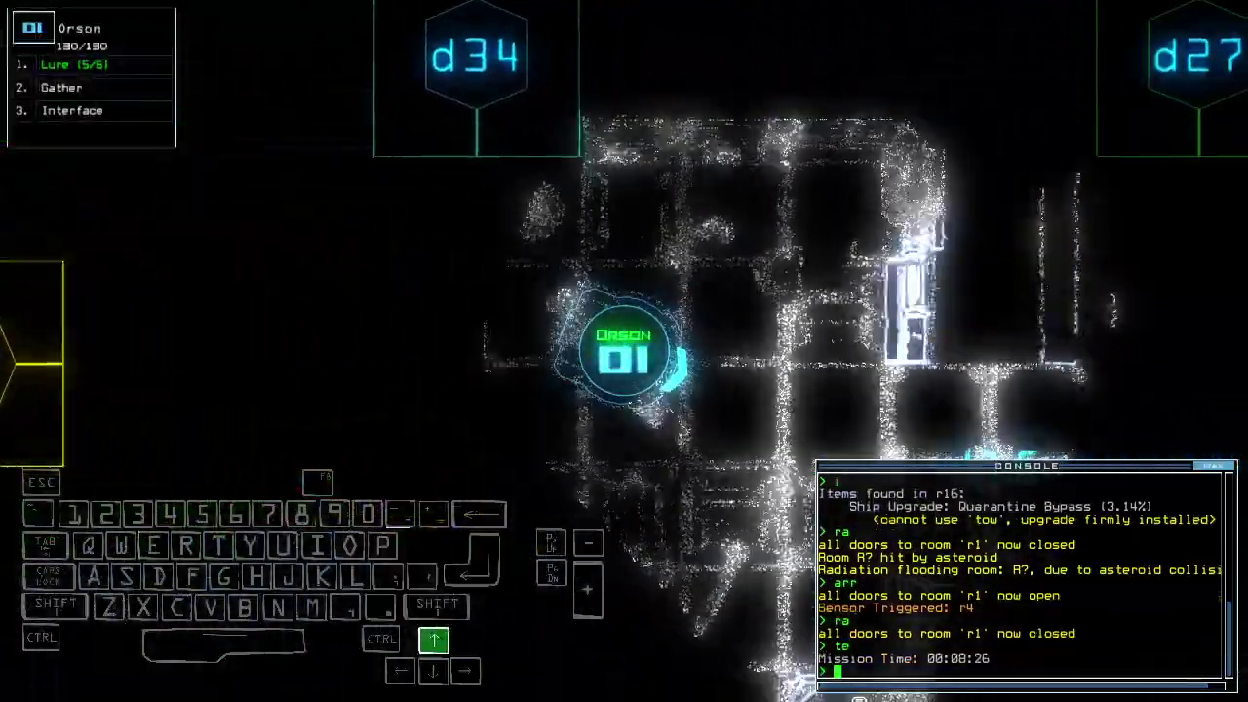
key("Up")
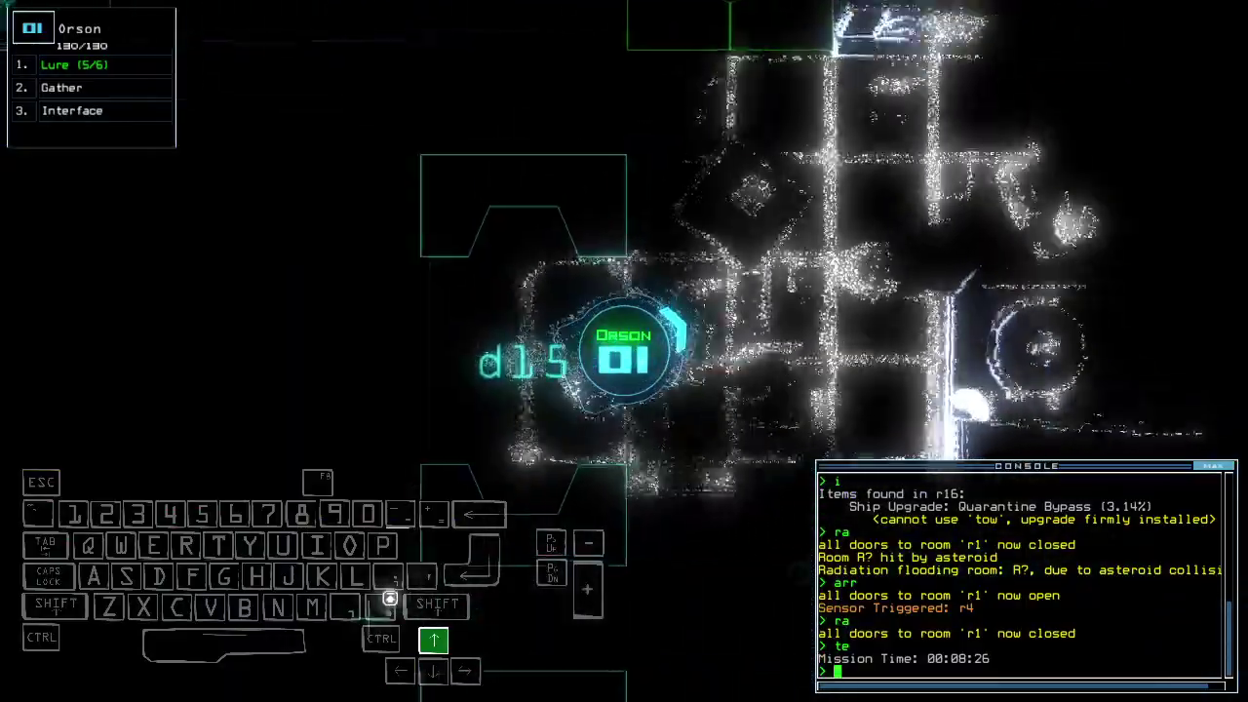
Gather one day of propulsion fuel and pick up the lure by door d9.
key("space")
type("g")
key("Return")
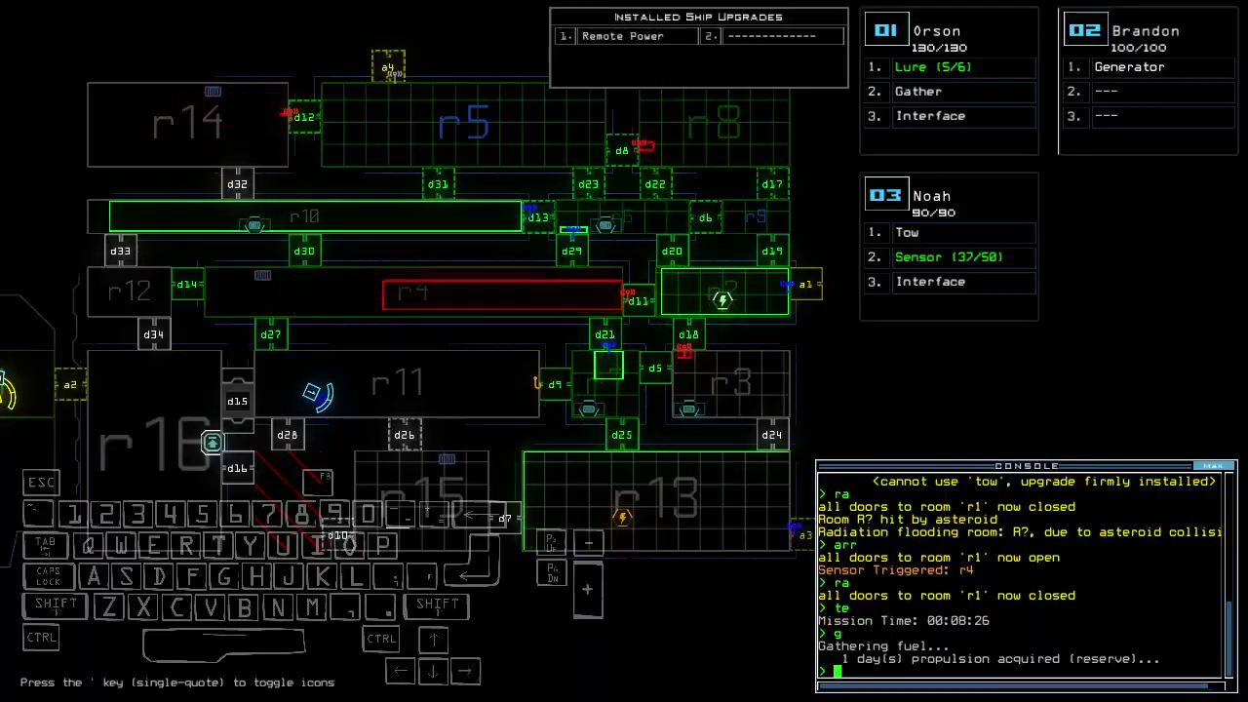
key("space")
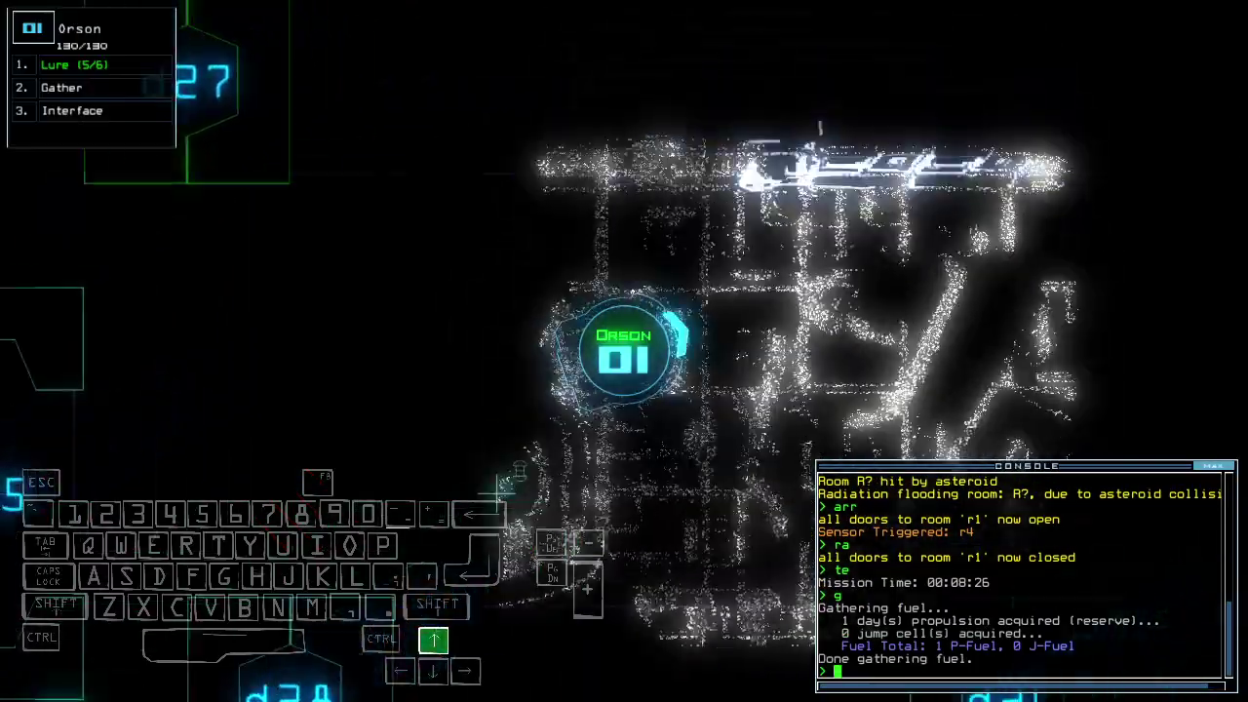
key("Right")
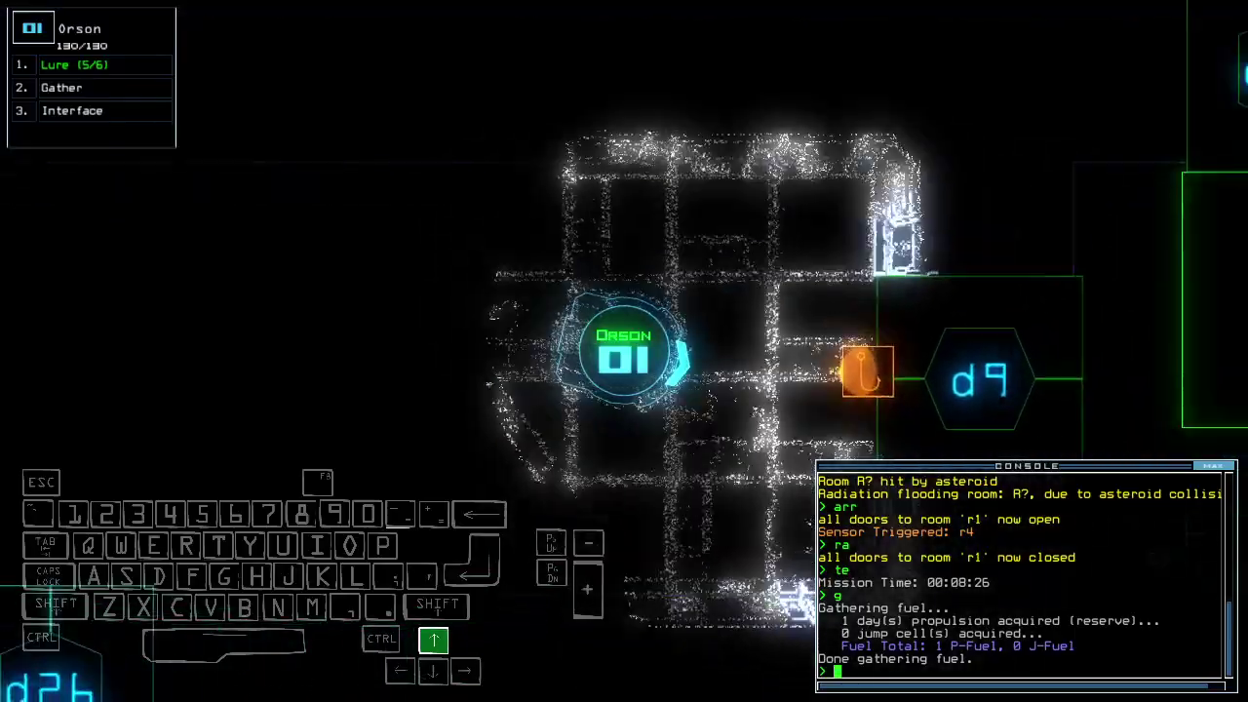
type("pickup")
key("Return")
Open door d9, drop a lure there, then pick it up again.
key("space")
type("1")
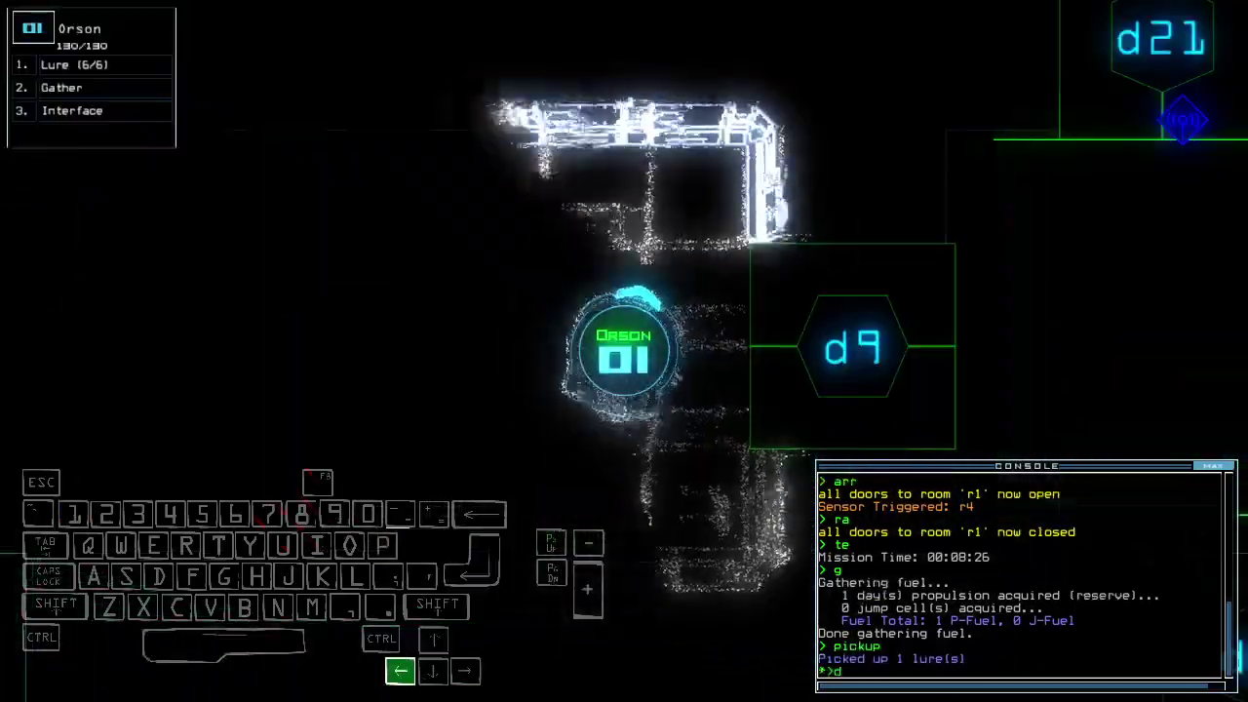
type("9")
key("Return")
key("space")
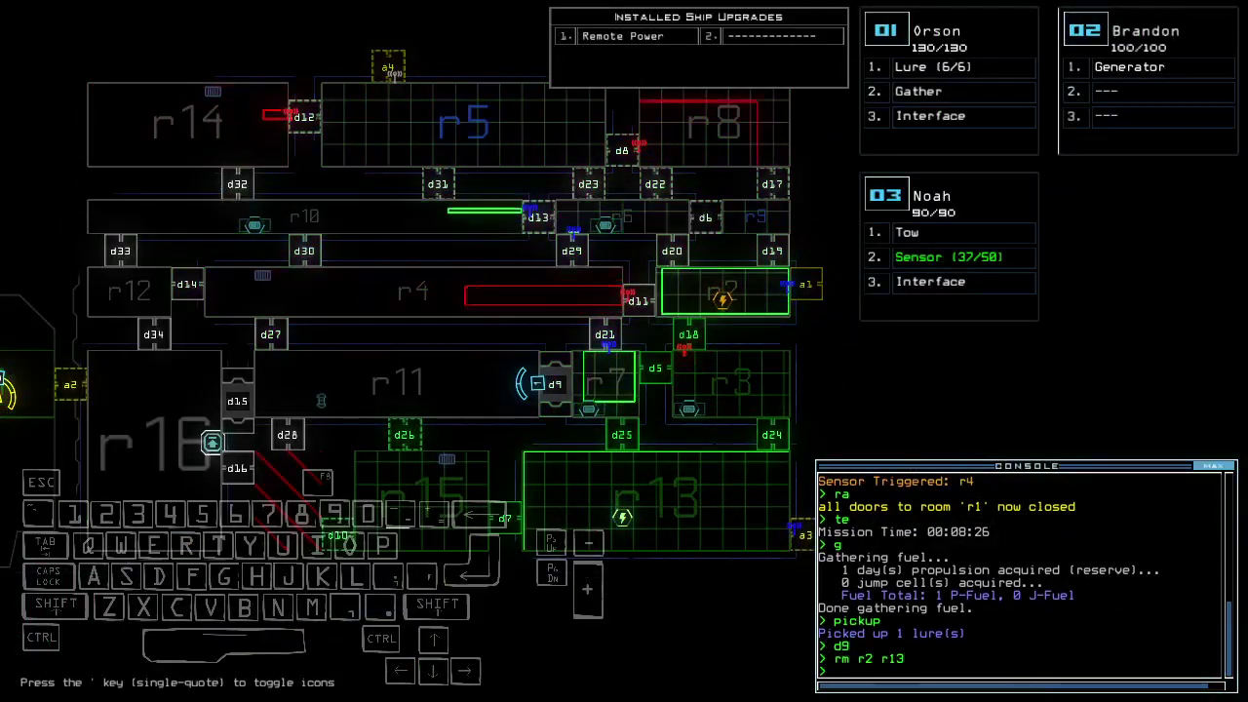
type("1l")
key("Return")
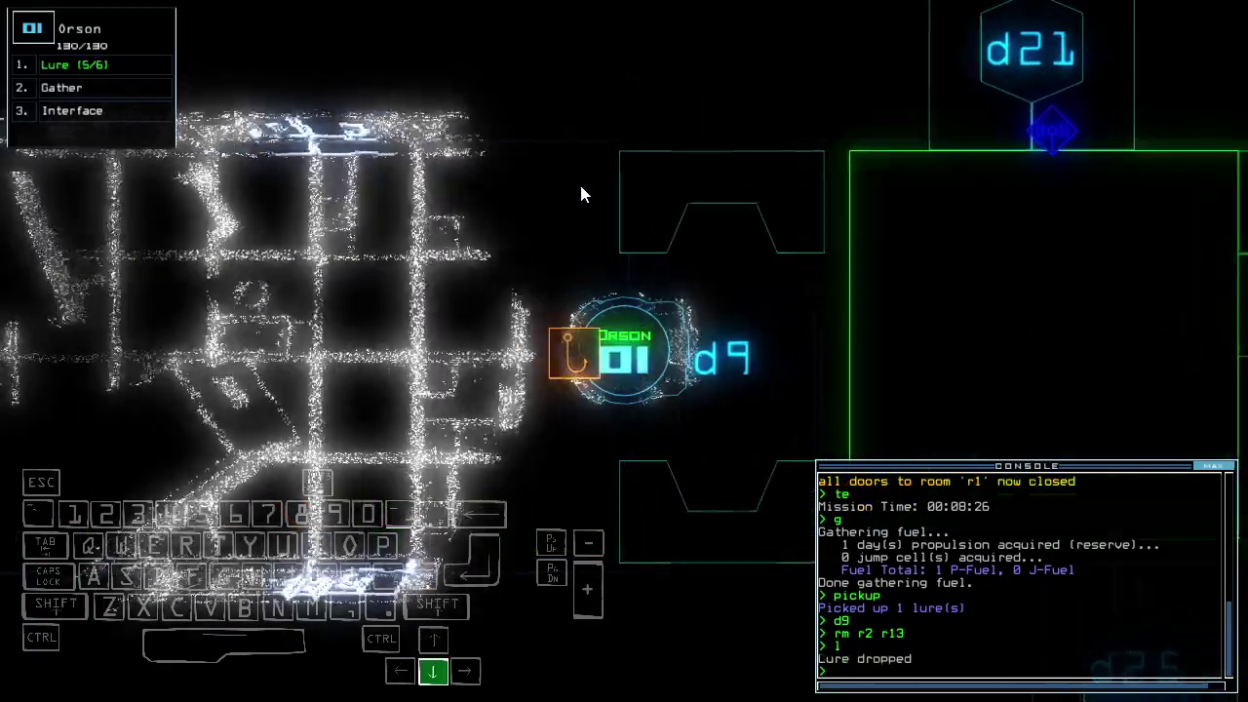
key("Down")
key("space")
key("space")
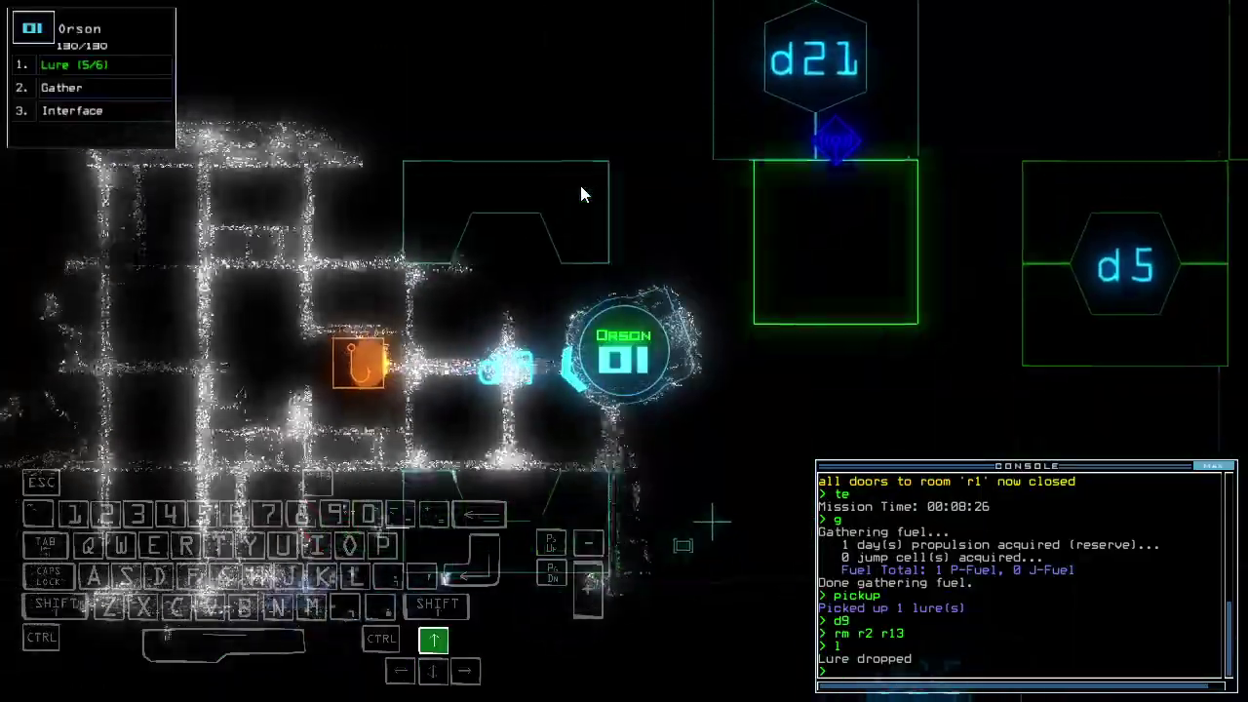
key("Up")
type("pickup")
key("Return")
type("d25")
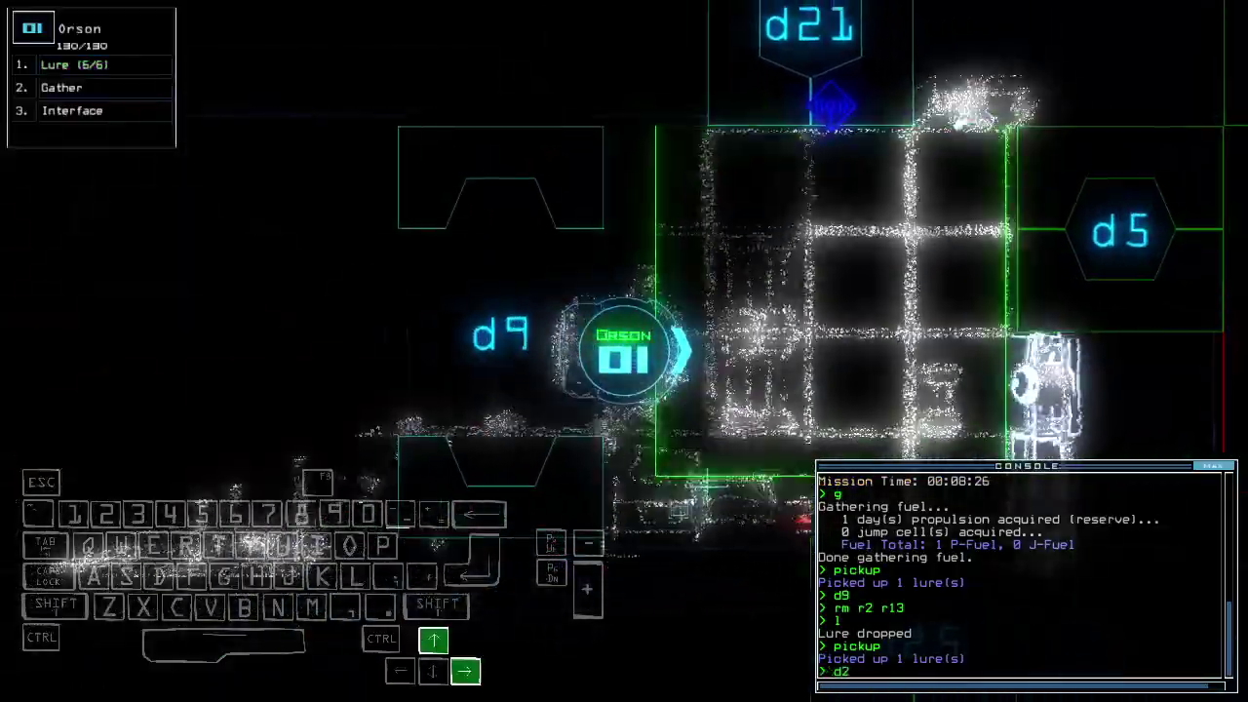
Open door d25, drop a lure in room r13, and start re-docking at a3.
key("Return")
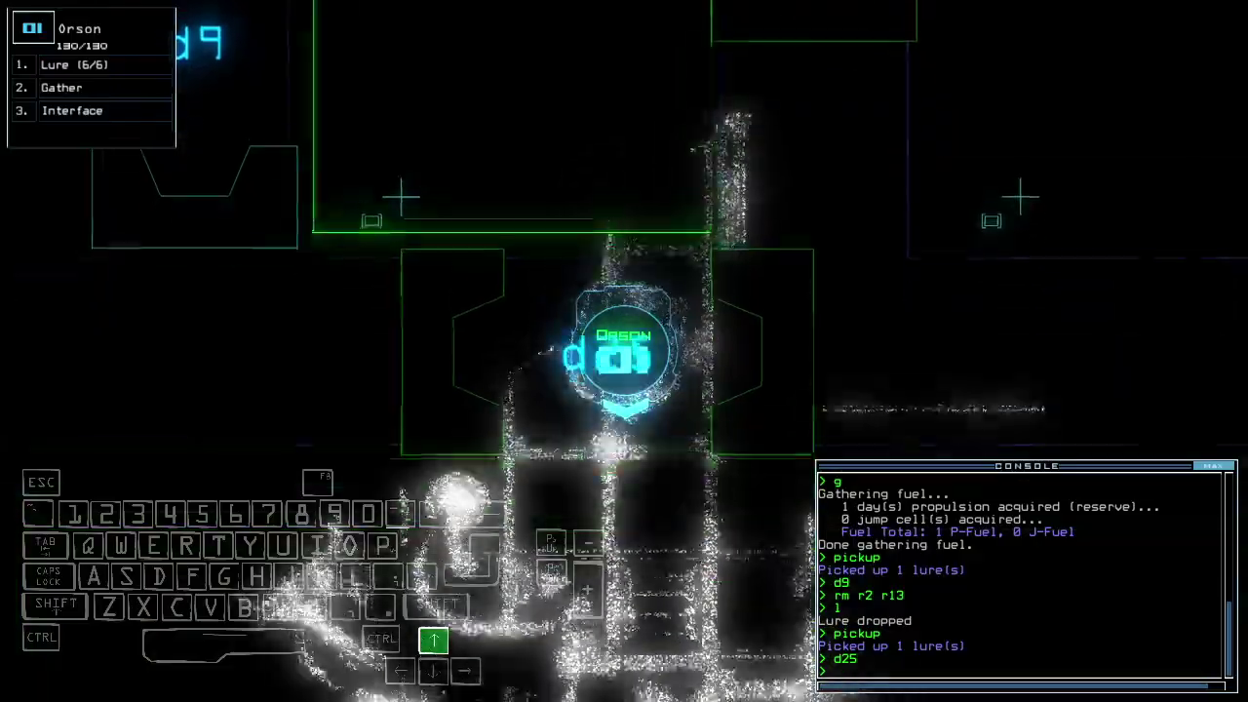
type("l")
key("Return")
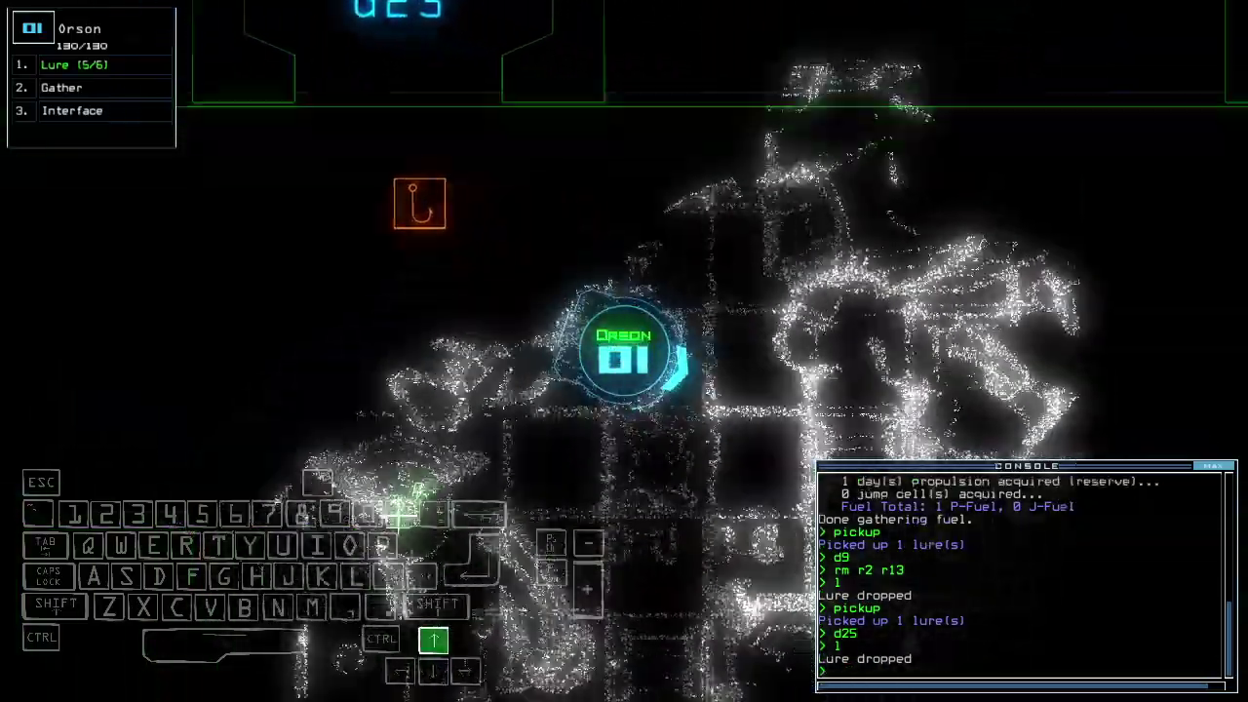
type("dd a3")
key("Return")
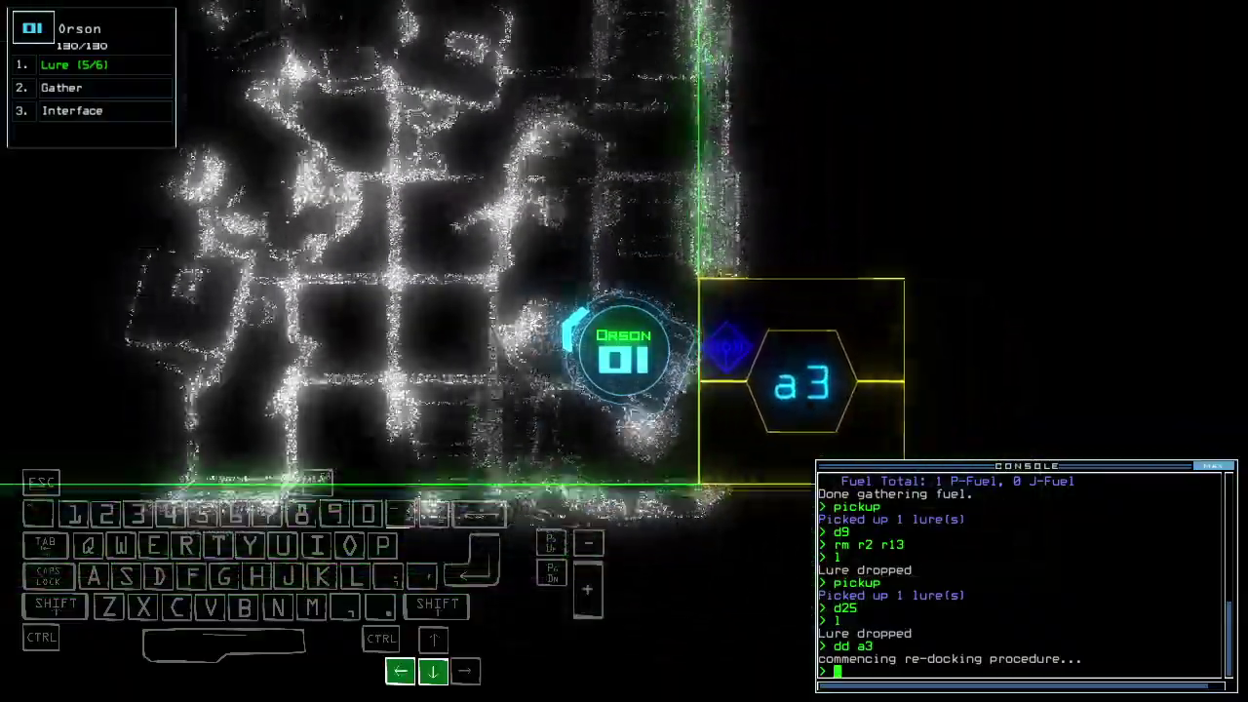
type("arr")
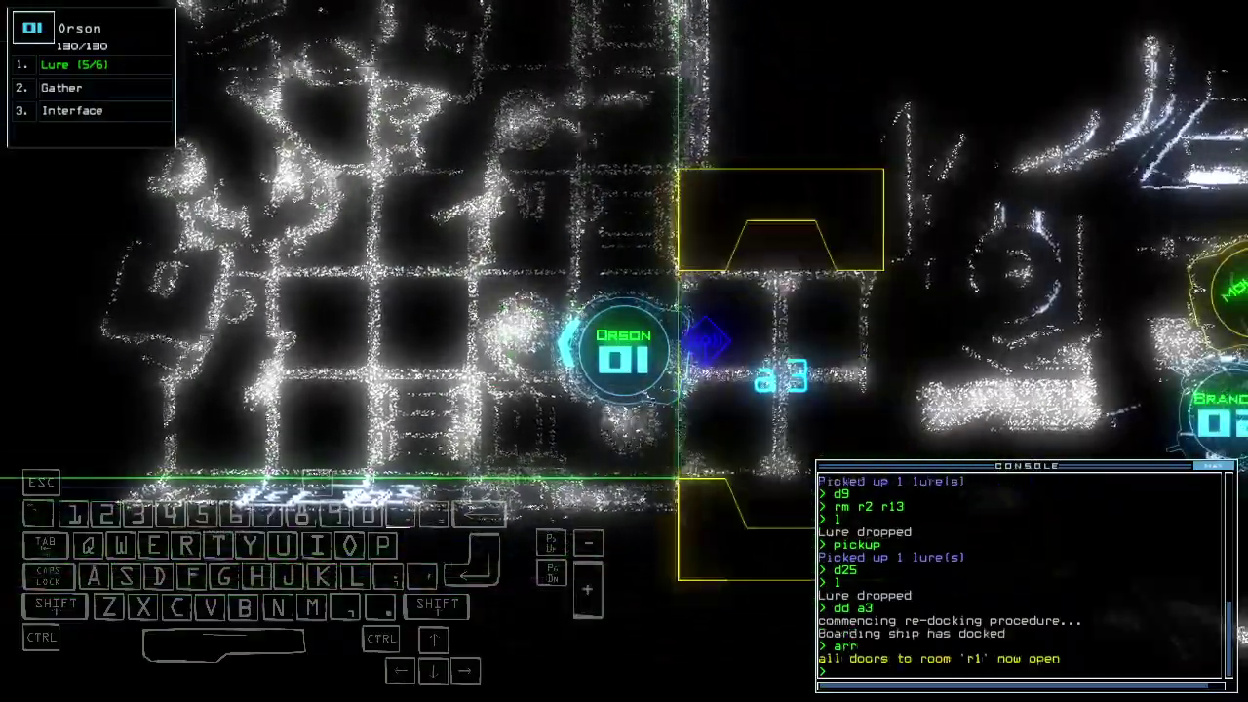
With Orson near d25, open door d7 while the r13 lure is attacked.
key("space")
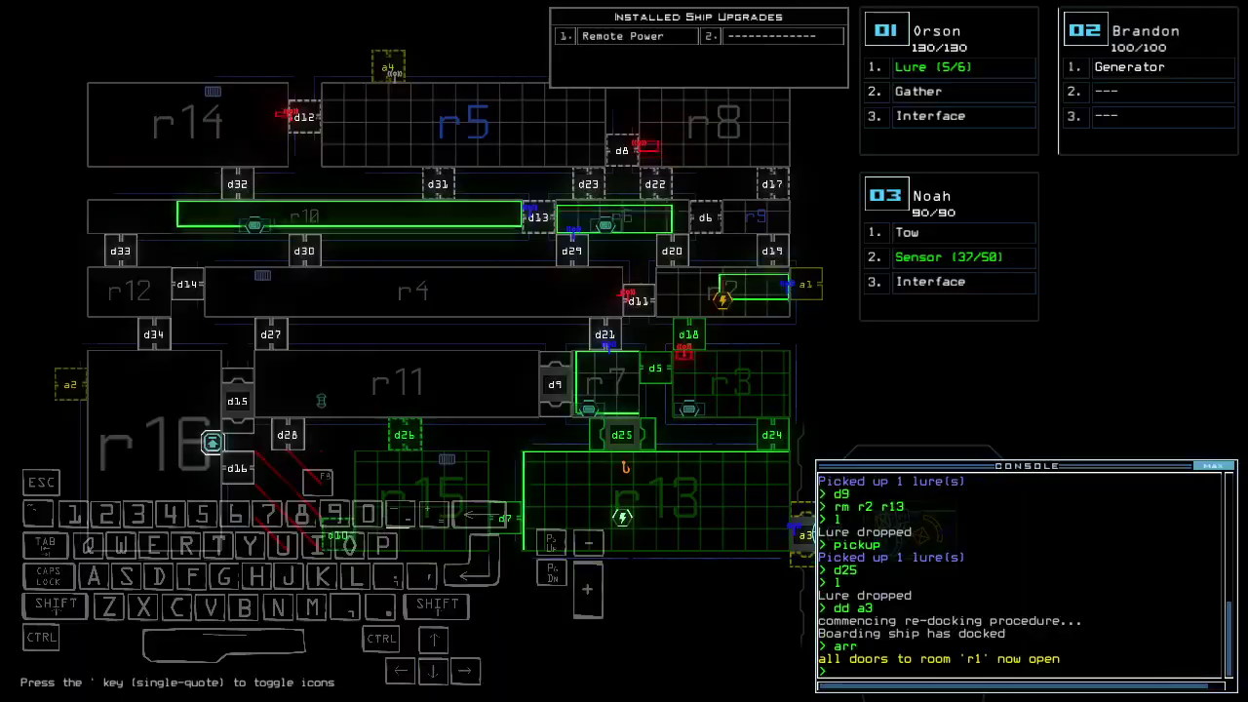
key("space")
type("d7")
key("Return")
key("Up")
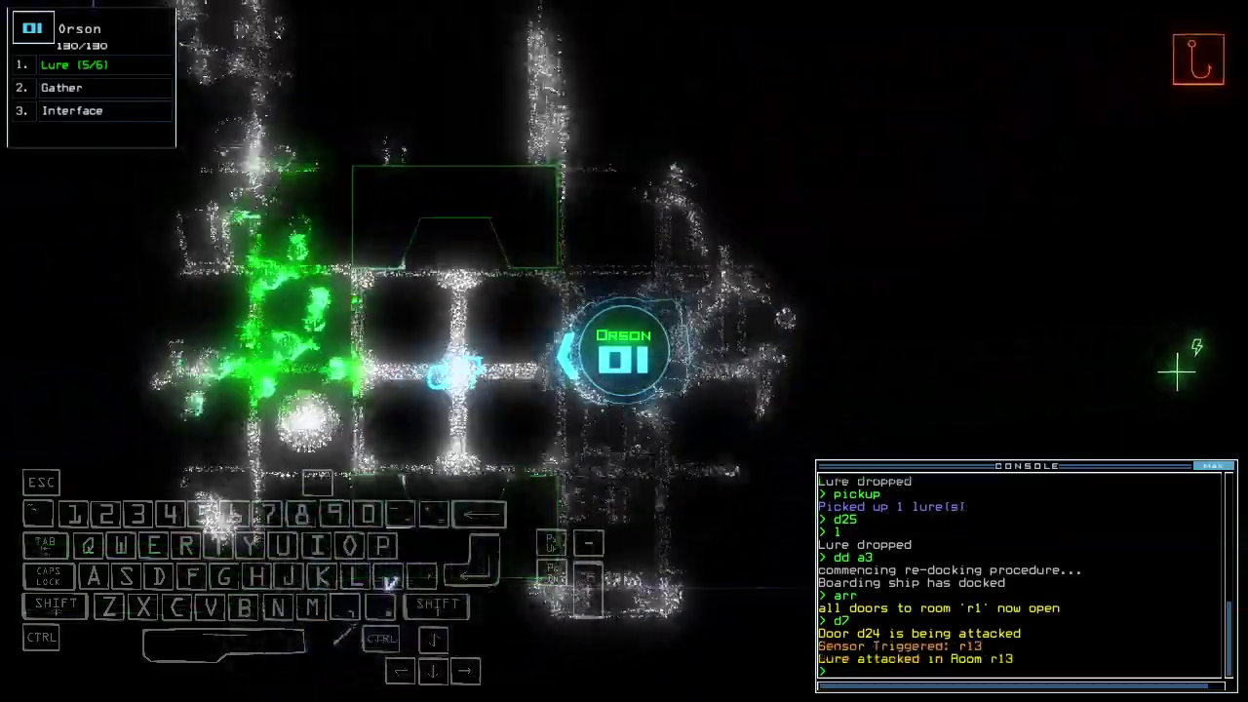
key("space")
key("space")
key("Up")
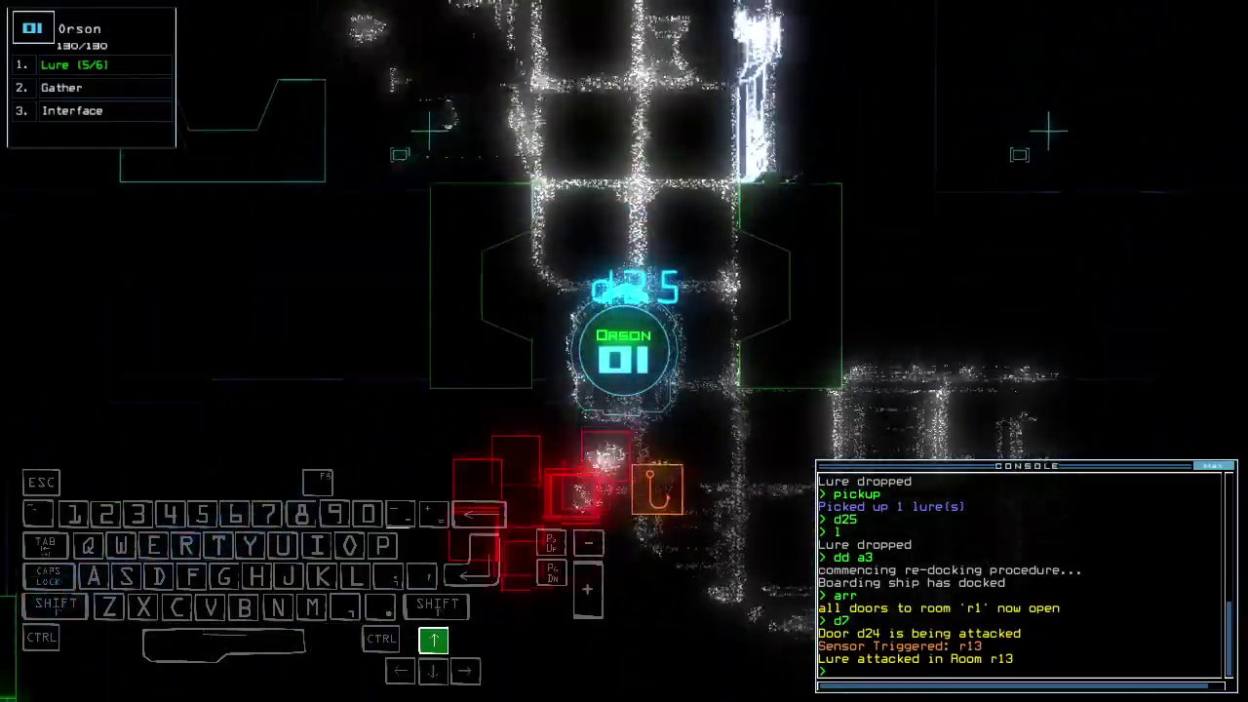
type("c")
Close the two doors beside Orson with cccc and drive him forward.
key("Return")
key("space")
type("d24")
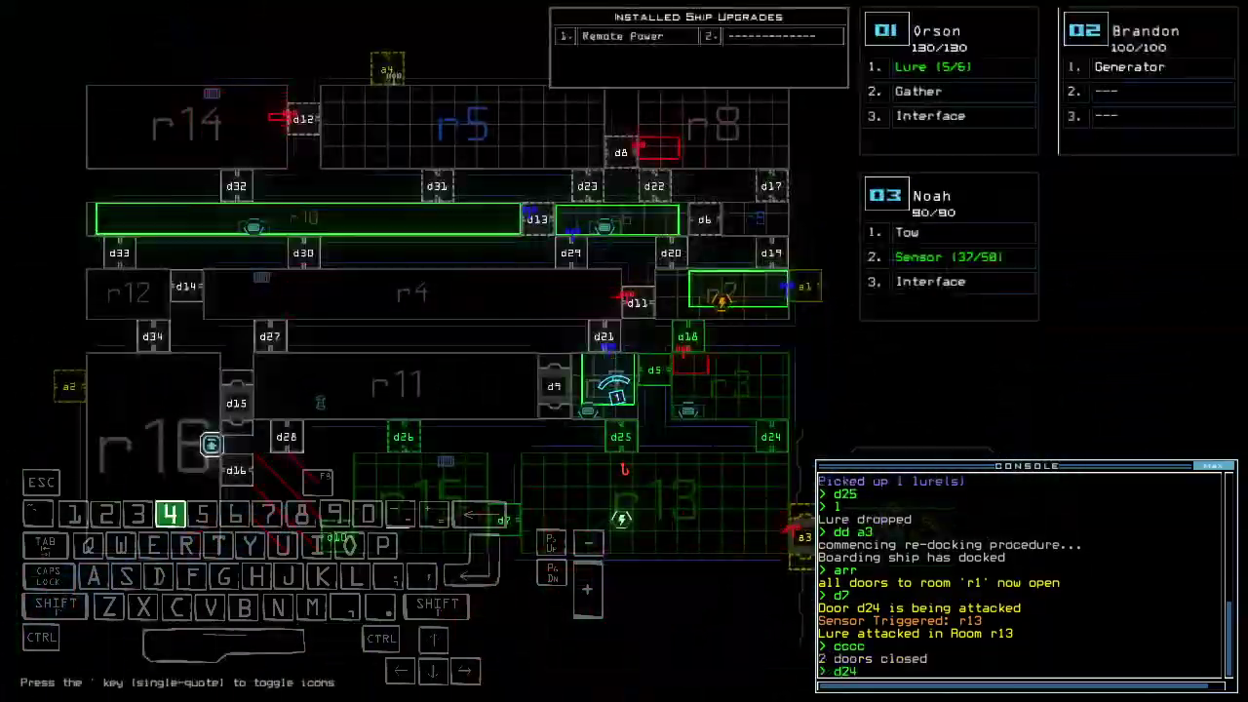
type(";ra")
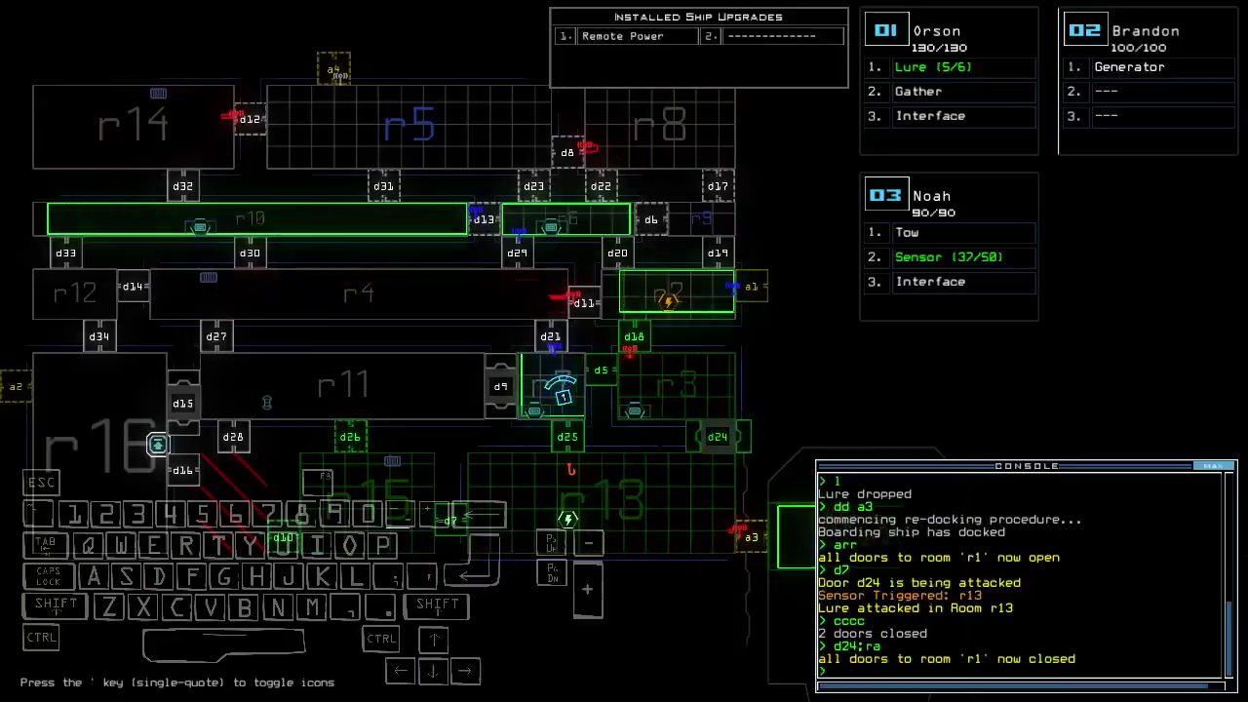
key("space")
key("Up")
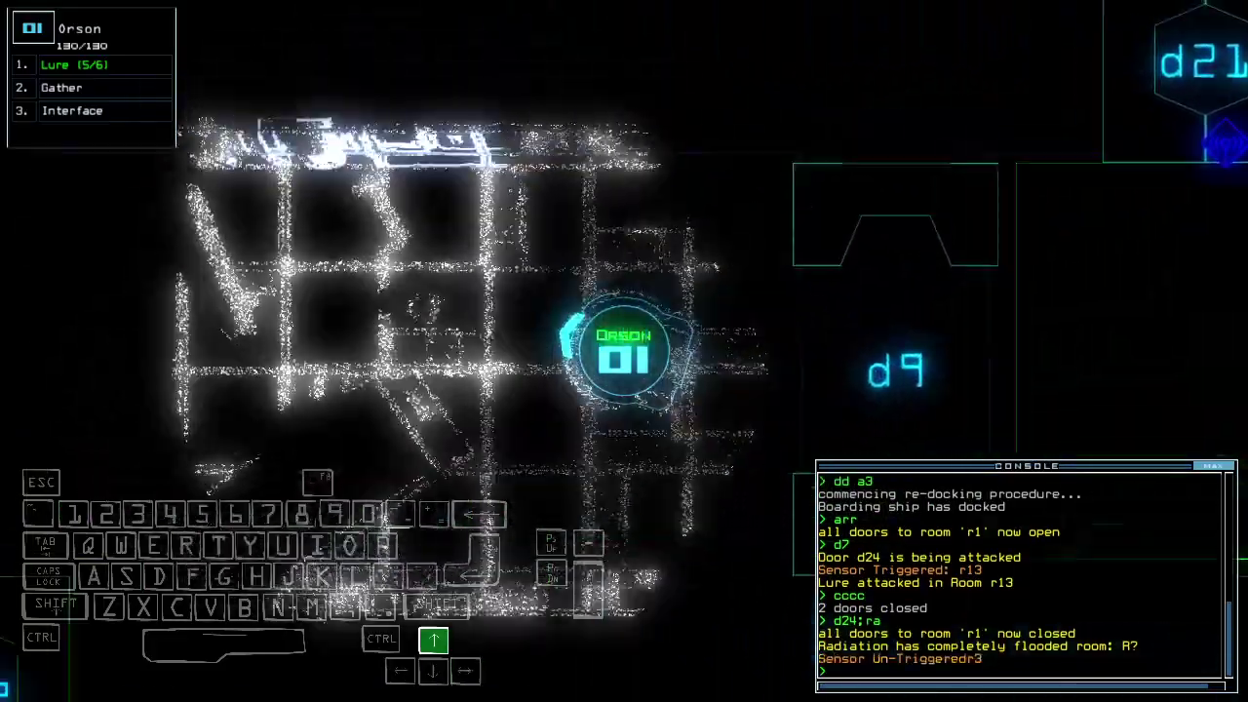
type("l")
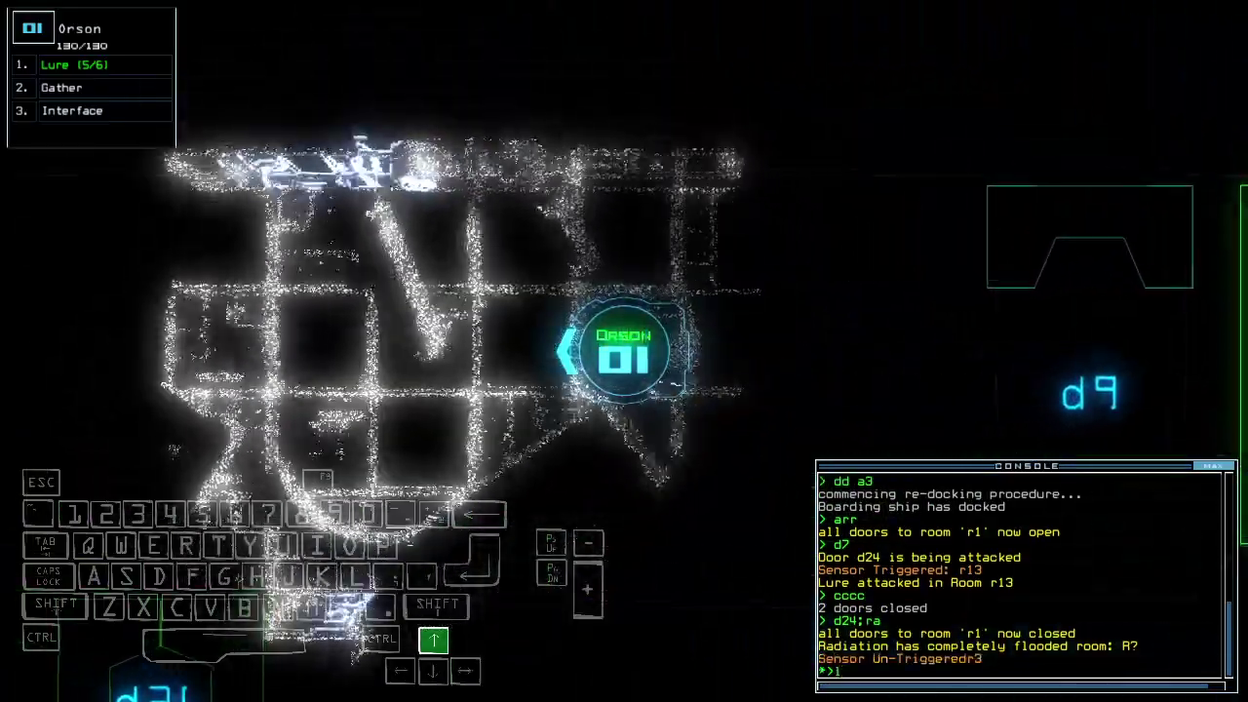
Drop a lure where Orson stands and open door d26 behind it.
key("Return")
type("d26")
key("Return")
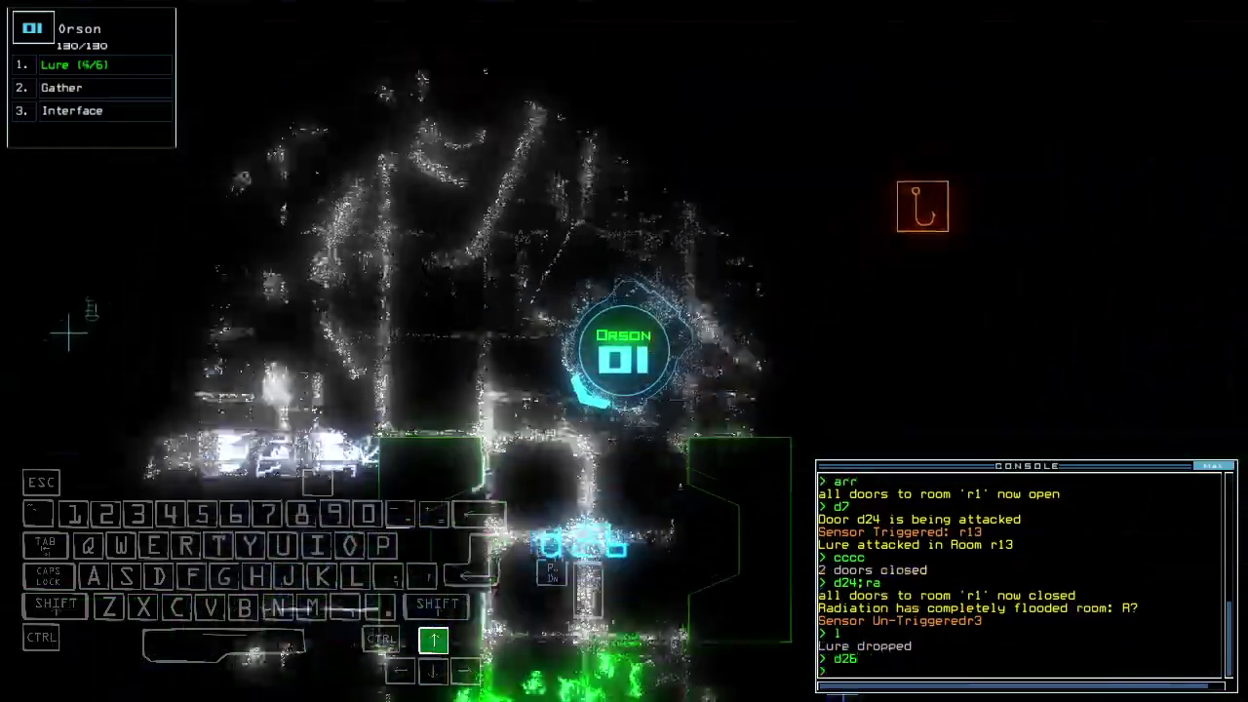
key("space")
key("space")
type("d10 d10")
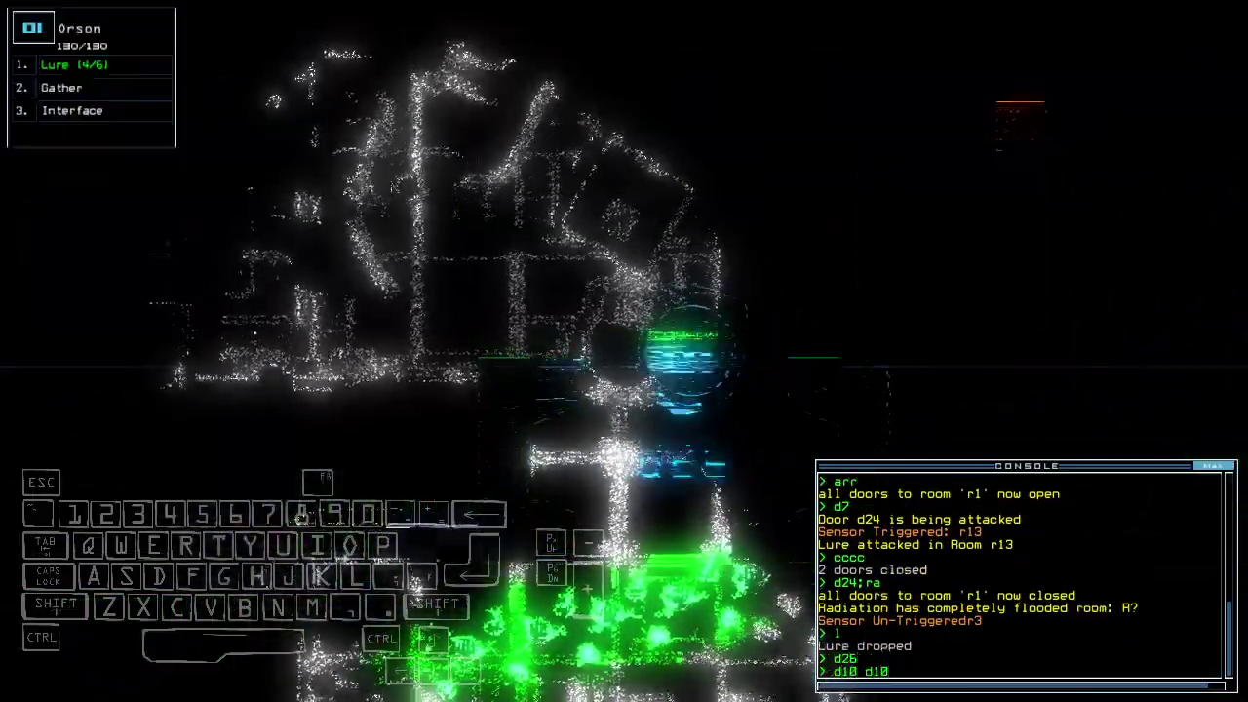
key("space")
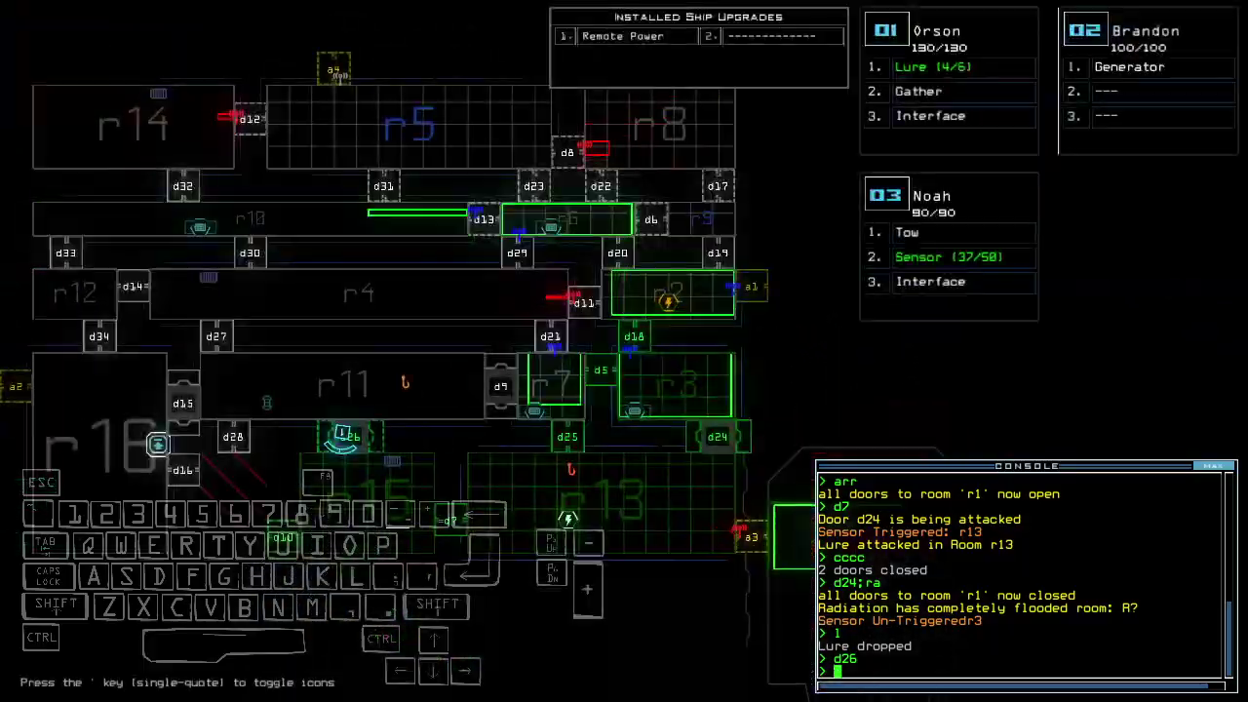
key("space")
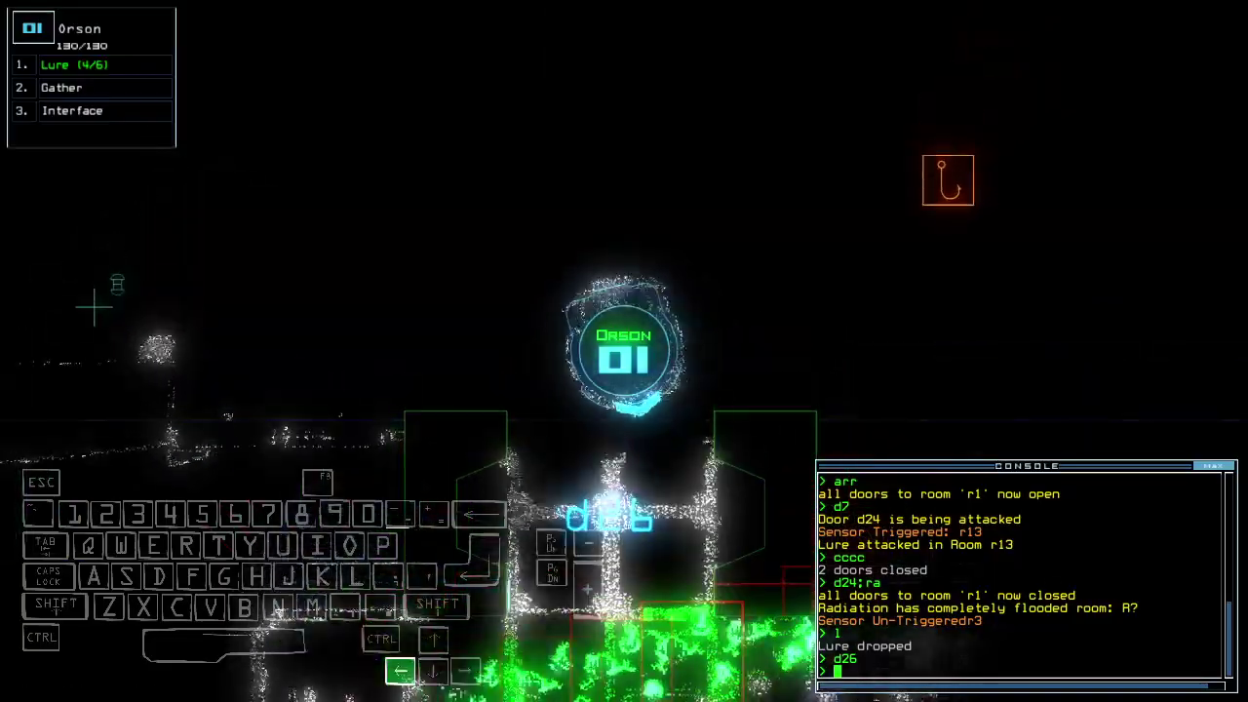
type("pickup")
Pick the lure back up and close the two doors beside Orson.
key("Return")
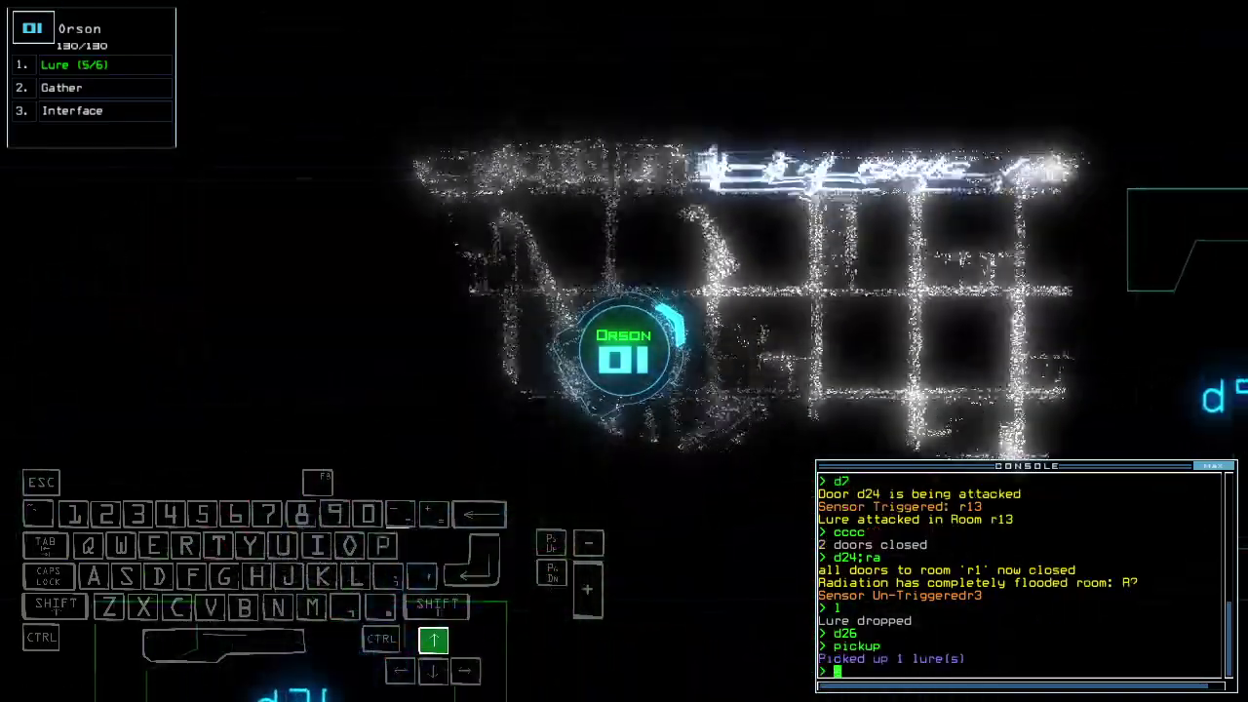
type("cccc")
key("Return")
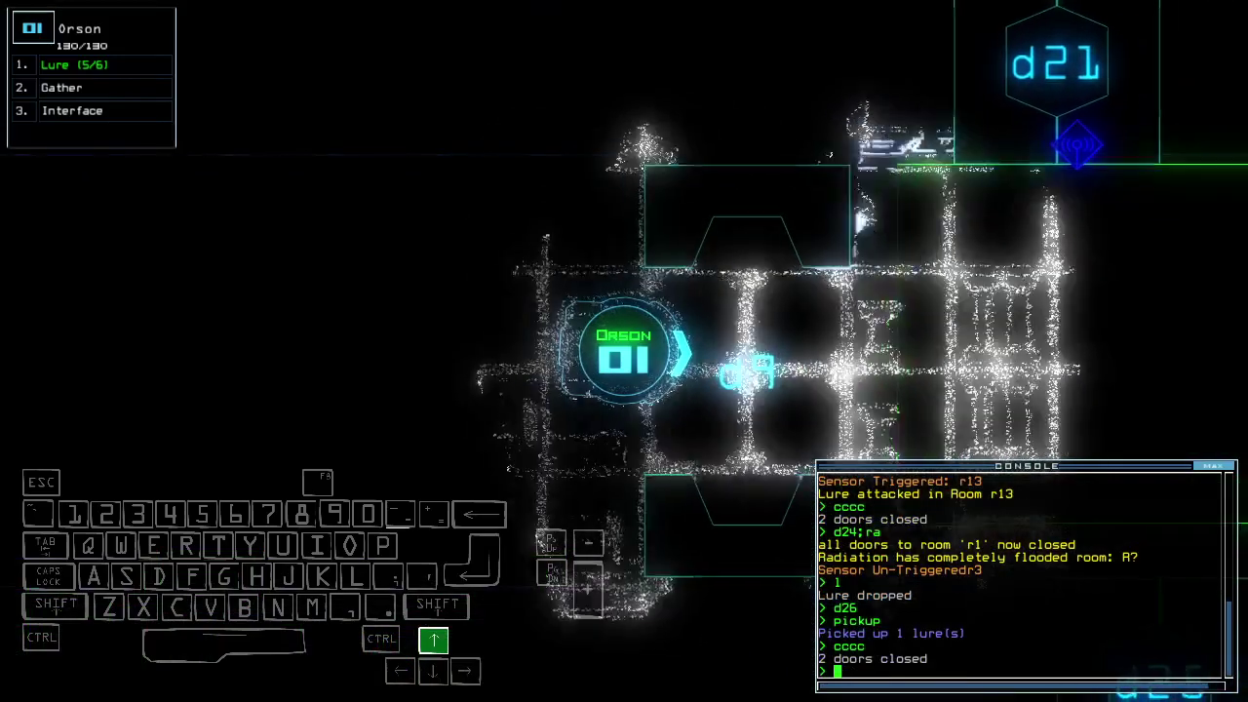
key("space")
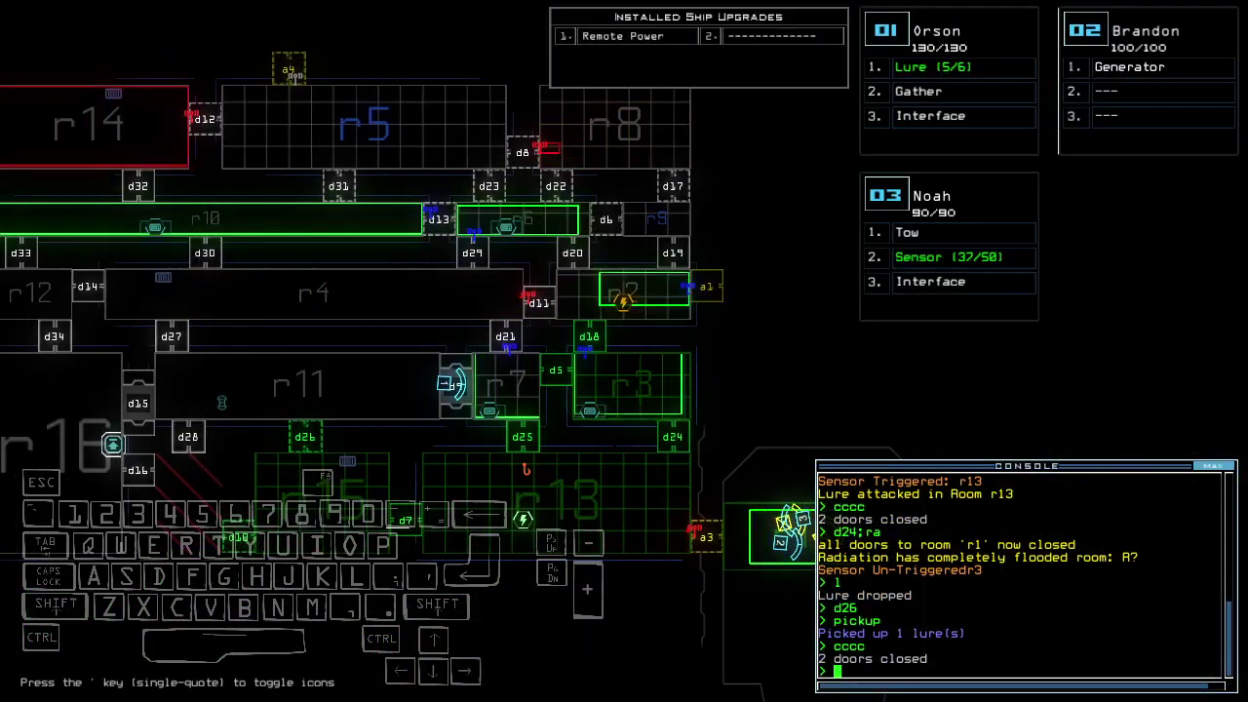
key("space")
key("space")
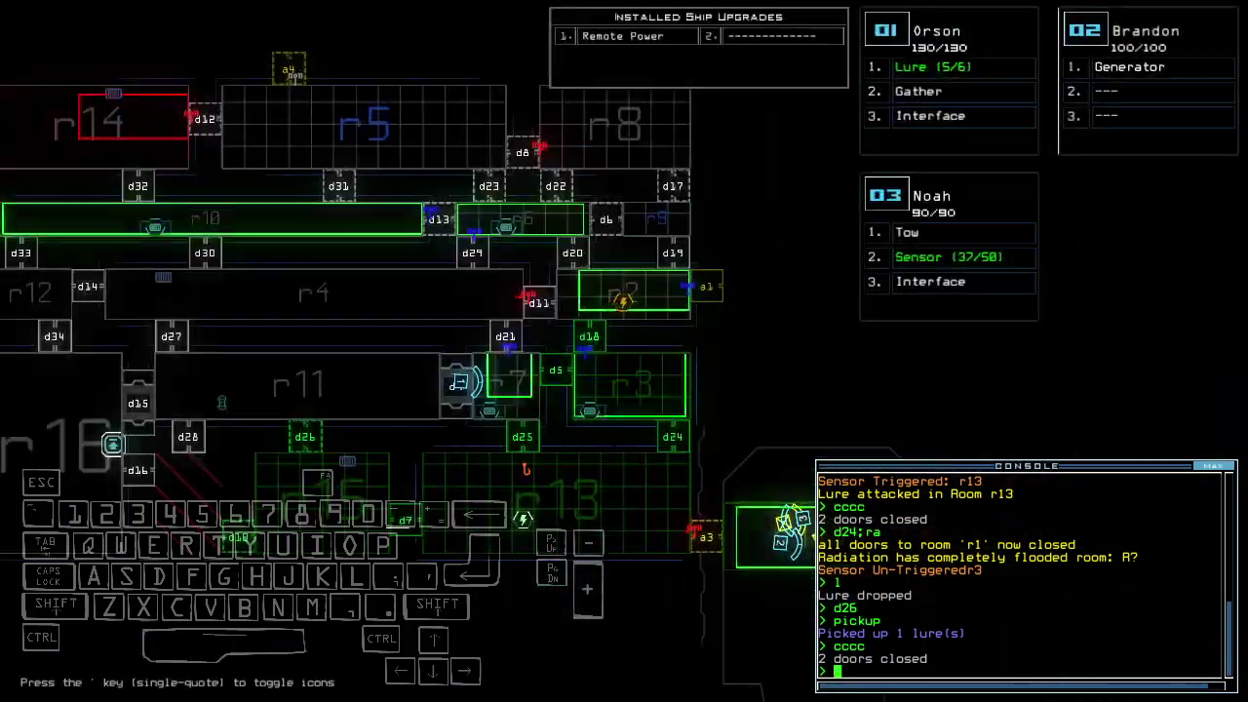
key("Left")
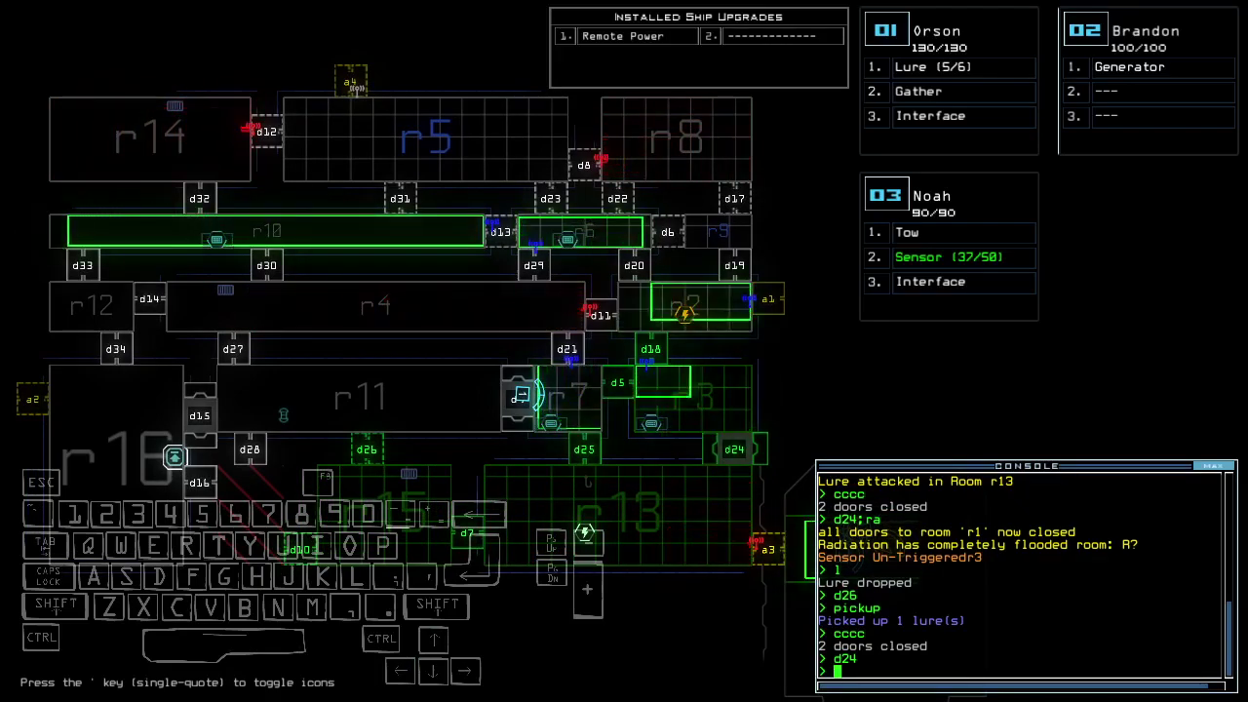
Enter f r15, after which the sensor triggers in r3 and clears in r13.
key("Return")
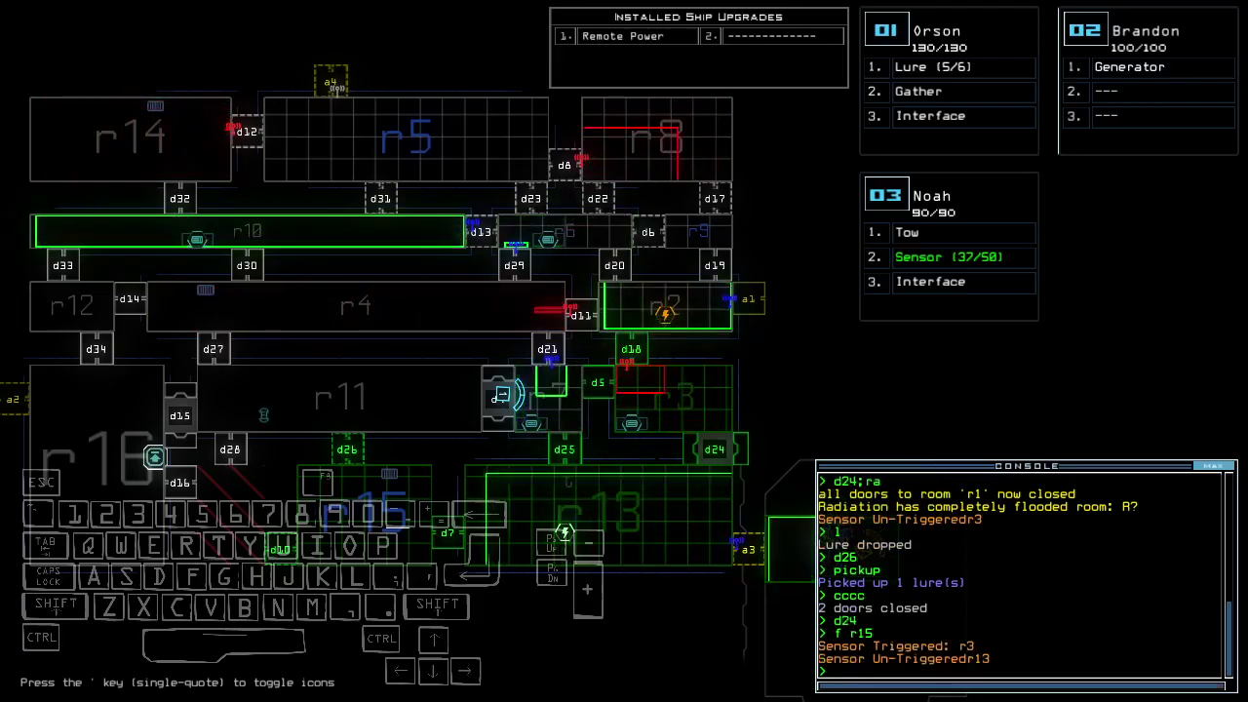
type("1")
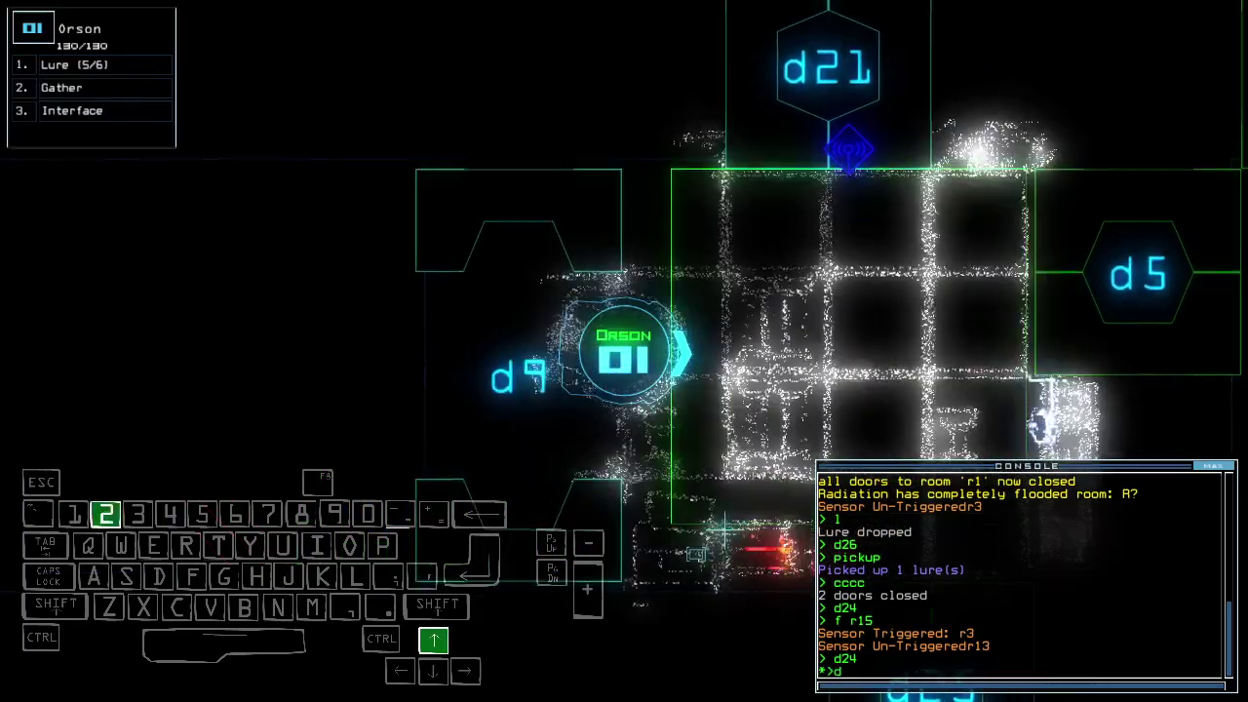
type("d25")
Open door d25, drive Orson through, and drop a lure.
key("Return")
key("Up")
key("Right")
key("Up")
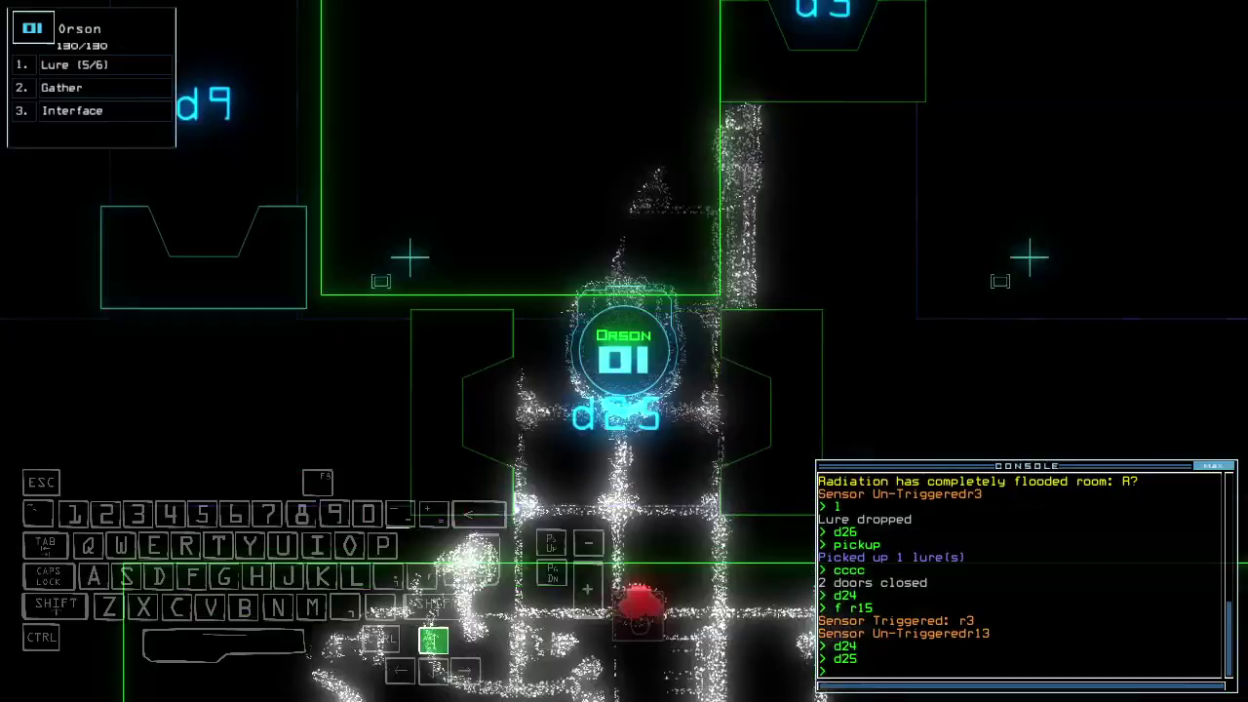
key("Return")
type("l")
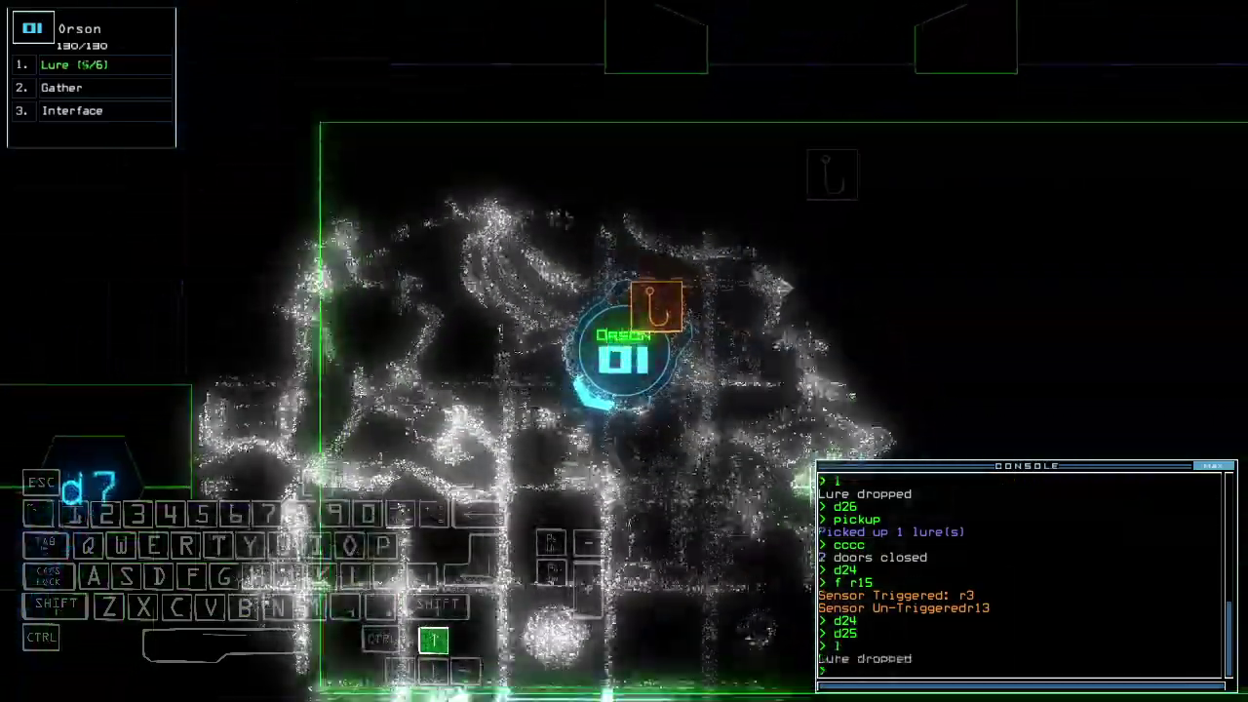
type("d7")
Open door d7, back Orson away, and recover the dropped lure.
key("Up")
key("Return")
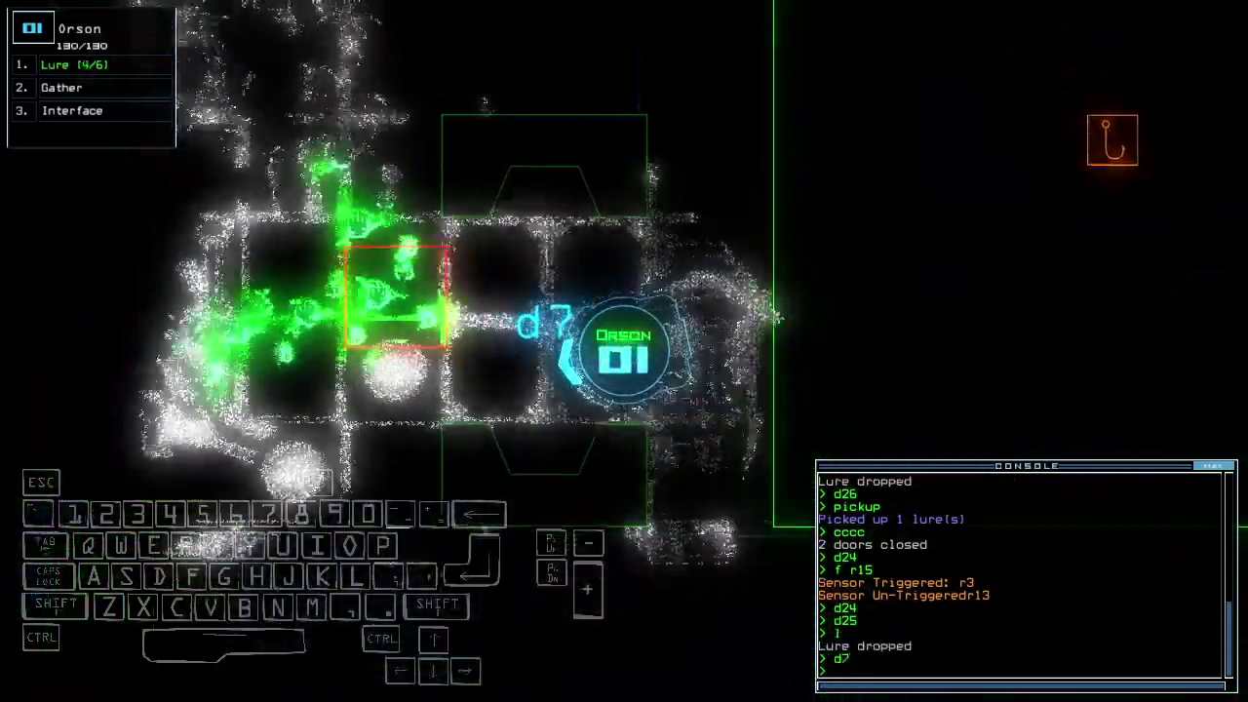
key("space")
key("space")
key("Down")
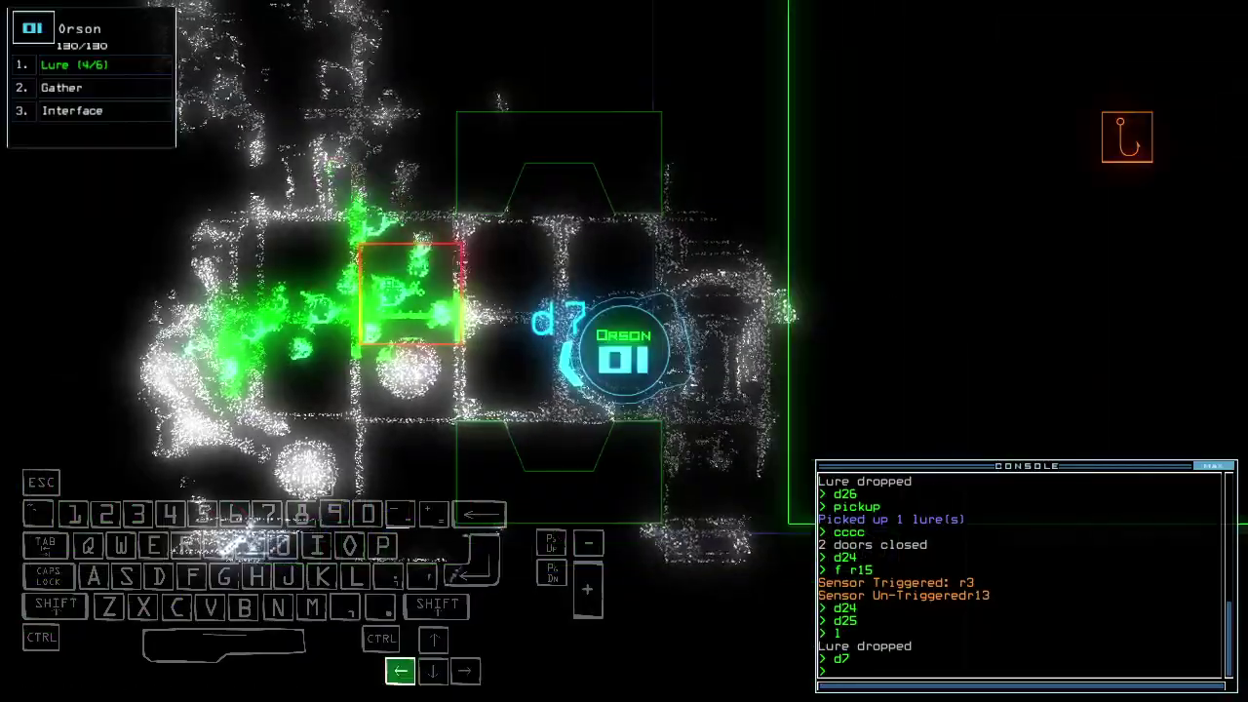
type("pickup")
key("Return")
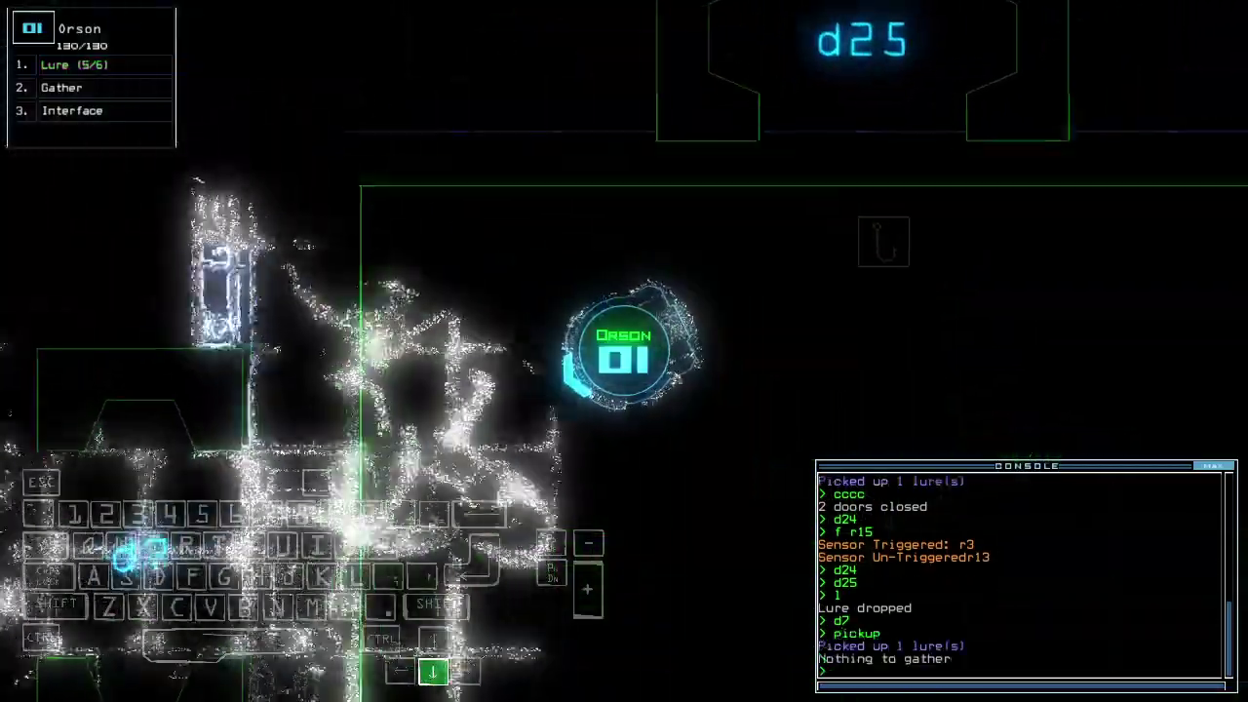
key("Down")
key("Left")
key("Left")
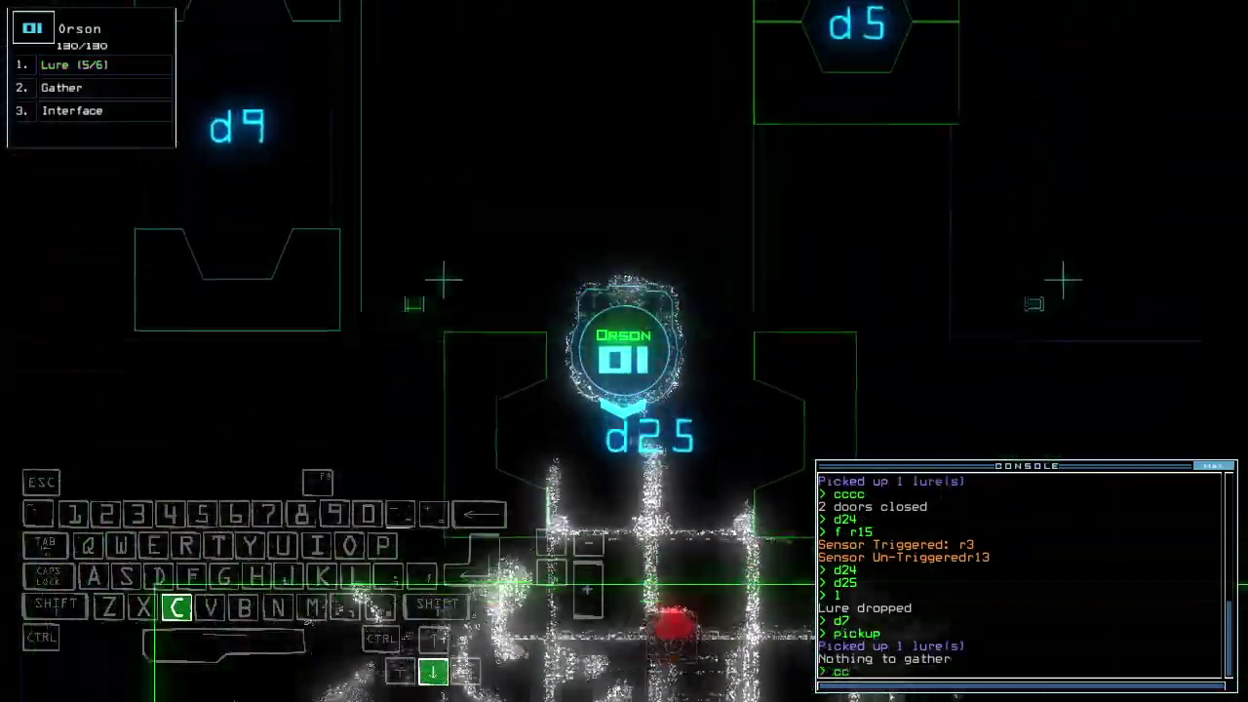
type("cccc")
Close nearby doors, open and close d26, and recover lures to 5/6.
key("Return")
key("Up")
key("Up")
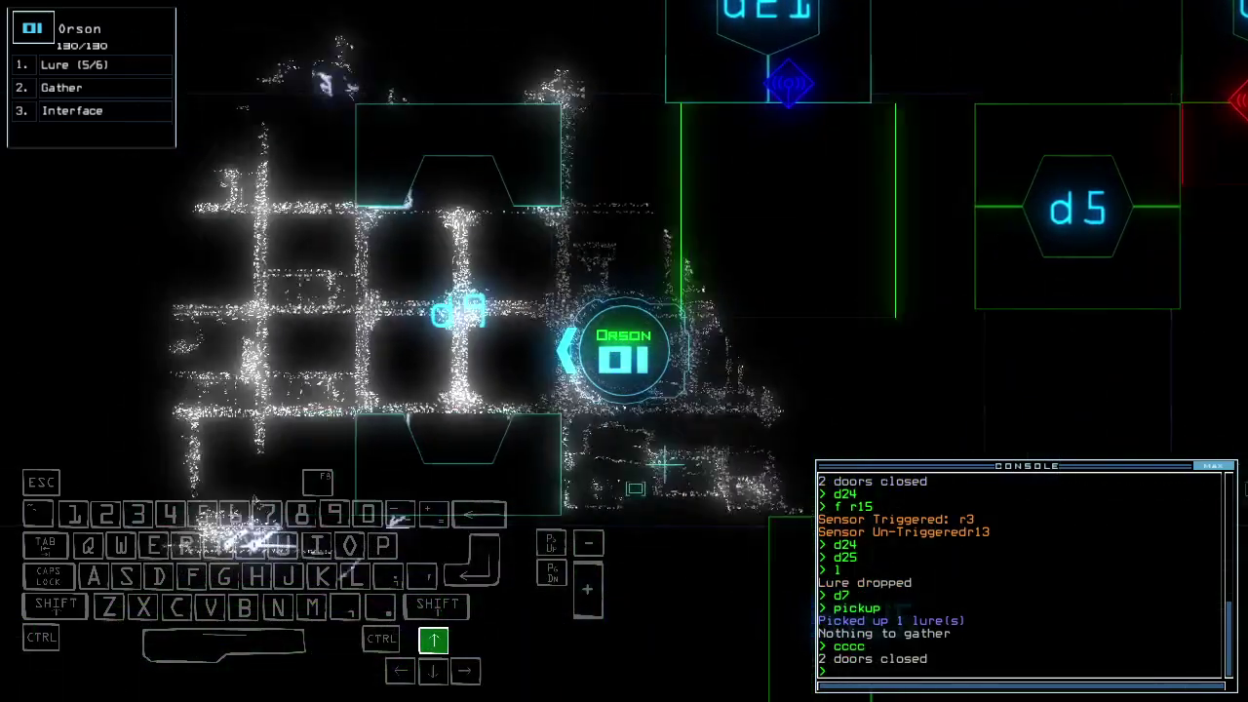
key("space")
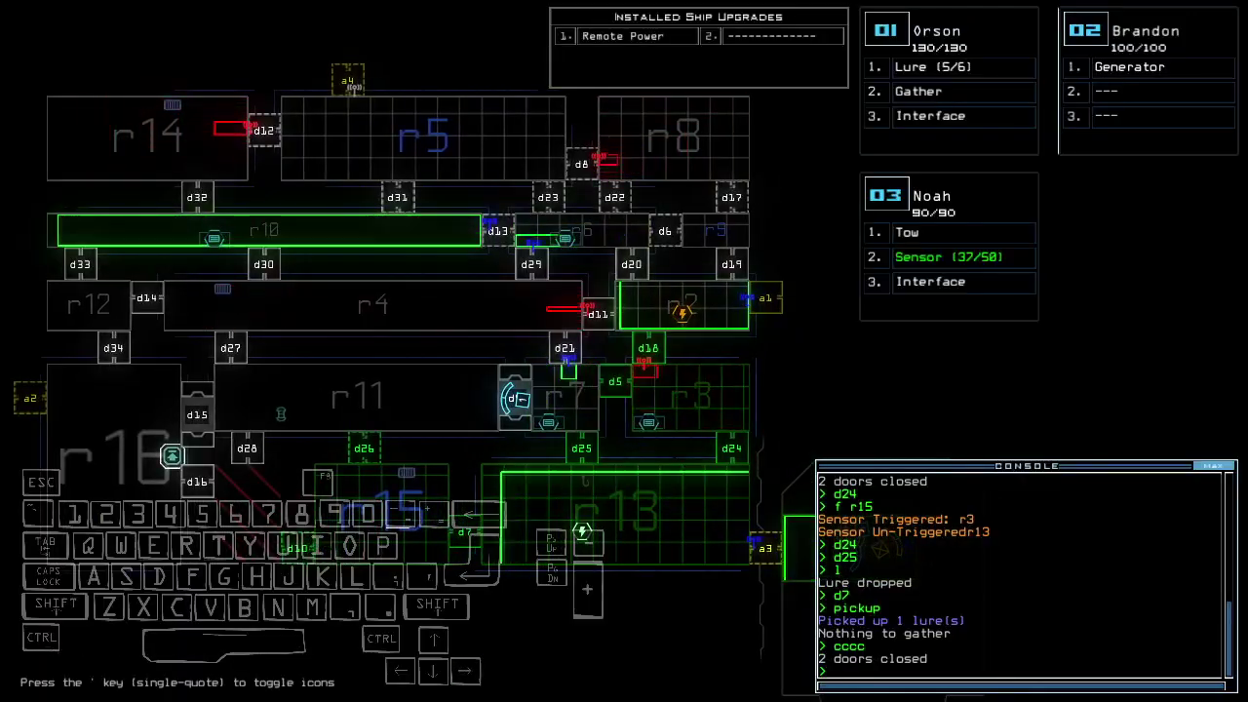
key("Up")
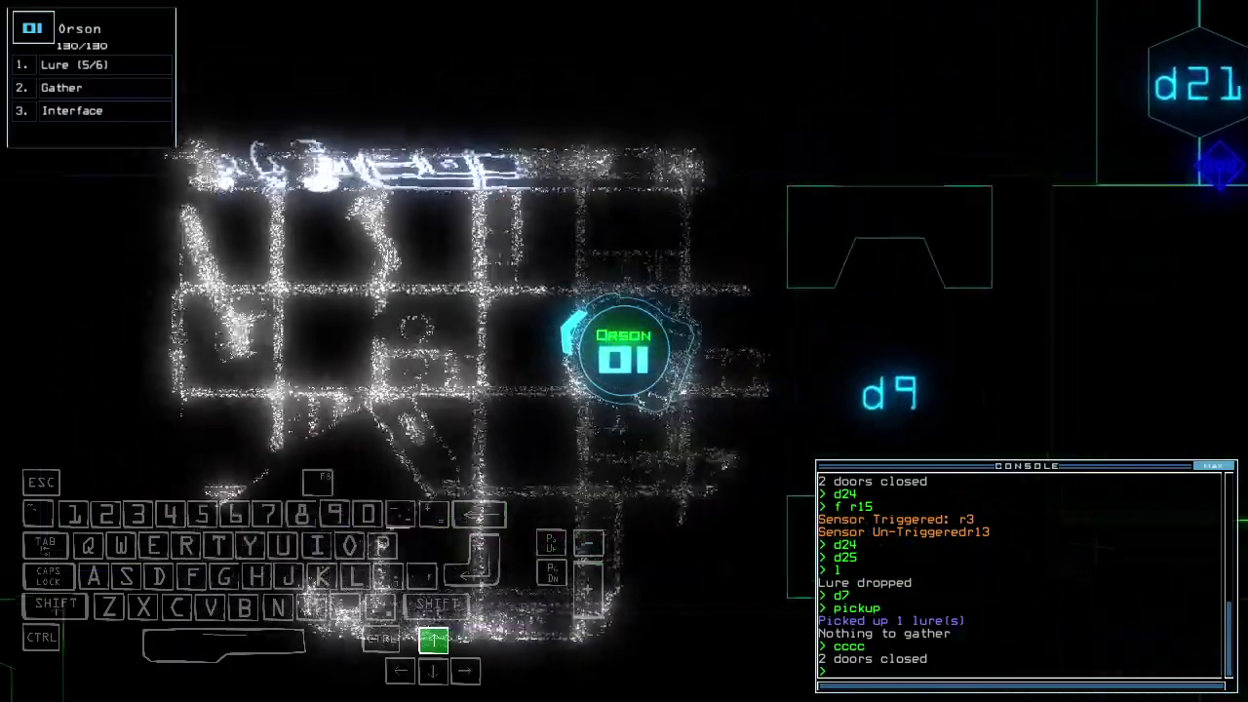
type("1")
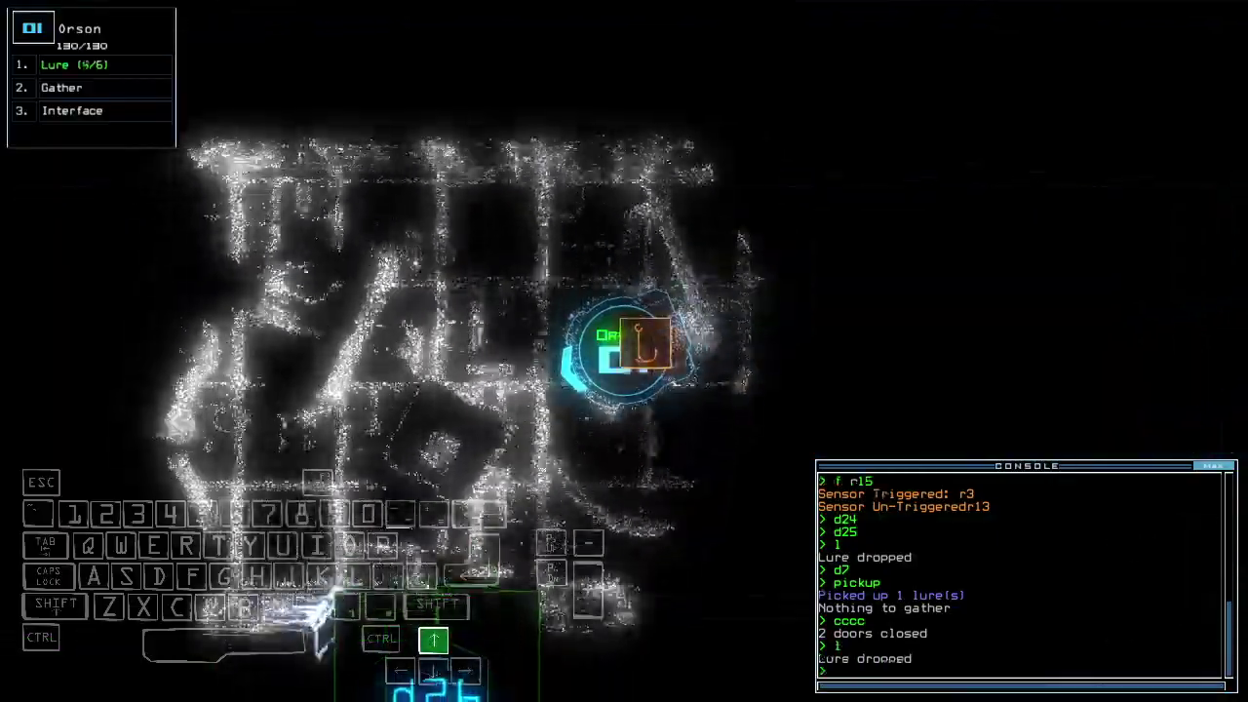
type("d26")
key("Return")
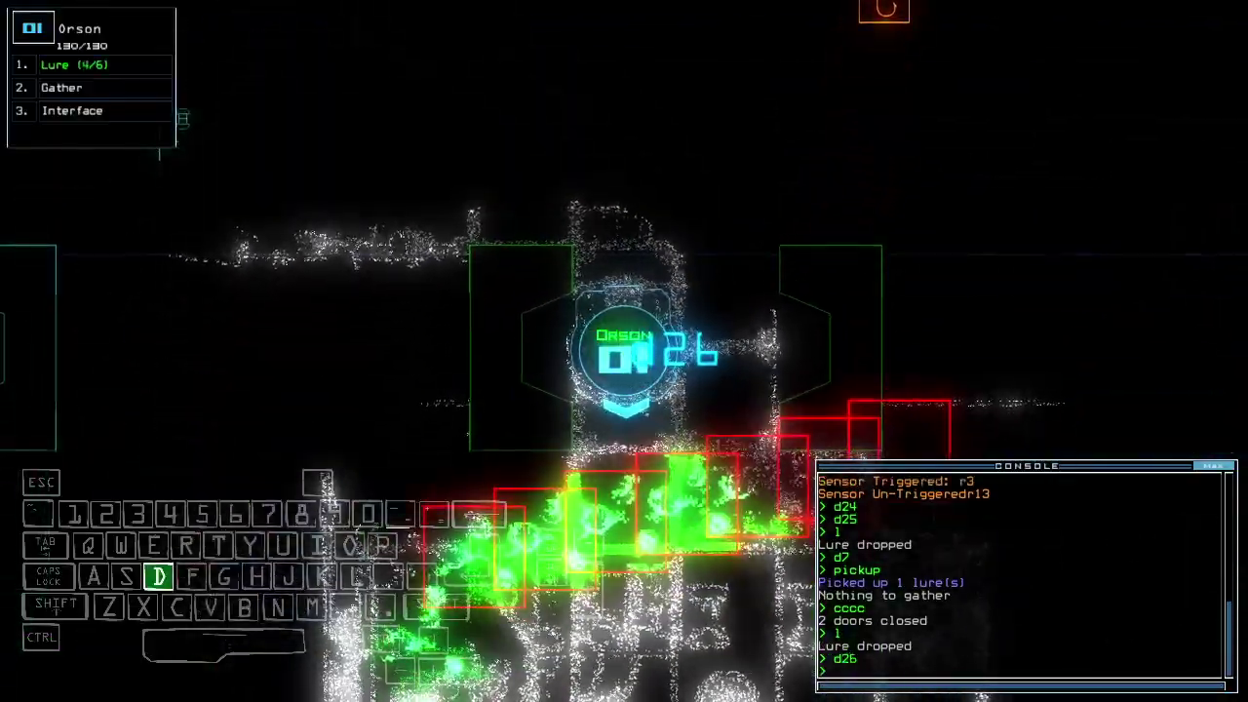
type("d26")
key("Return")
type("pi")
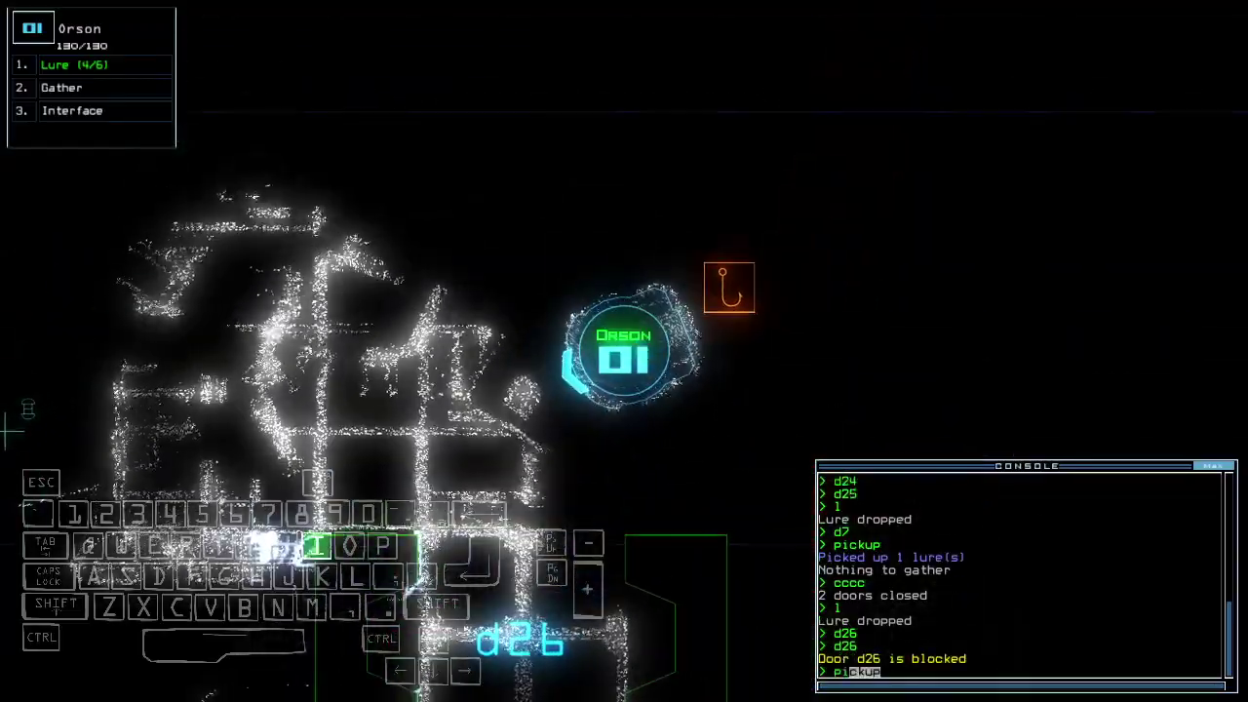
key("space")
key("space")
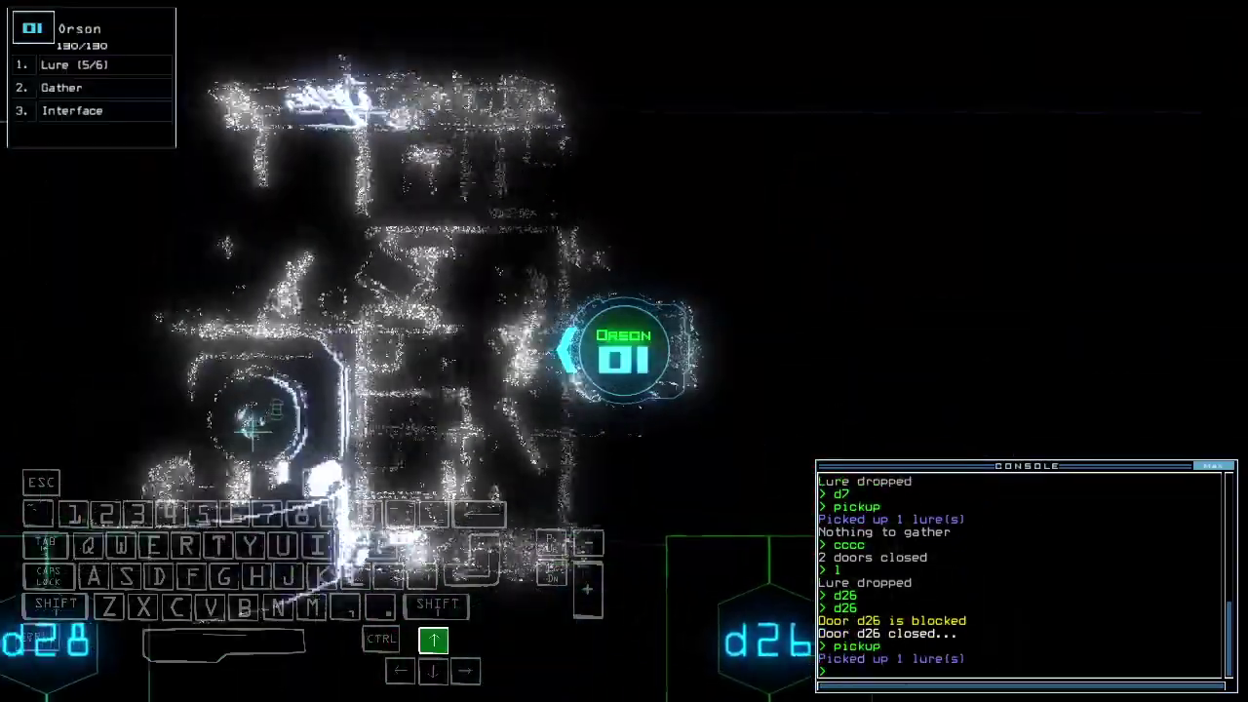
key("Up")
key("Up")
key("Up")
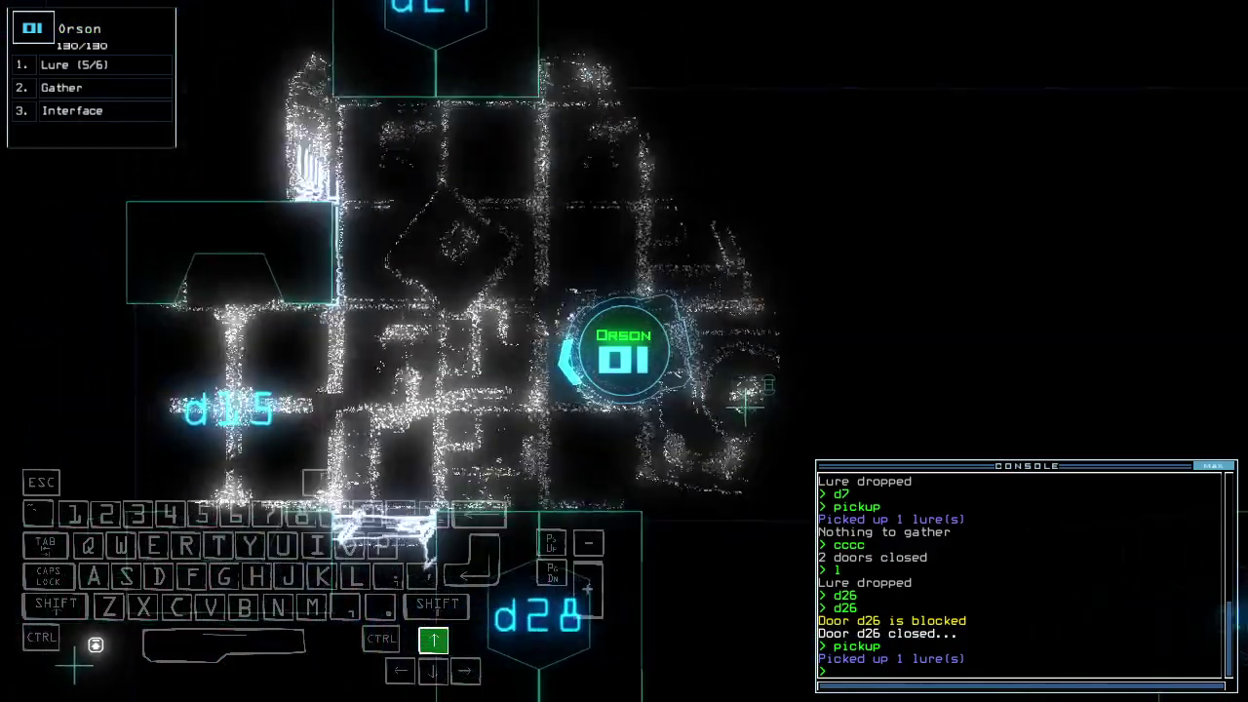
key("space")
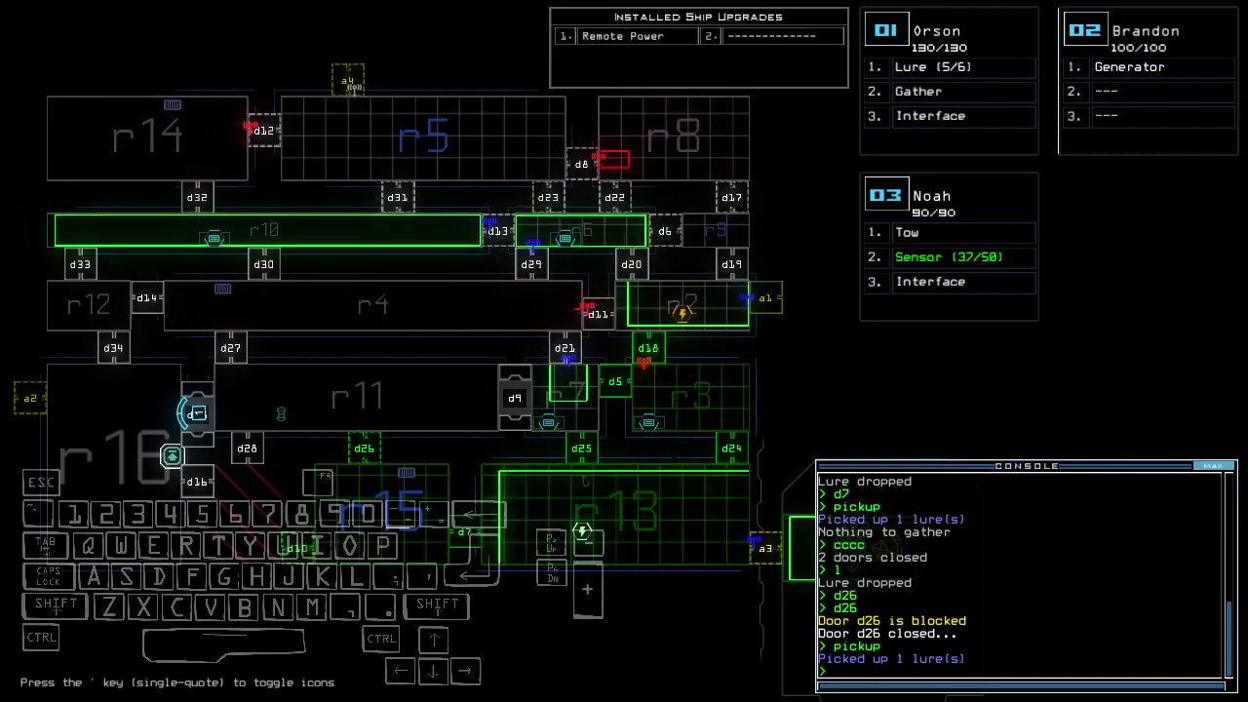
type("dd a2")
Re-dock at a2, enter rm r13 r2, open d9 and d21, and probe r7.
key("Return")
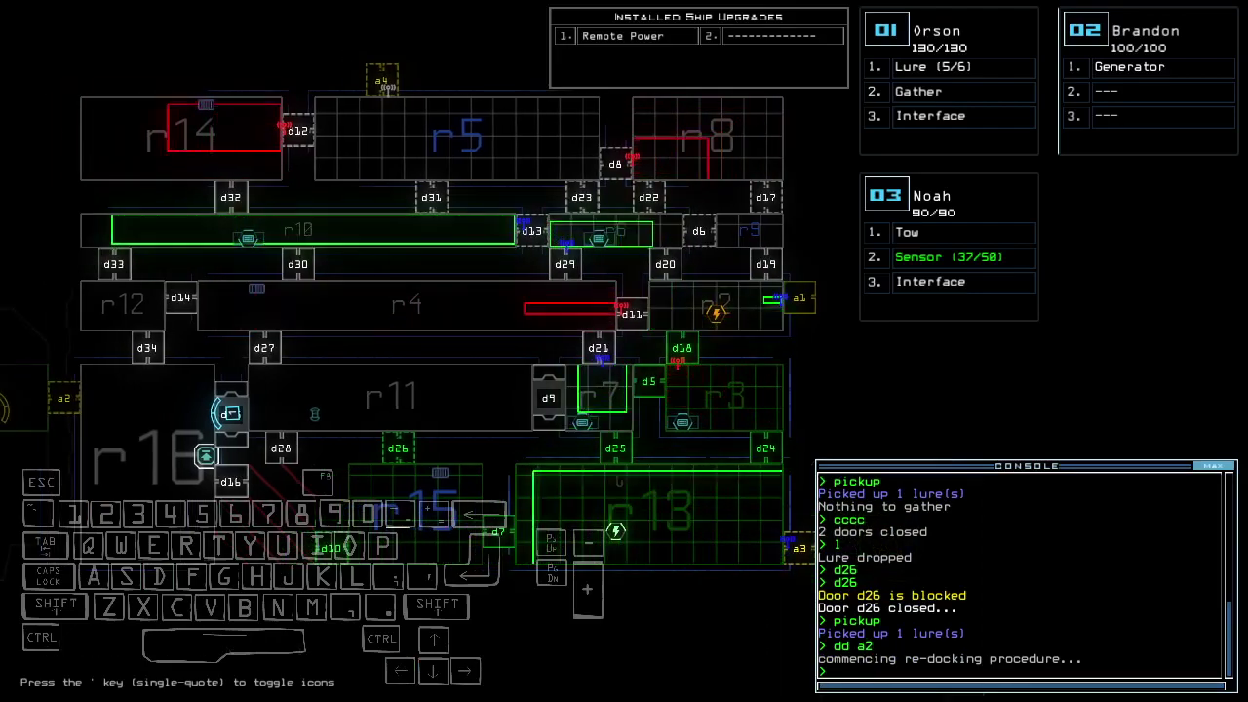
type("r")
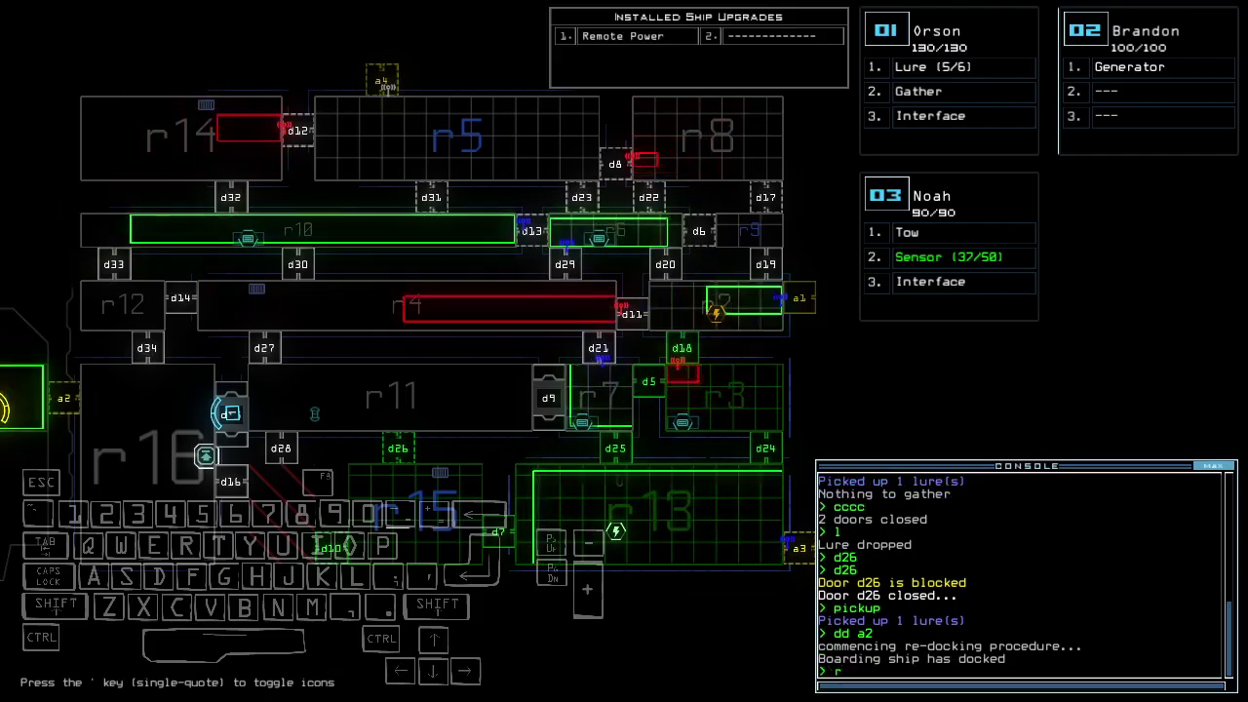
type("m r13 r2")
key("Return")
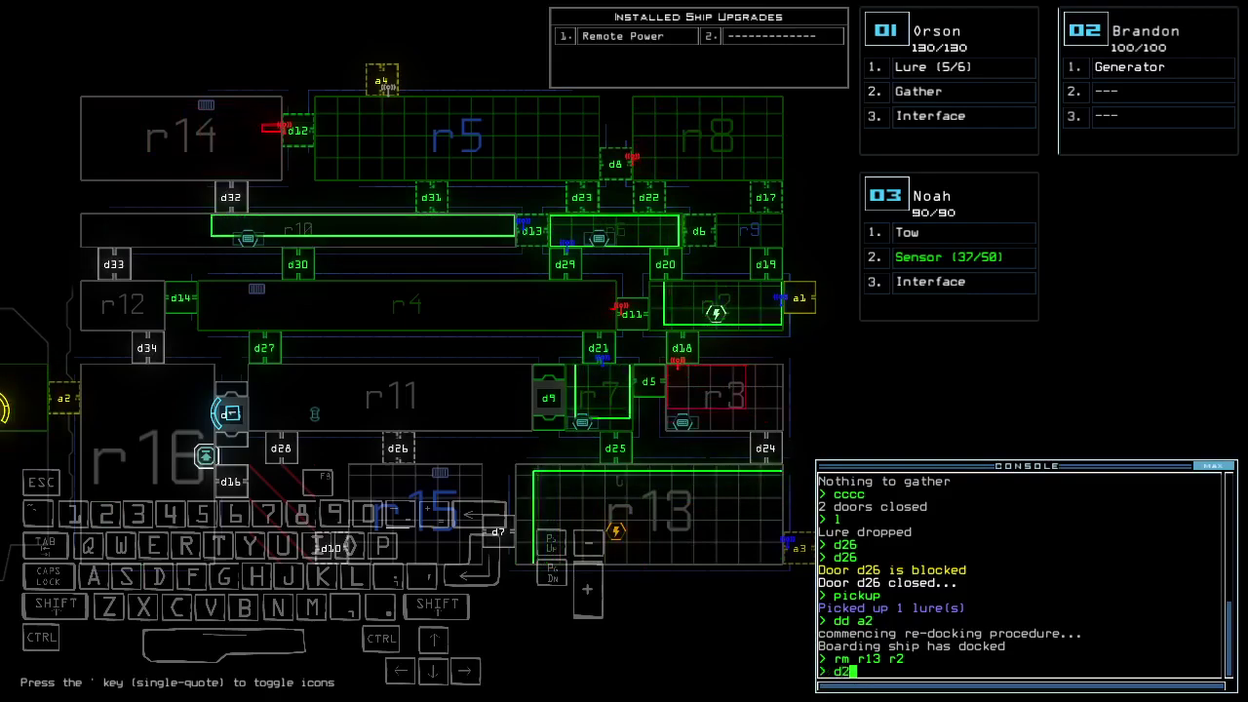
type("d9 1")
key("Return")
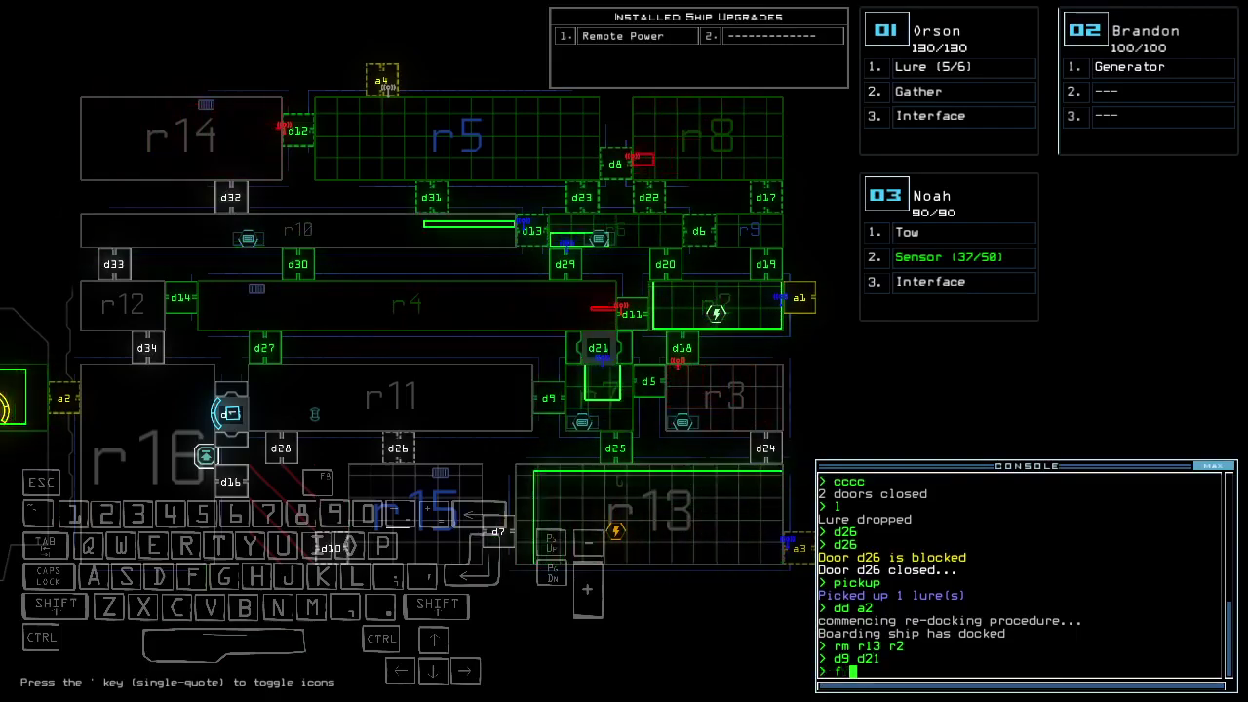
type("r7")
key("Return")
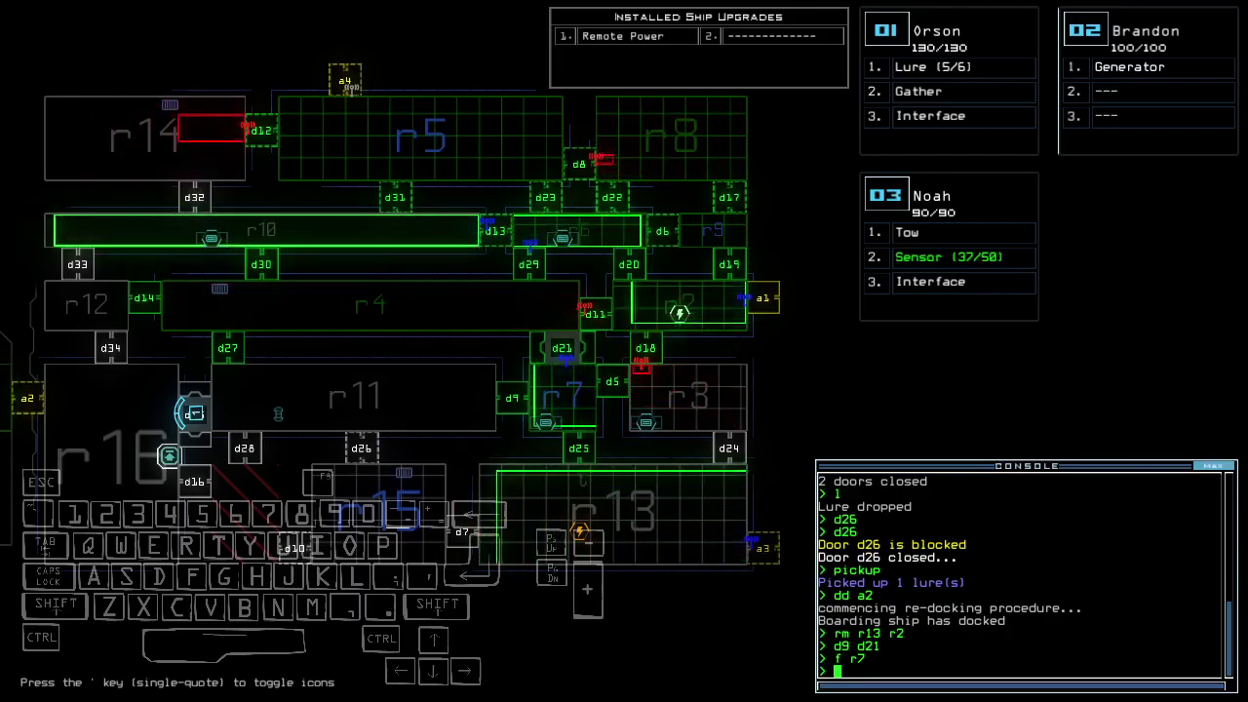
type("d21")
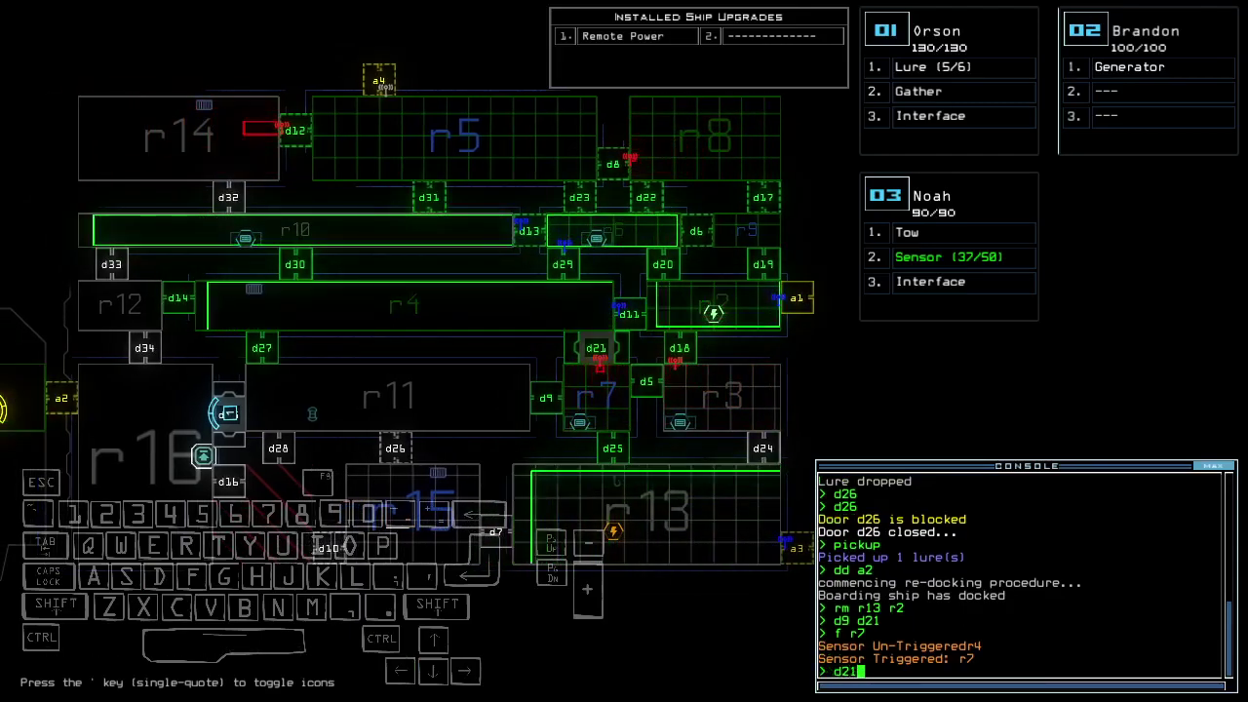
Open doors d21 and d27 and drive Orson into the next room.
key("Return")
type("1d2")
key("Up")
key("Right")
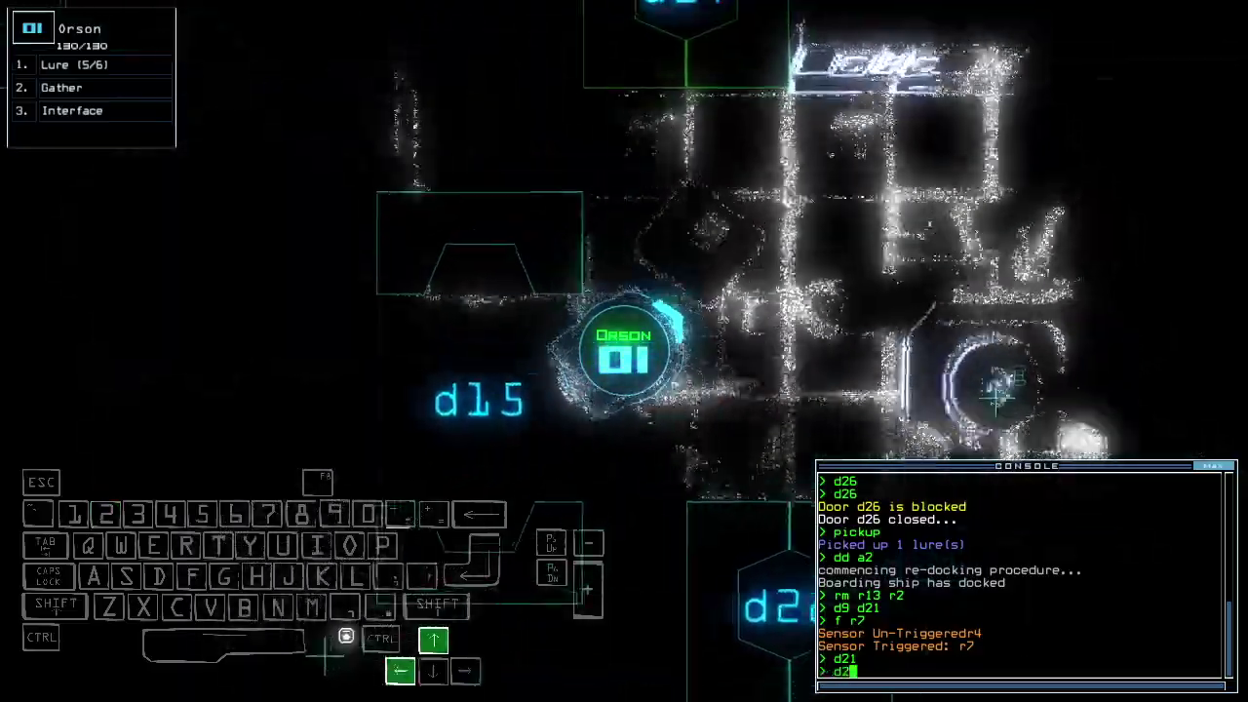
type("7")
key("Return")
key("Up")
key("Left")
key("Up")
key("Left")
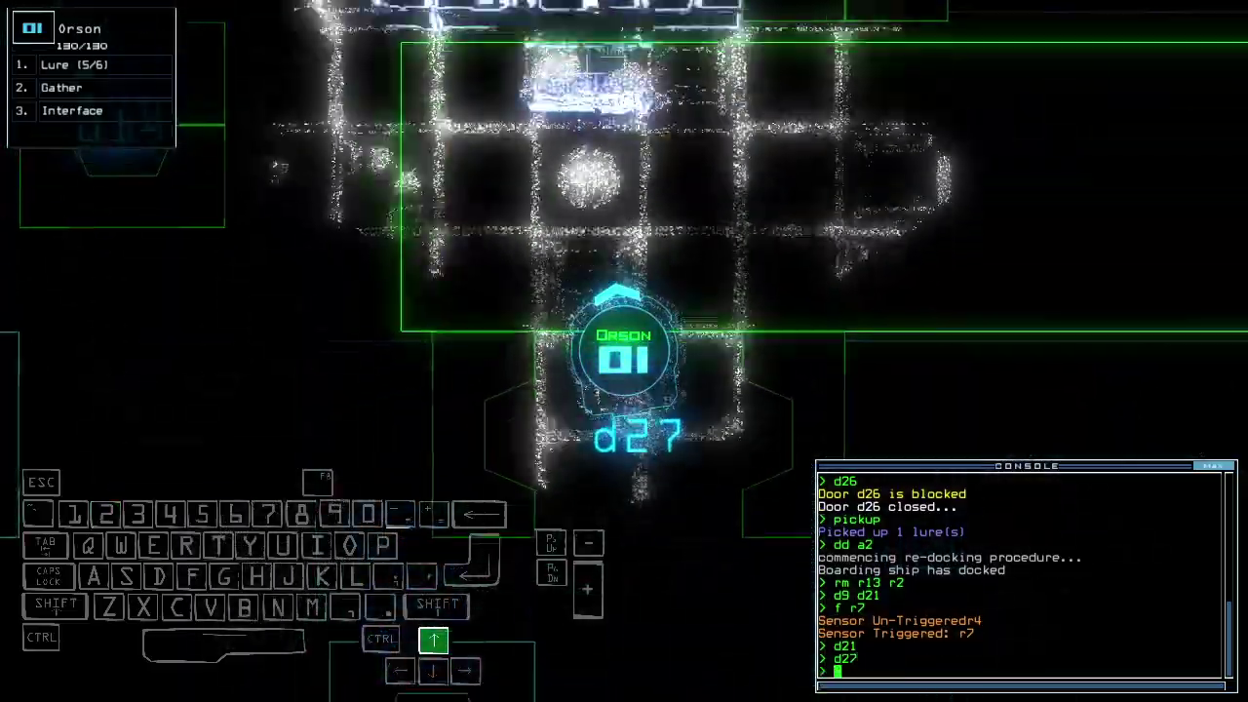
type("d14")
Drop a lure, take Orson through door d14, and collect the scrap beyond it.
key("Return")
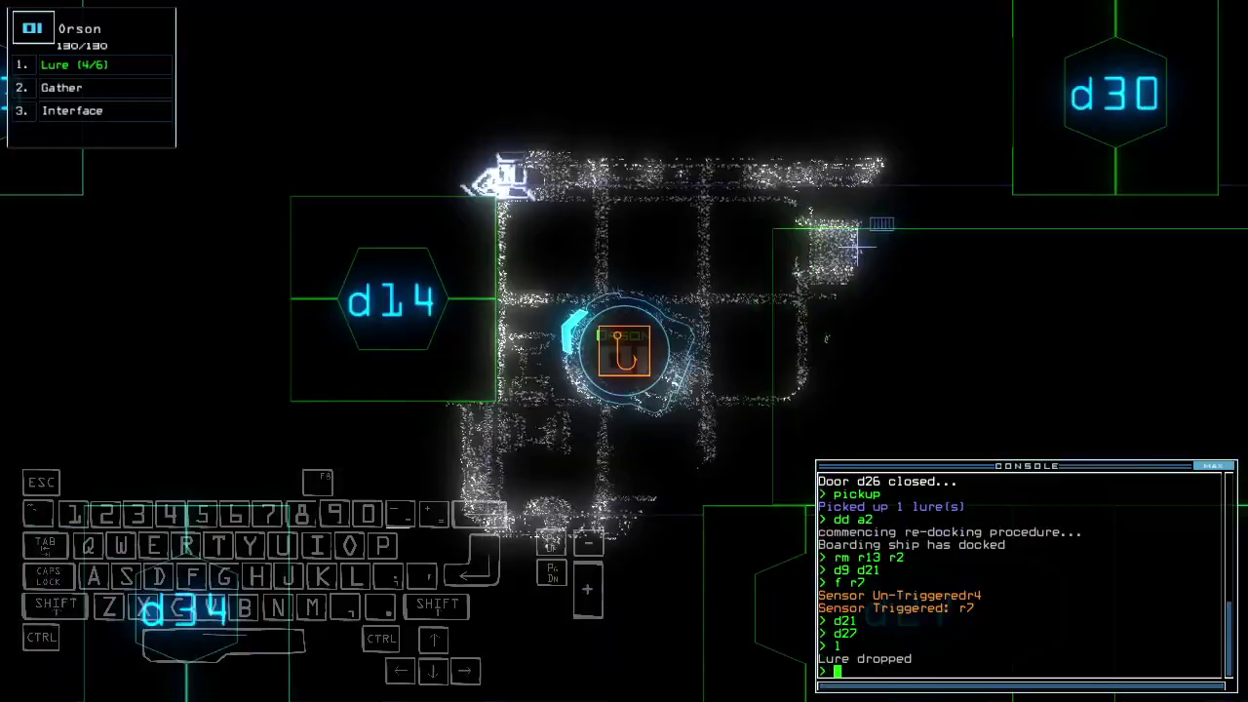
key("1")
key("Return")
key("Up")
key("Left")
key("Up")
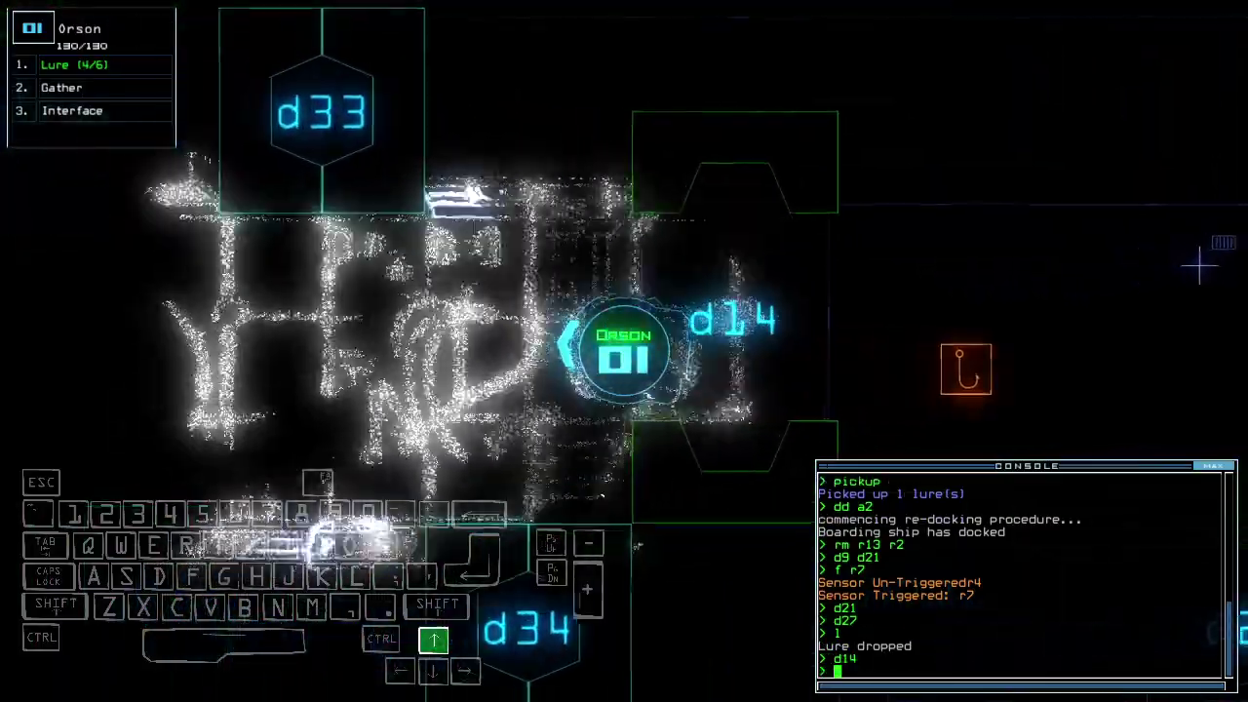
type("g")
key("Return")
key("Down")
key("Down")
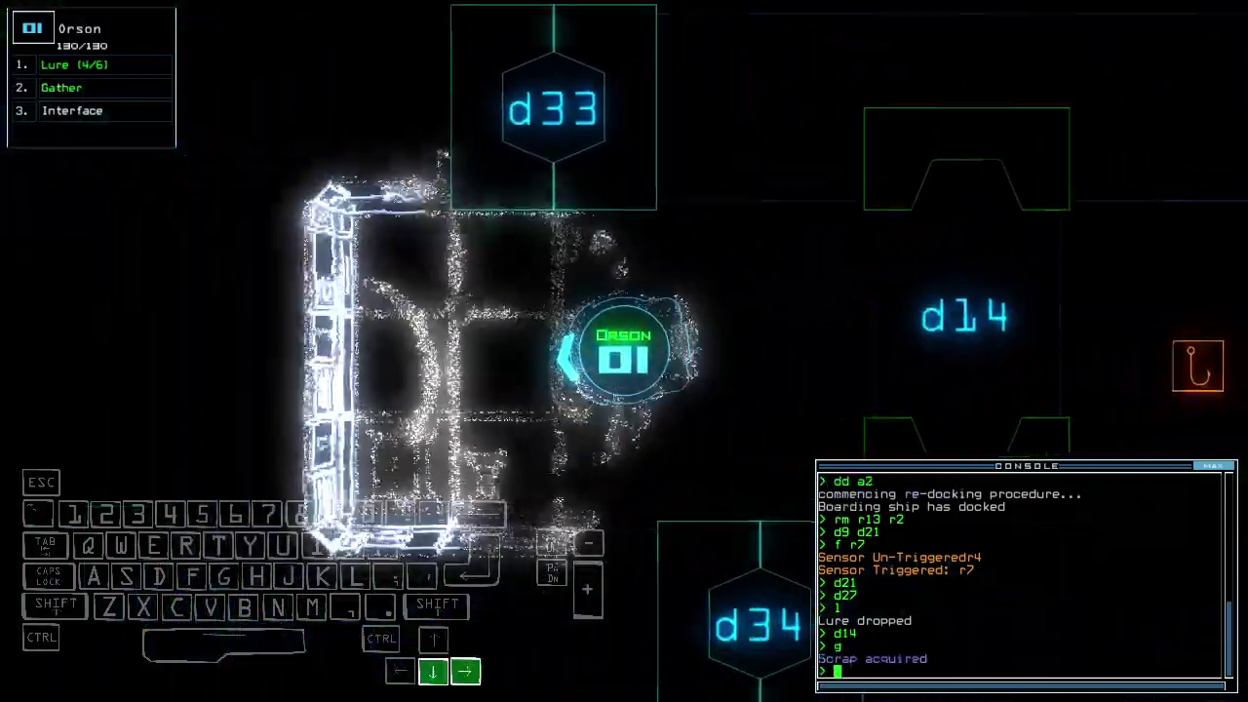
type("pi")
Retrieve the lure, close the nearby doors, and drive Orson back toward the ship.
key("Tab")
key("Return")
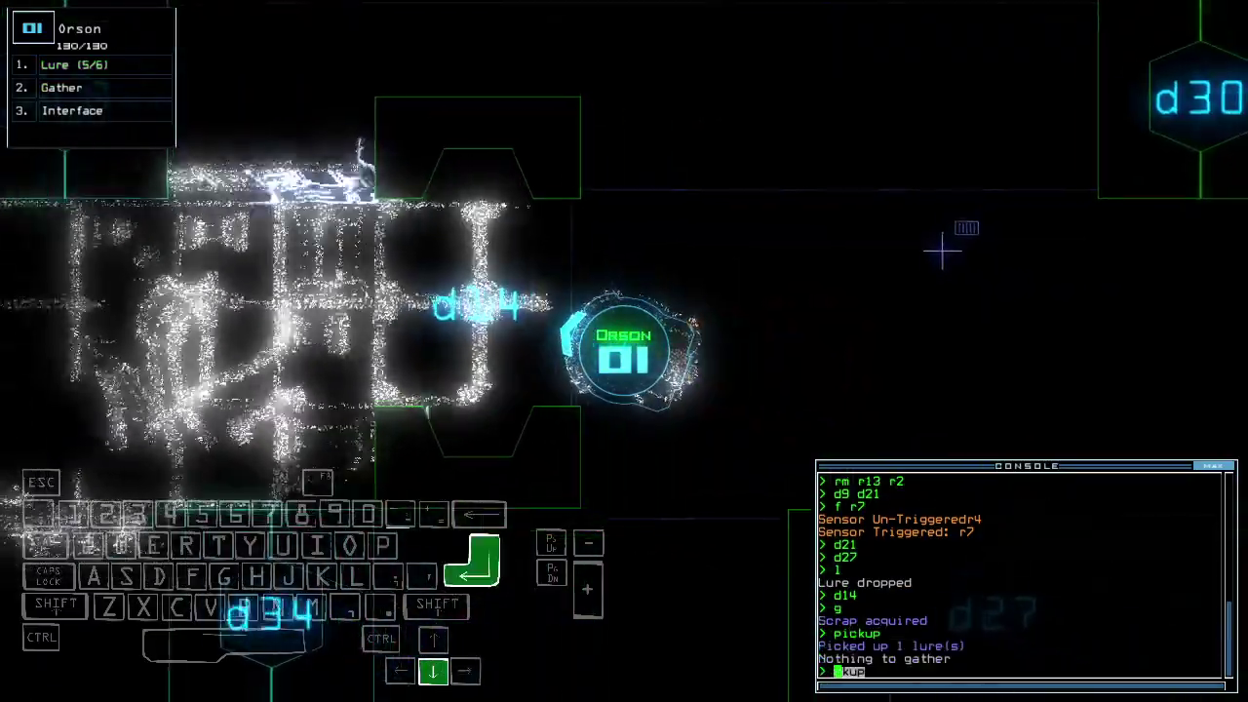
key("Down")
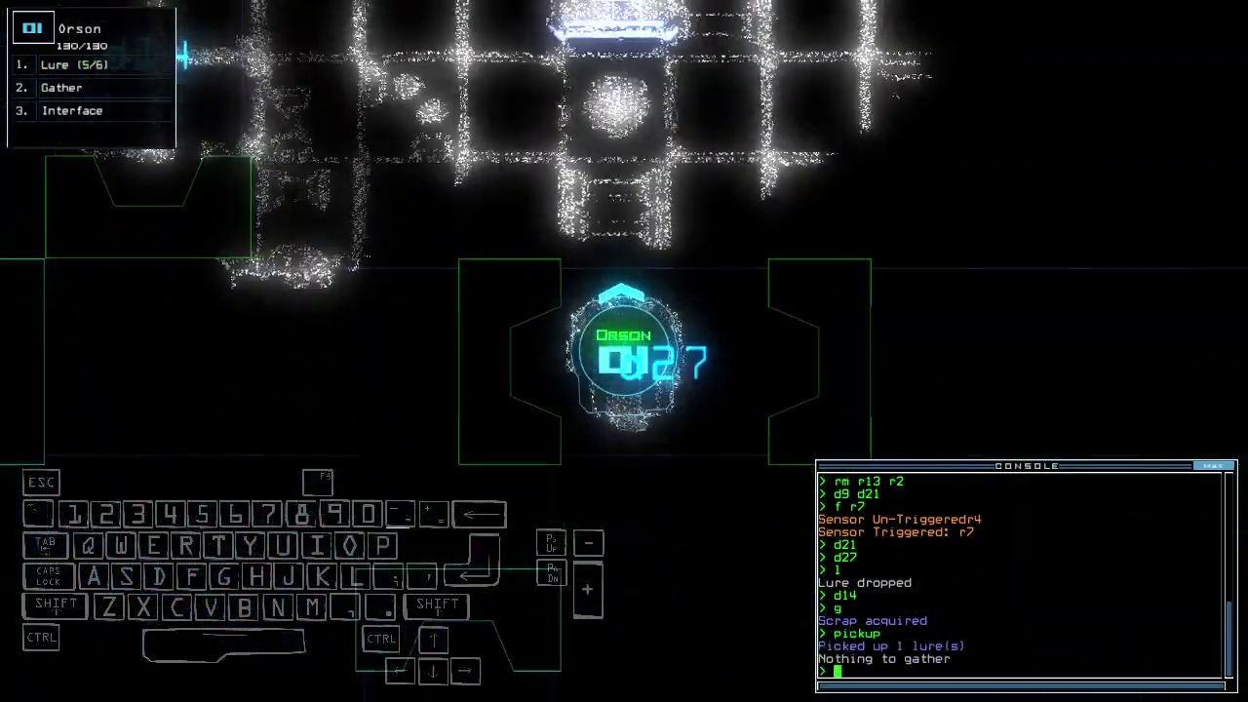
key("space")
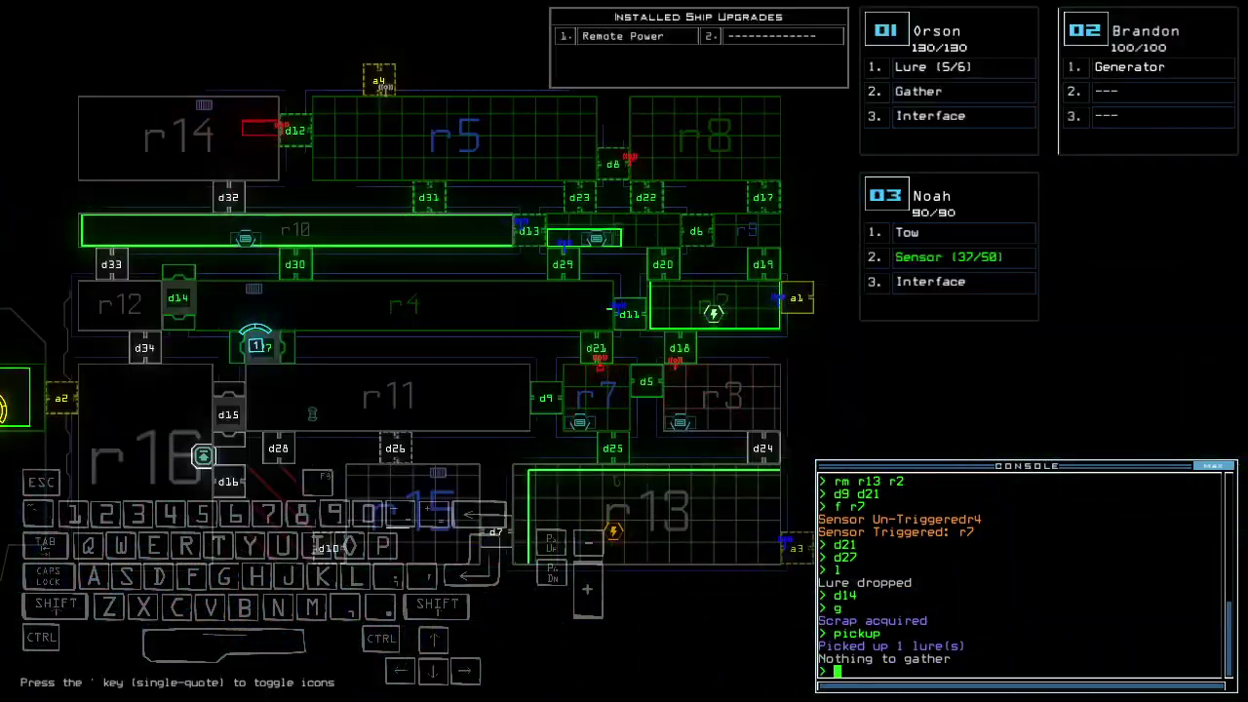
key("Left")
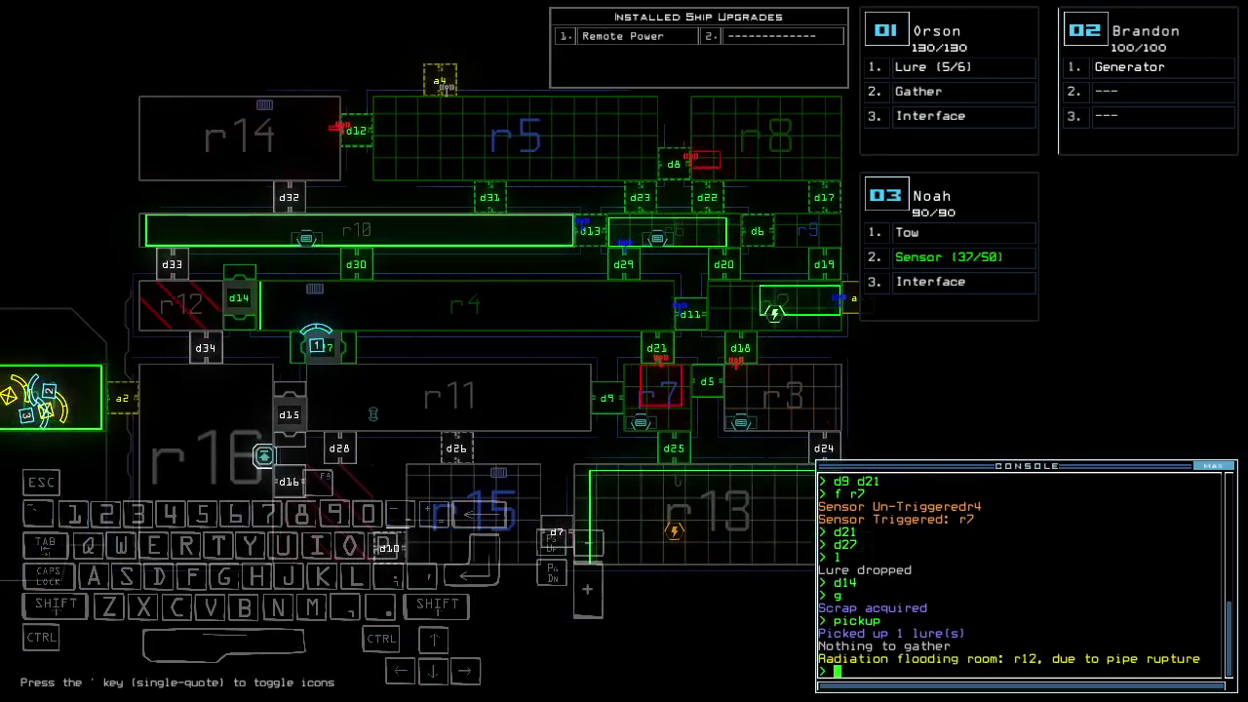
key("1")
key("Down")
key("Down")
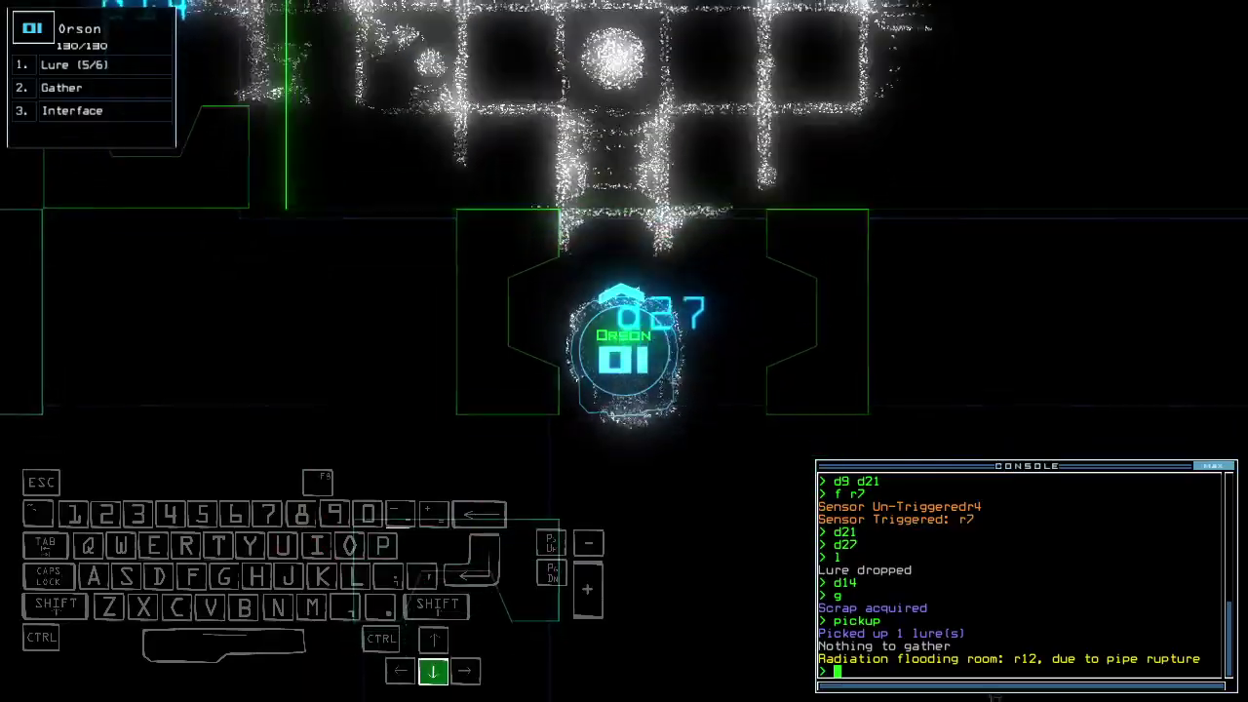
type("cccc")
key("Return")
key("1")
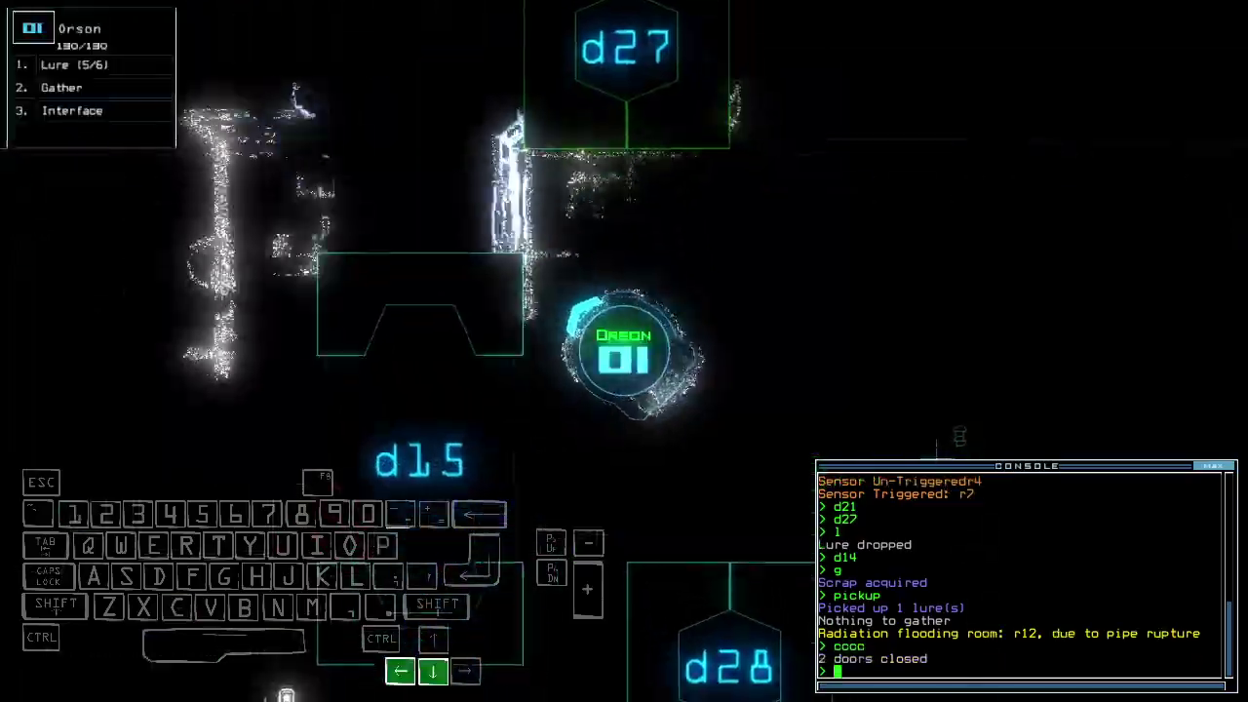
key("Up")
key("Up")
key("Up")
key("Up")
key("Up")
key("Up")
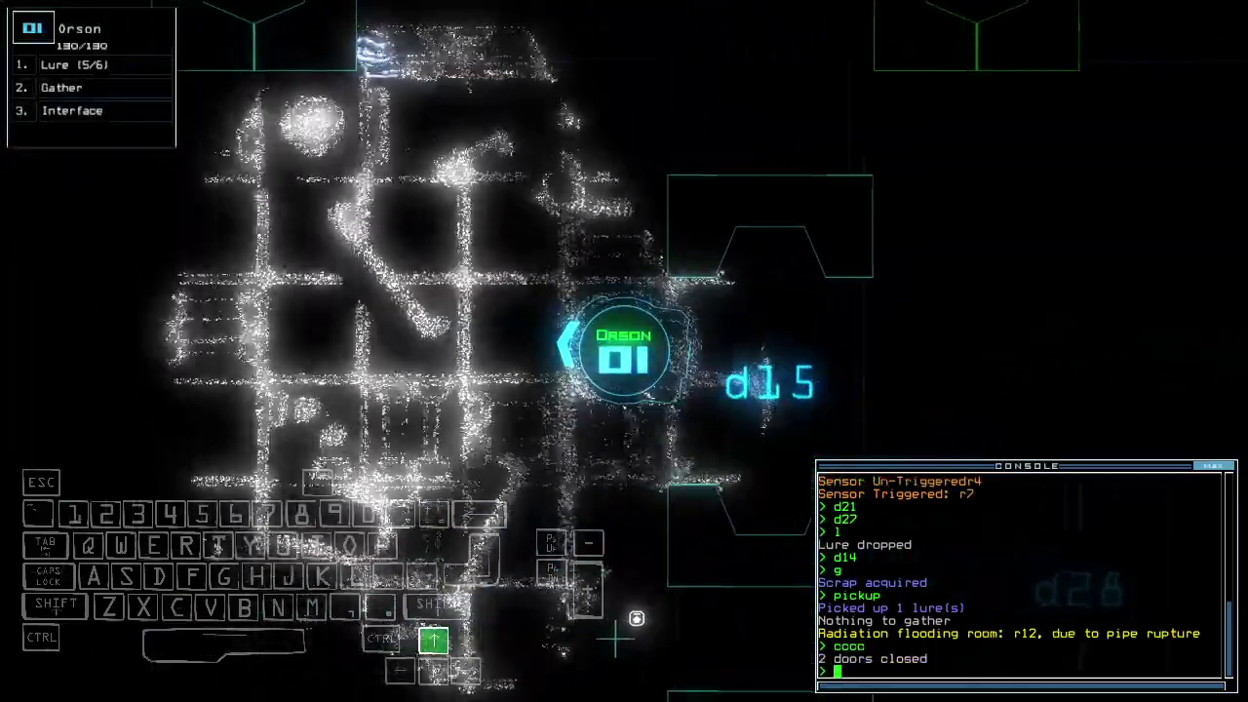
type("arr")
Reopen room r1, bring Orson aboard, and re-dock the ship at airlock a1.
key("Return")
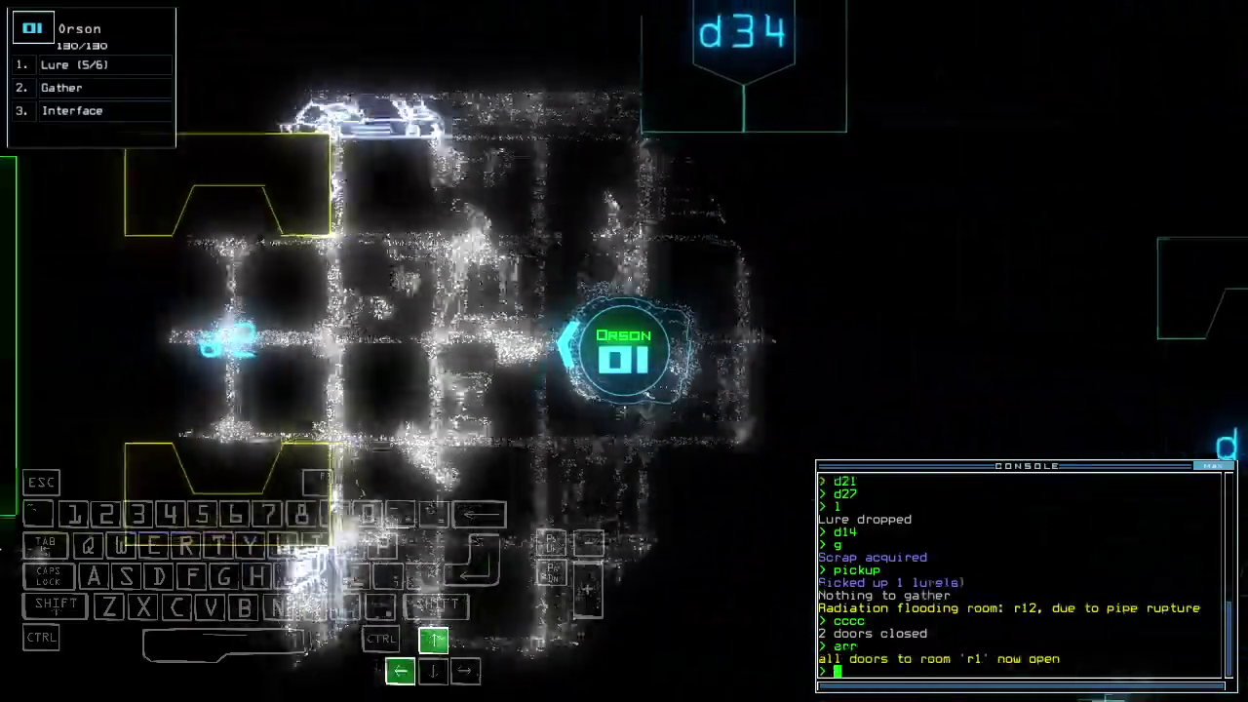
key("Right")
key("Right")
key("Down")
key("Down")
type("dd")
key("Down")
key("Down")
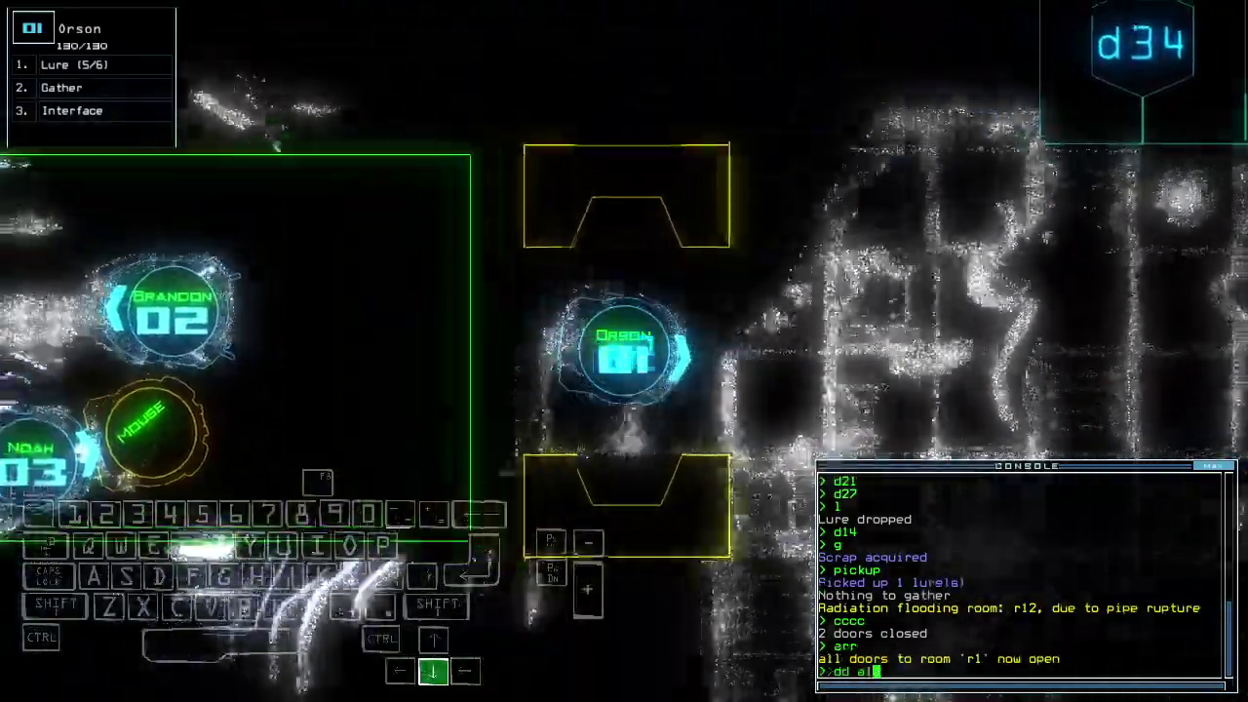
type("a1")
key("Return")
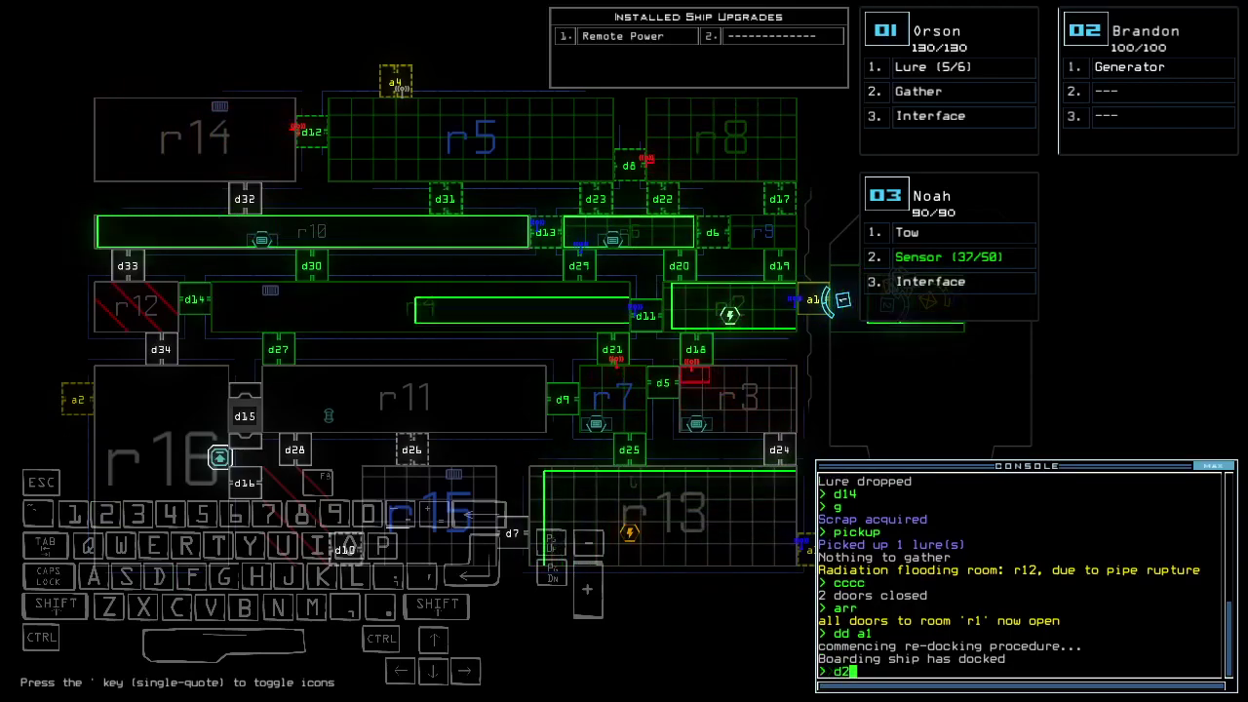
type("3")
Shut door d23 after the r6 sensor attack, reopen room r1, and drop a lure.
key("Return")
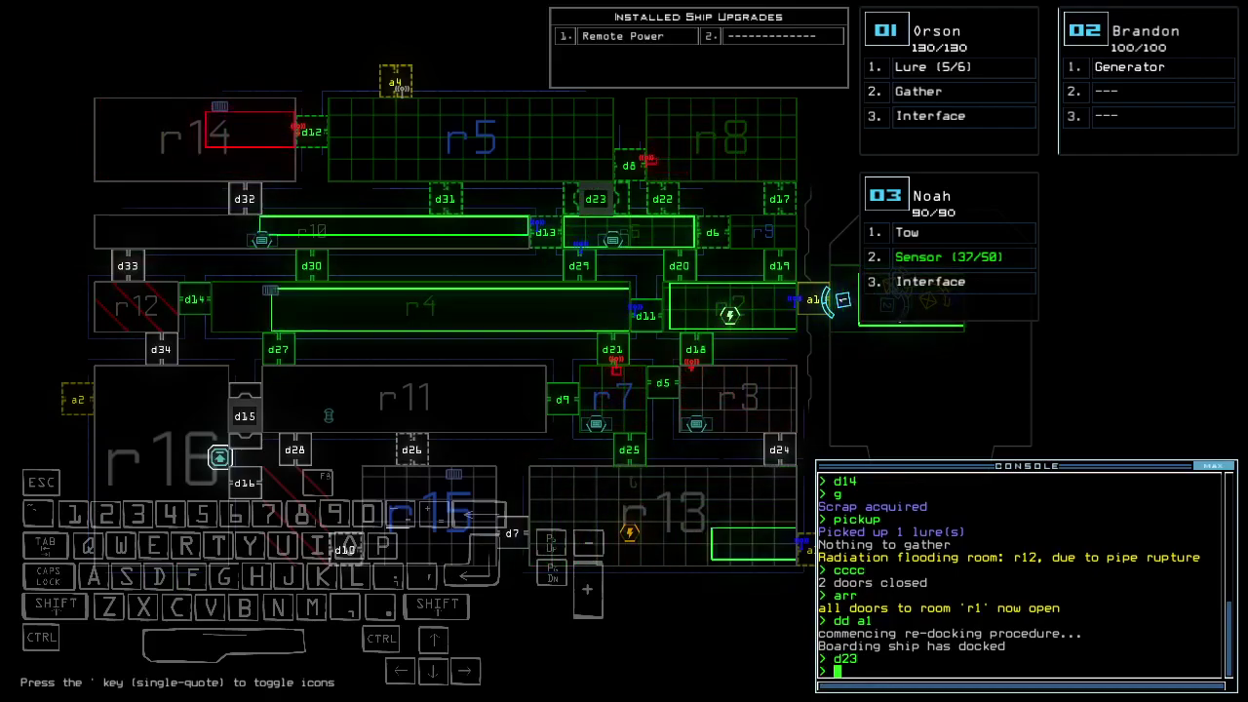
type("3")
key("Return")
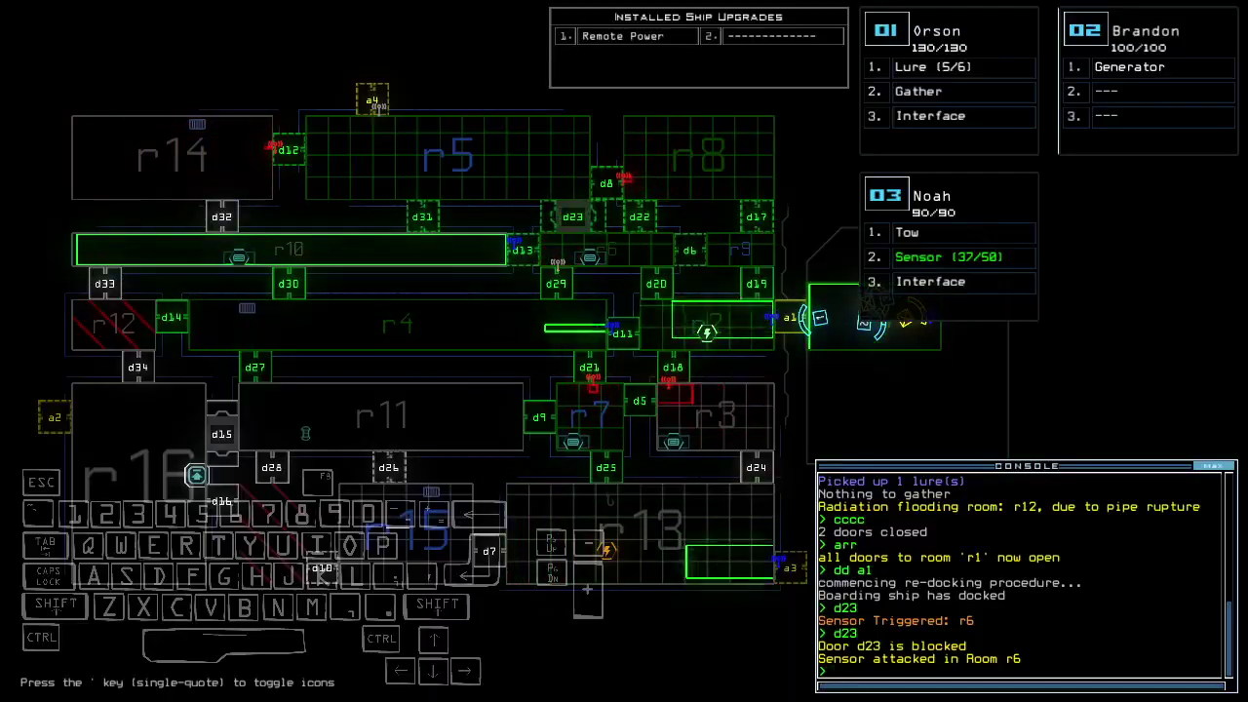
type("arr")
key("Return")
key("Up")
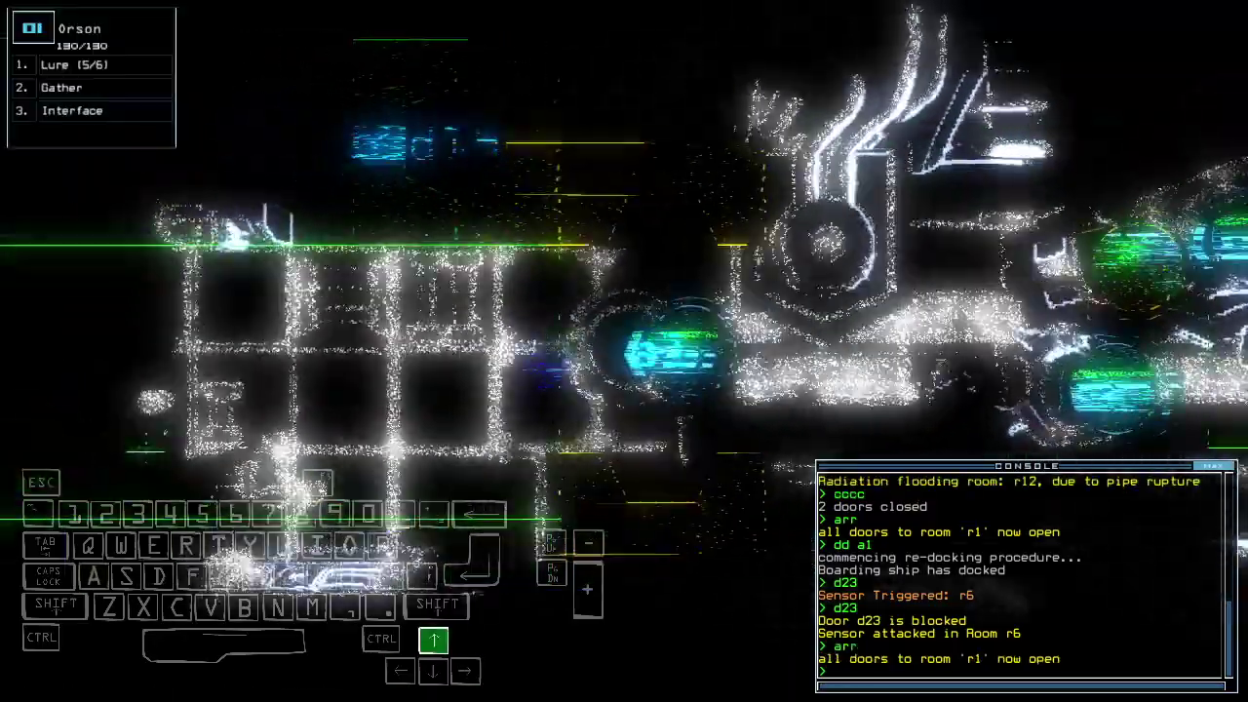
type("l")
key("Return")
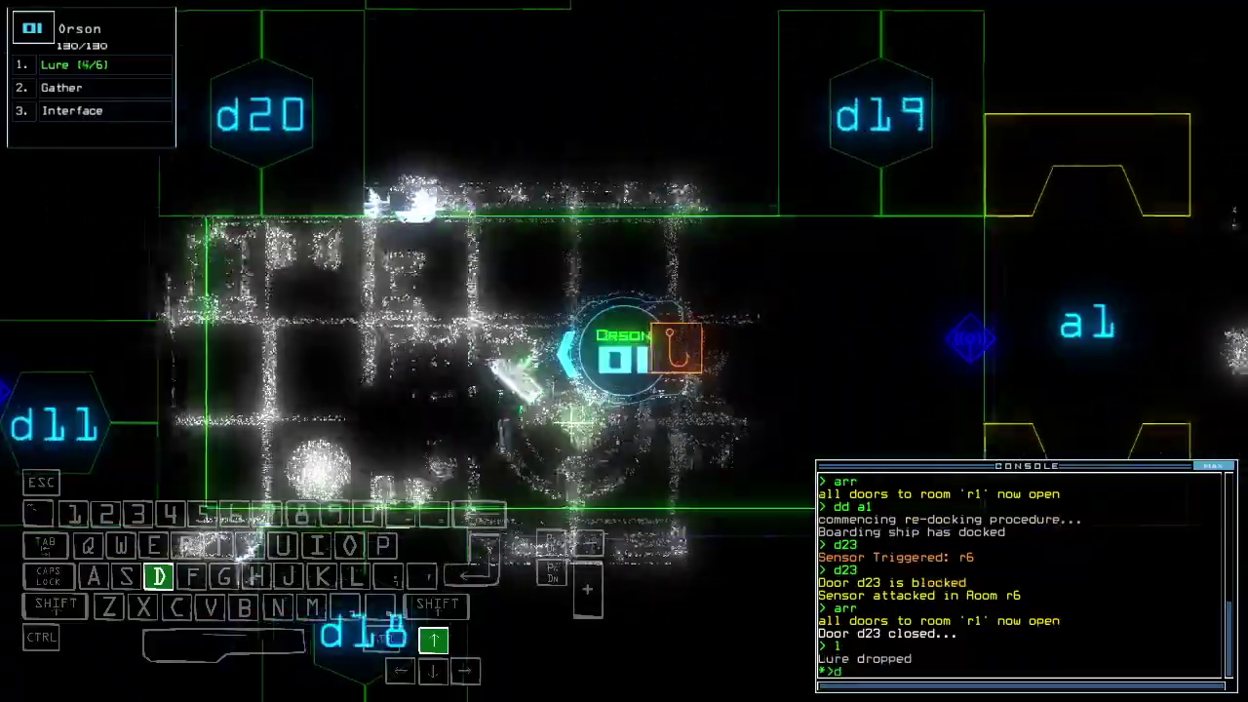
type("d20")
Open door d20, close the nearby doors, retrieve the lure, and seal room r1.
key("Return")
key("Down")
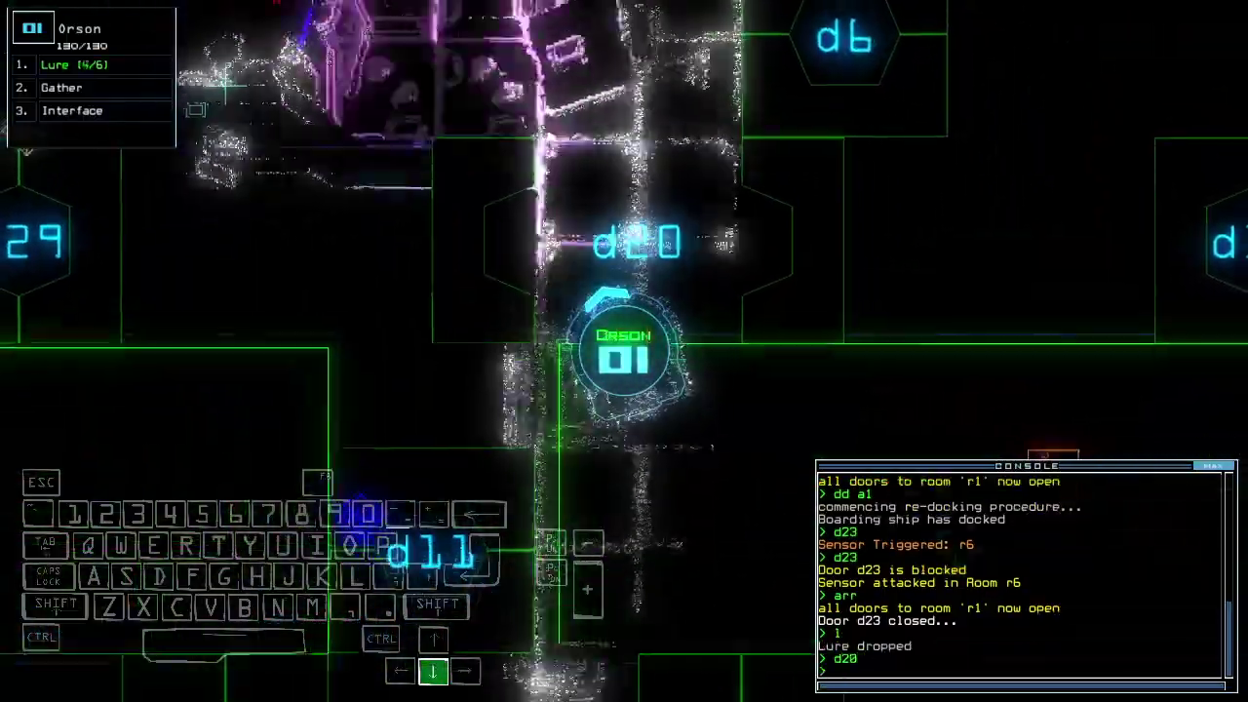
type("cccc")
key("Return")
type("pickup")
key("Return")
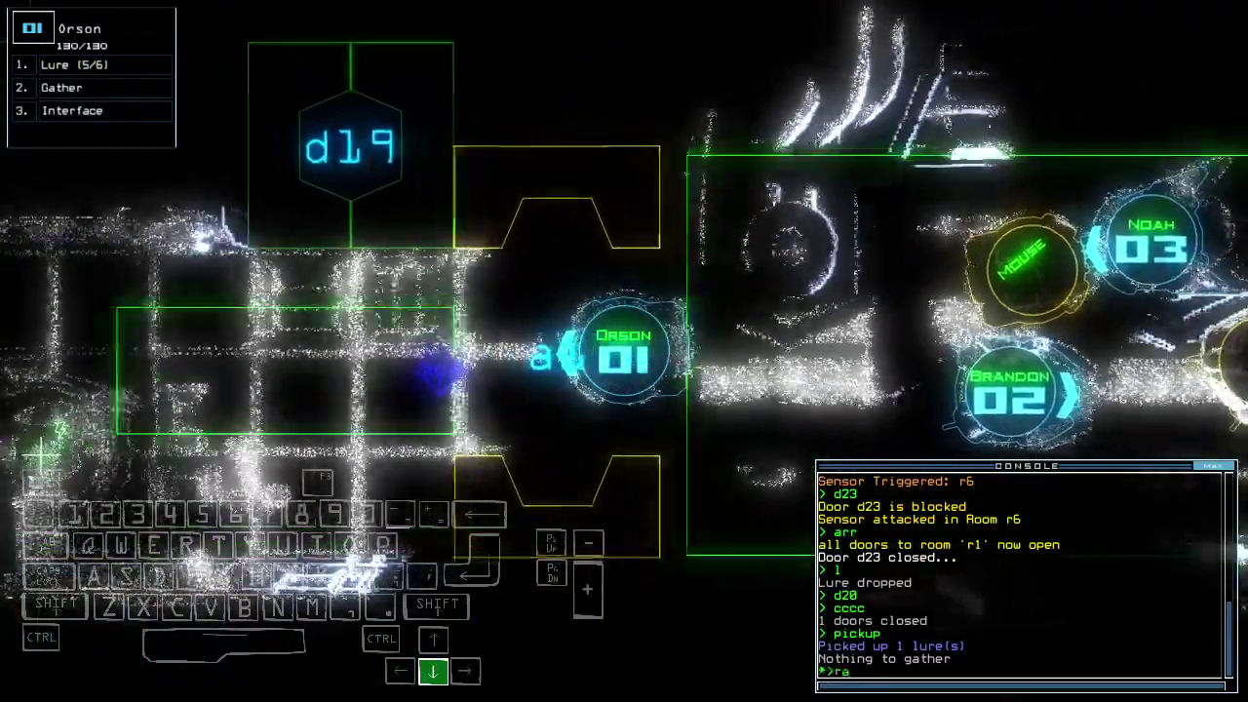
type("ra")
key("Return")
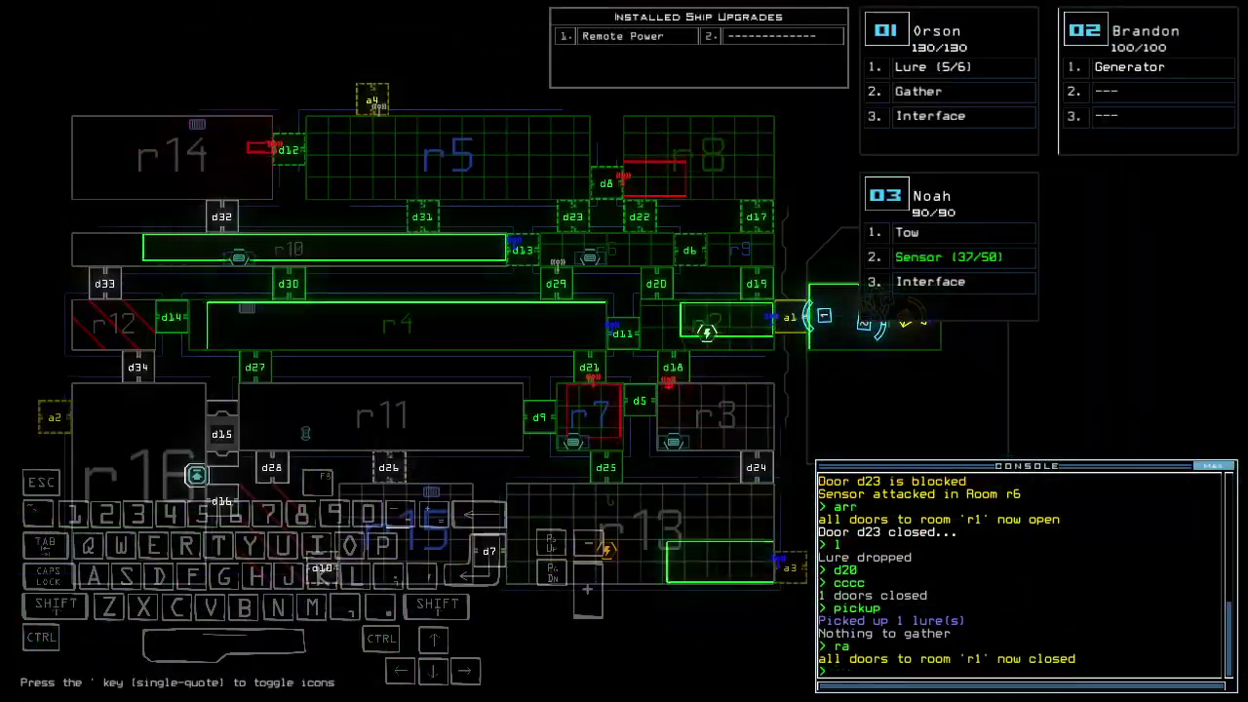
type("d12")
Operate d12, vent r5 through a4, re-dock at a4, and swap drone 3's interface for a sensor.
key("Return")
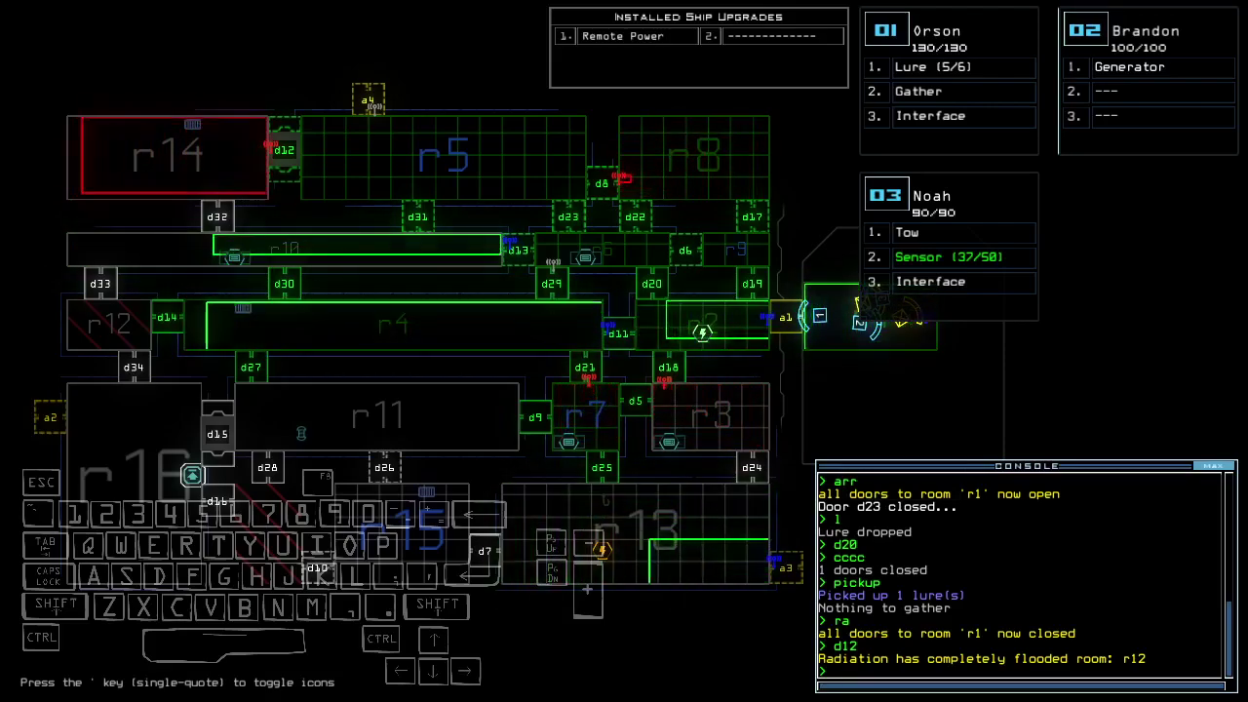
type("vacuum r5 a4")
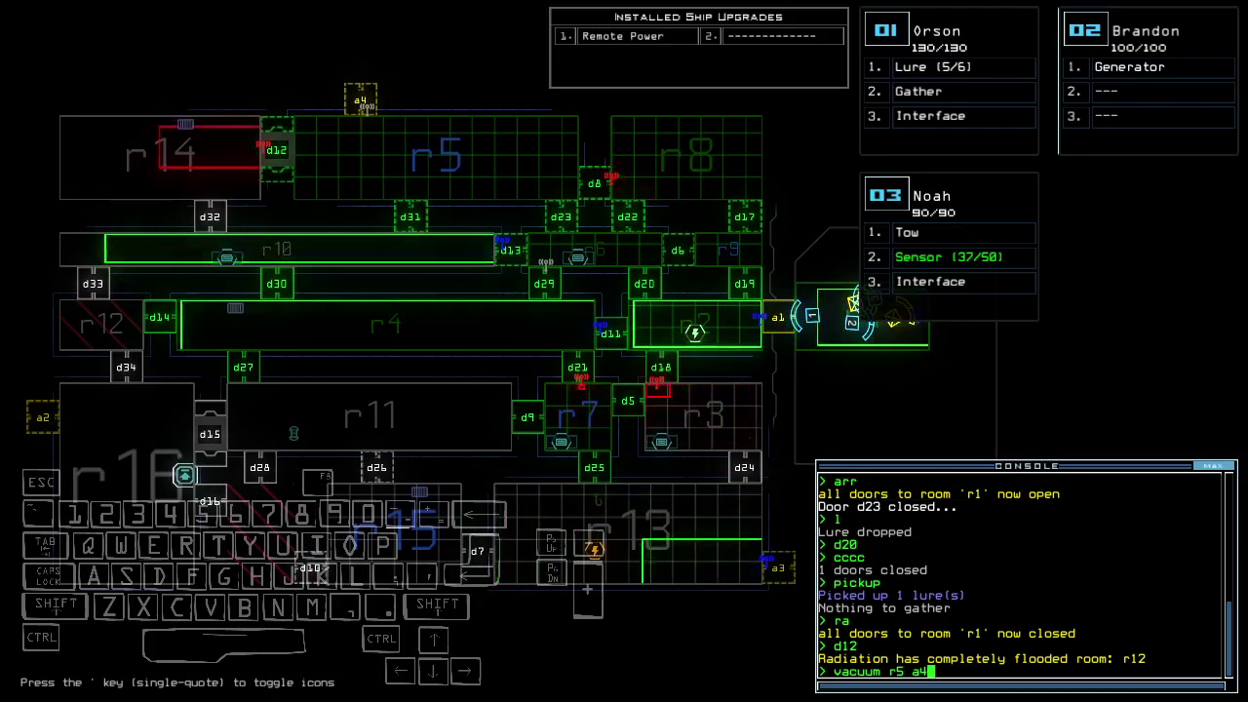
key("Return")
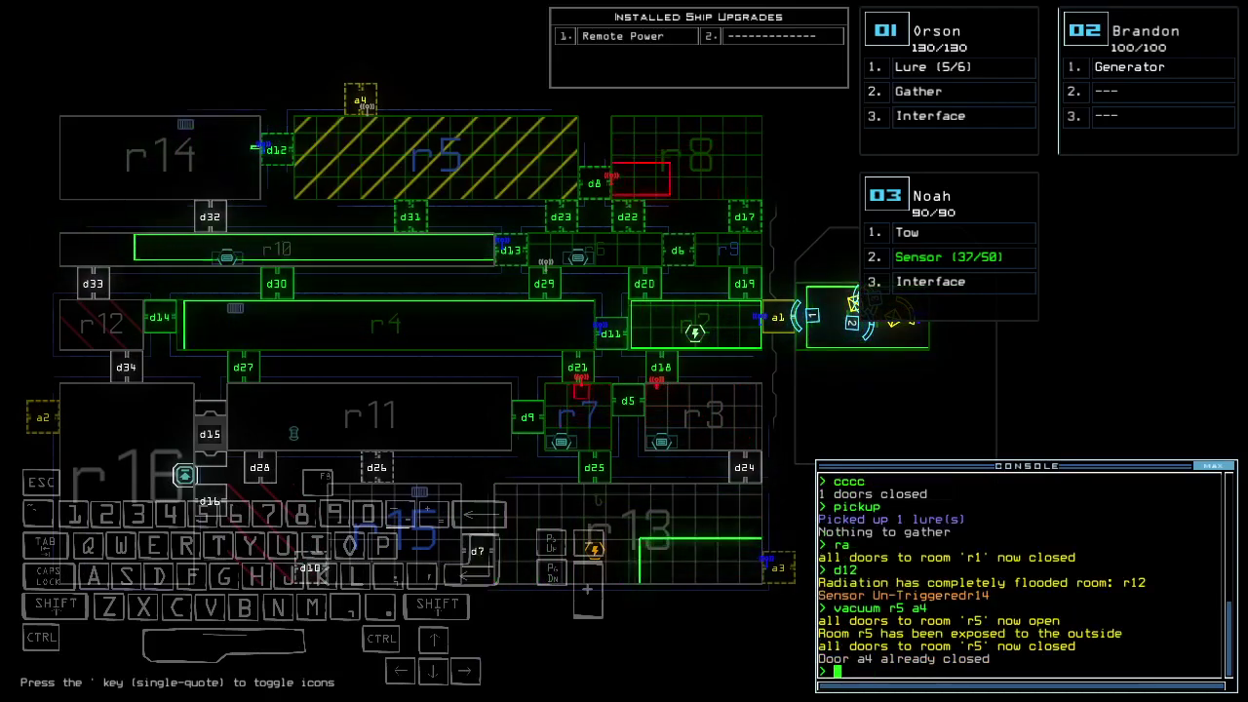
type("dd a4")
key("Return")
type("f r5")
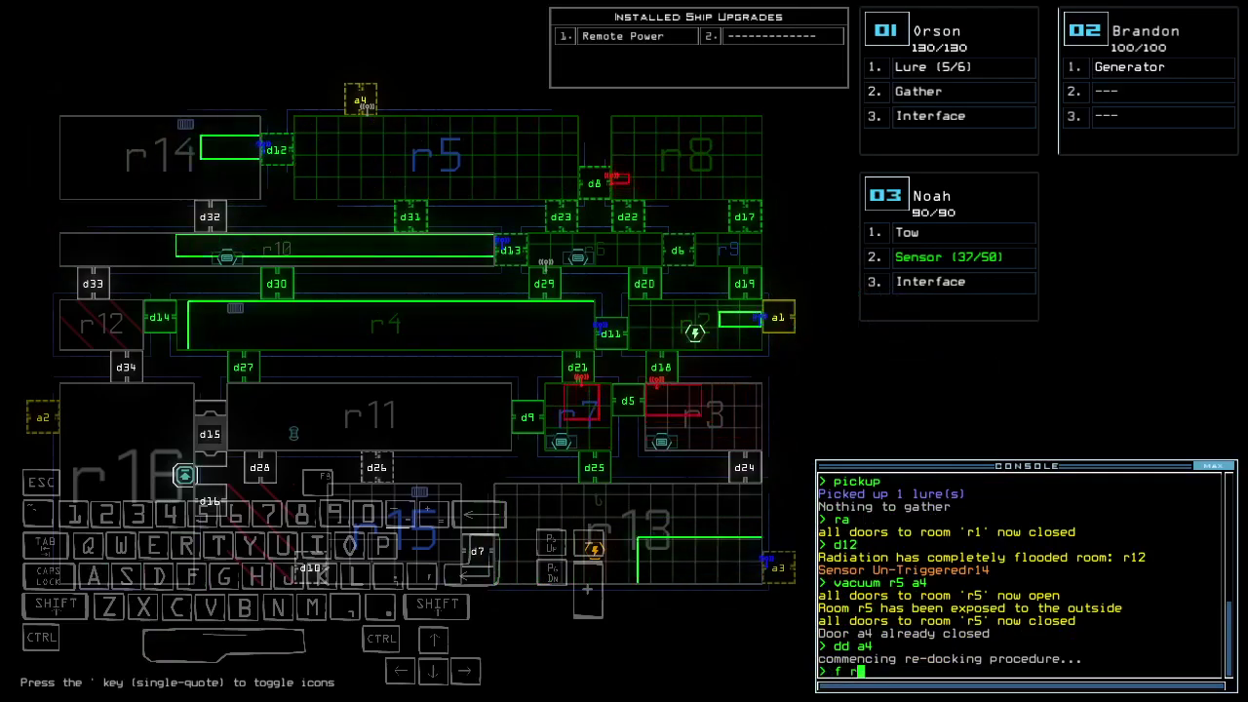
key("Return")
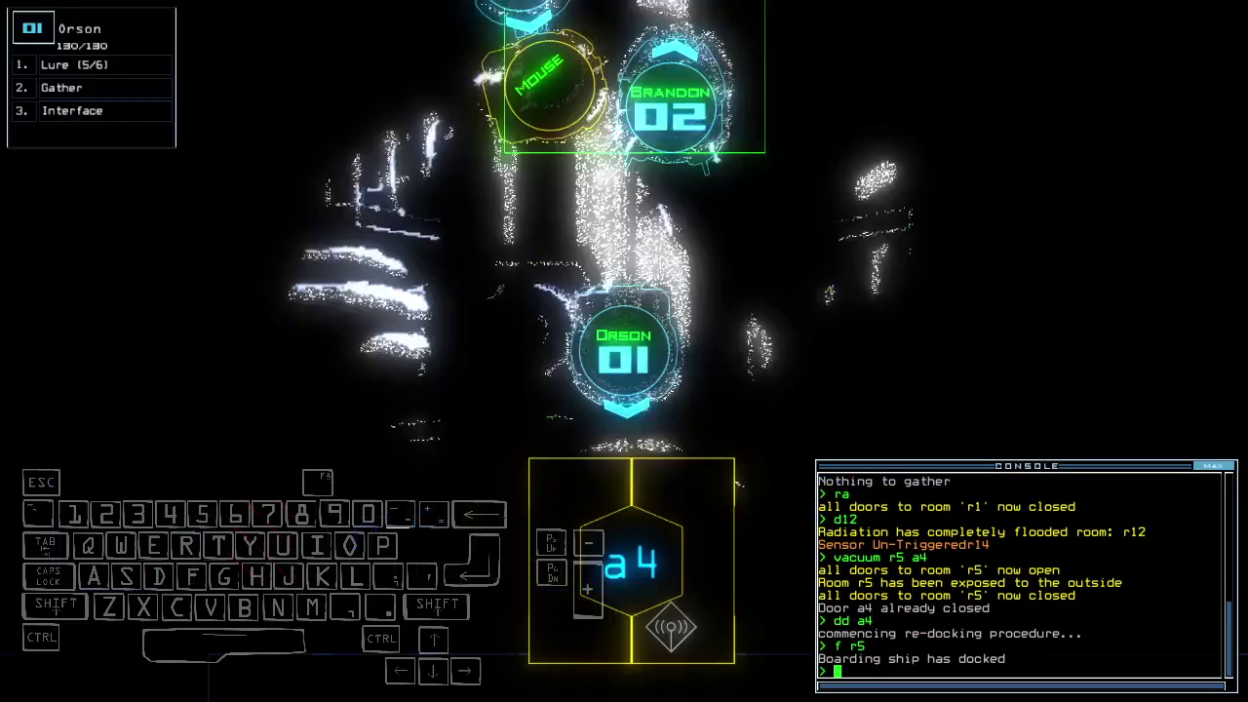
type("swap 3 in se")
key("Return")
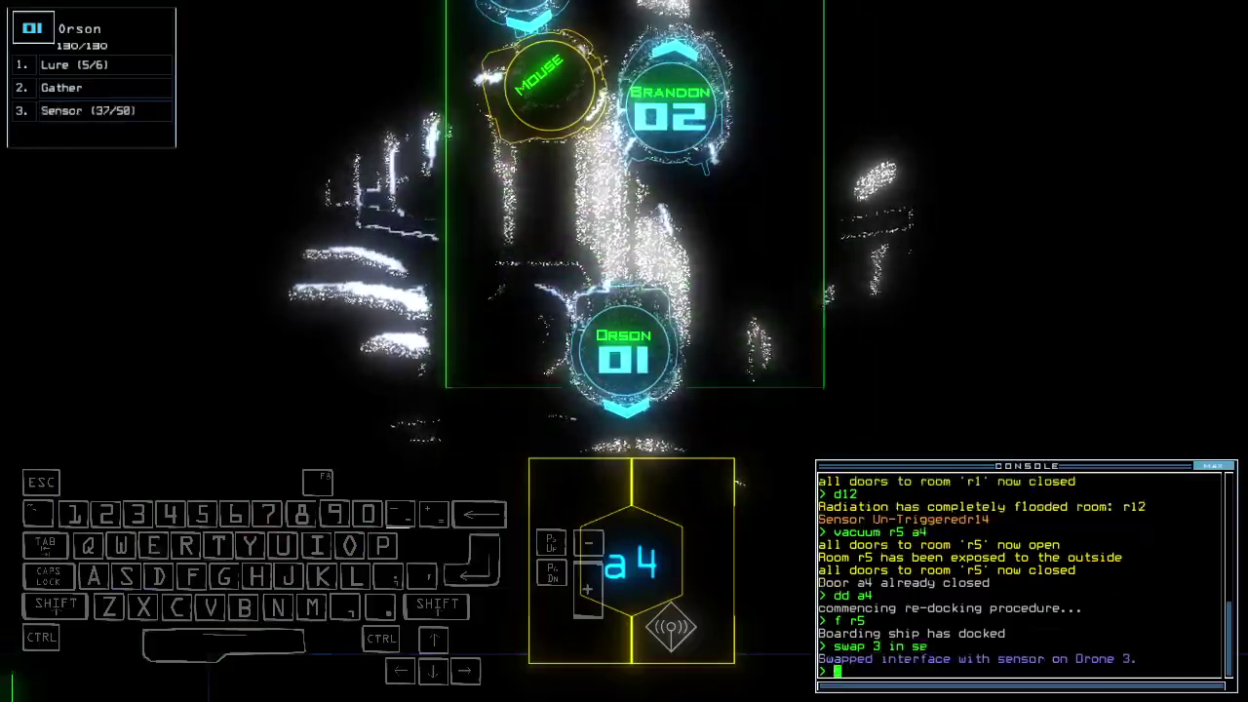
type("arr")
Reopen room r1, drop a sensor and a lure beside Orson, and open door d12.
key("Return")
type("ss")
key("Return")
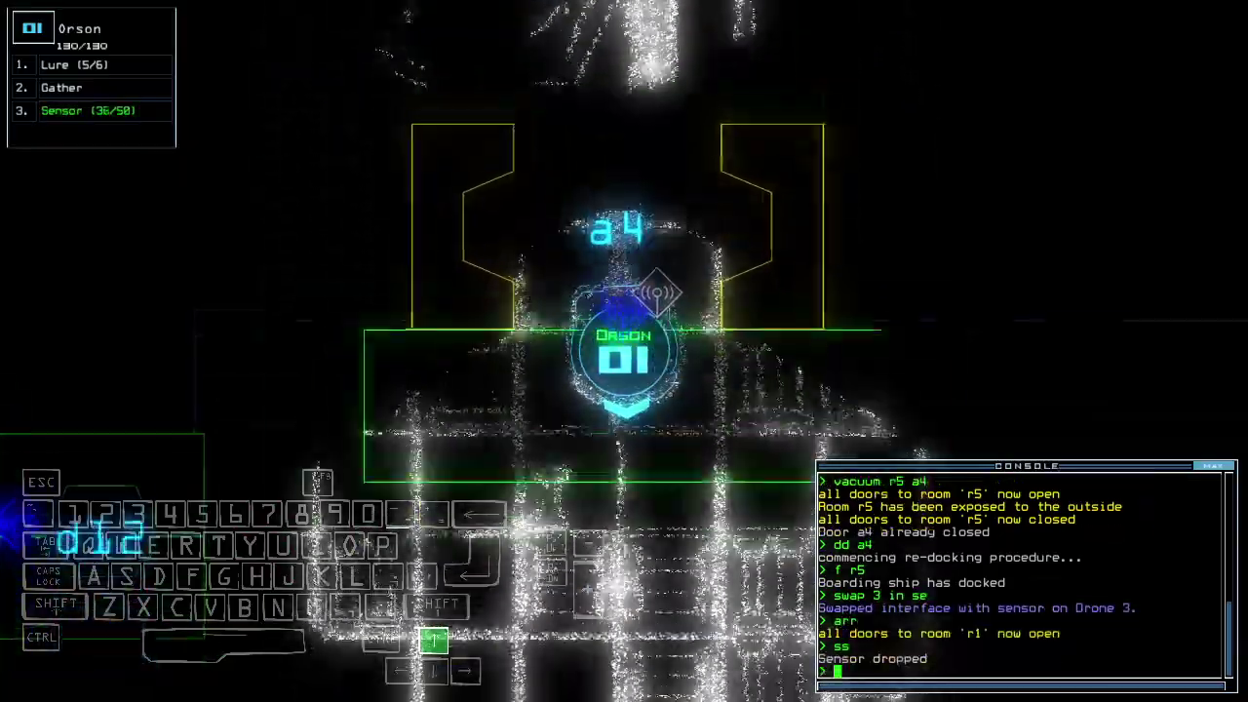
type("l")
key("Return")
type("d12")
key("Return")
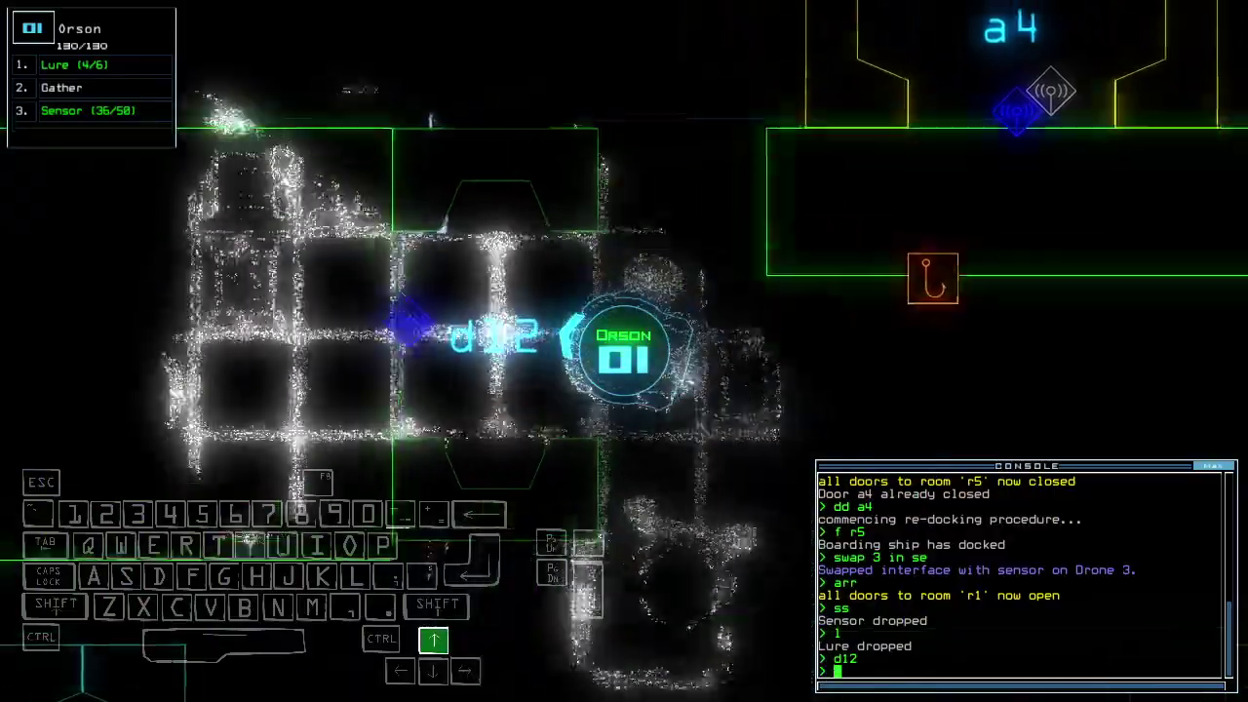
Drive Orson through the ship past door d12 and toggle d12 again.
key("Left")
key("Up")
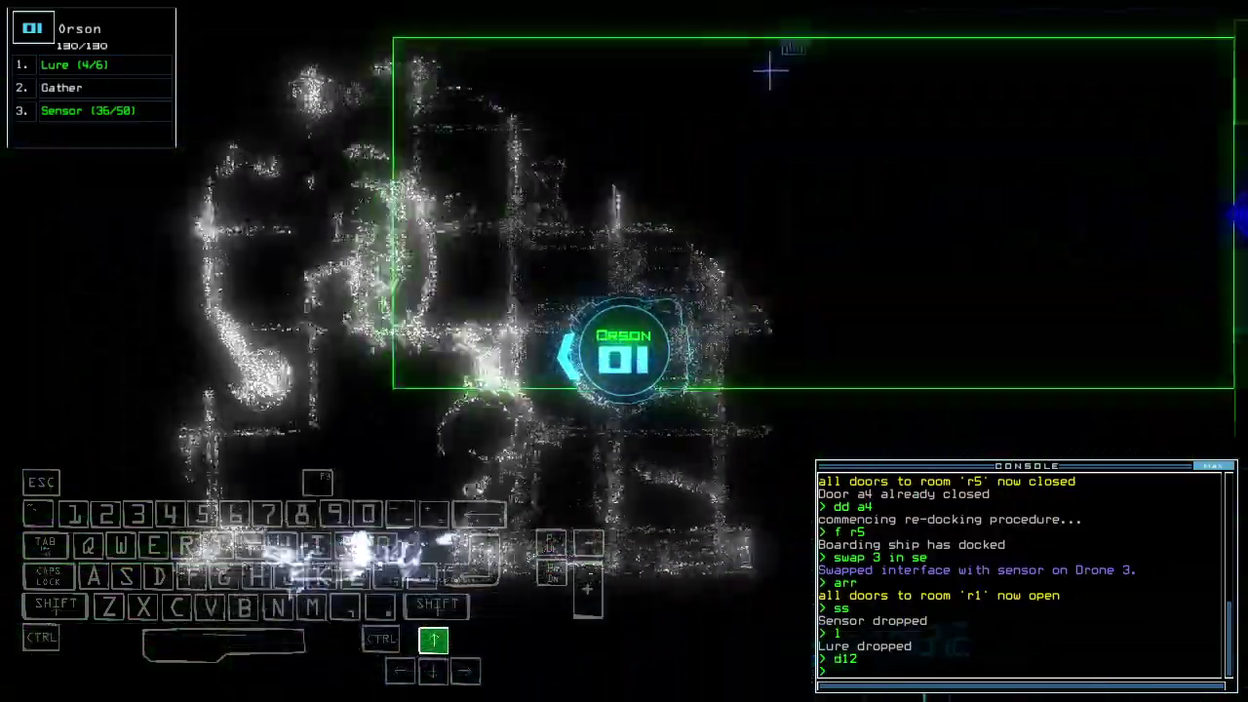
key("Up")
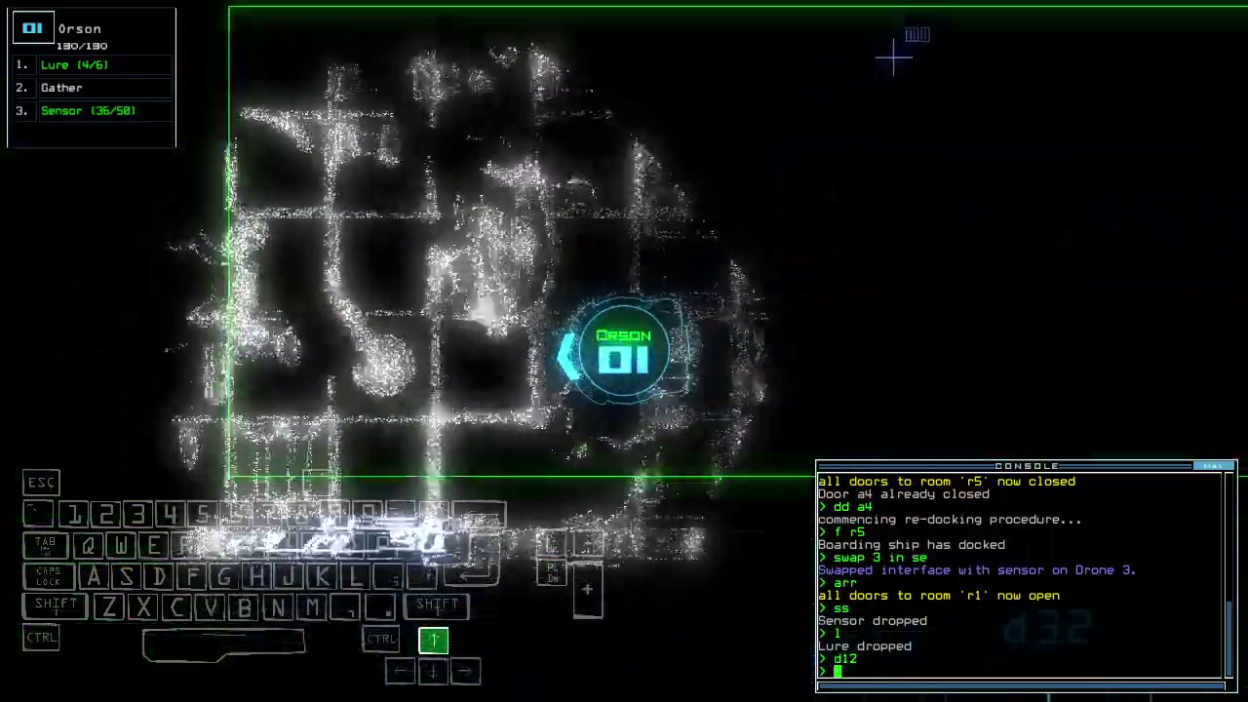
key("Right")
key("Up")
key("Right")
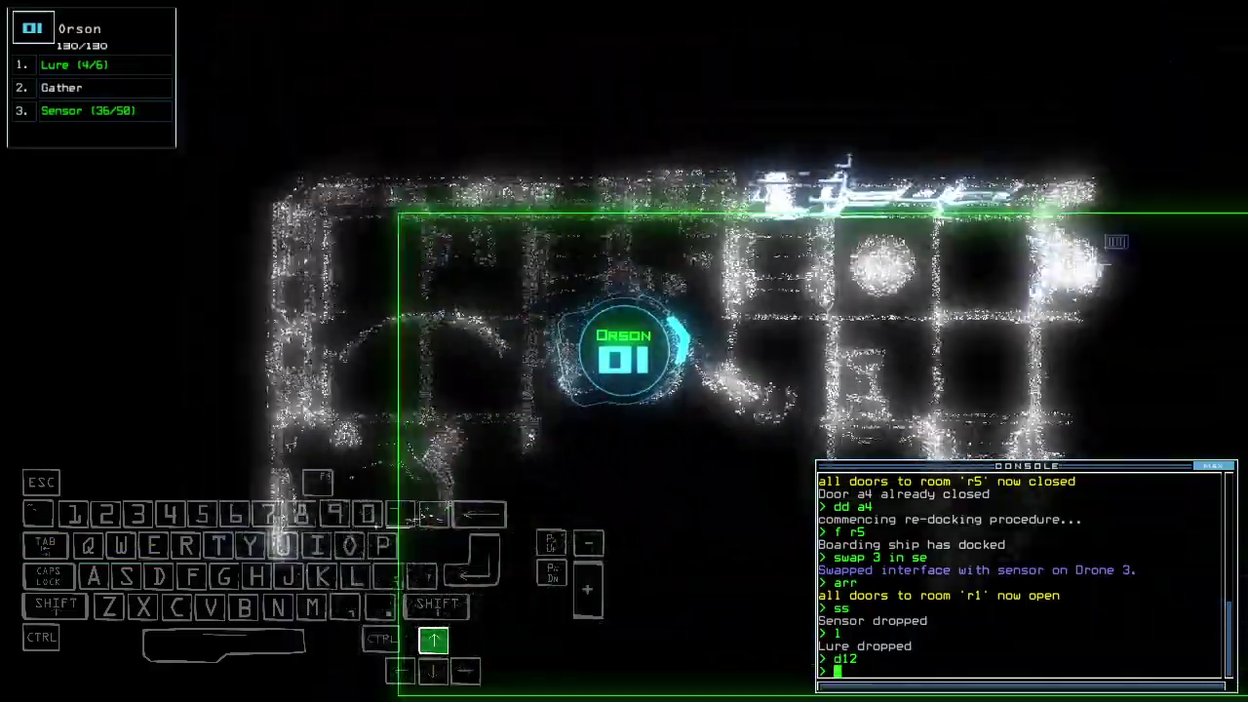
key("Up")
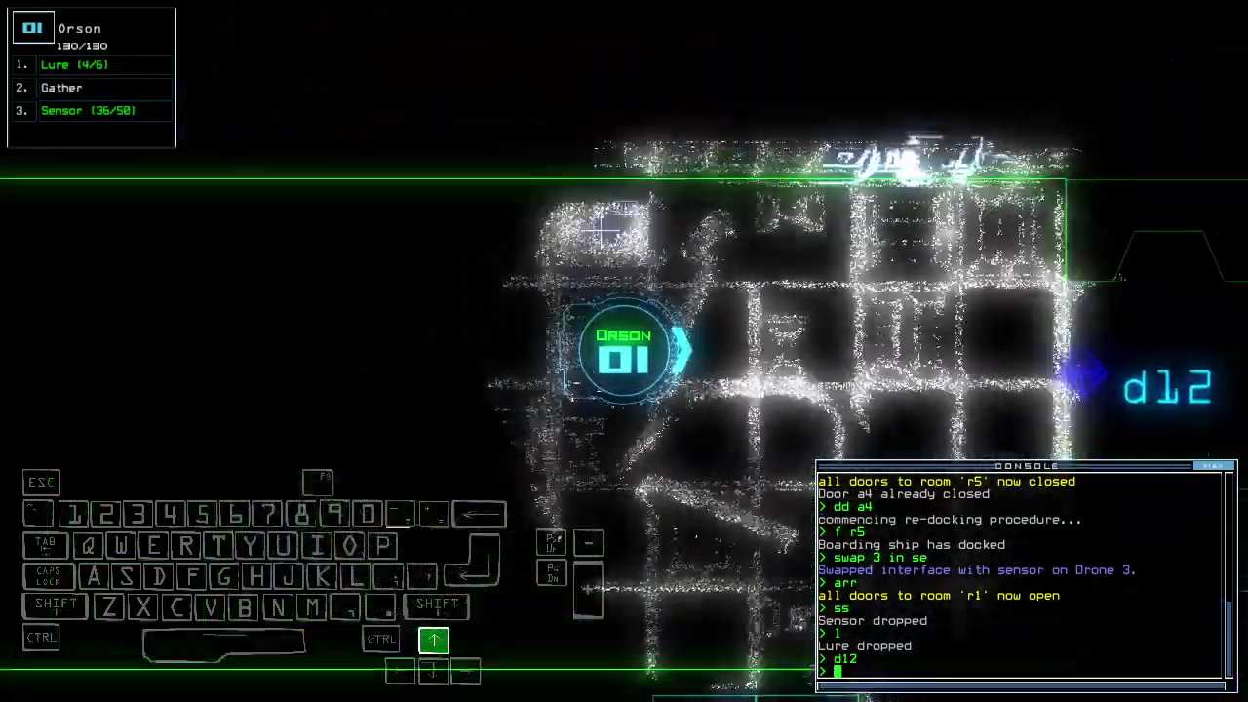
type("d12")
key("Return")
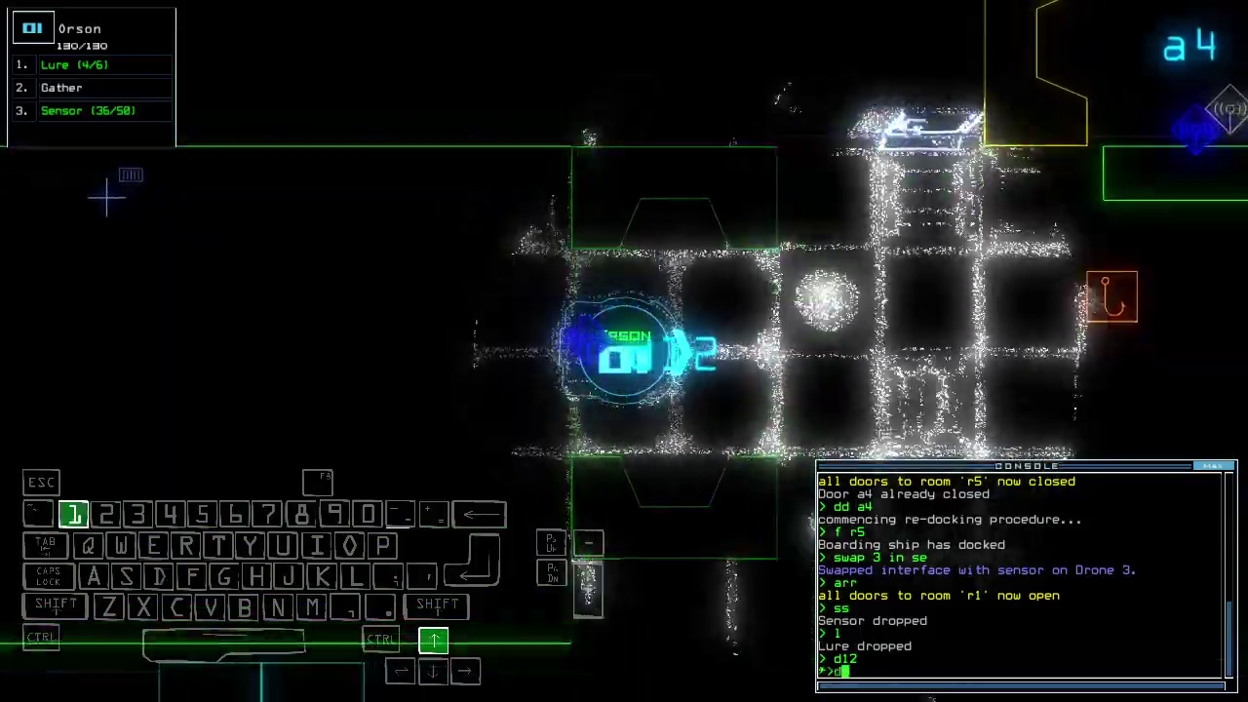
Pick up the lure, steer Orson back to the airlock, and close room r1's doors.
key("Up")
type("pickup")
key("Return")
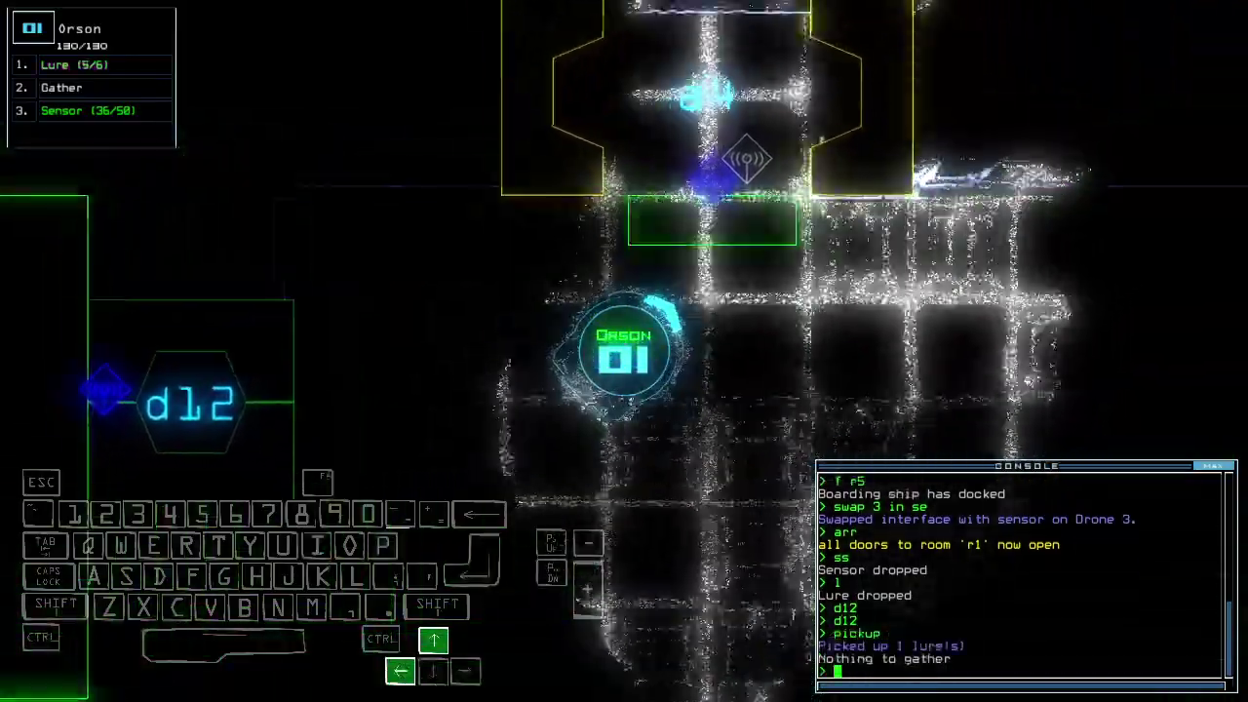
key("Down")
key("Right")
key("Down")
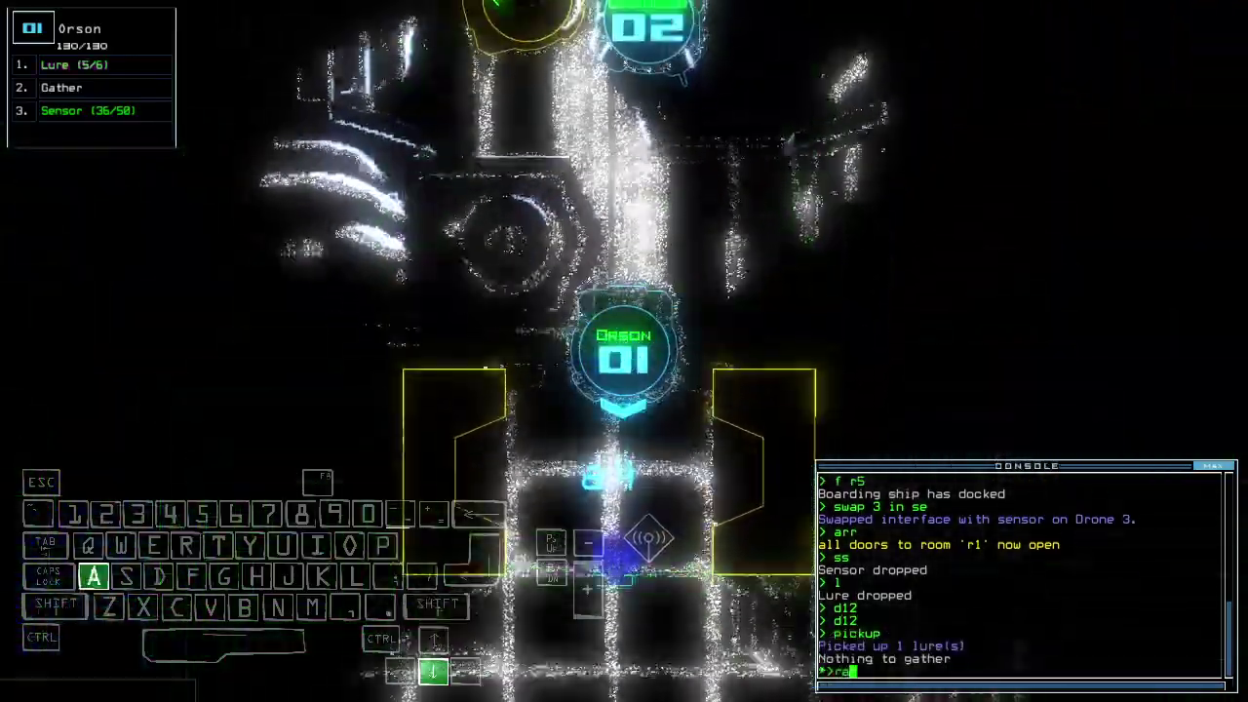
key("space")
type("ra")
key("Return")
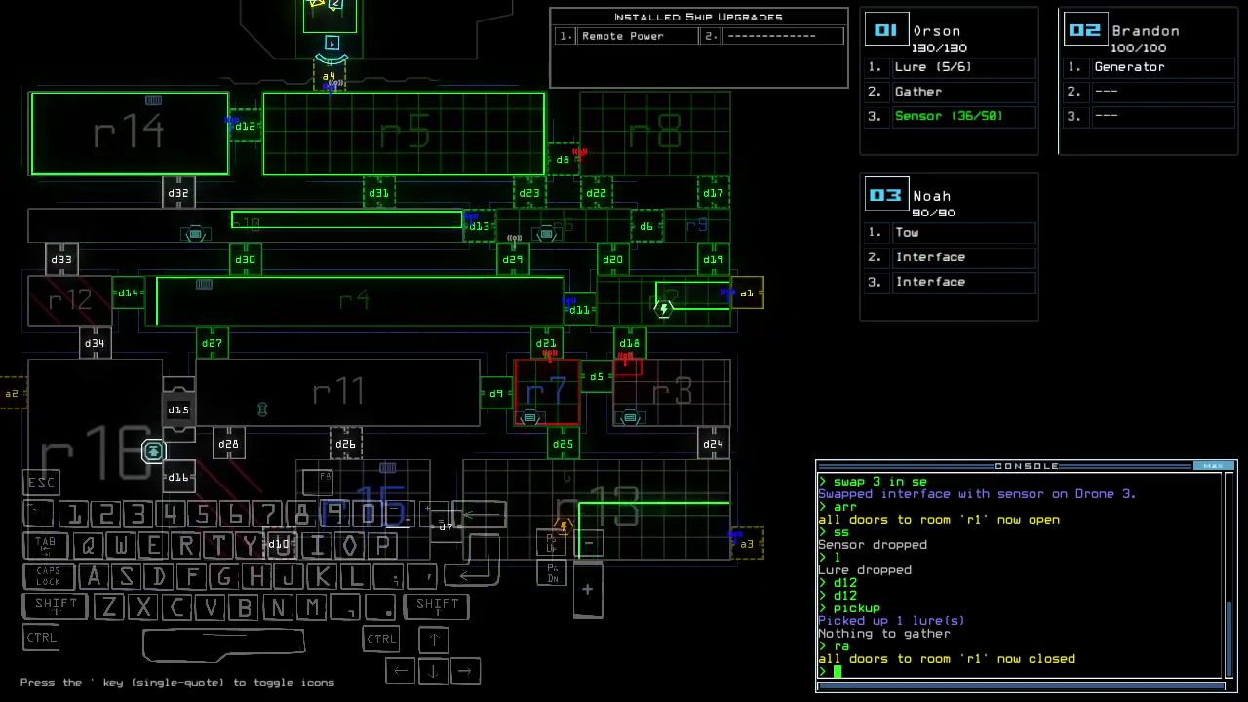
Dock the ship at airlock a2, open door d13, and enter 'f r10'.
key("Left")
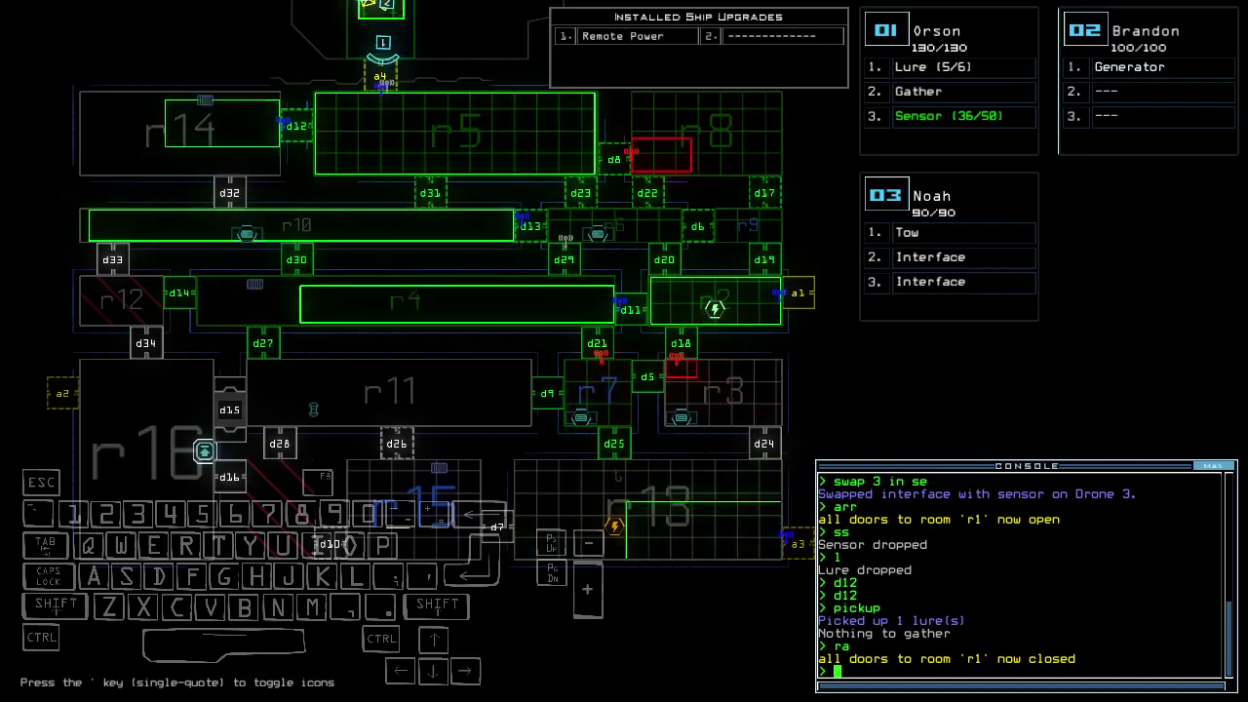
type("d ad a2")
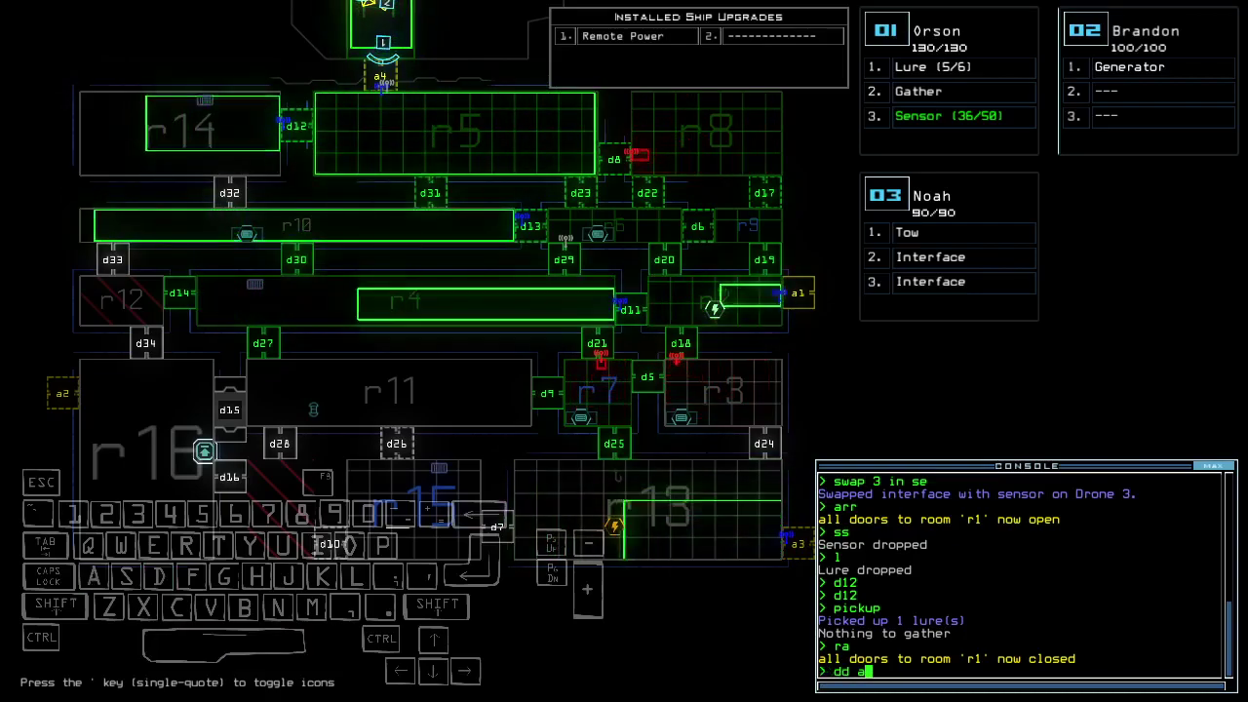
key("Return")
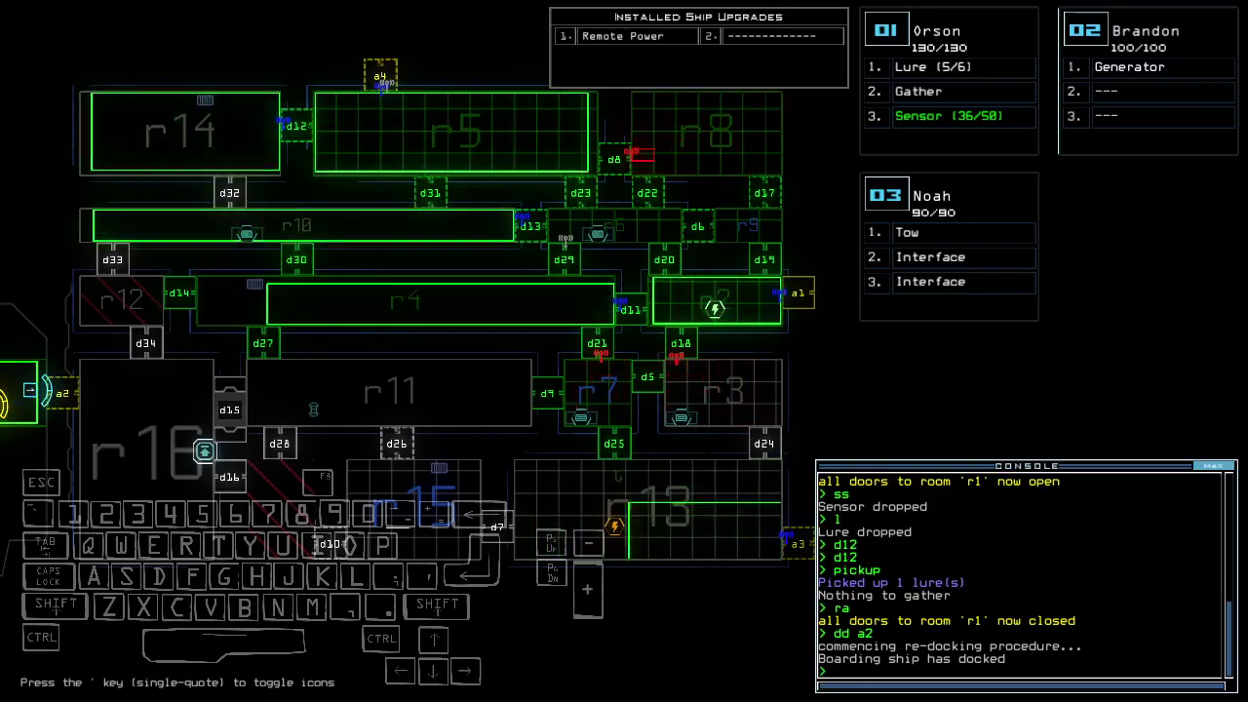
type("d13")
key("Return")
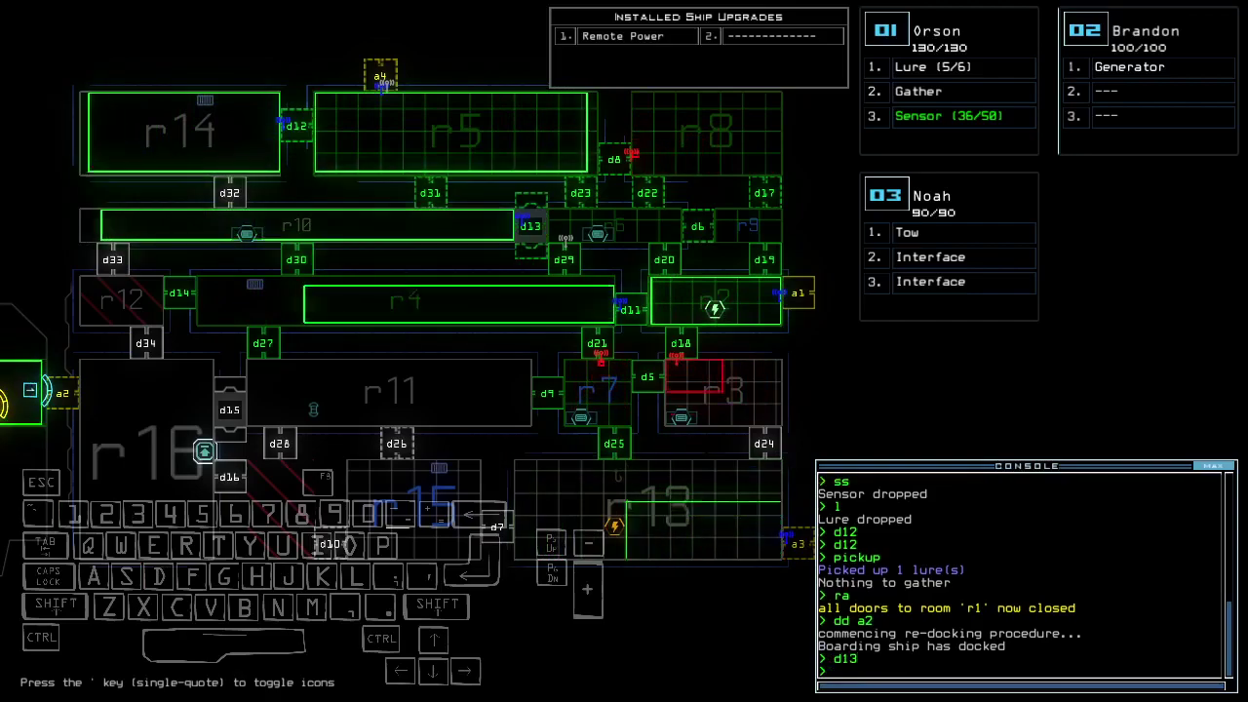
type("f r10")
key("Return")
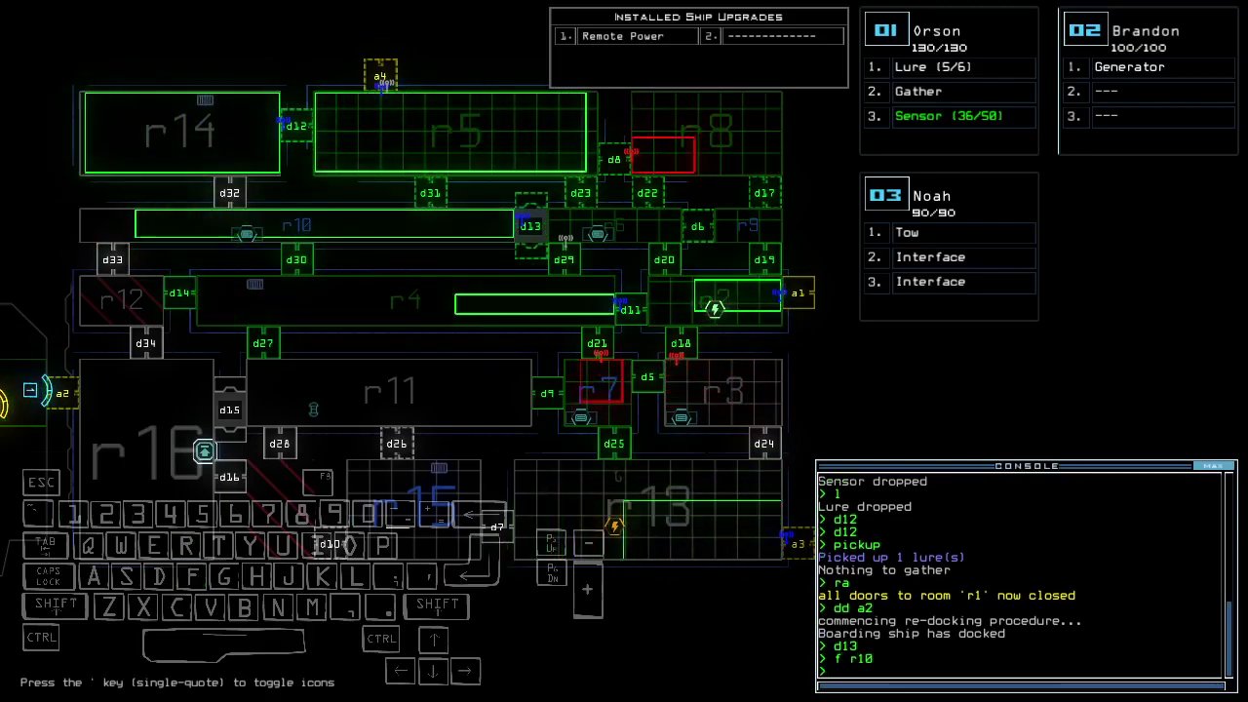
Reopen r1, drive Orson forward dropping two sensors, then close r1's doors.
key("Tab")
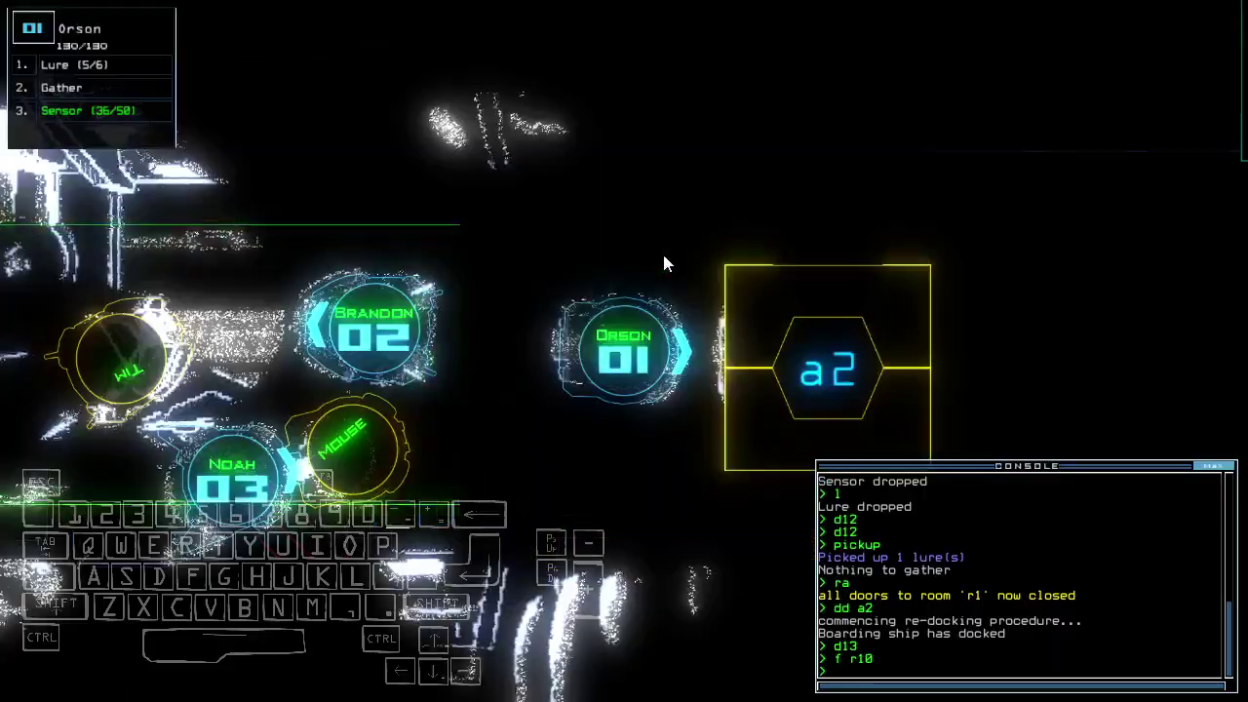
type("arr")
key("Return")
type("ss")
key("Return")
key("Up")
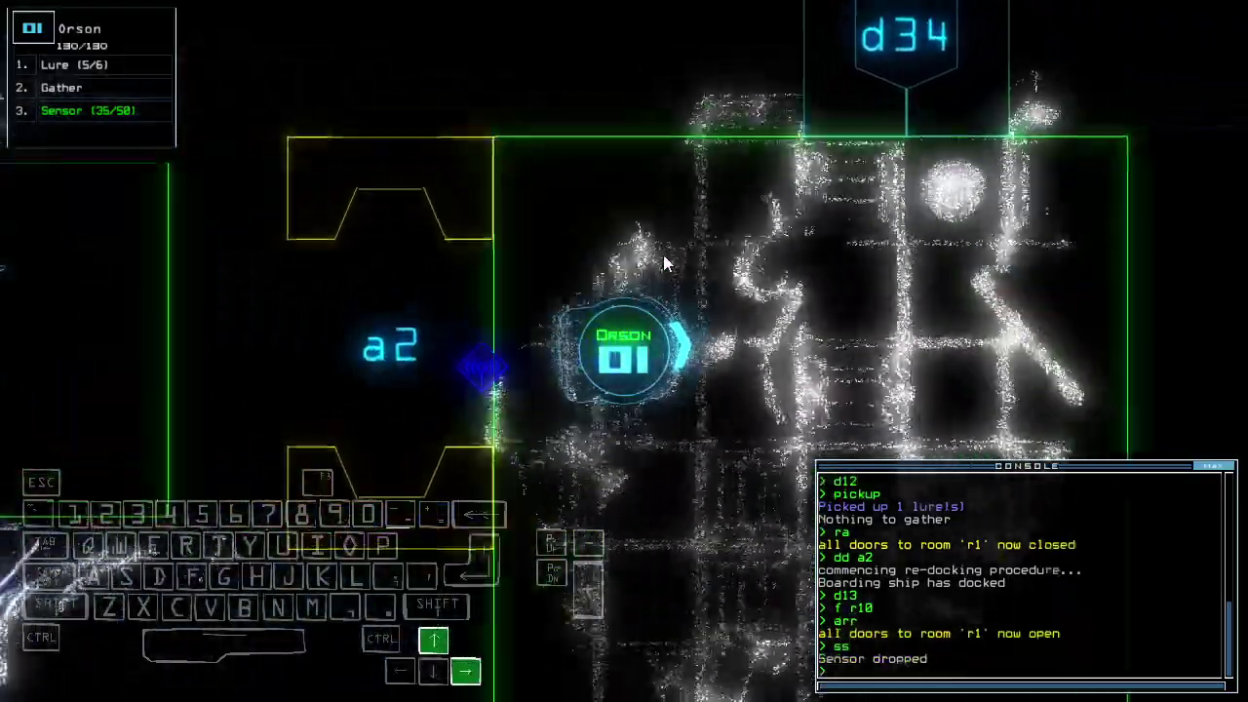
key("Up")
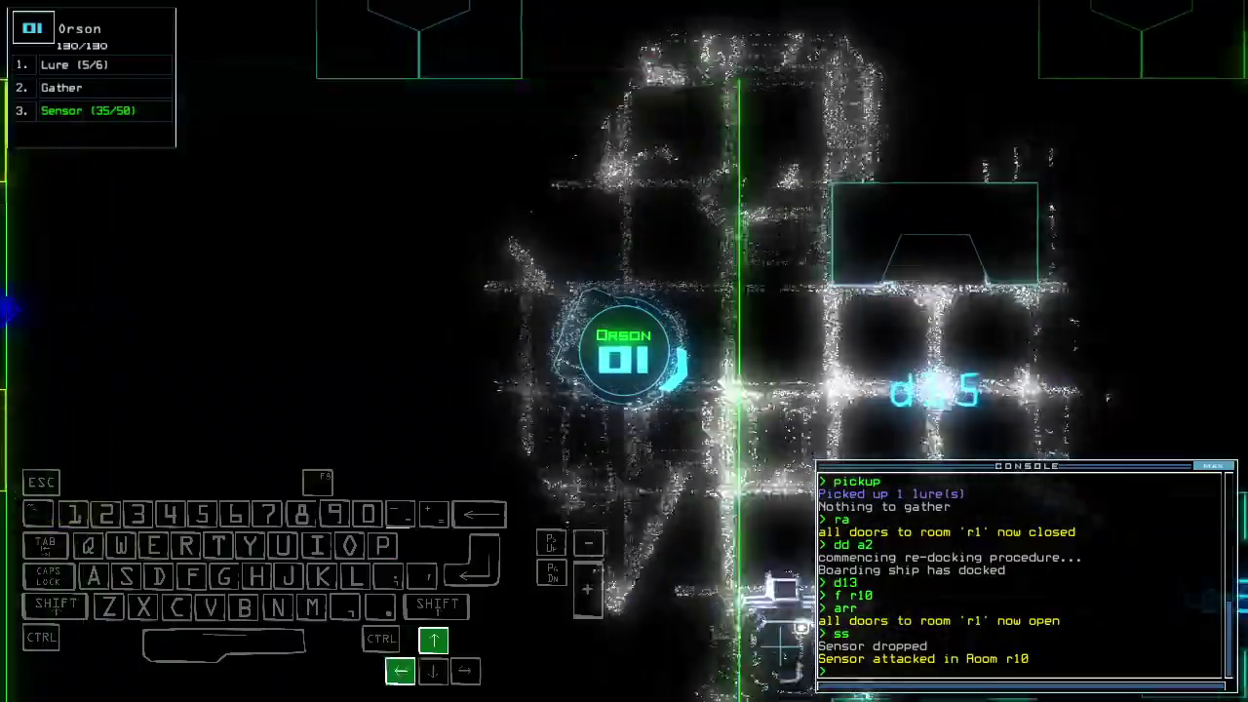
type("ss")
key("Return")
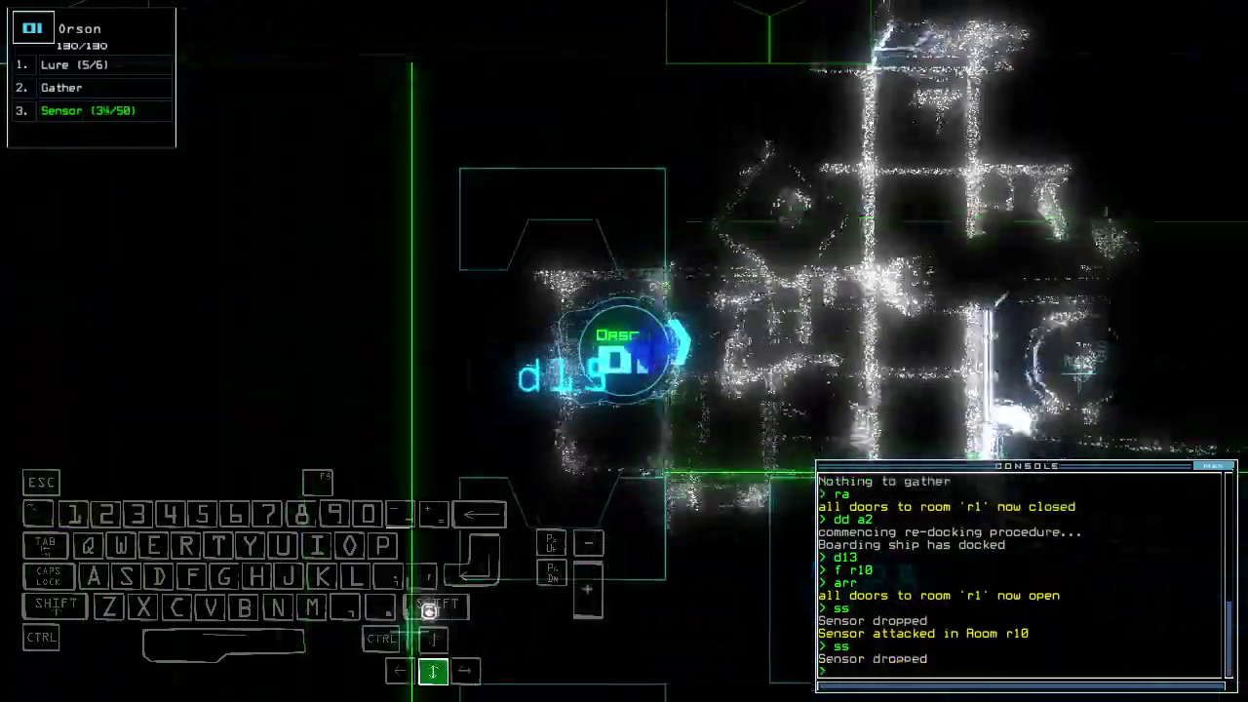
key("Up")
key("Up")
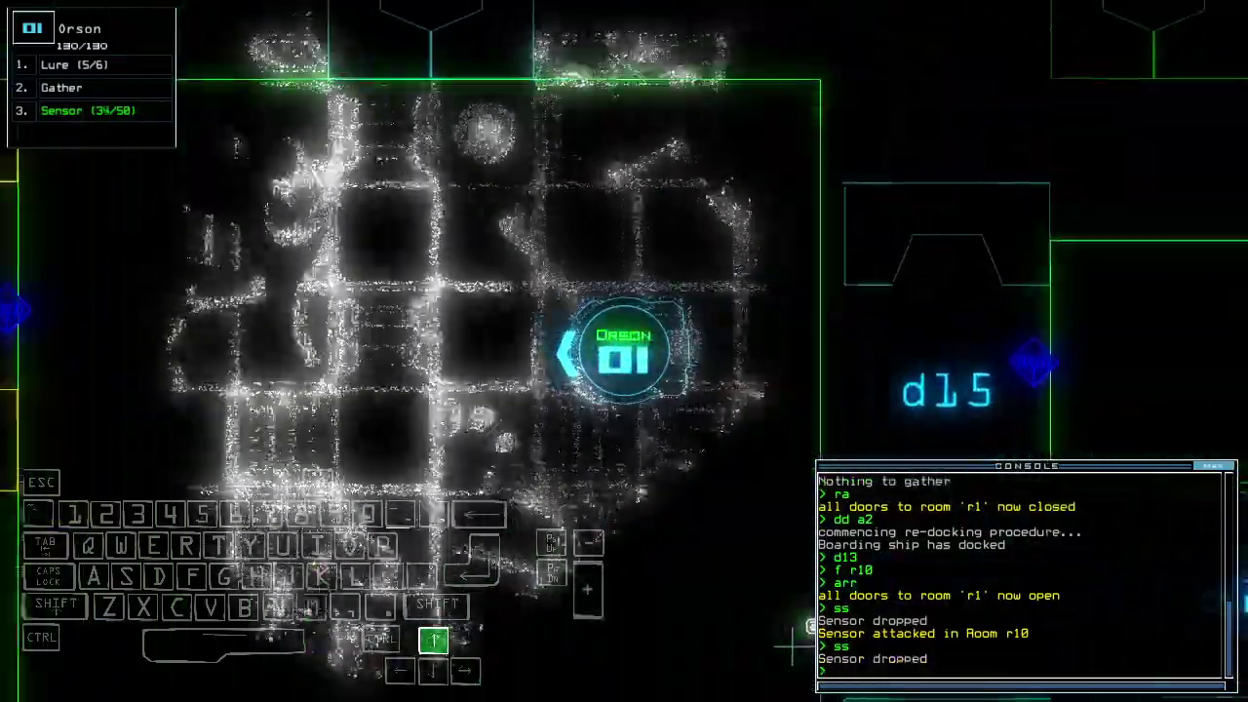
key("Up")
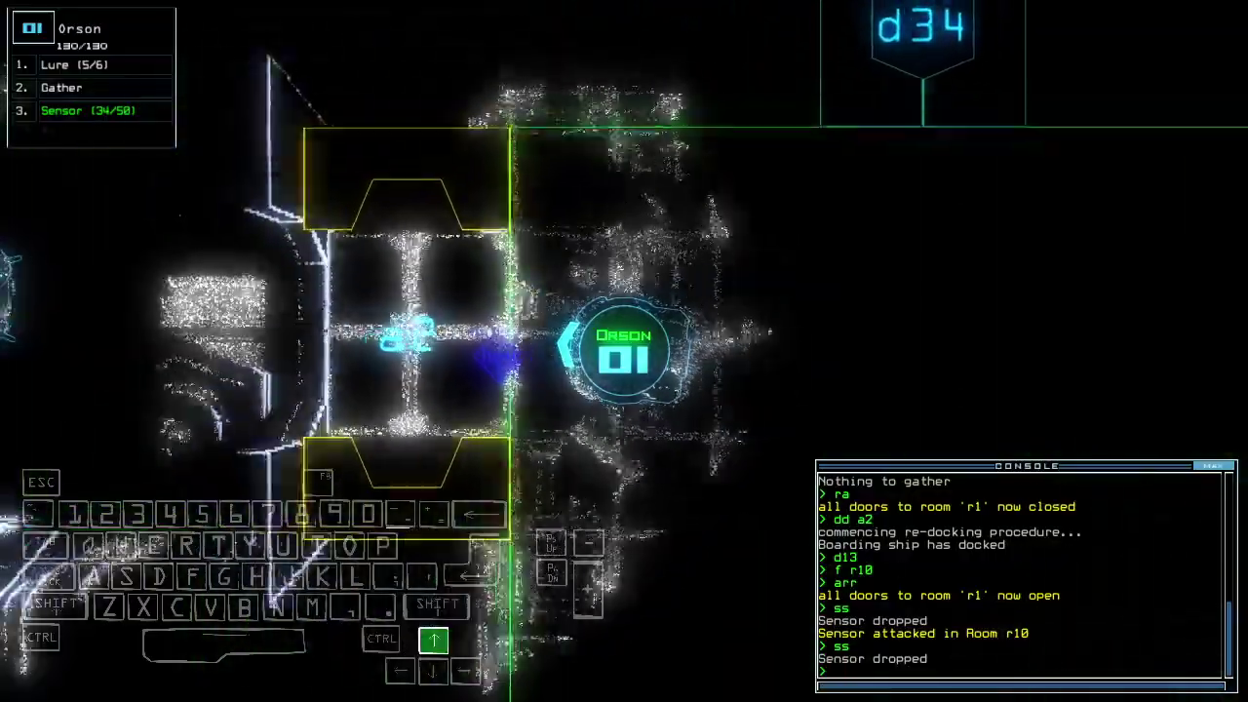
type("ra")
key("Return")
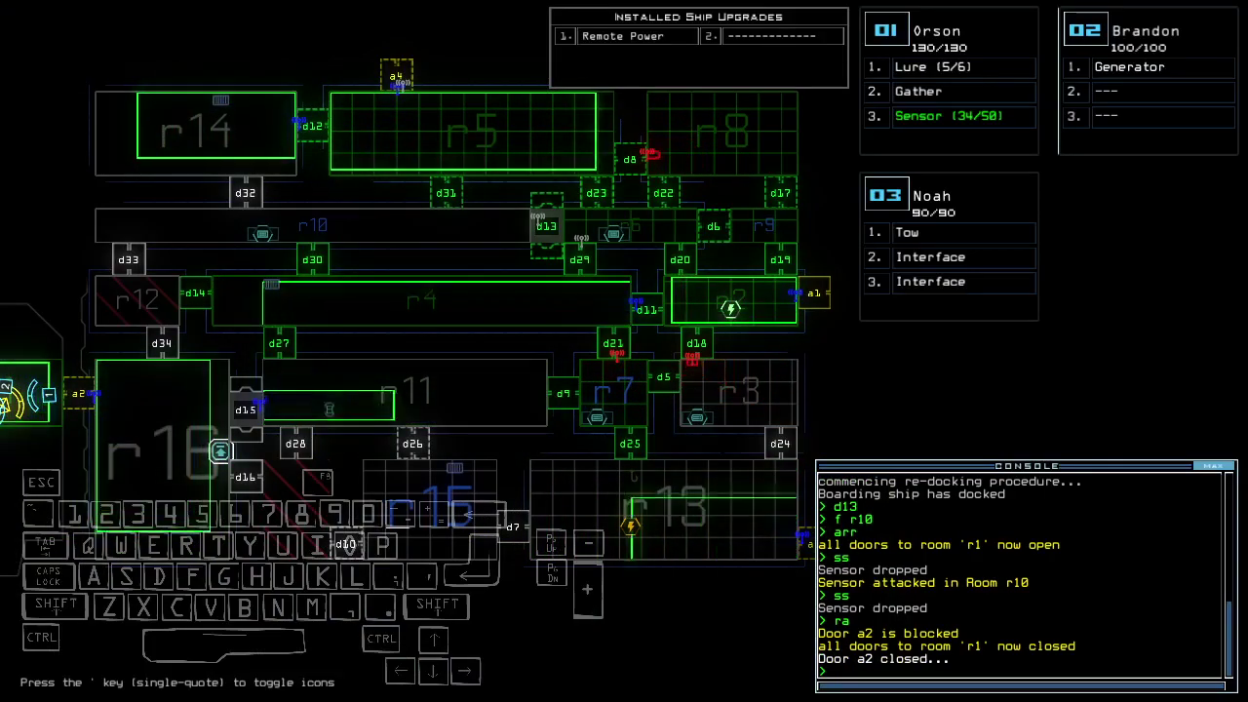
Toggle doors d8 and d13, then enter 'dd a1' to re-dock at airlock a1.
key("Return")
type("d")
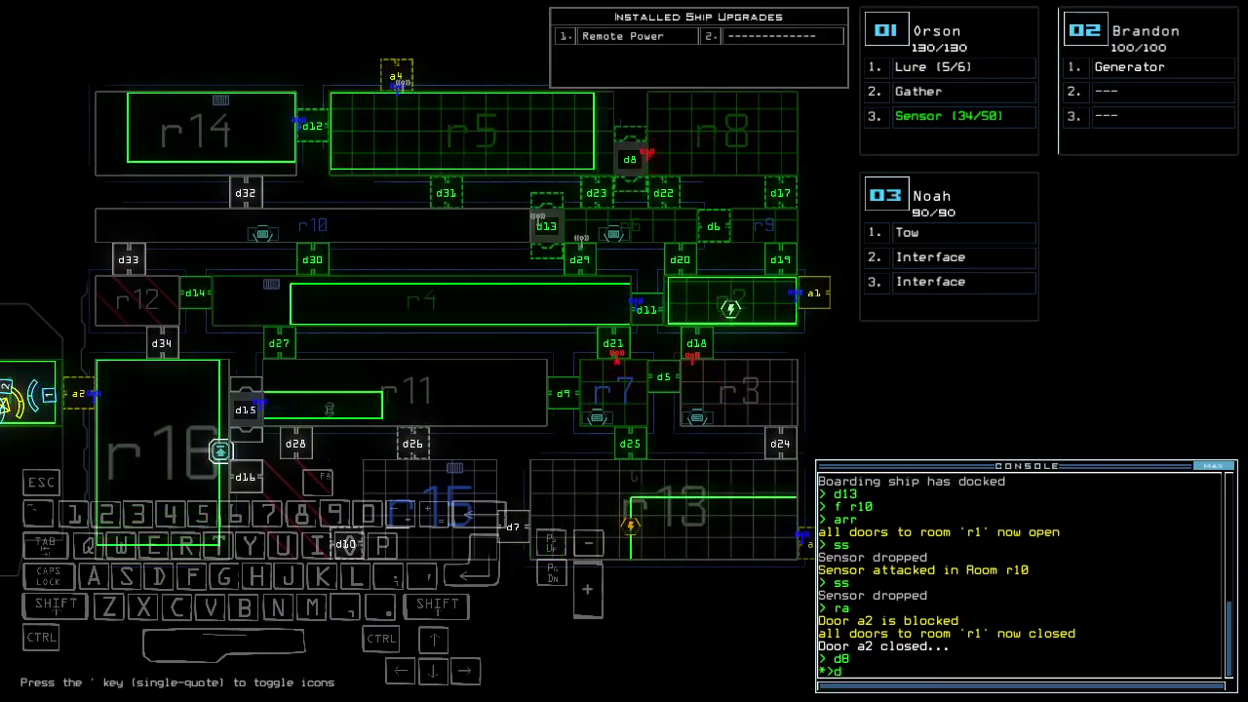
key("BackSpace")
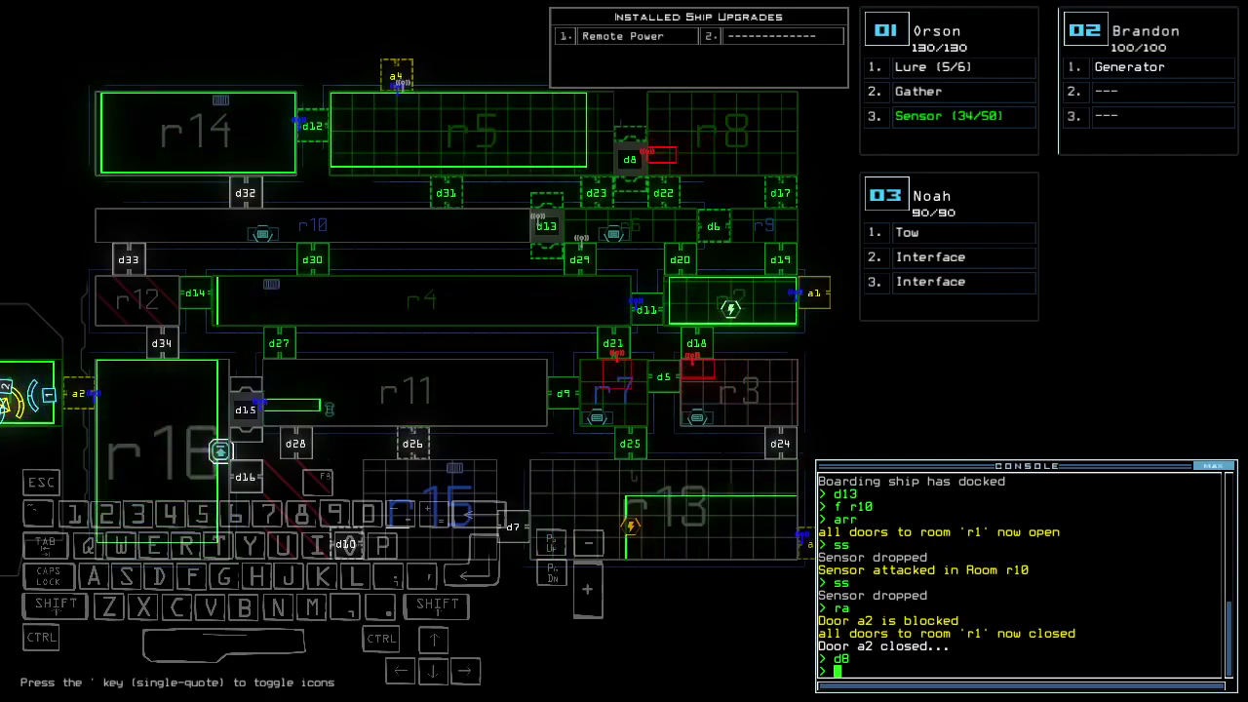
type("d13")
key("Return")
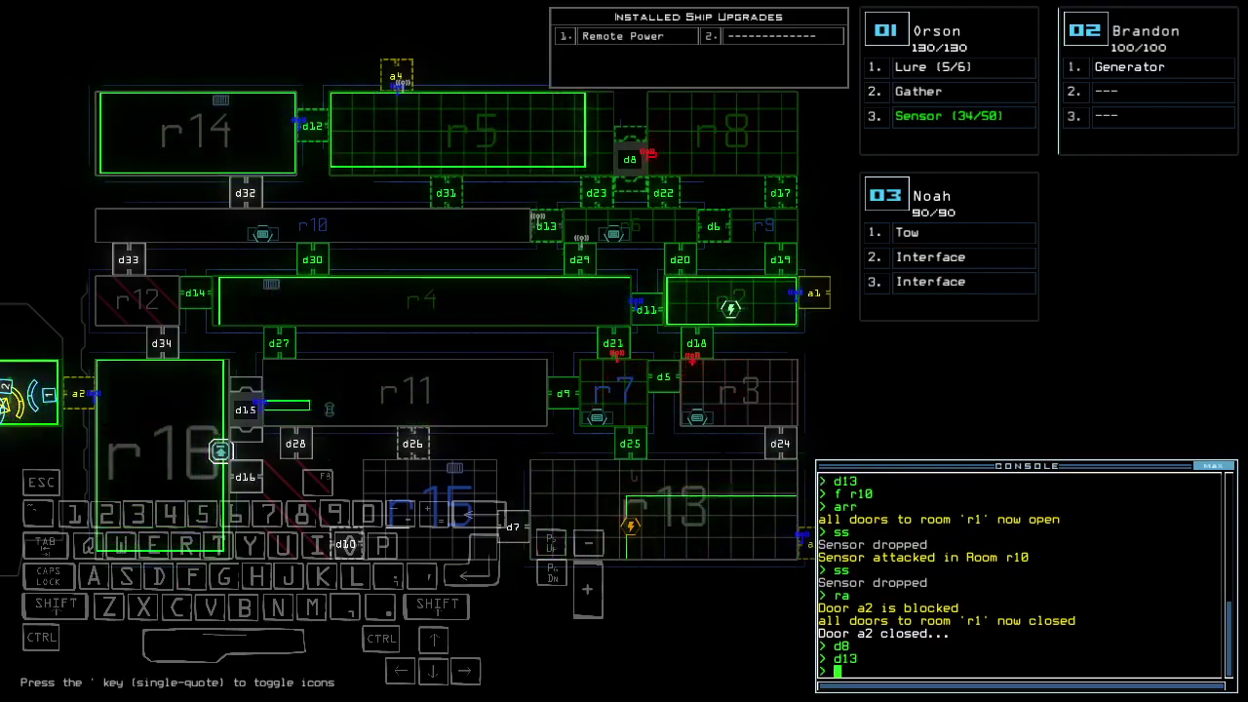
type("d a1")
key("Return")
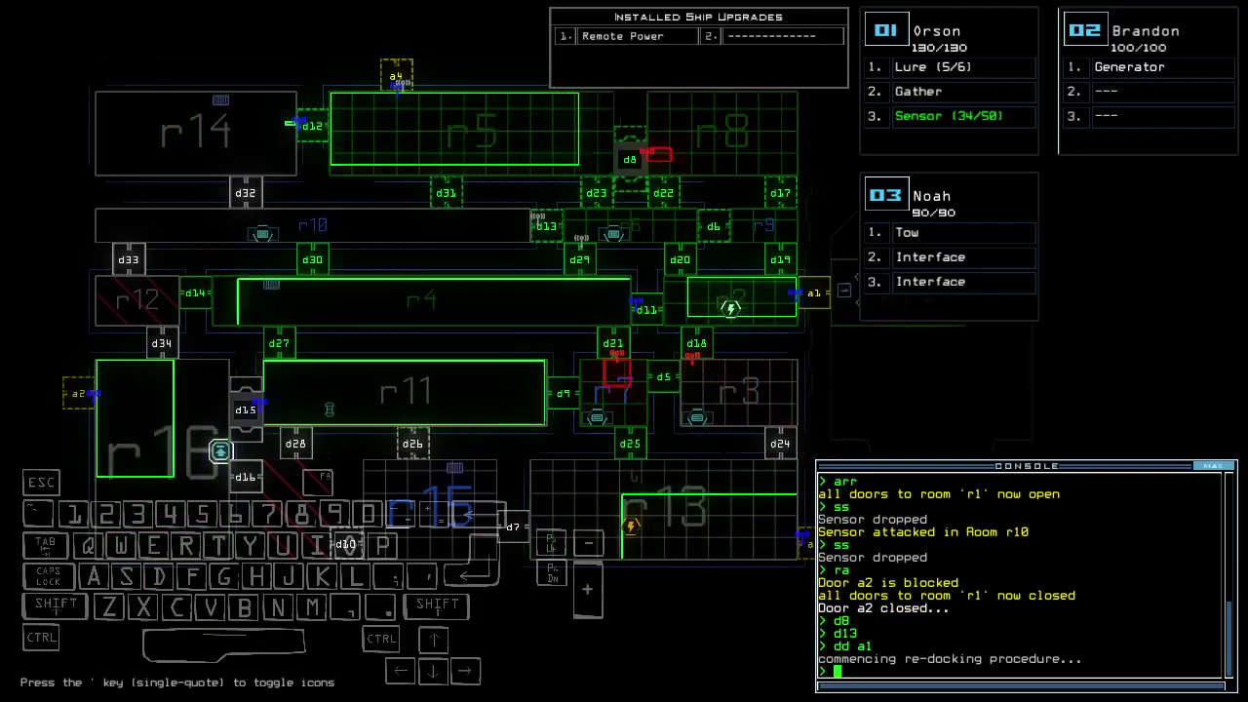
type("arr")
Reopen r1, drop a lure, open d20, retrieve the lure, then close nearby doors and r1.
key("Return")
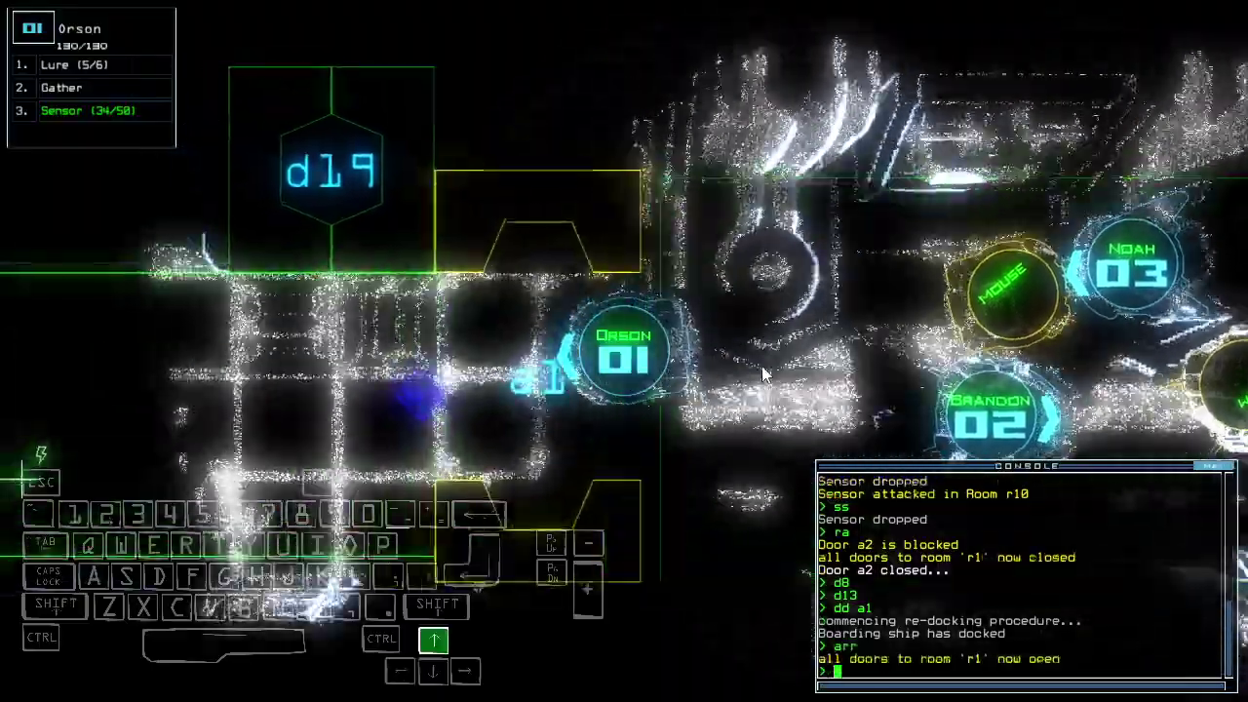
type("l")
key("Return")
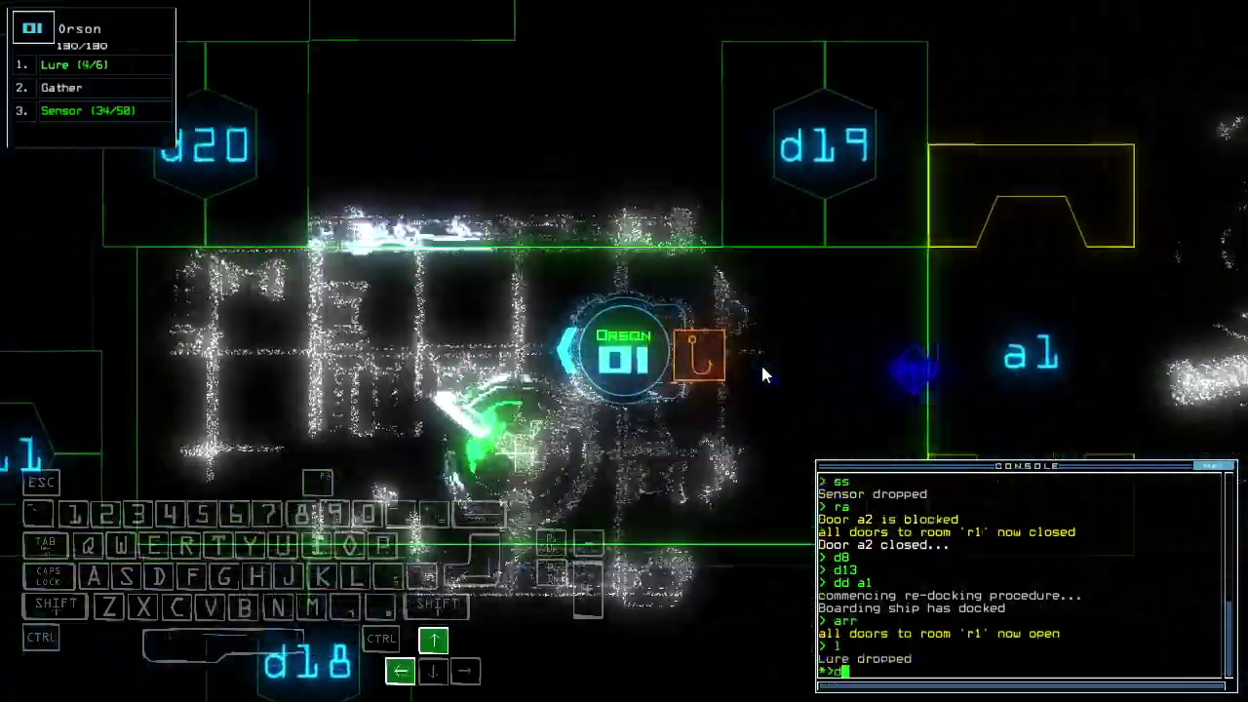
type("d20")
key("Return")
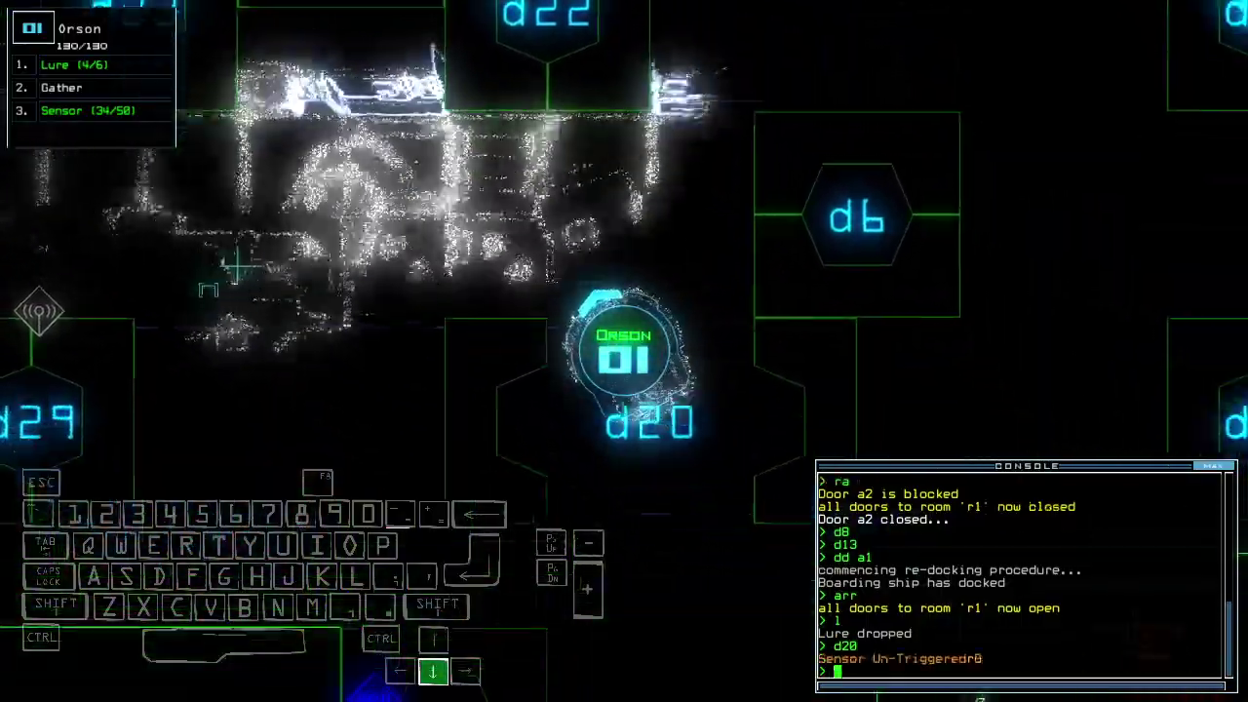
type("pickup")
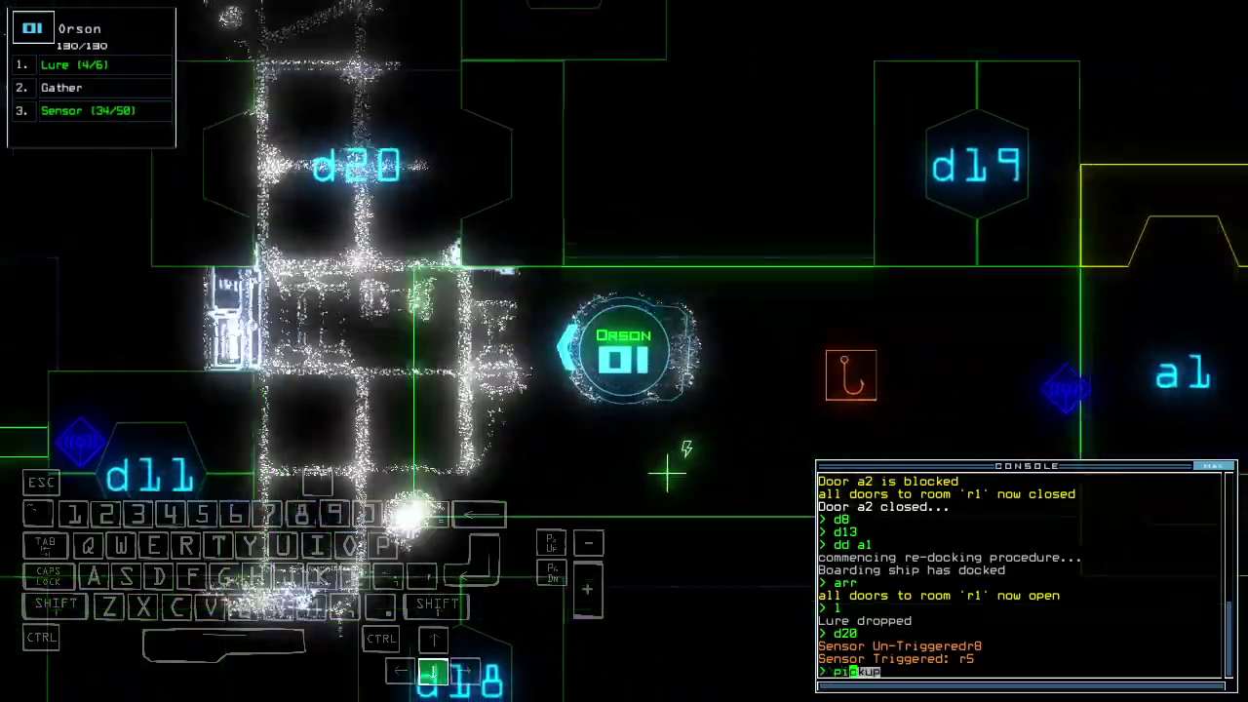
key("Return")
type("d20")
key("Return")
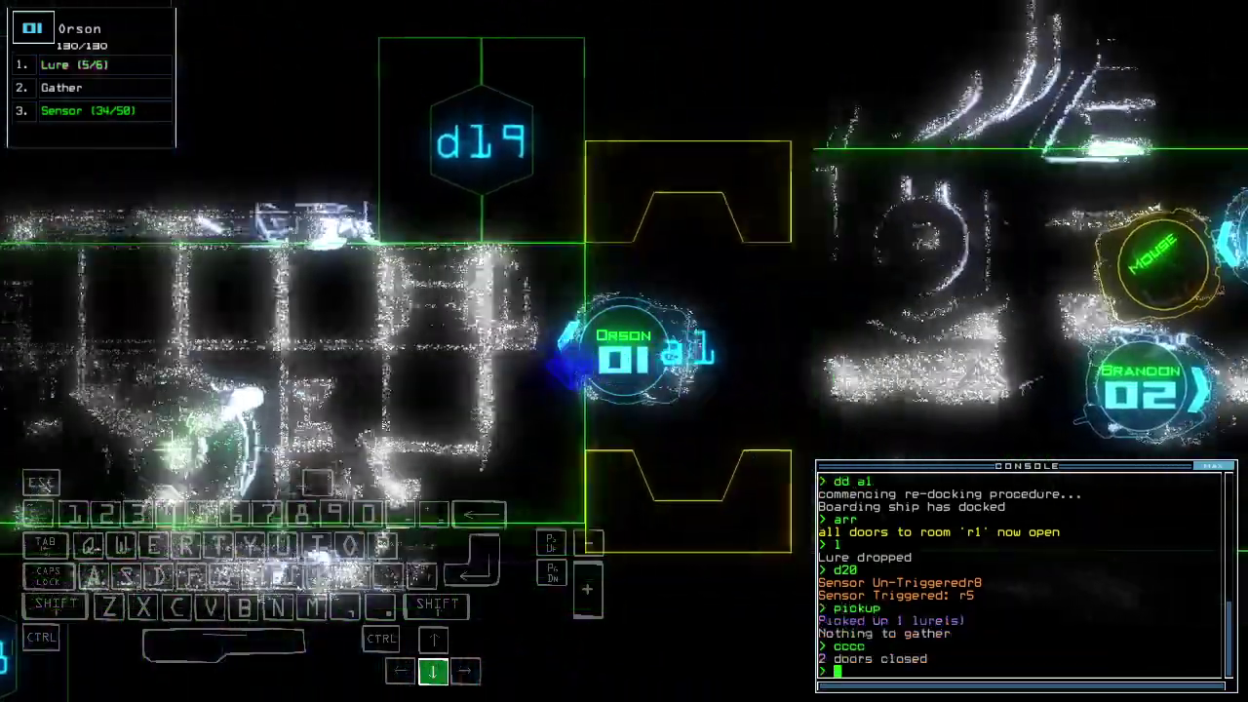
type("re")
key("Return")
type("vacuum r5 a4")
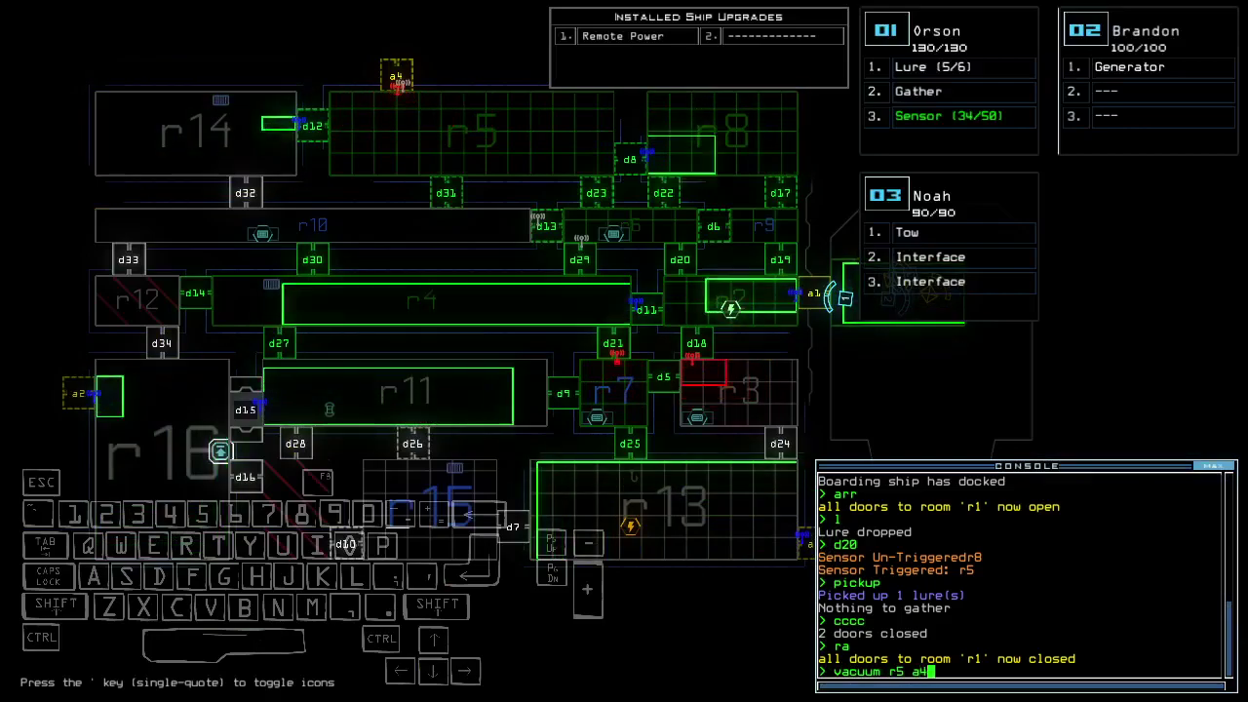
Vent r5 via a4, cycle d17 and d8 until r8's sensor clears, then open d29, d21, d25.
key("Return")
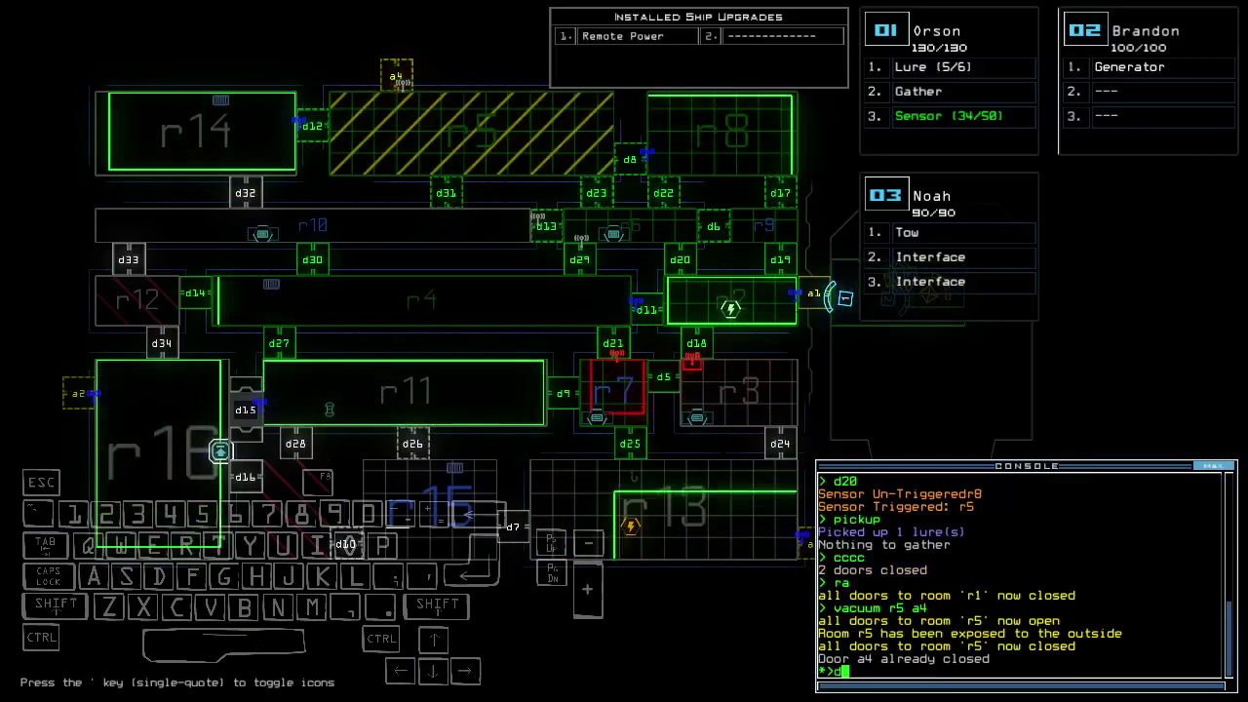
type("d17")
key("Return")
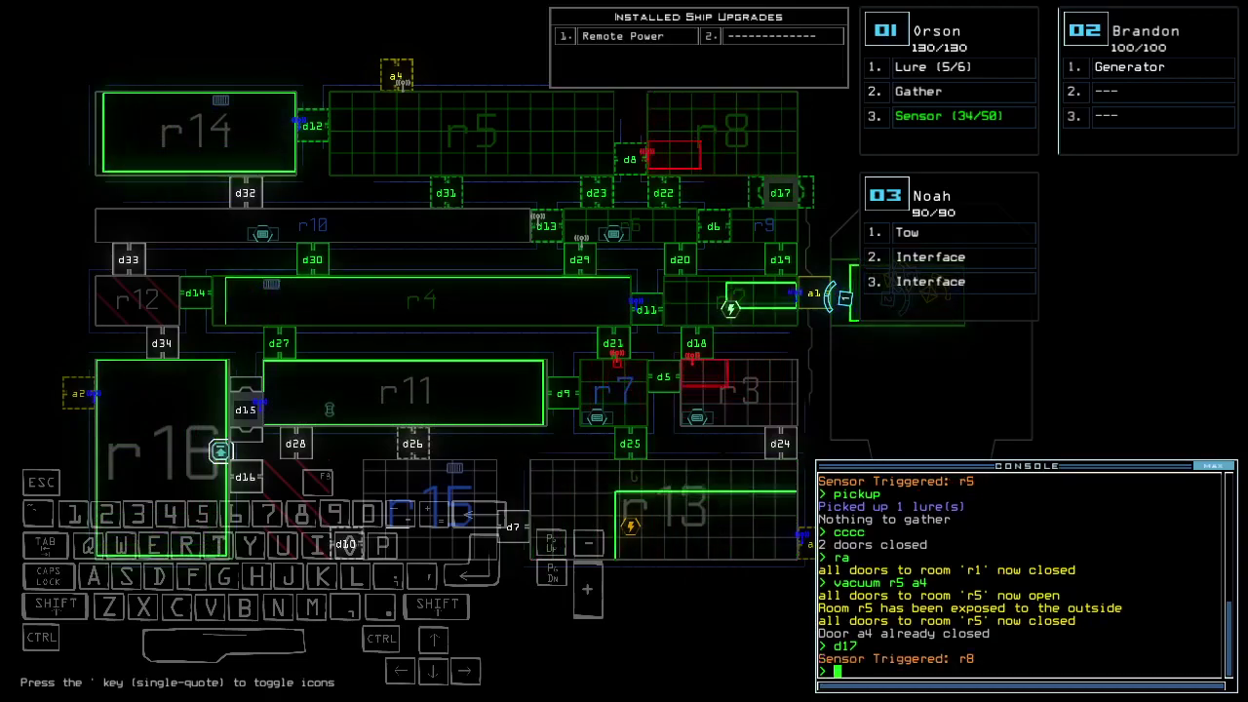
type("d17")
key("Return")
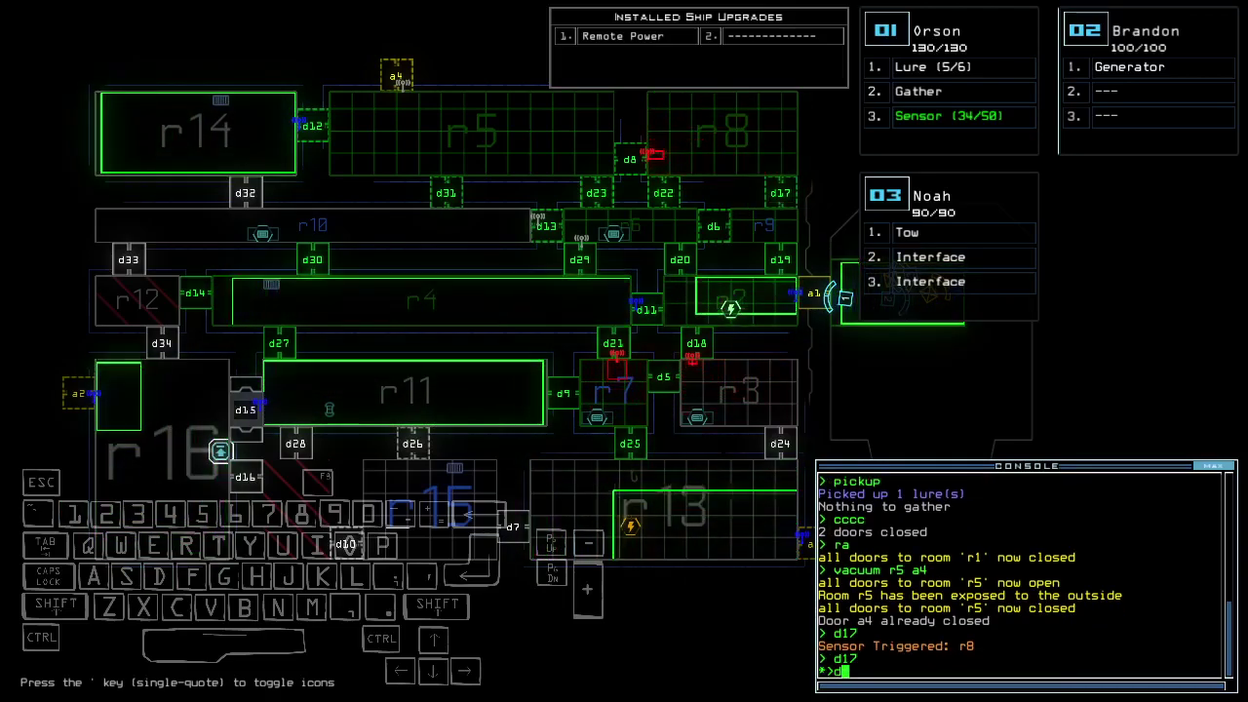
type("8")
key("Return")
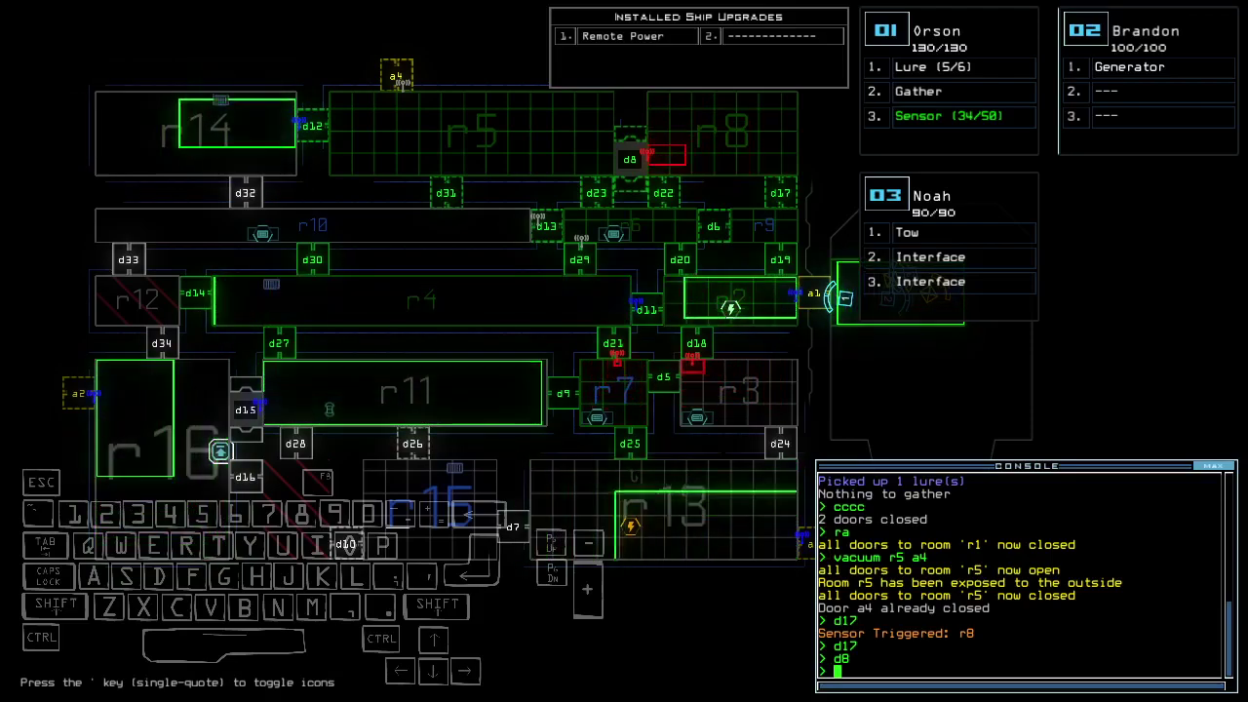
type("d29 d21 ")
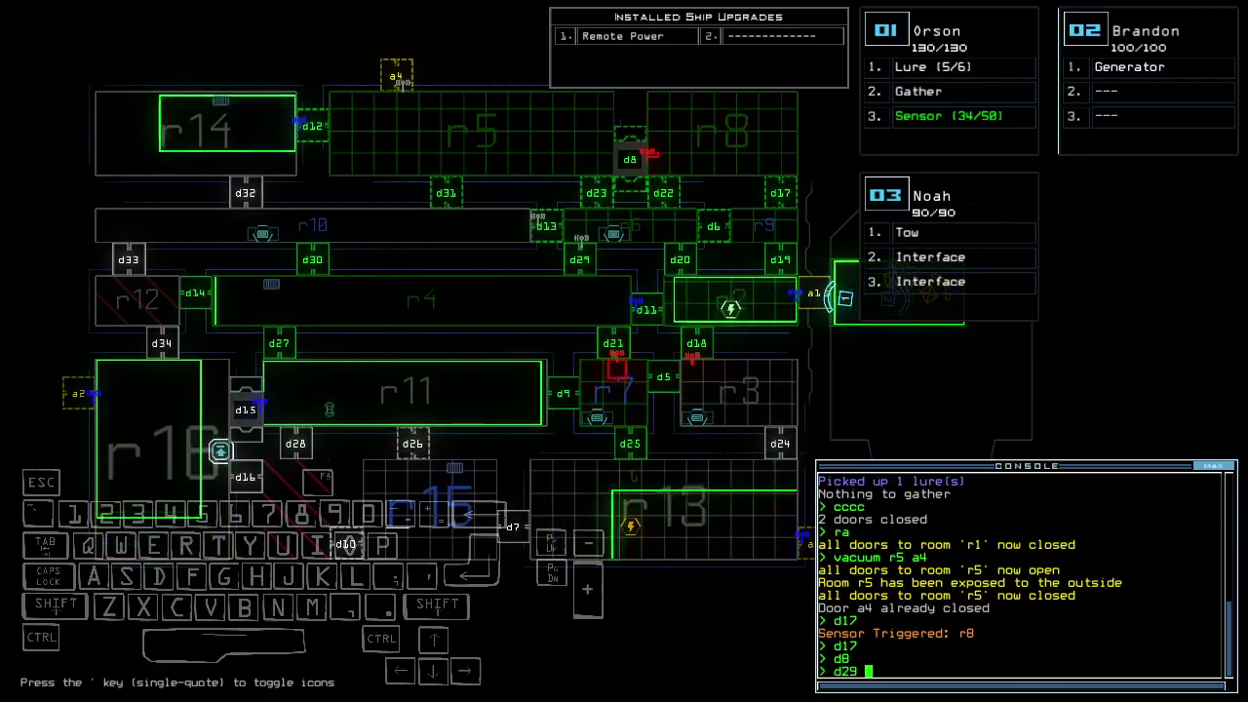
type("d2")
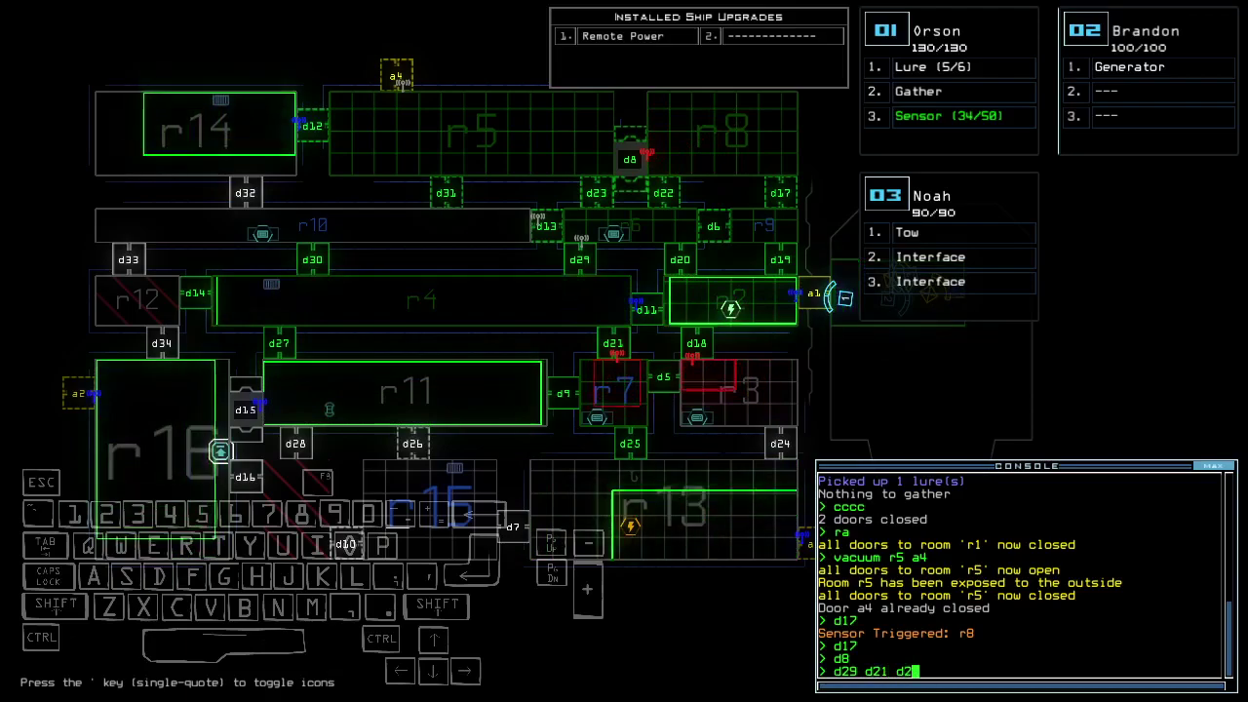
type("5")
key("Return")
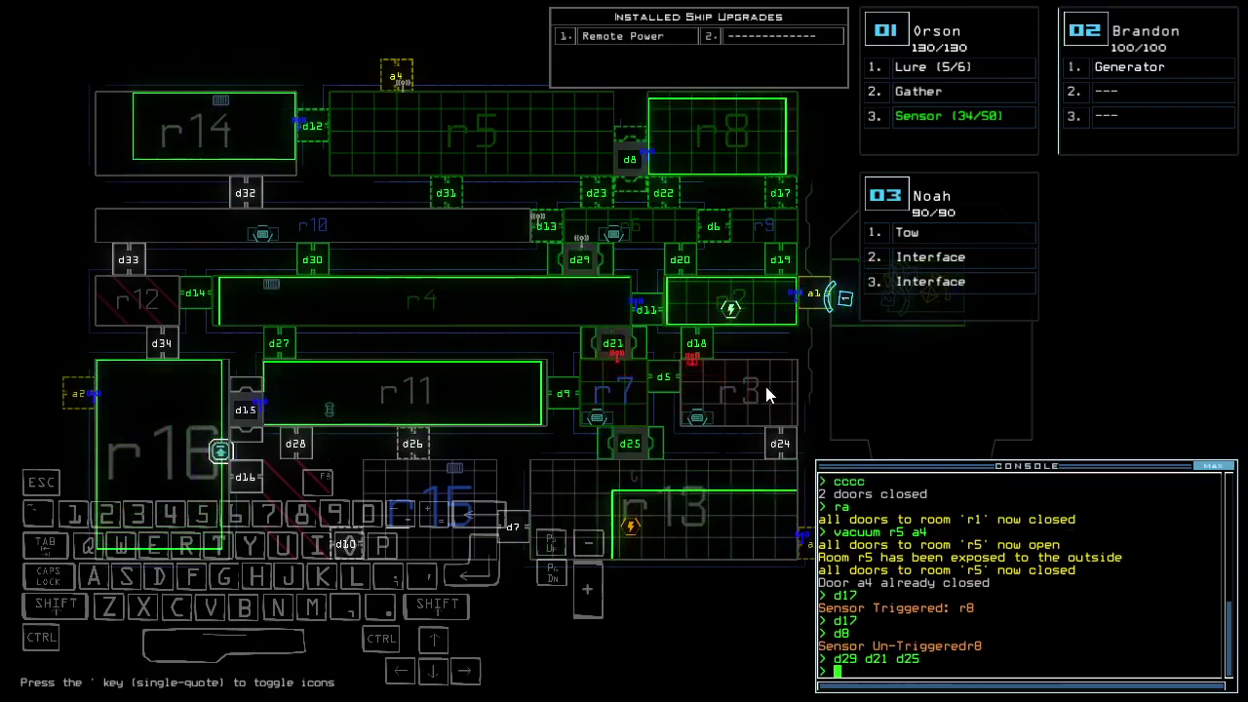
type("d8")
Toggle d8, route power from r2 to r13, toggle d7, and open then close d5.
key("Return")
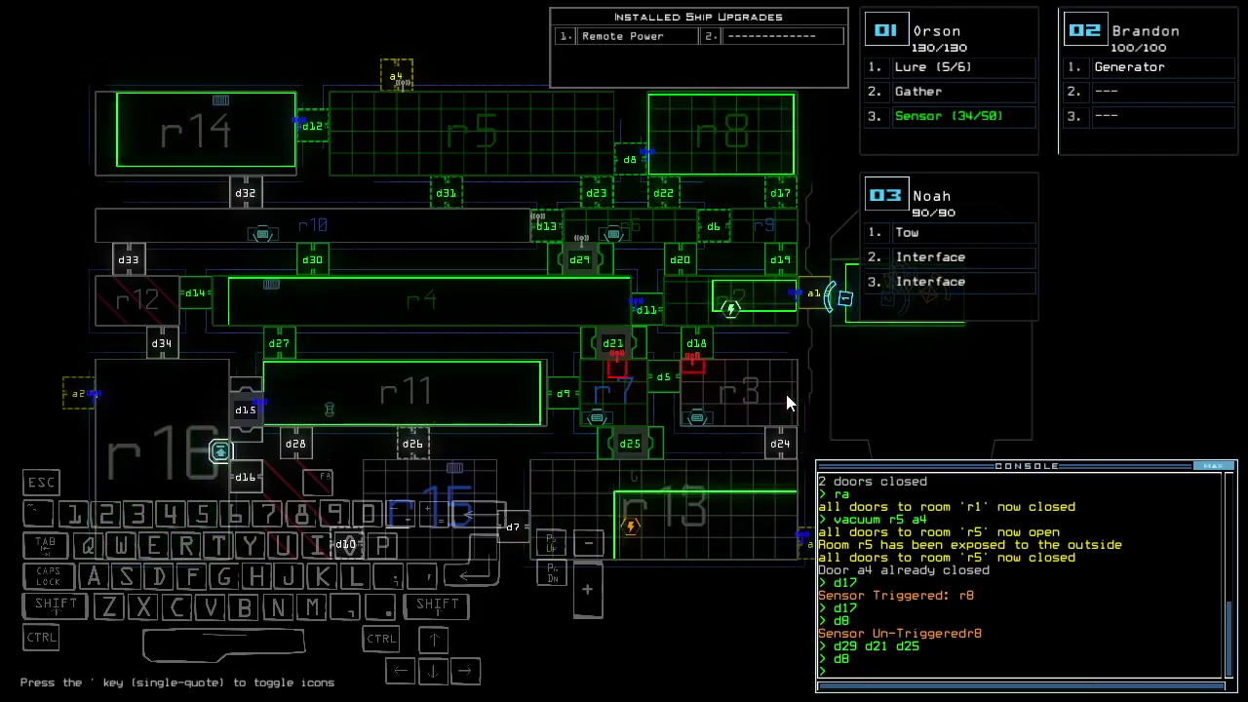
type("rm r2 r13")
key("Return")
type("d7")
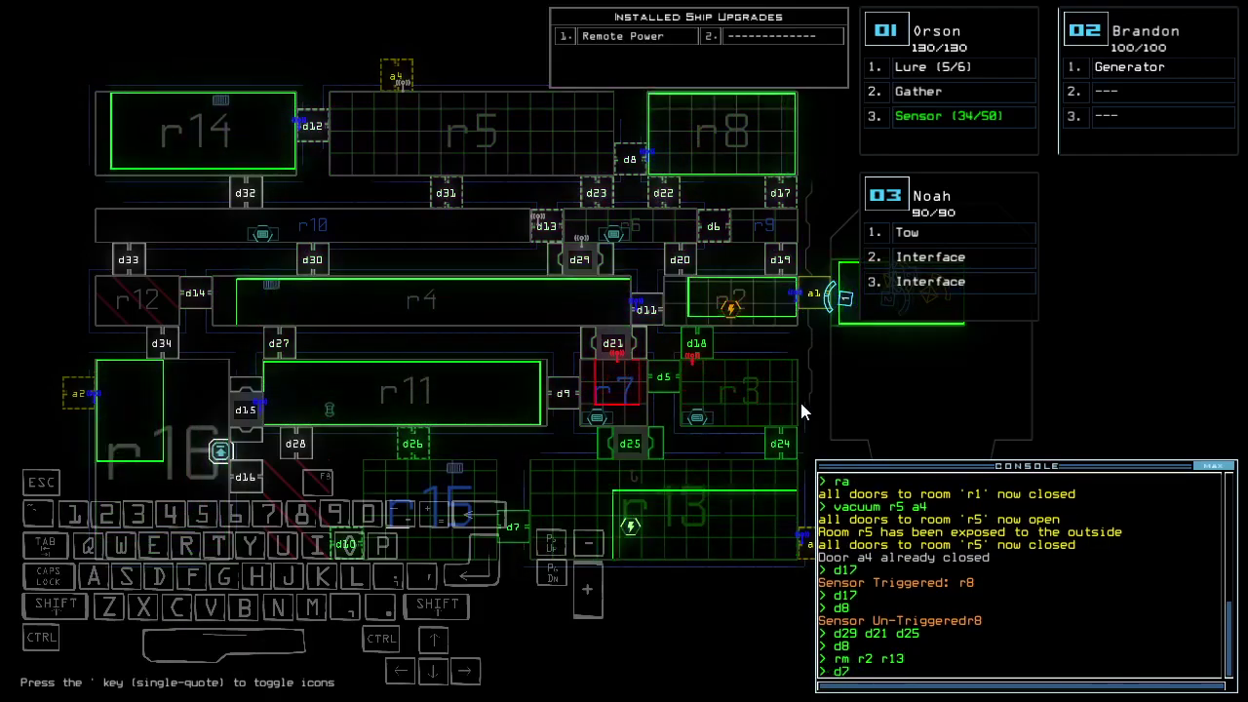
key("Return")
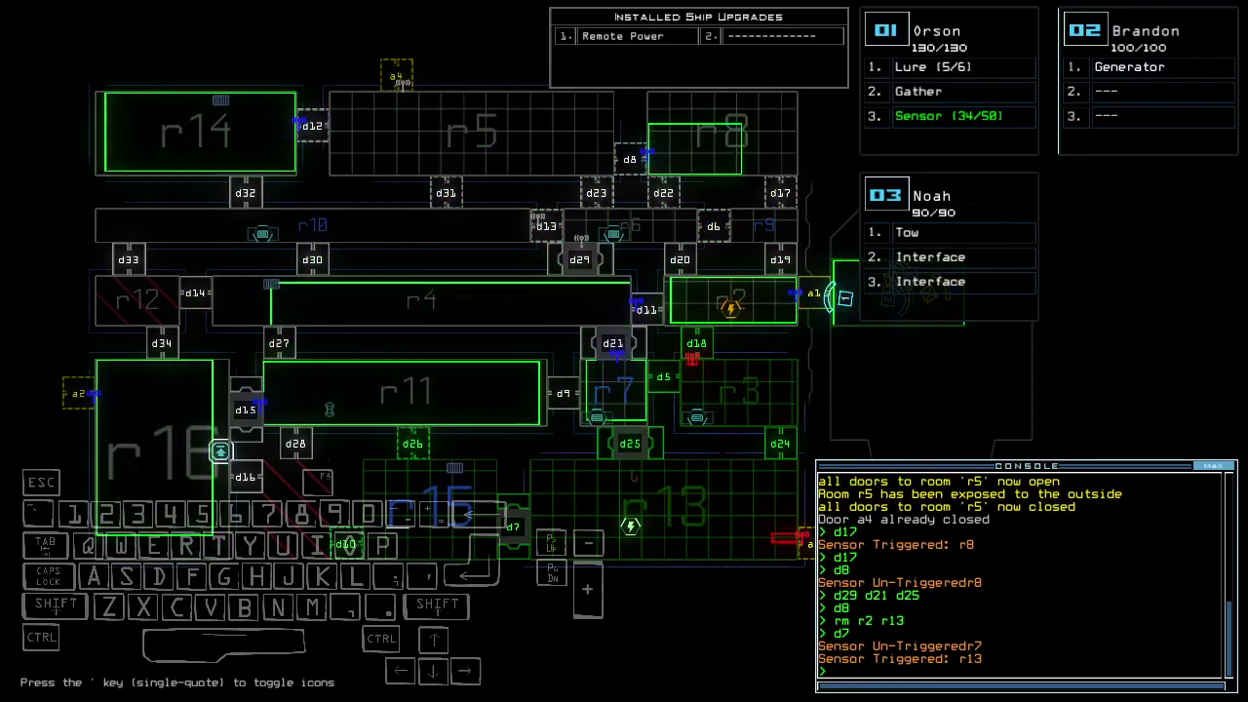
key("Right")
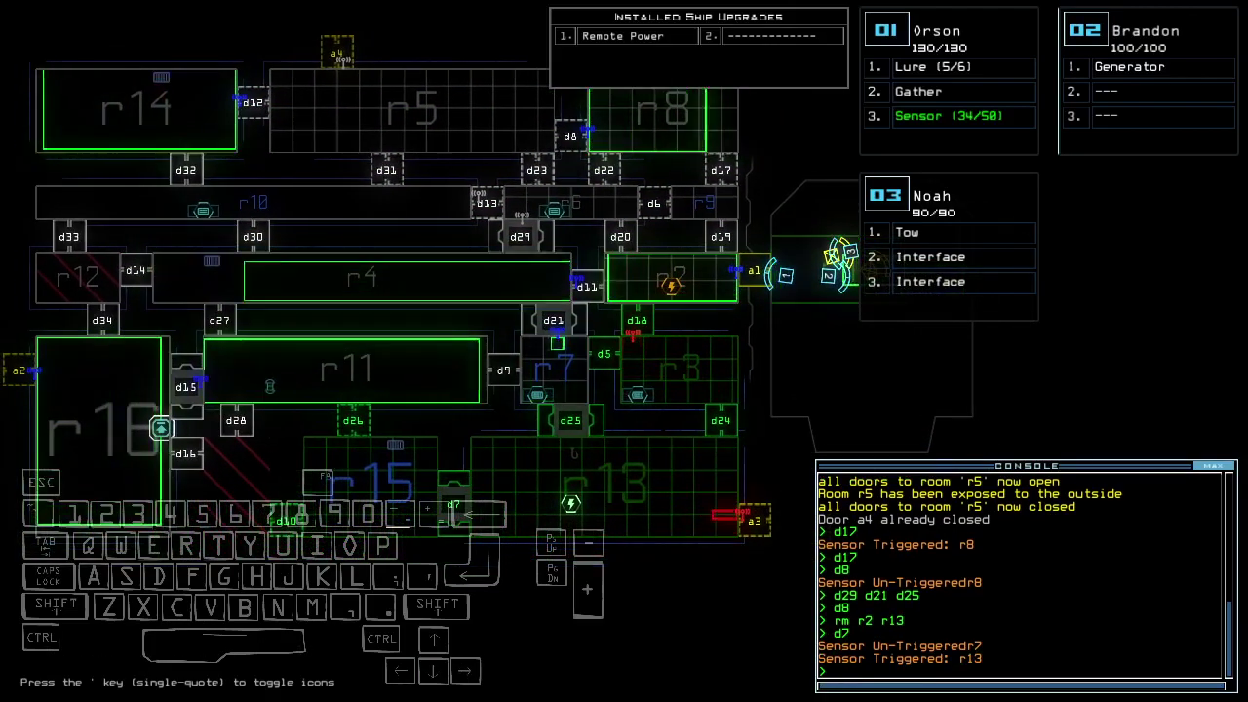
type("d5")
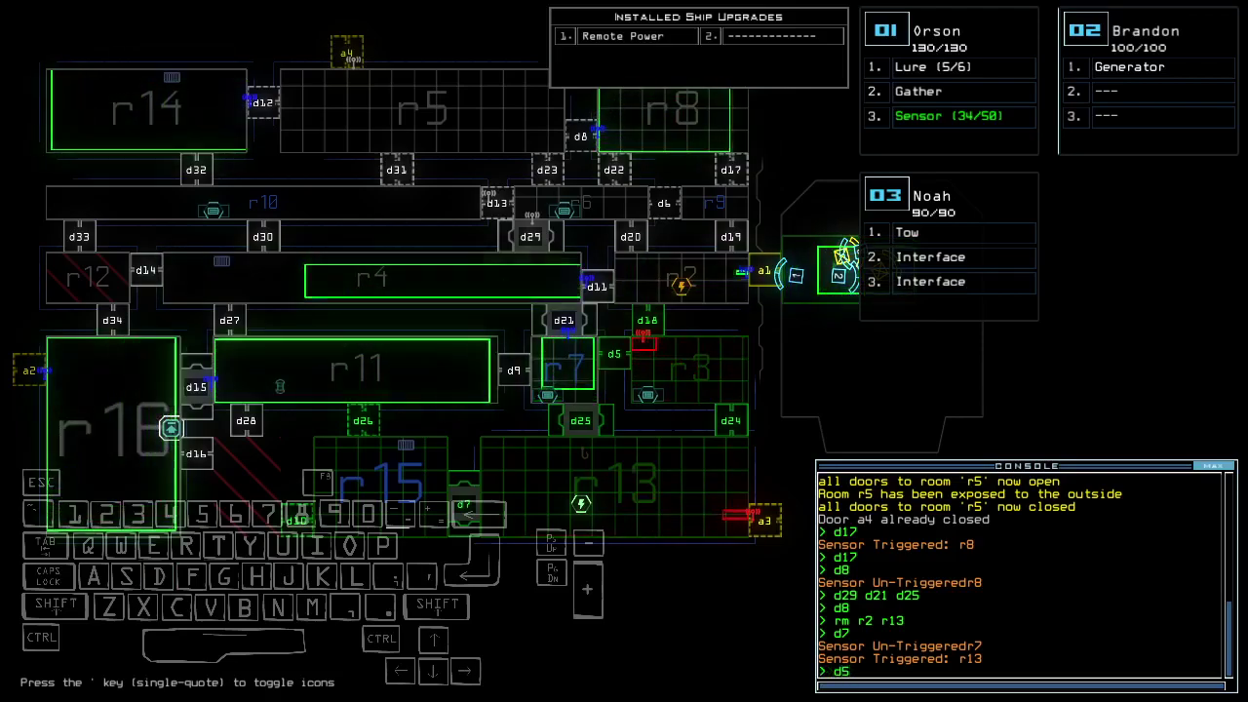
key("Return")
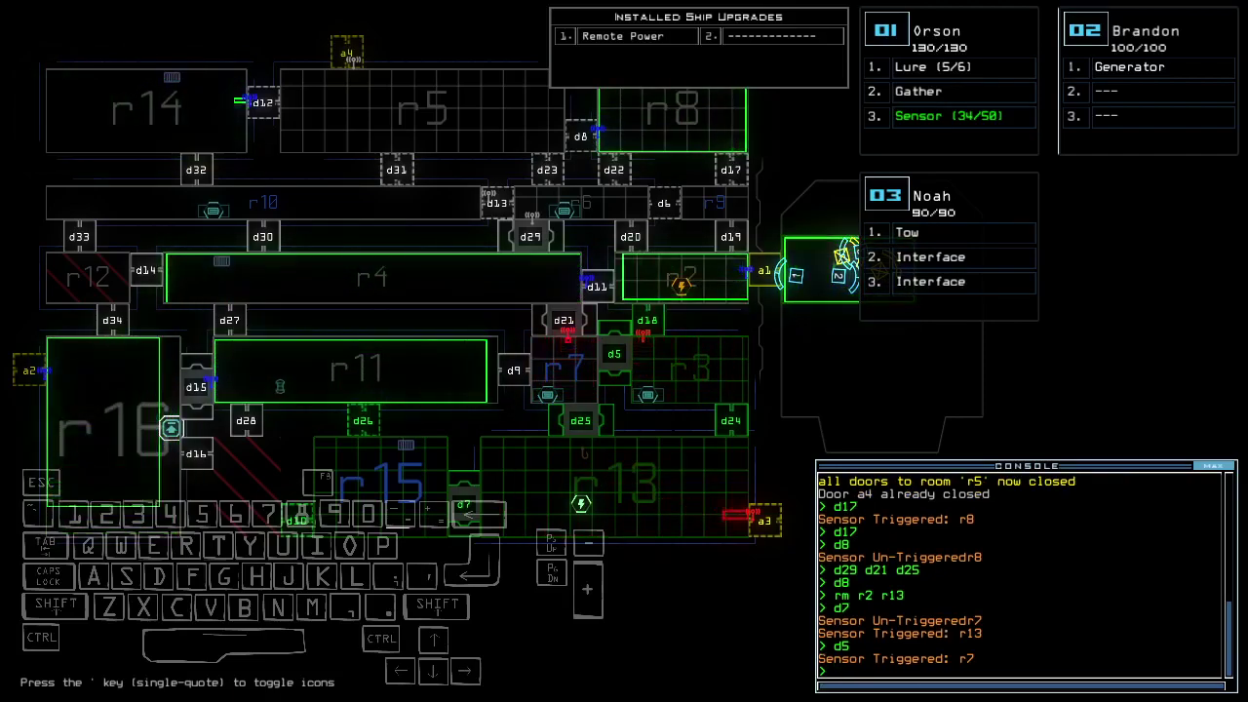
type("d5")
key("Return")
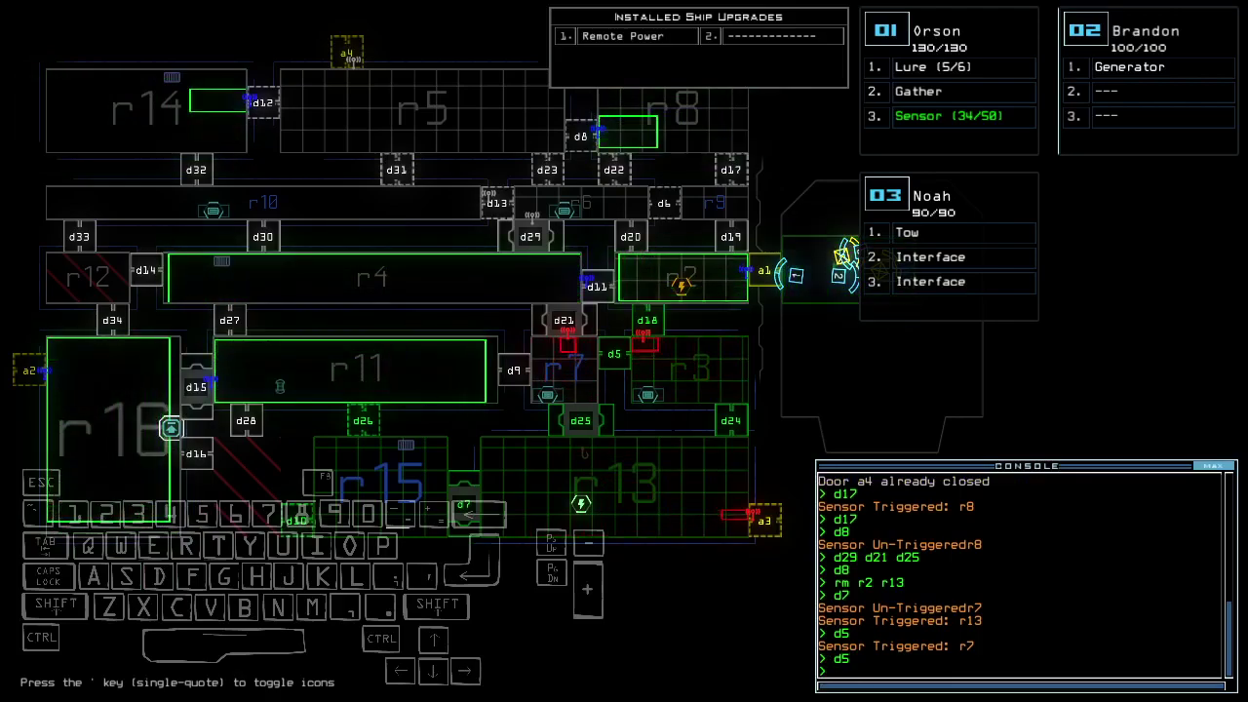
type("d24")
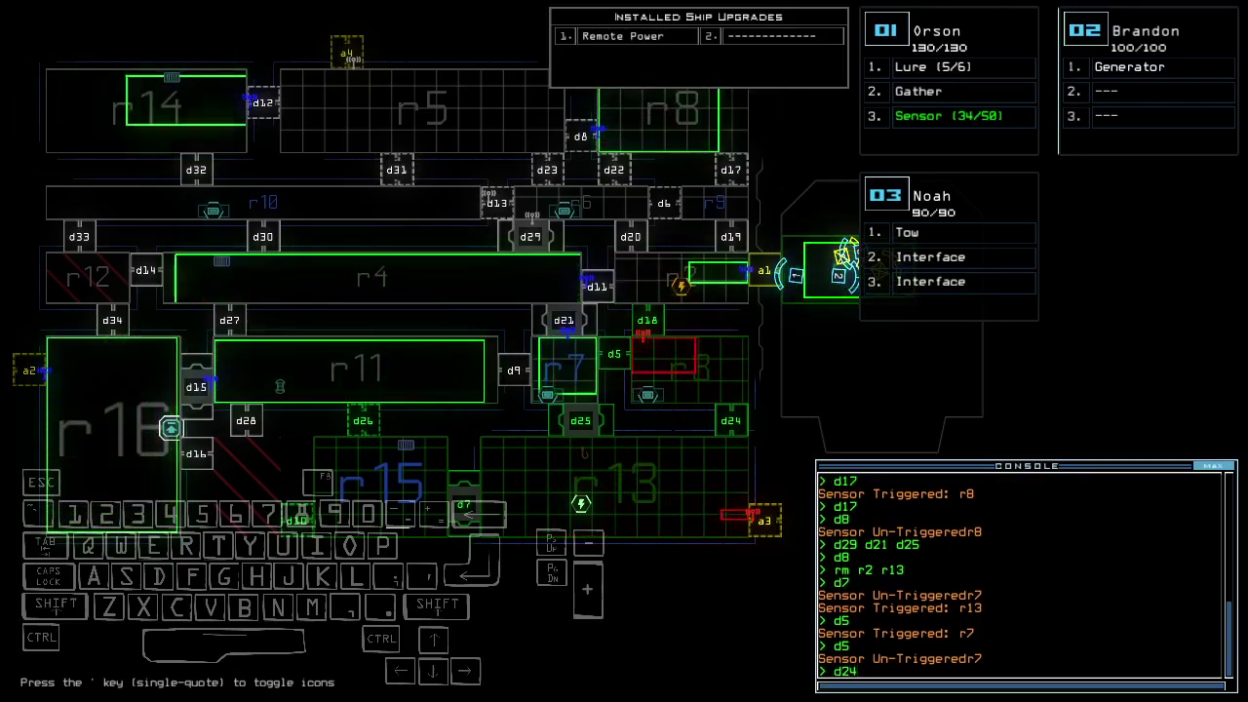
Toggle d24, then d24 with d5, d5 again, route power back to r2, and toggle d23.
key("Return")
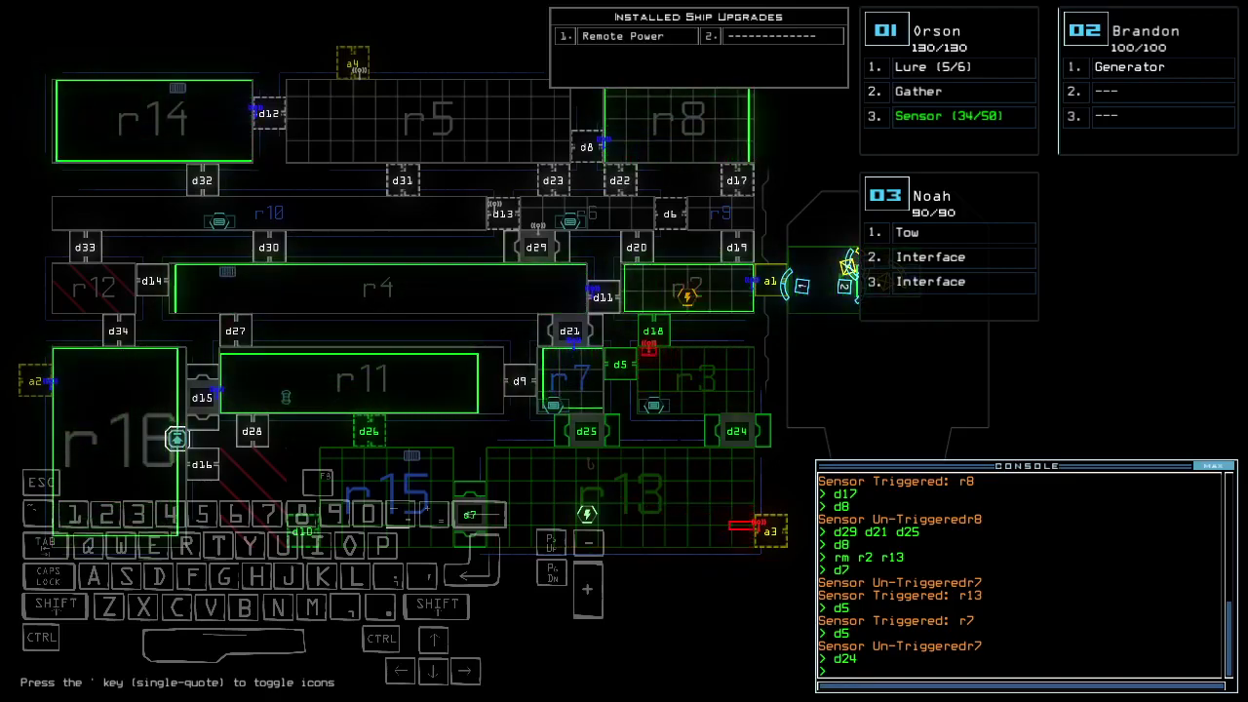
type("d24")
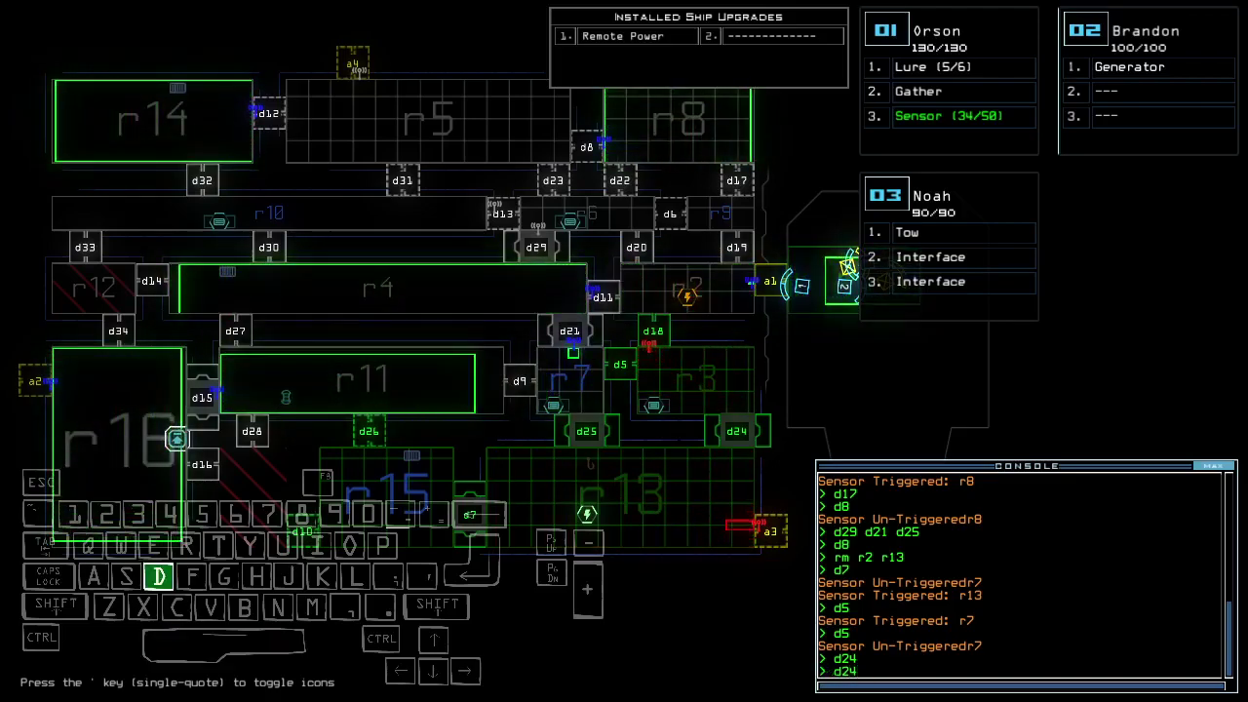
type(" d5")
key("Return")
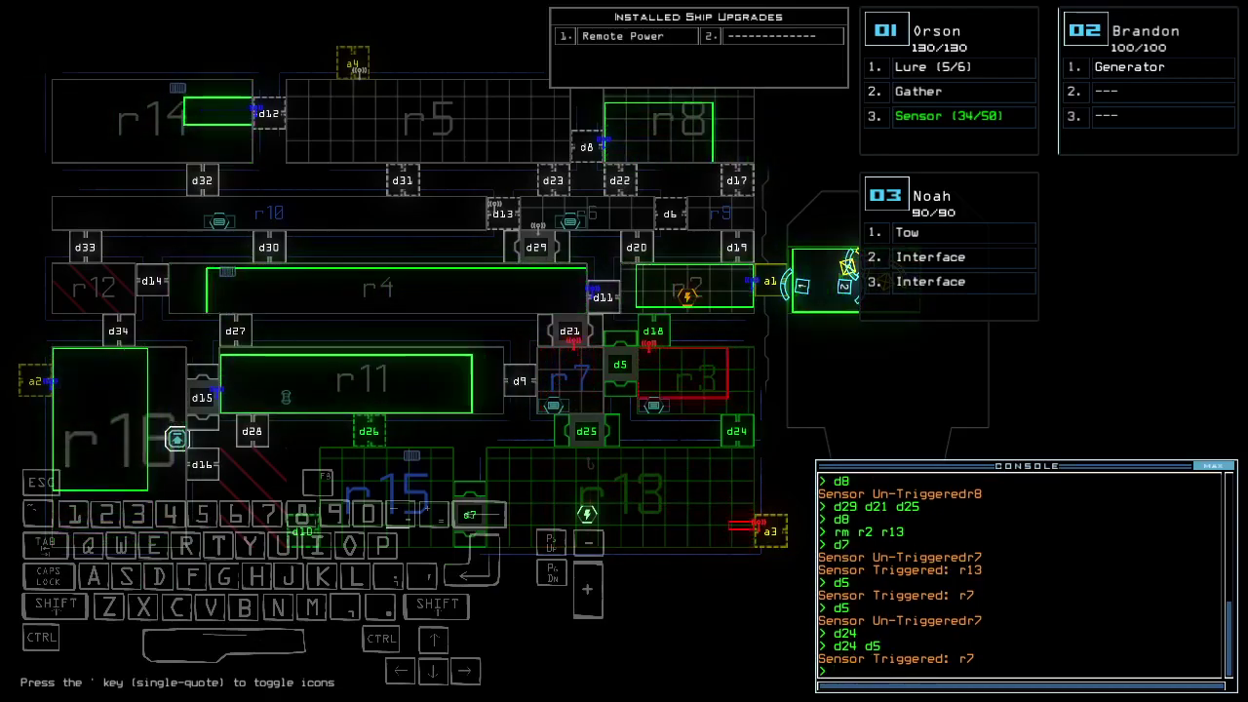
type("d5")
key("Return")
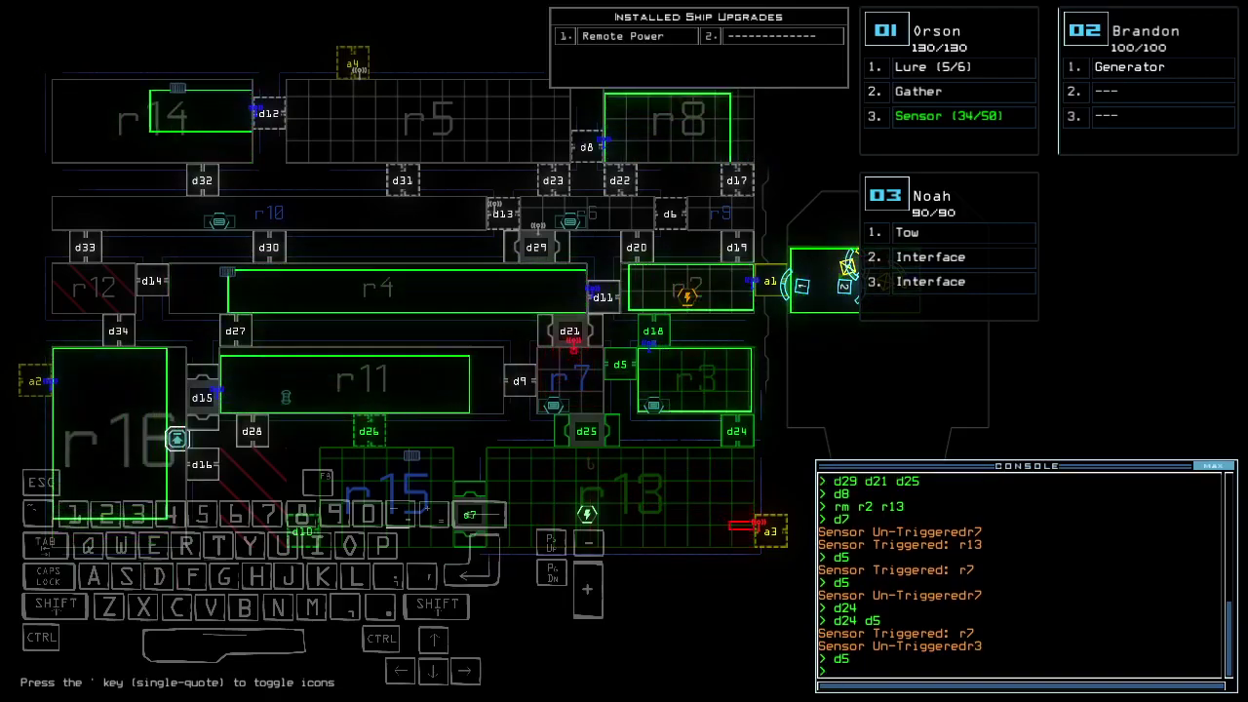
type("rm")
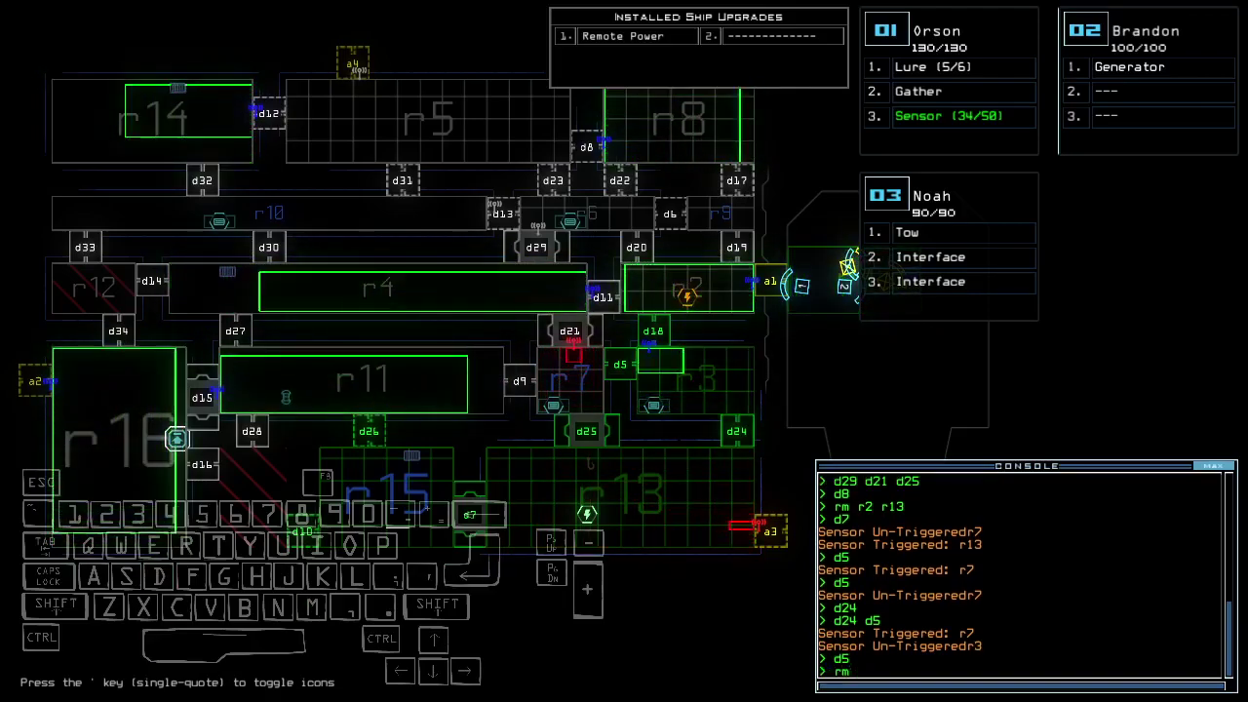
type(" r13 r2")
key("Return")
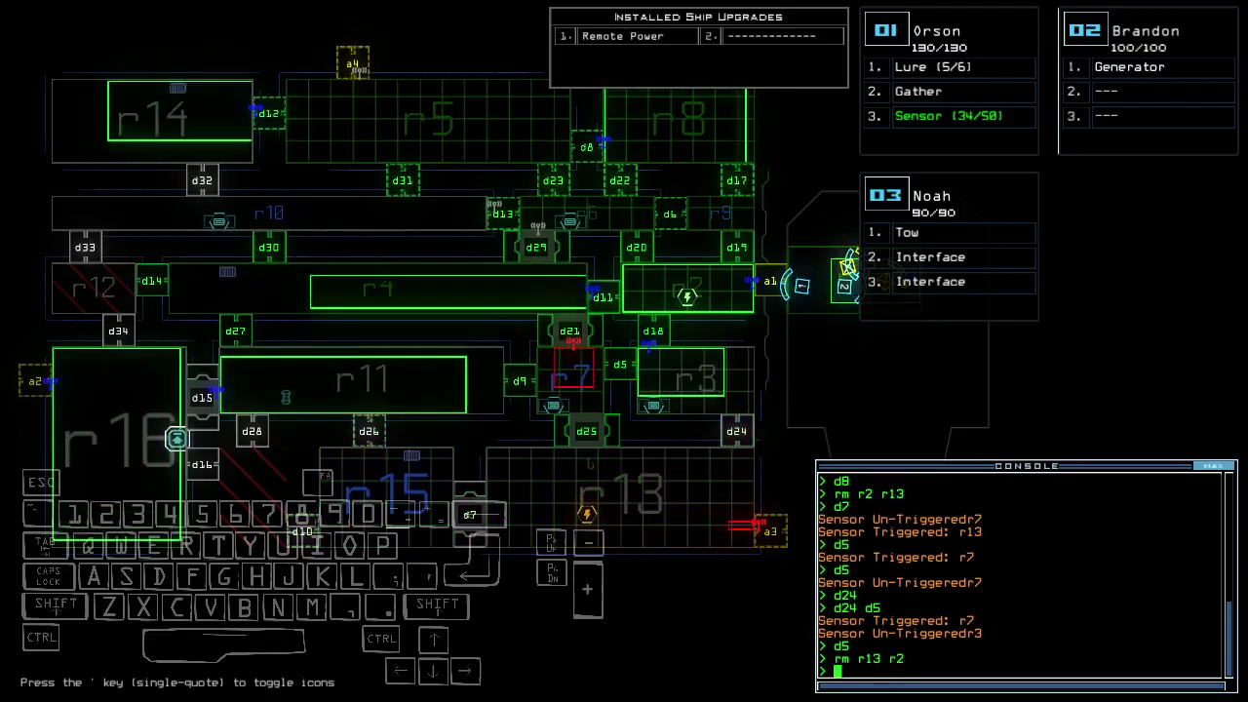
type("d23")
key("Return")
type("d")
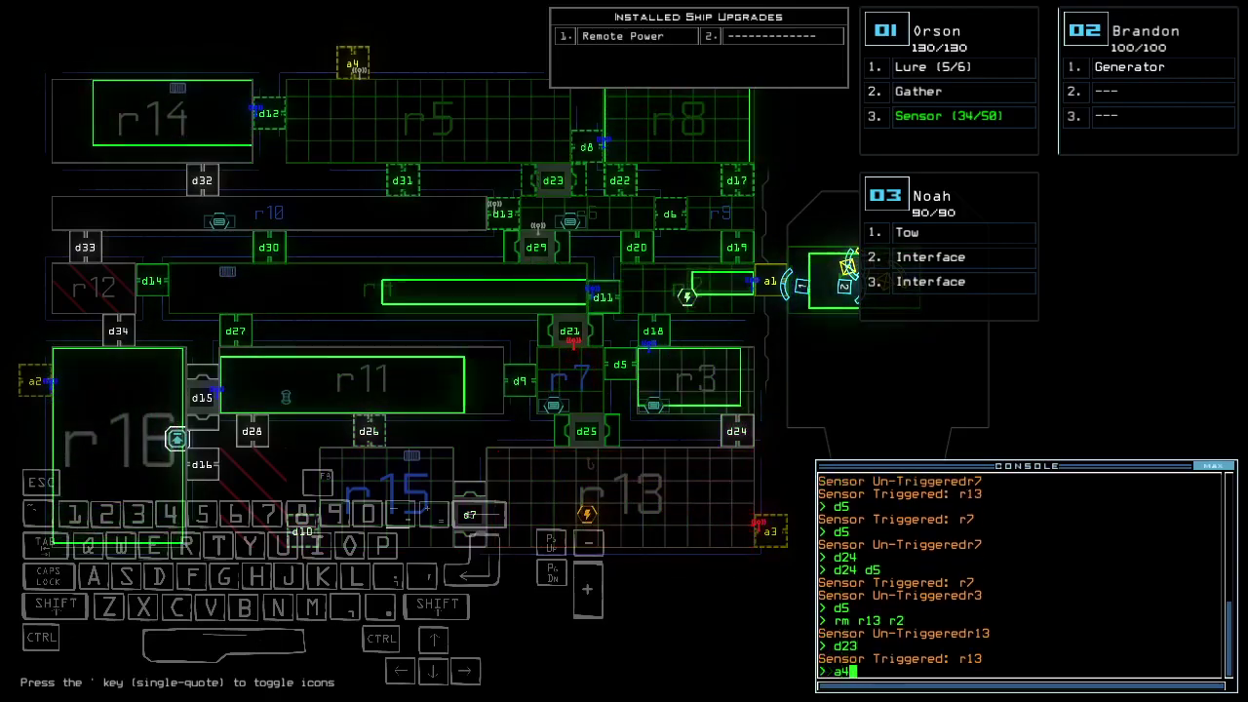
type("4")
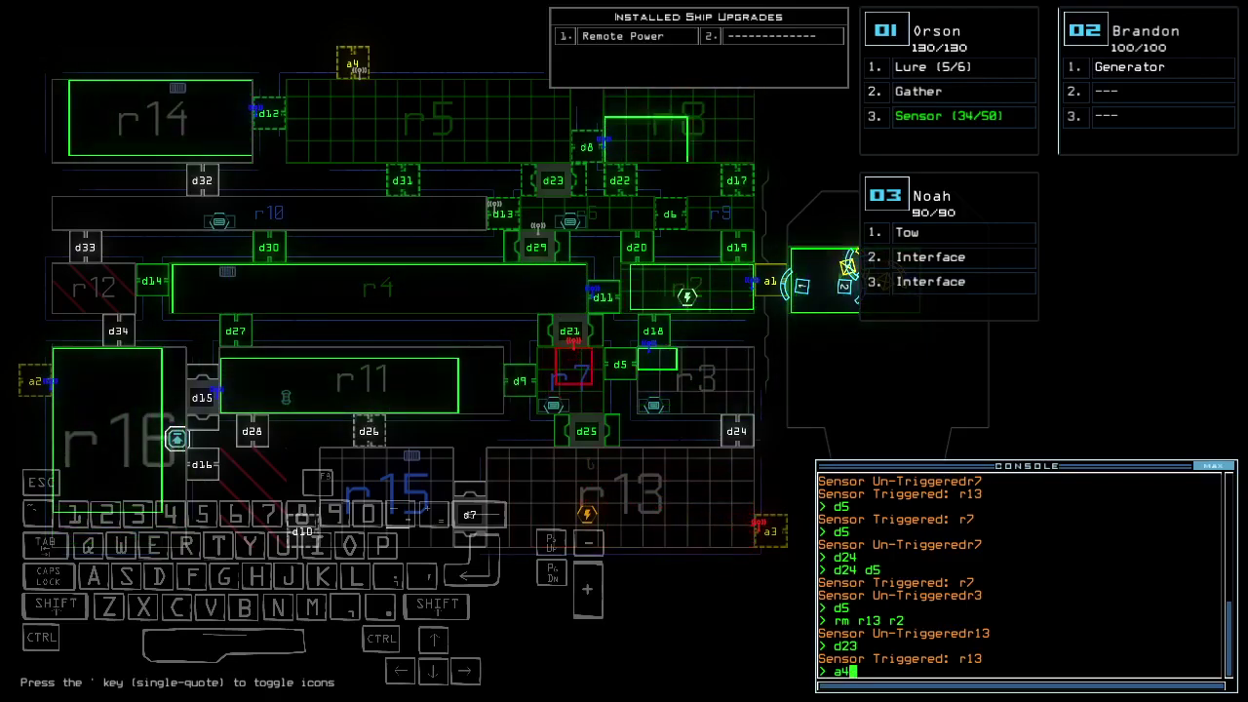
Open airlock a4, move power from r2 to r13, and open door d10 to vent r13.
key("Return")
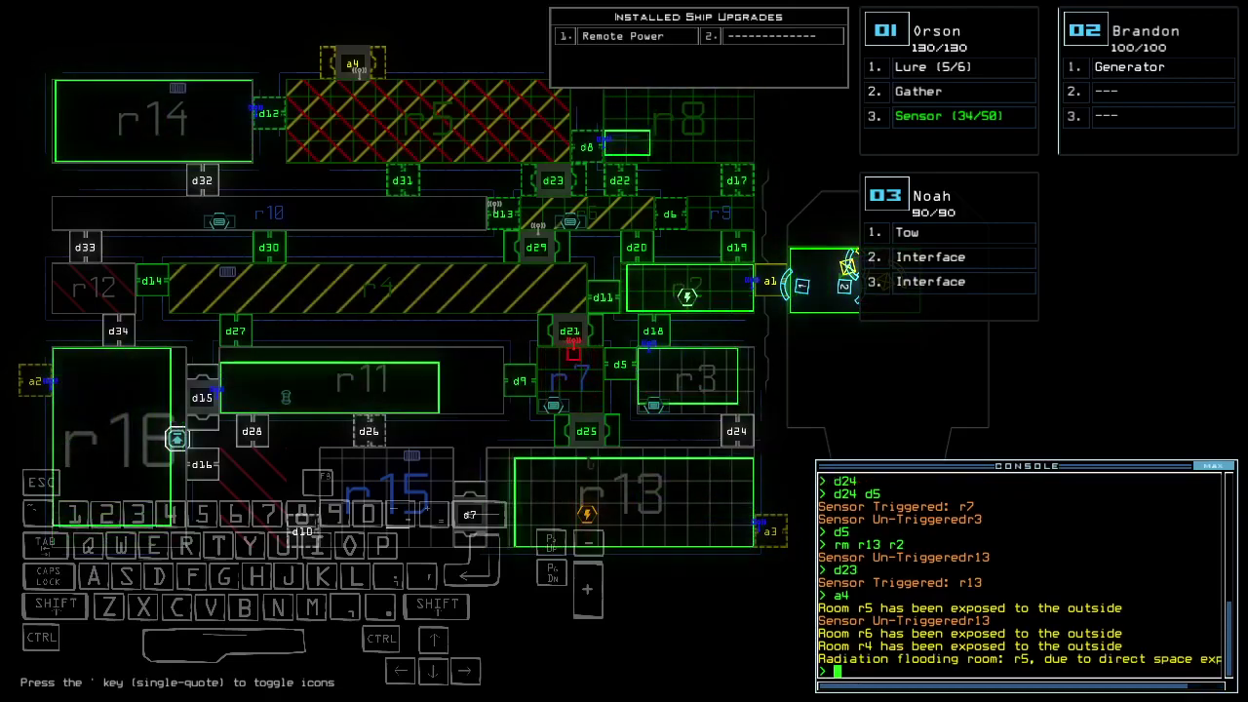
type("rm r2 r13")
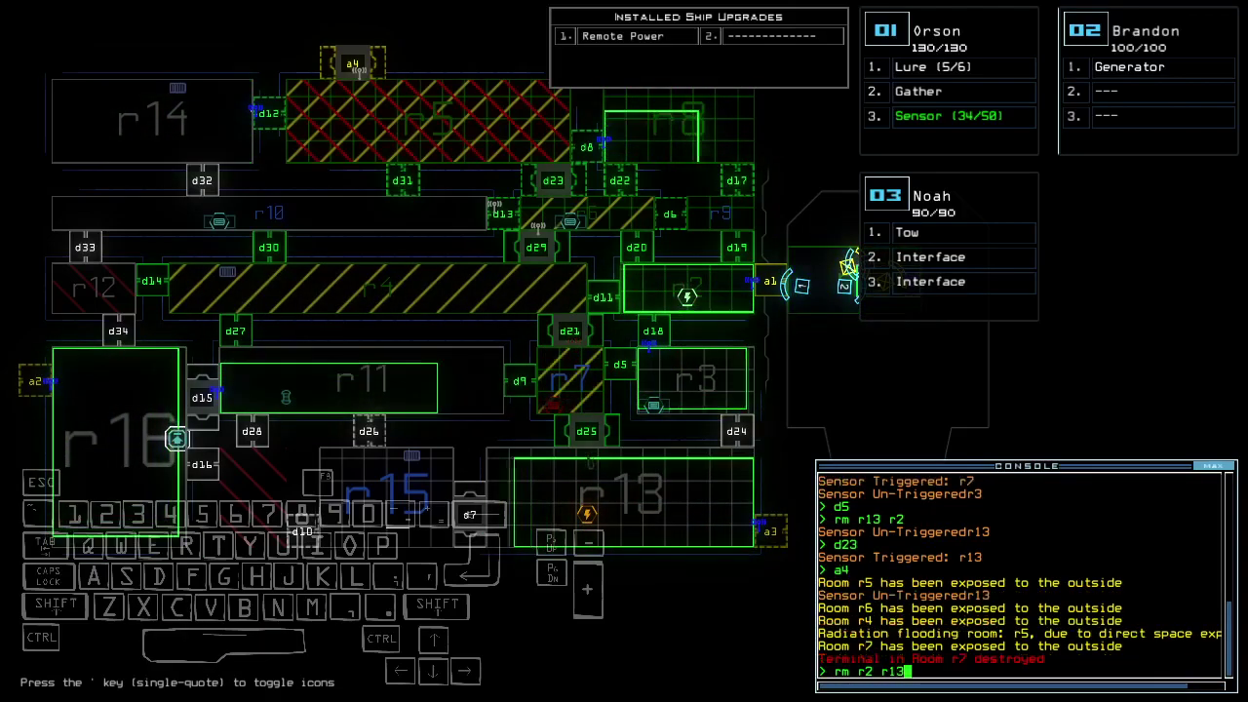
key("Return")
type("d10")
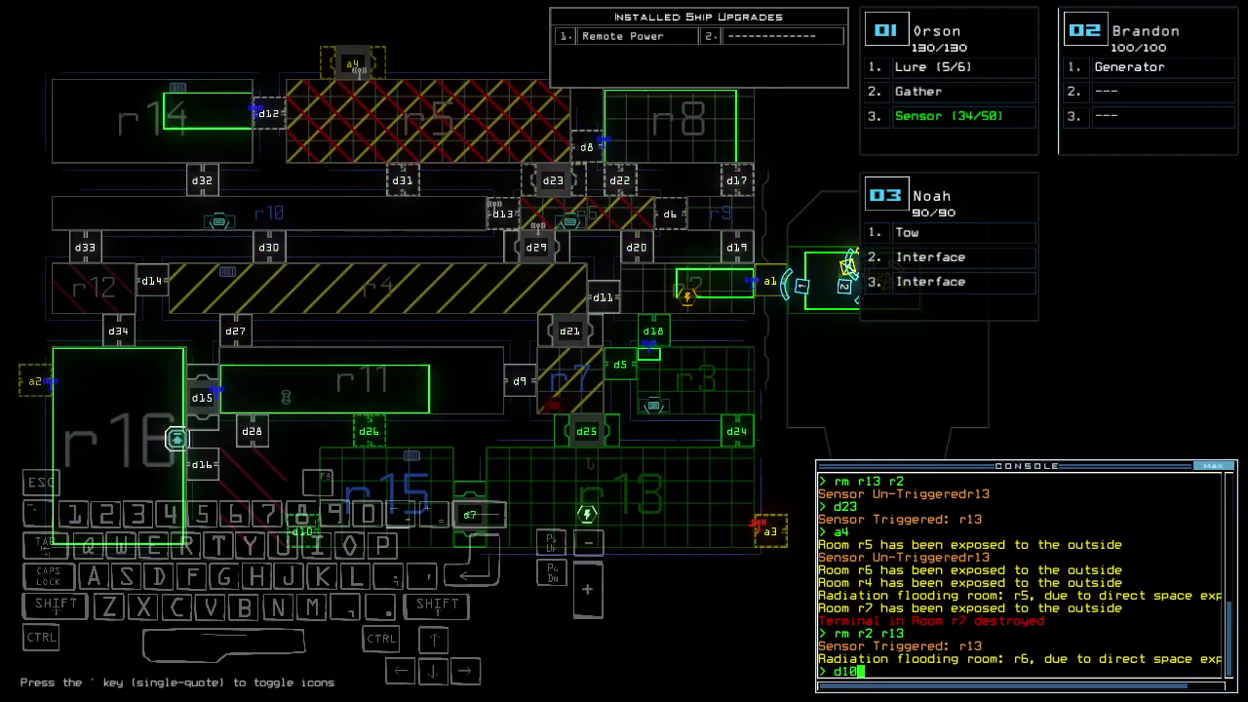
key("Return")
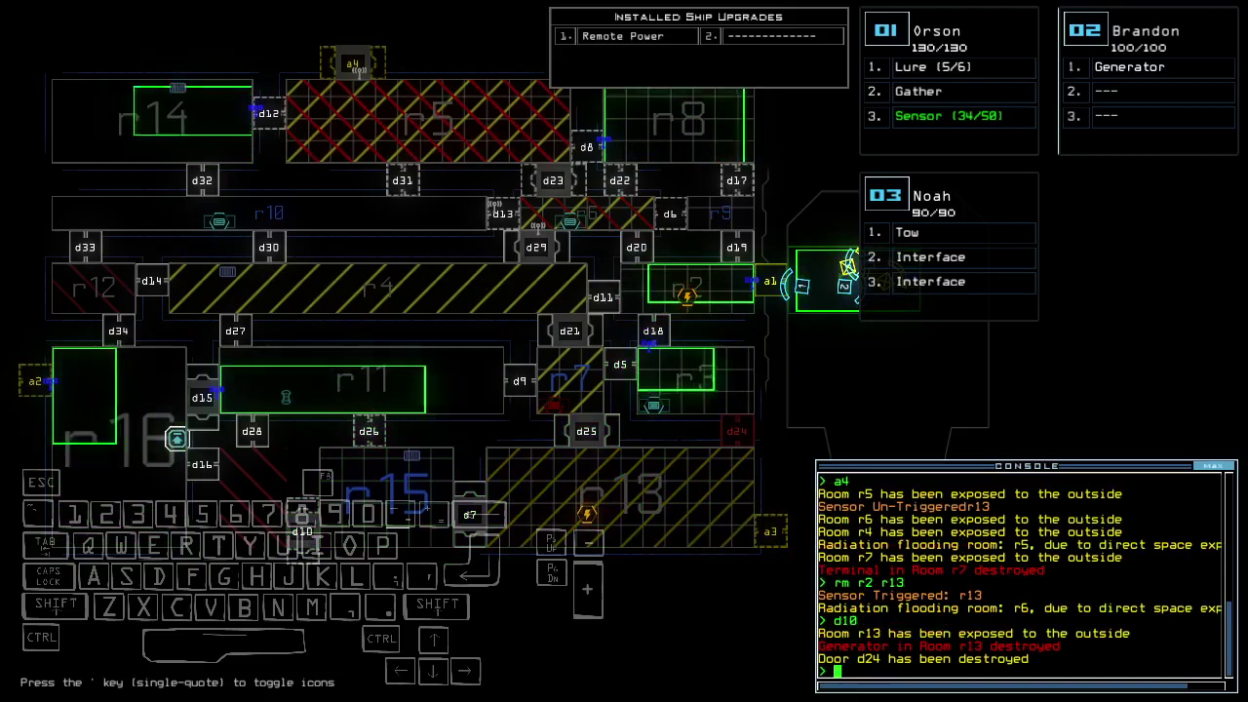
type("rm r2")
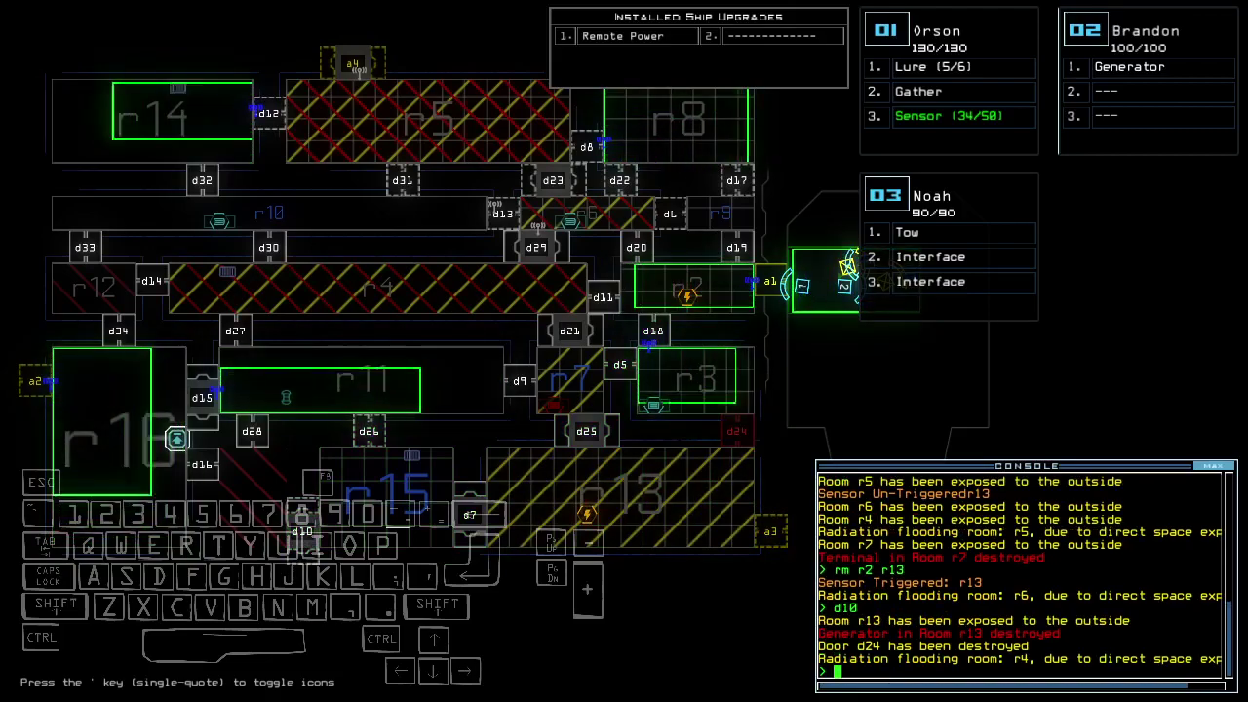
Vent room r2, close the four open doors, and start re-docking at airlock a2.
key("Return")
type("cccc")
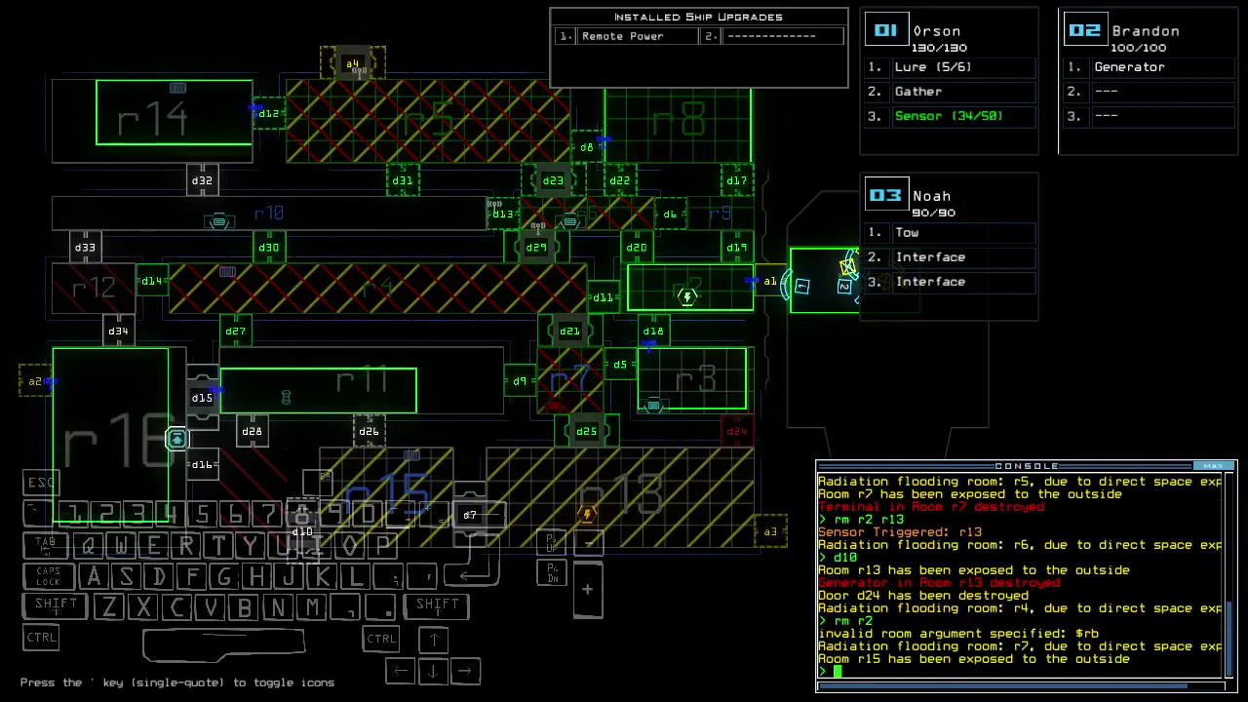
key("Return")
type("dd a2")
key("Return")
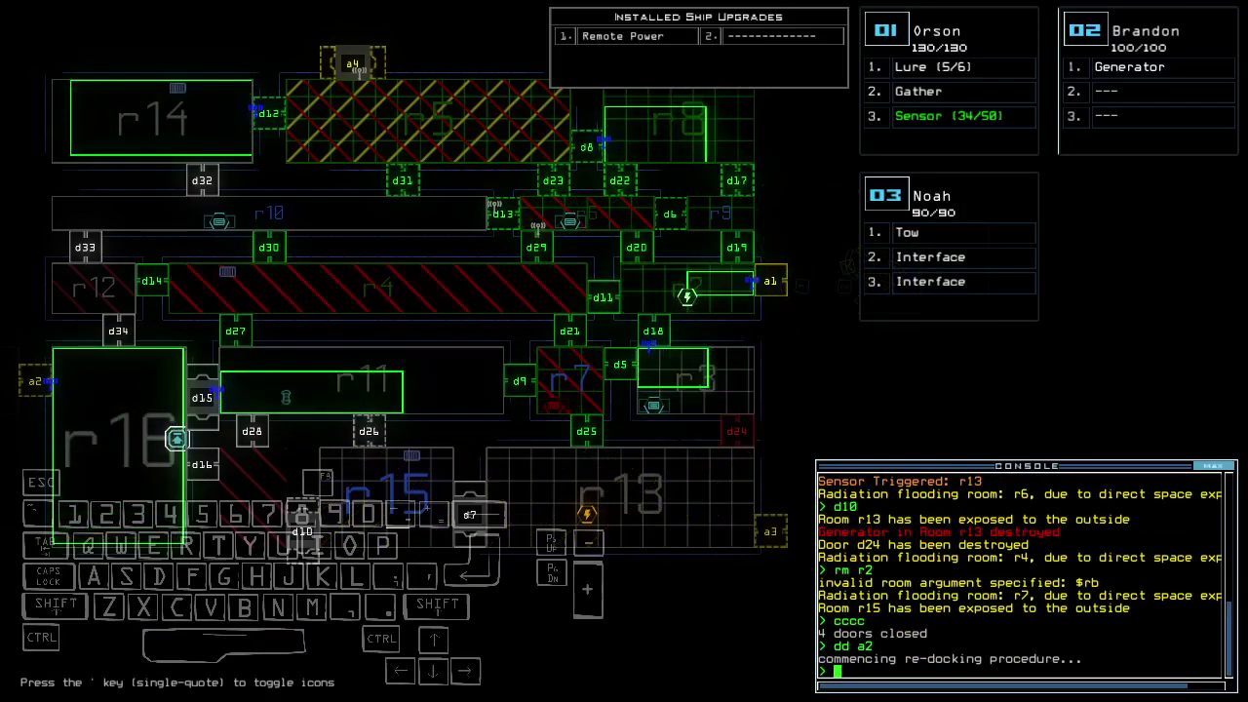
type("rm r2 r13")
Vent rooms r2 and r13 with 'rm r2 r13', checking more of the ship map.
key("Return")
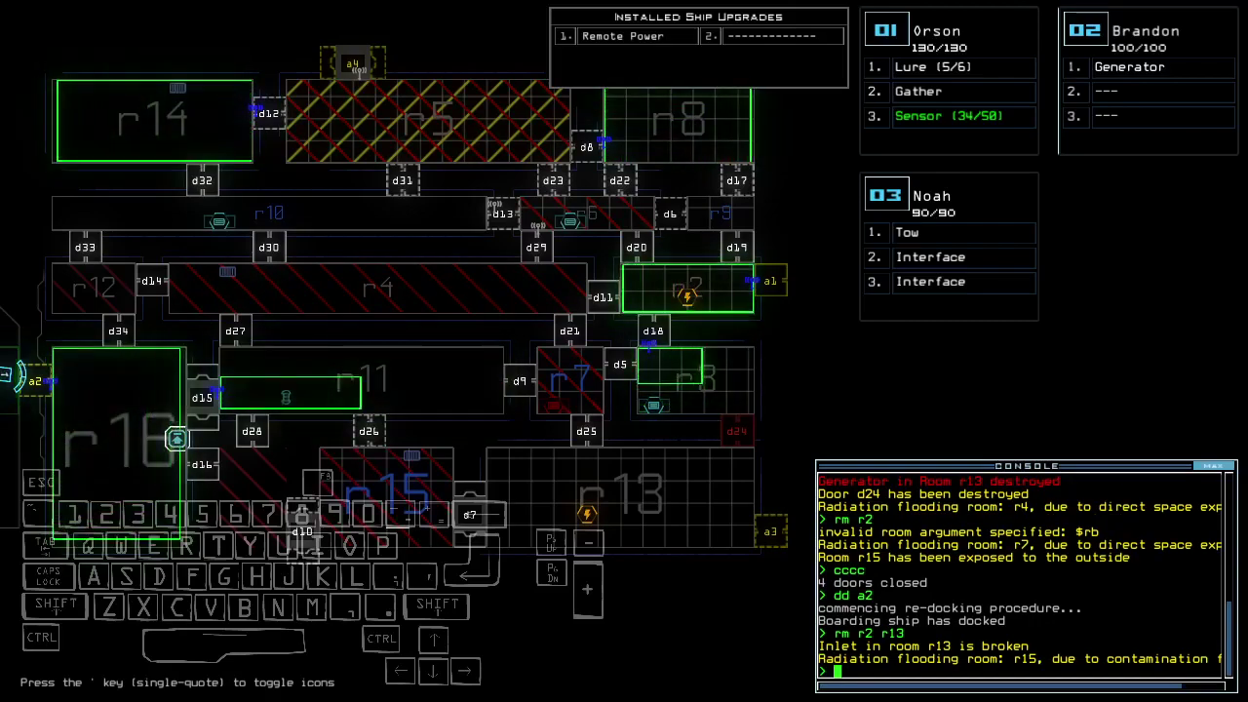
key("Down")
key("Right")
key("Down")
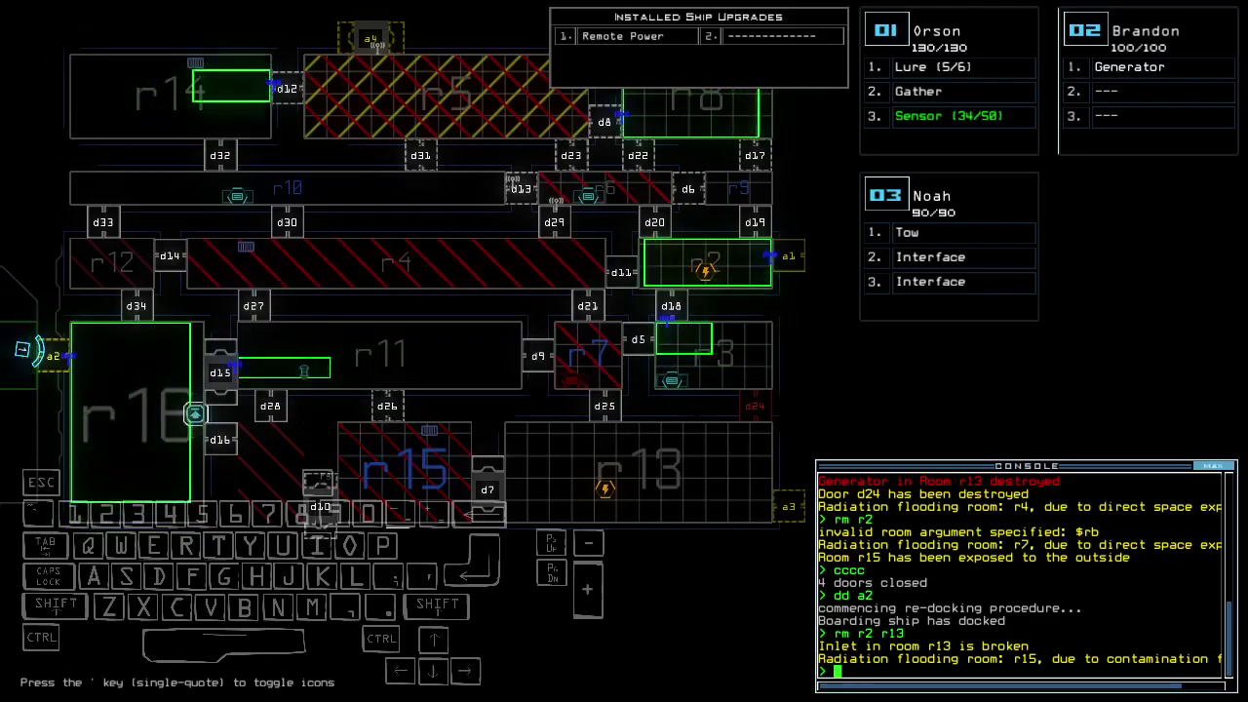
key("Right")
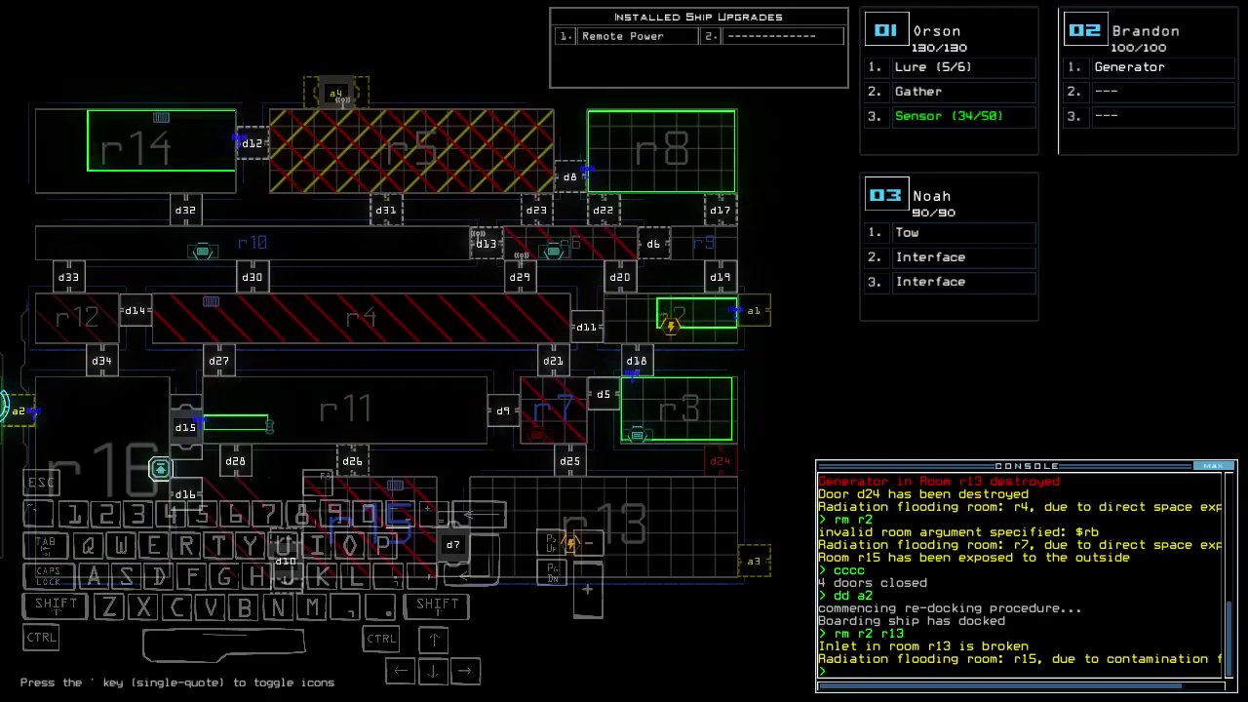
type("2")
Submit r2's venting, toggle airlock a4, and start re-docking at airlock a1.
key("Return")
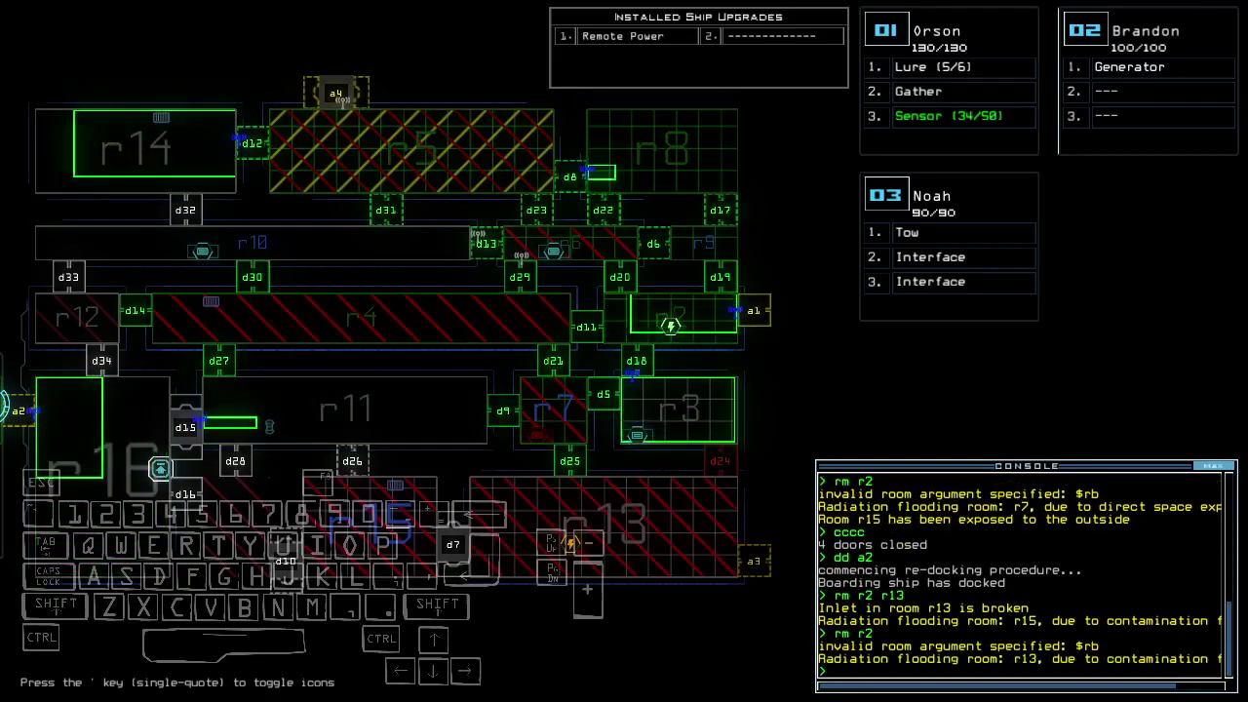
type("a4")
key("Return")
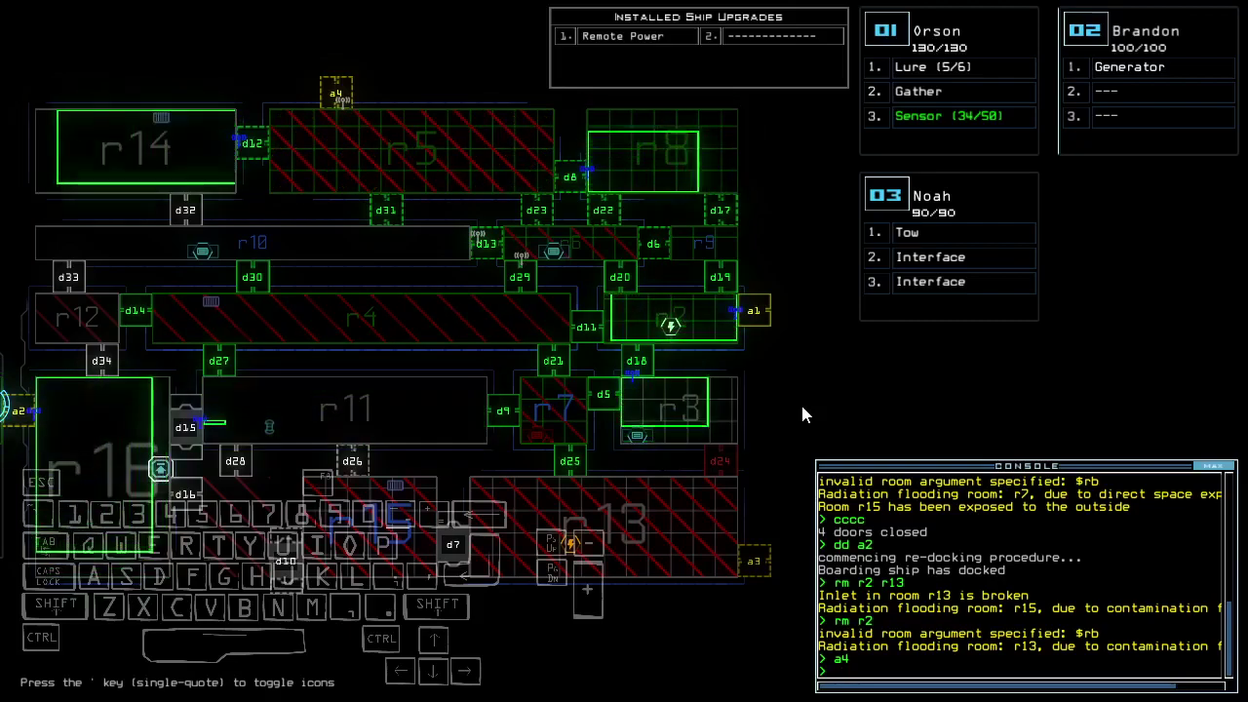
type("dd a1")
key("Return")
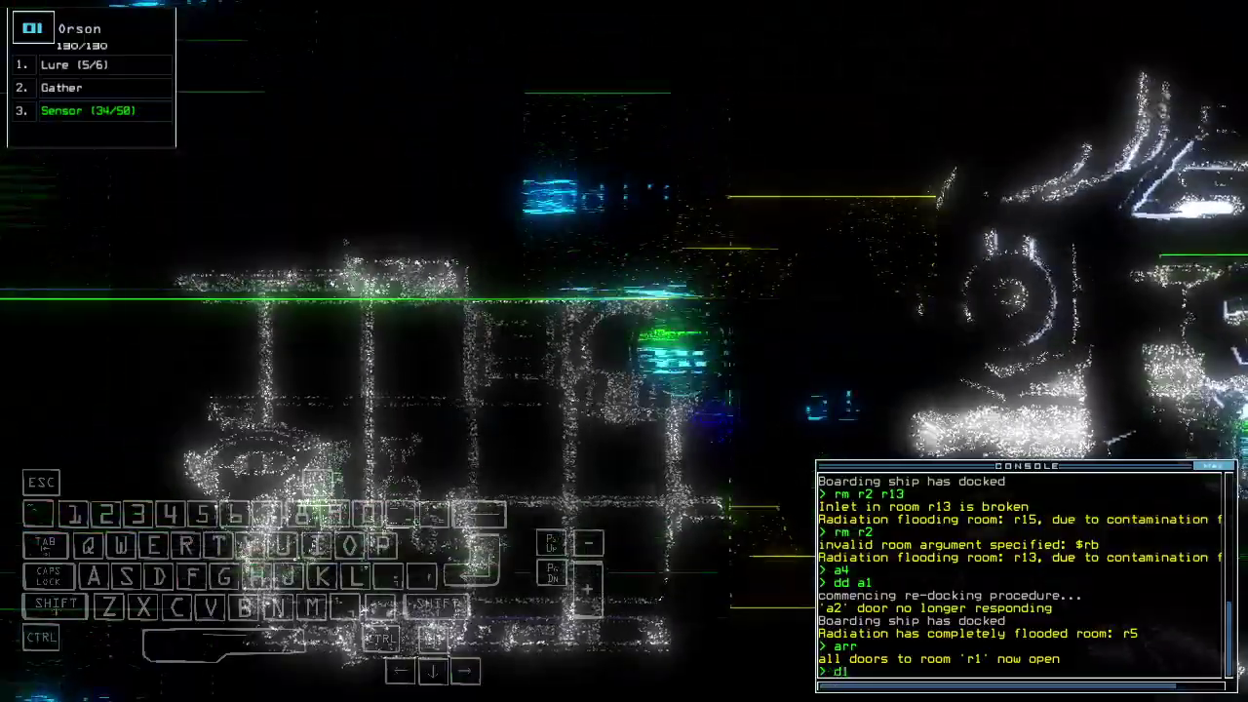
type("9")
Open door d19, drop a sensor from drone 1, and toggle d19 behind it.
key("Return")
type("s")
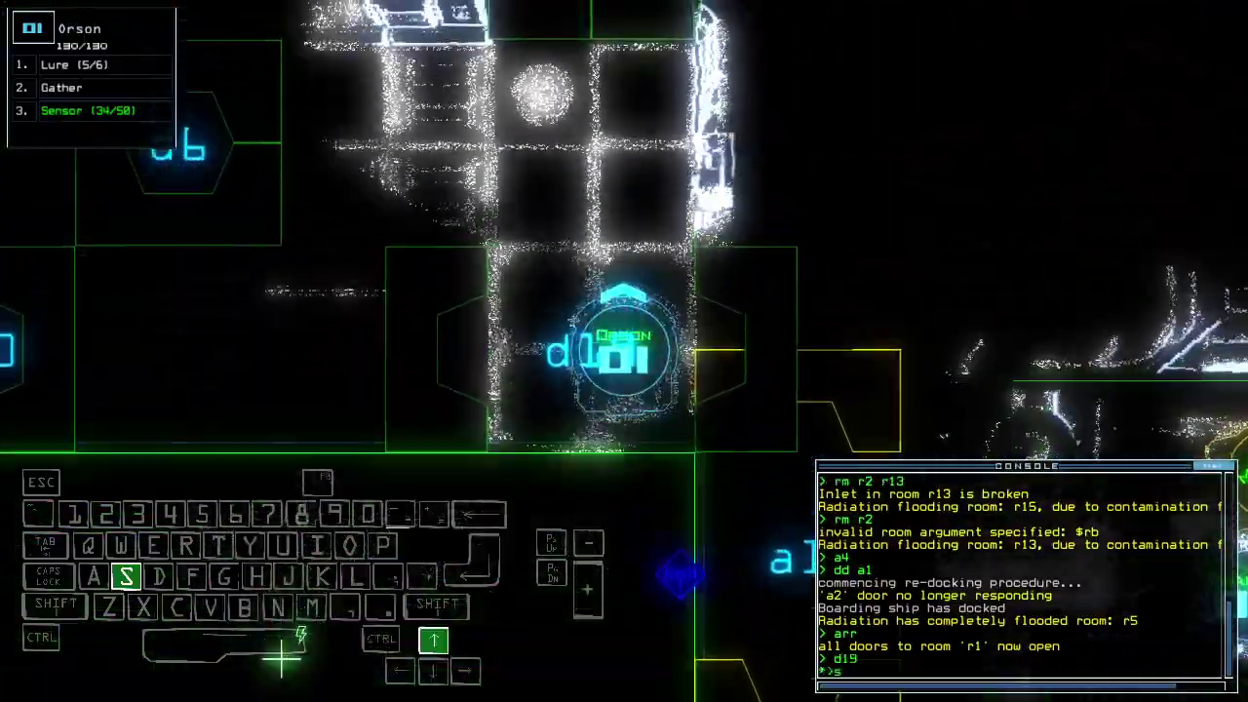
type("s")
key("Return")
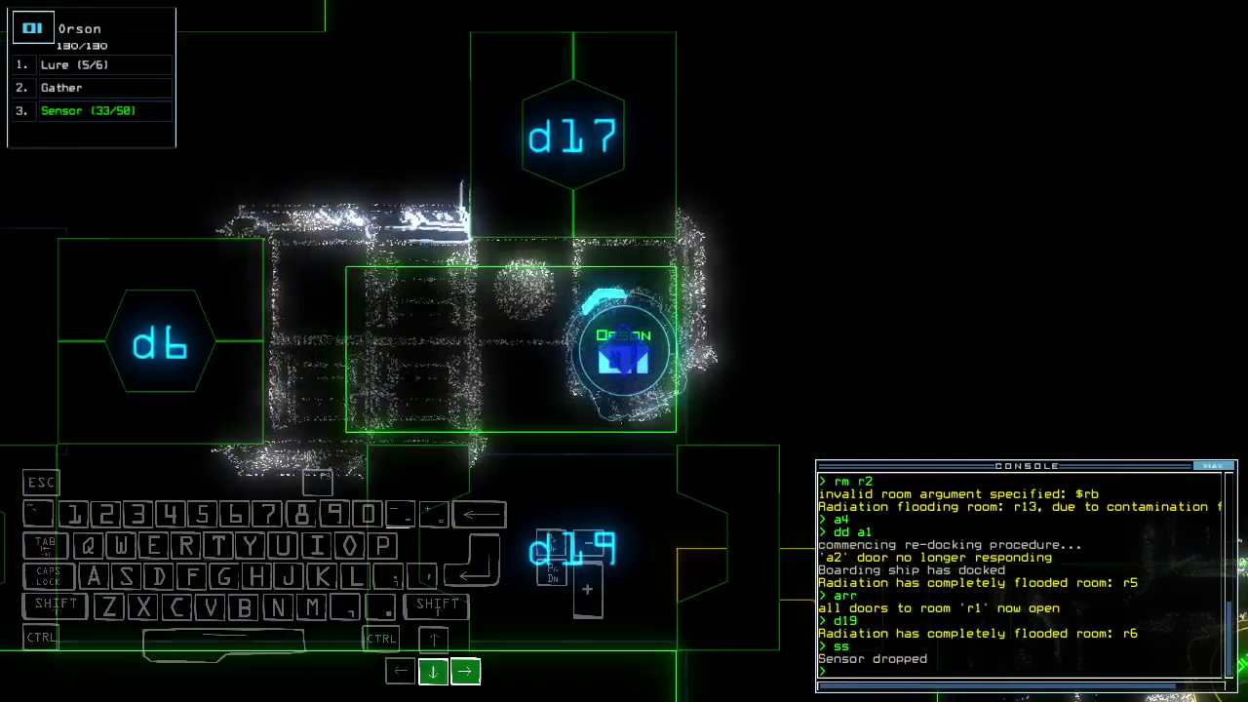
type("d19")
key("Return")
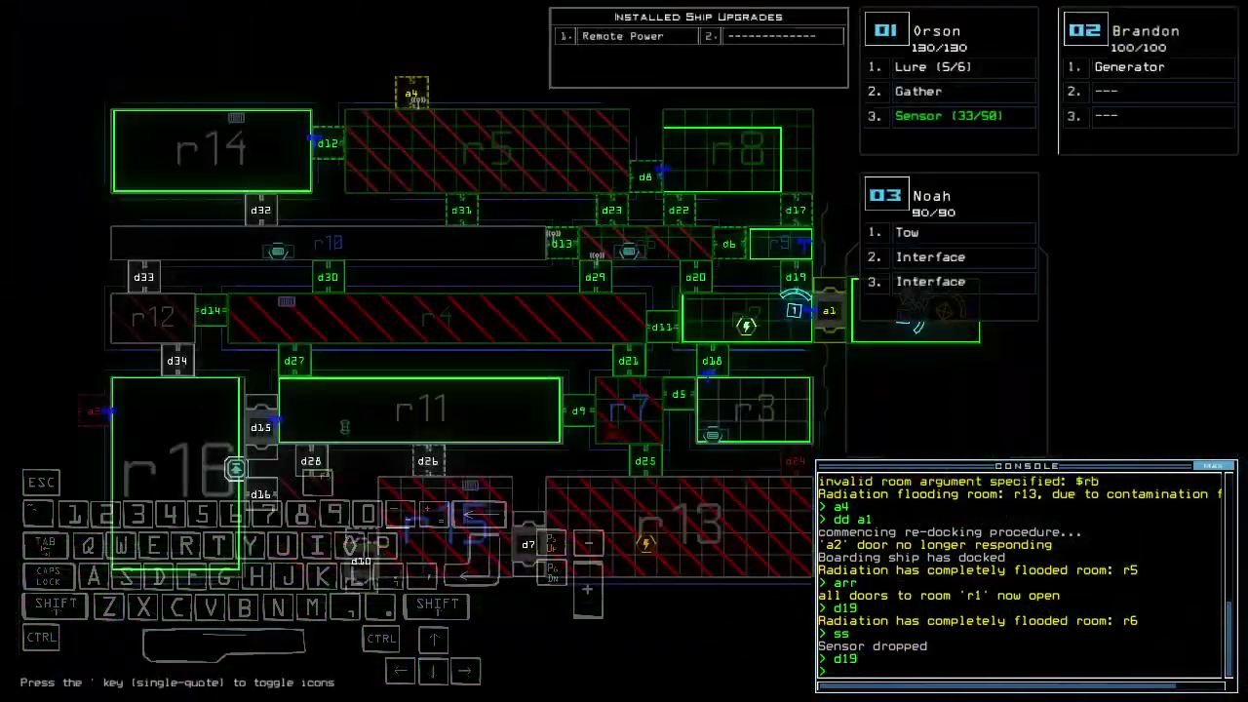
type("d13")
Open doors d13 and d6, check drone 1's camera, then toggle d13 and close d6.
key("Return")
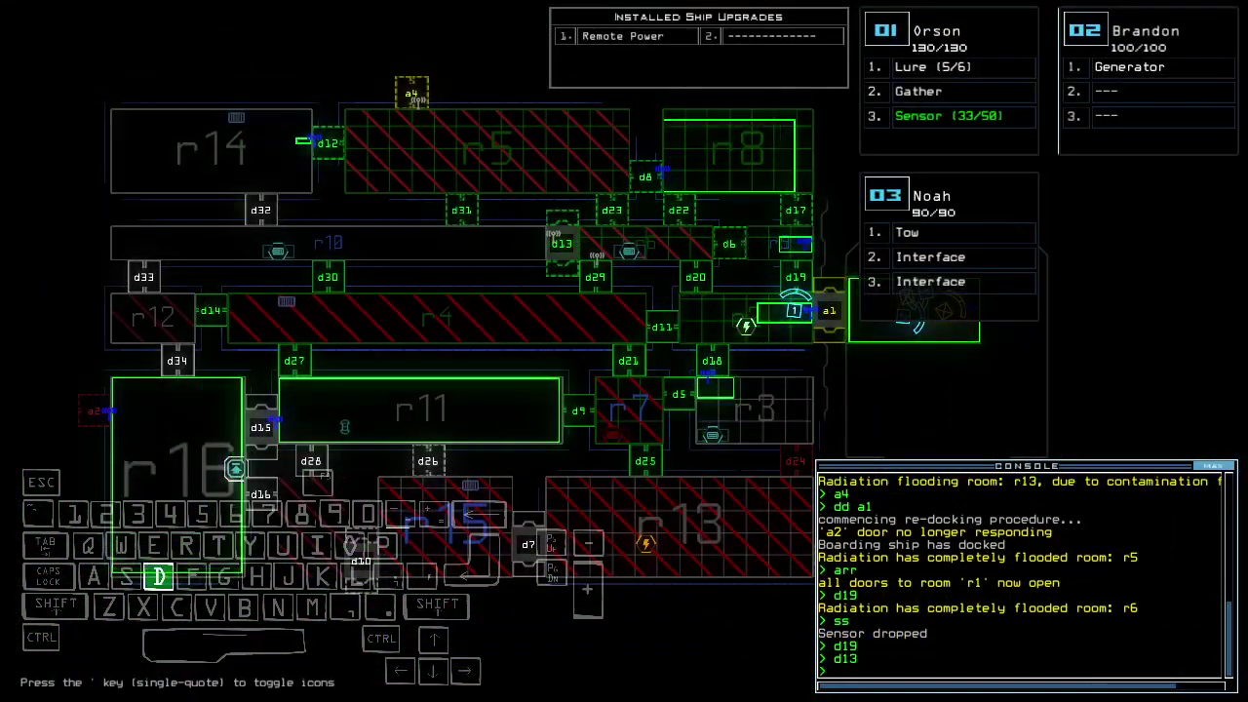
type("d6")
key("Return")
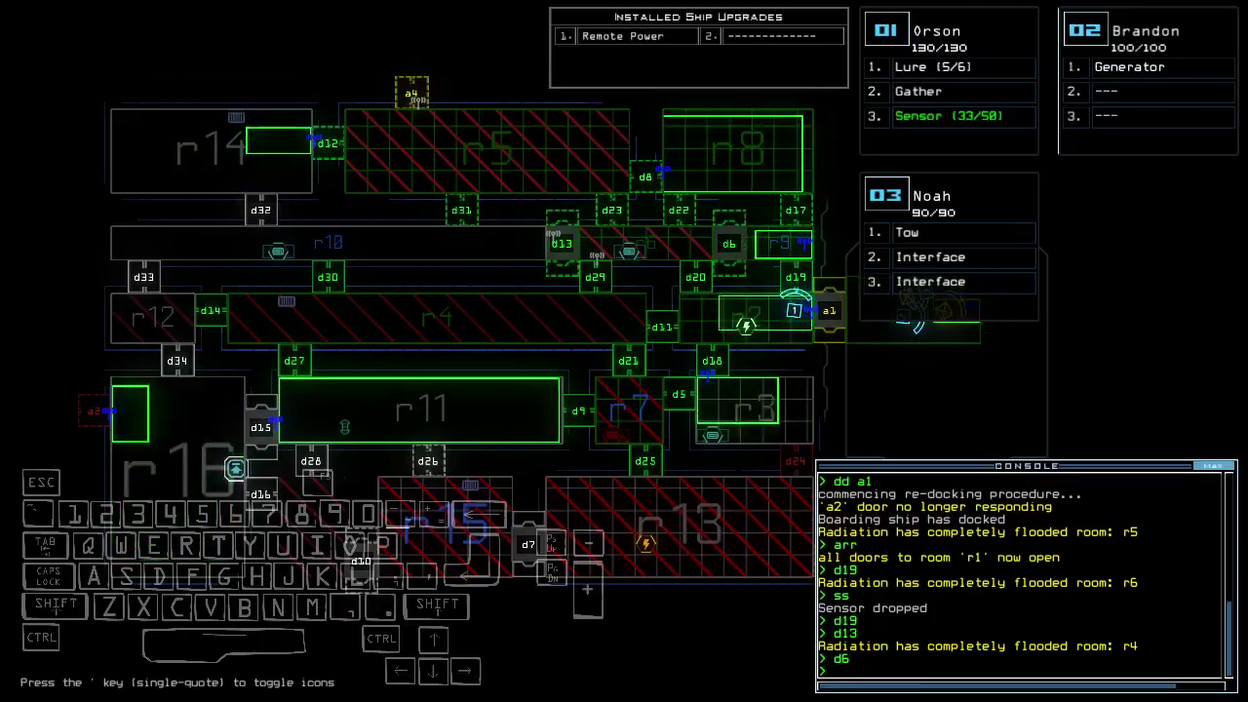
key("Down")
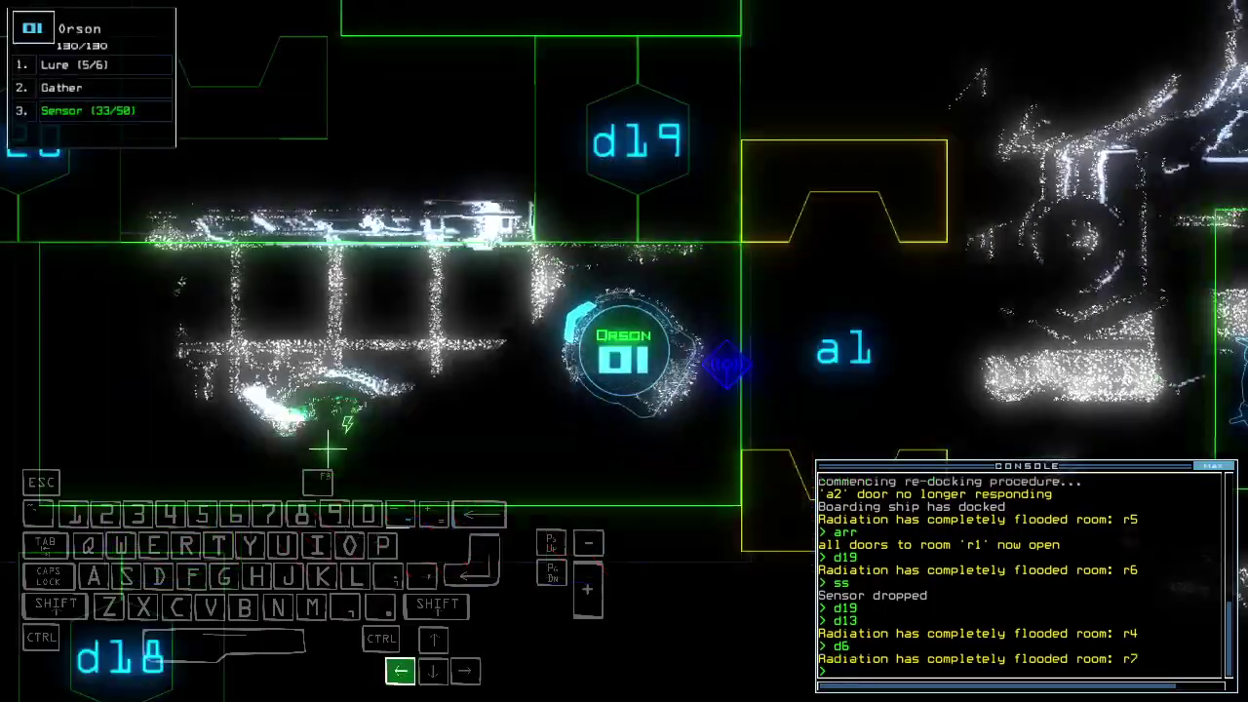
key("space")
type("d")
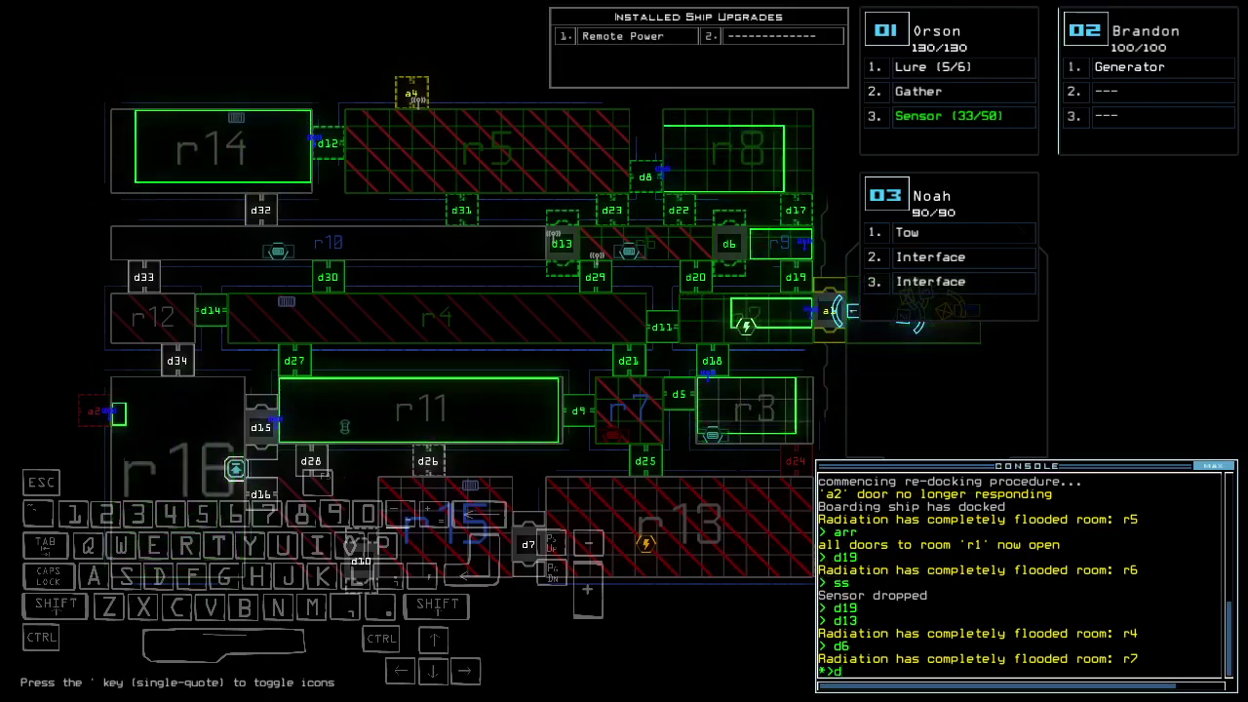
type("13")
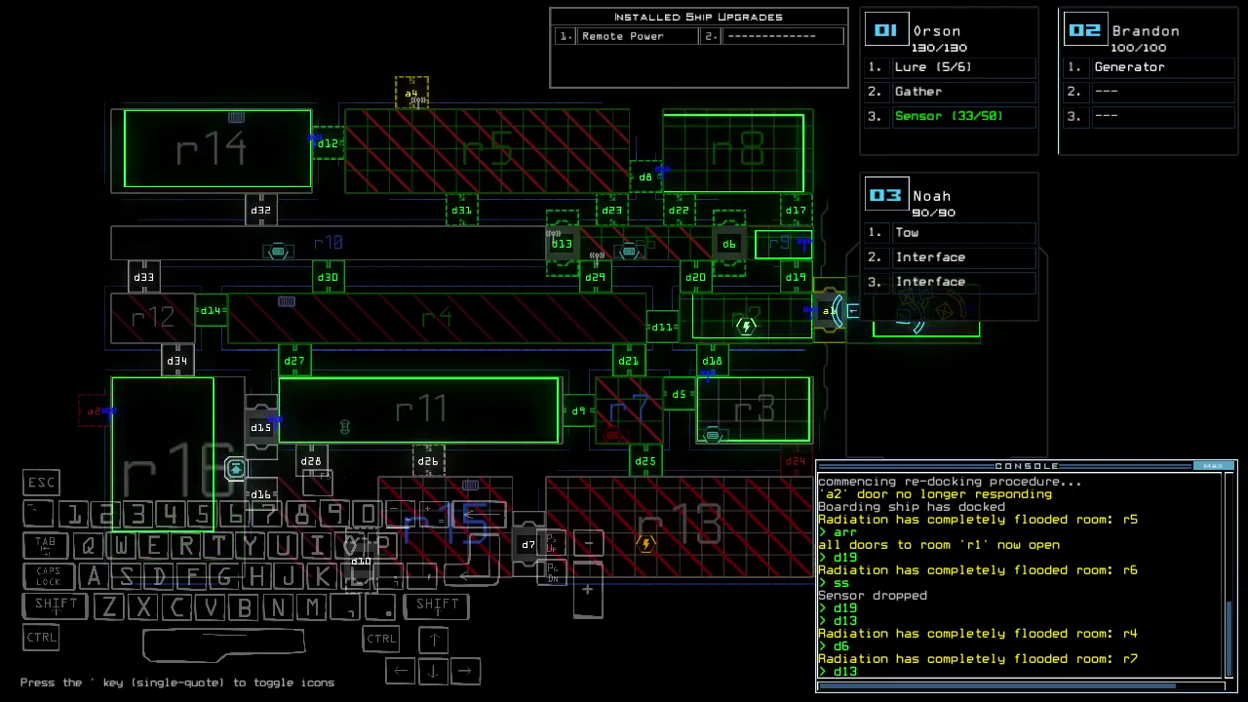
type("d6")
key("Return")
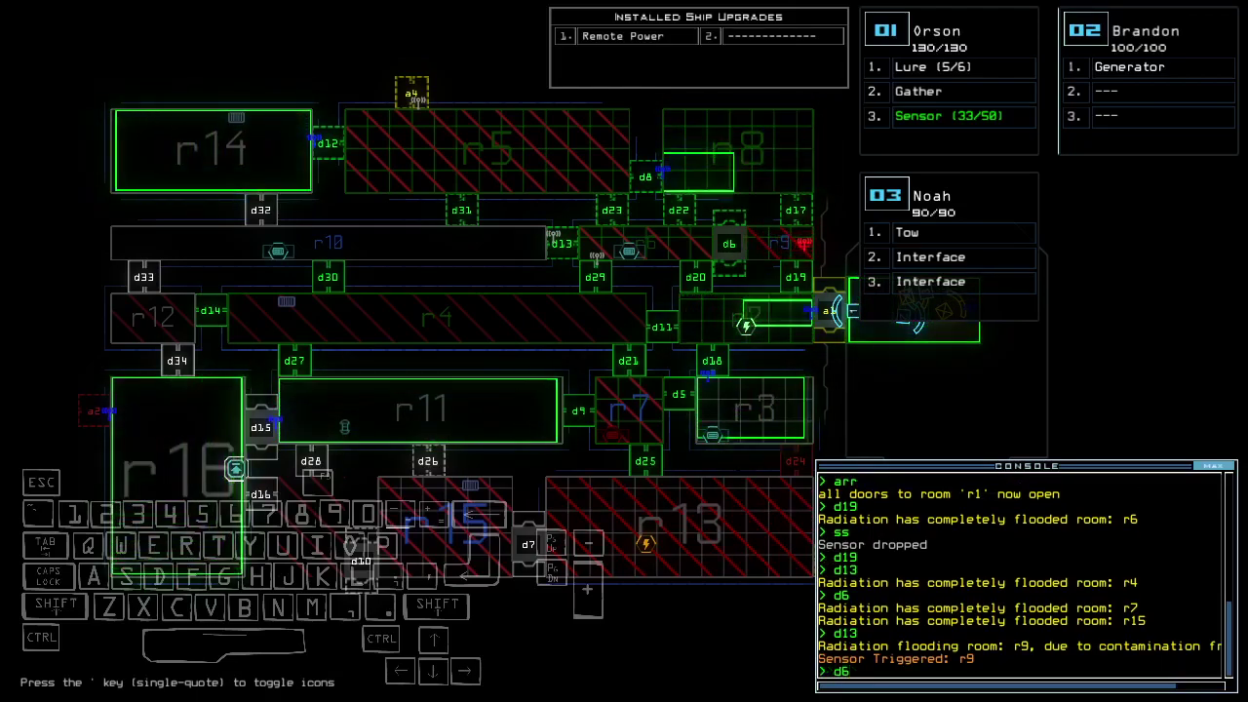
key("Return")
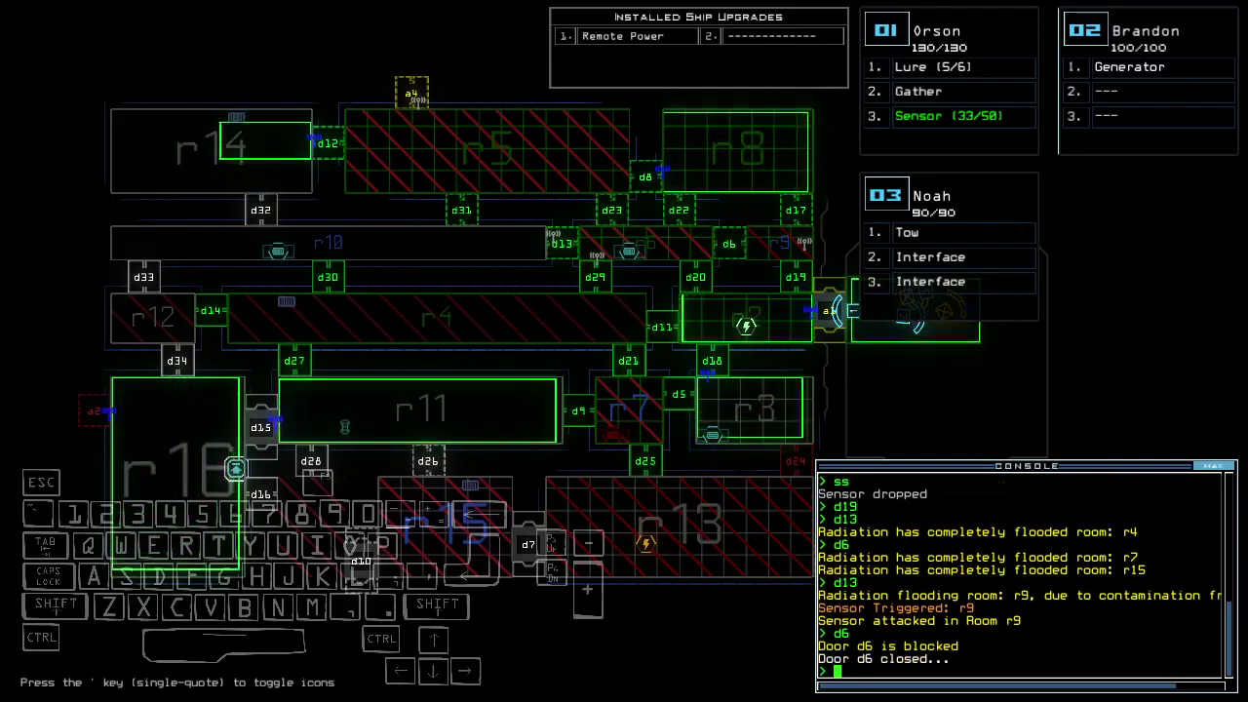
key("space")
type("te")
key("Return")
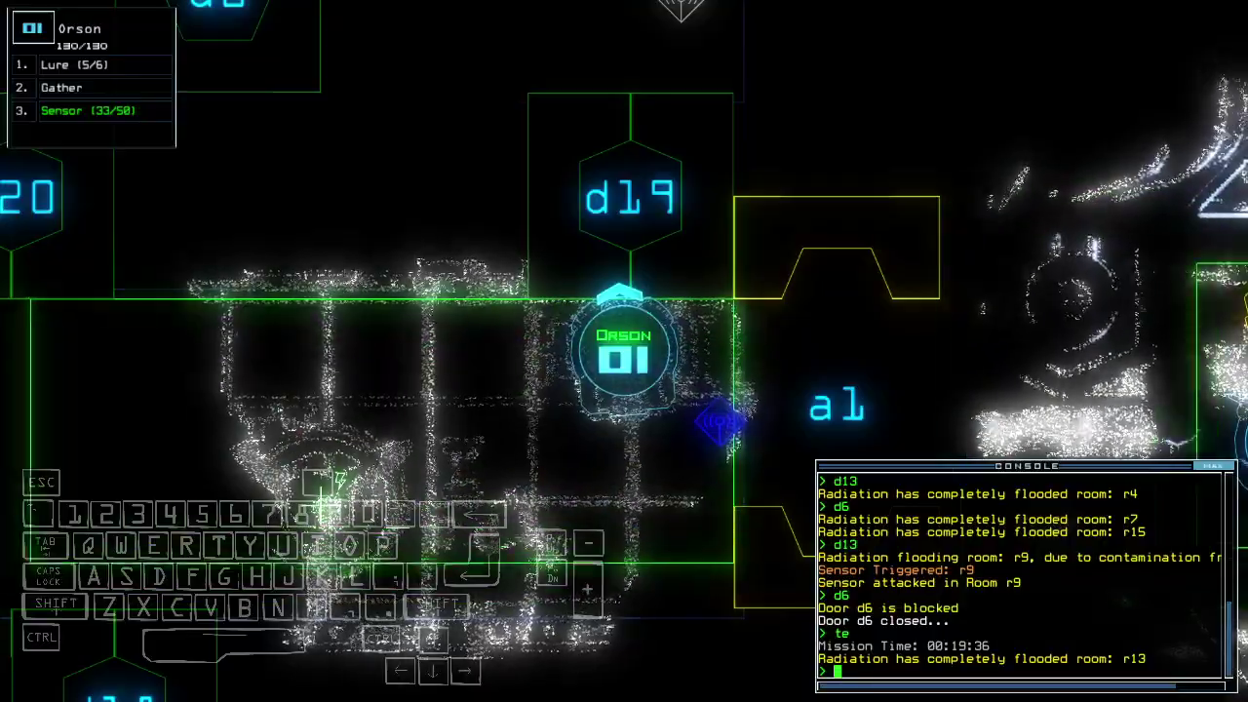
type("te")
Open door d19, gather scrap with drone 1, and close the open doors.
key("Return")
type("d19")
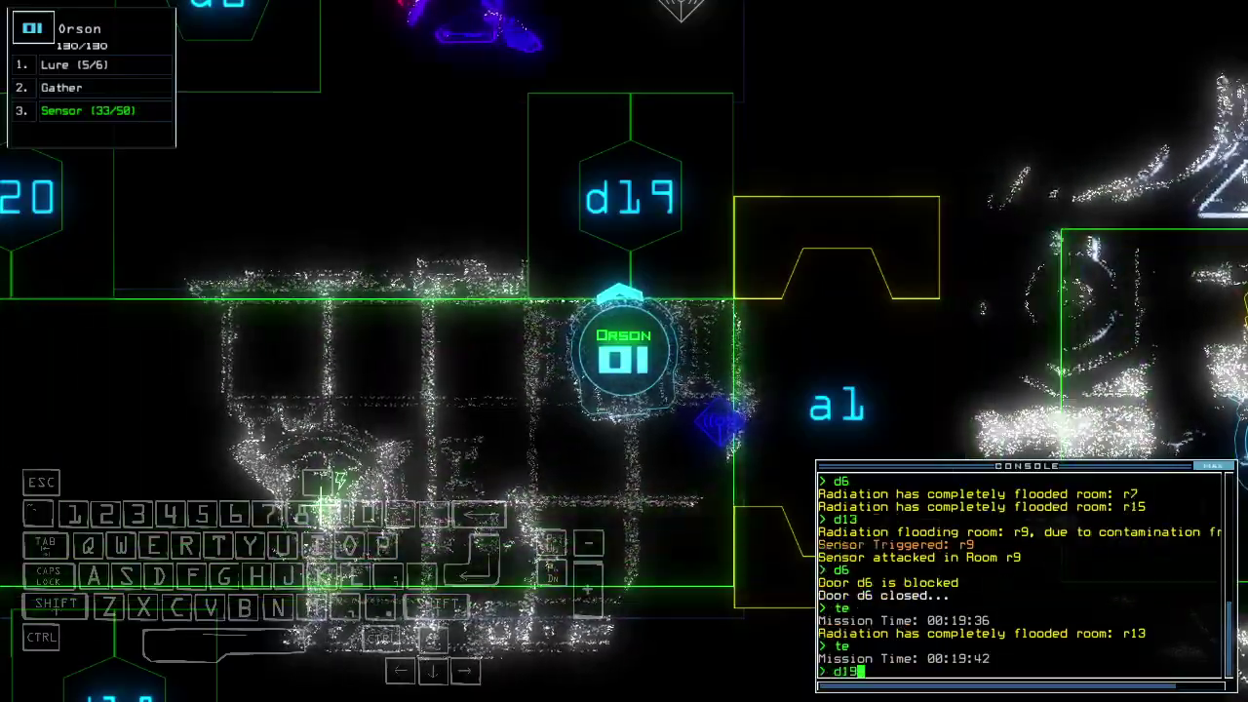
key("Return")
type("g")
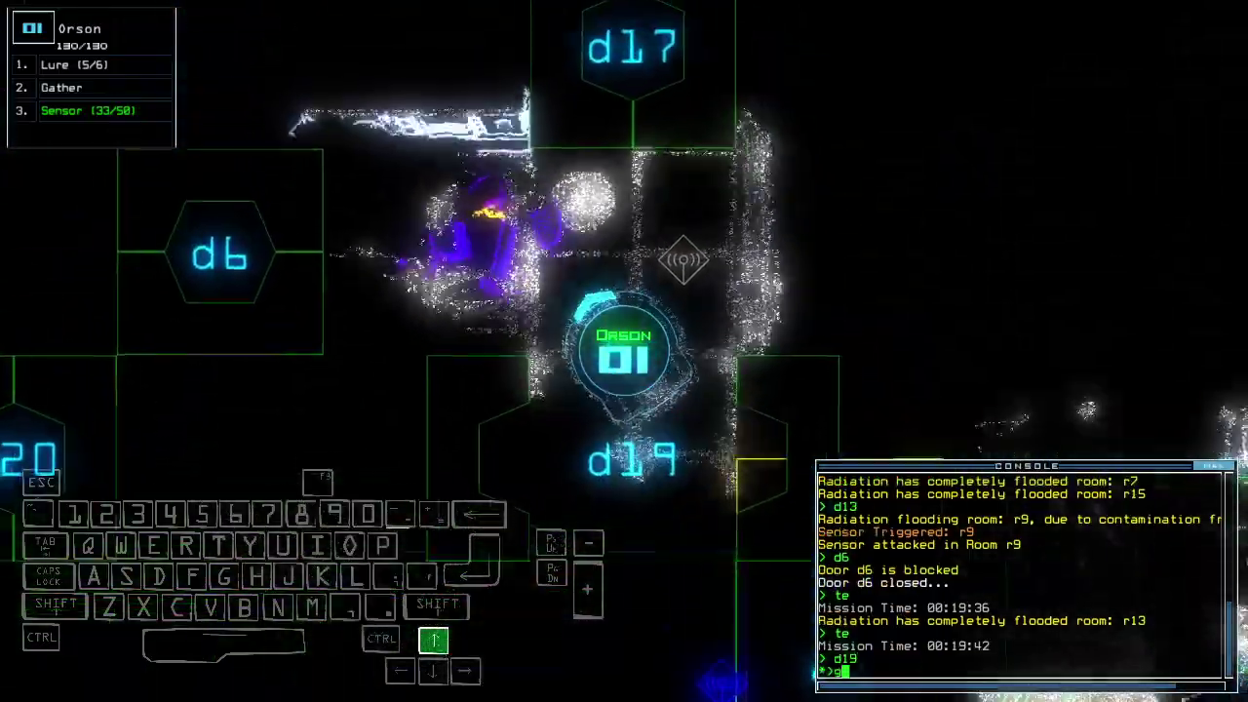
key("Return")
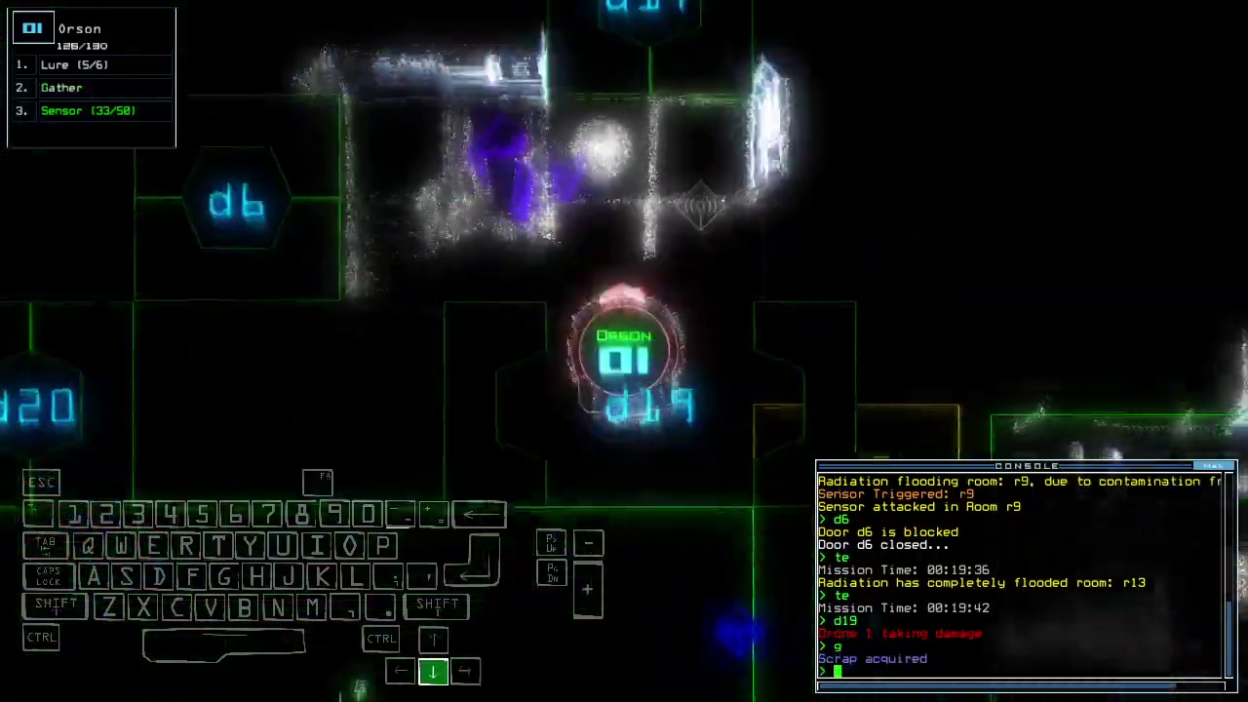
type("cccc")
key("Return")
type("d")
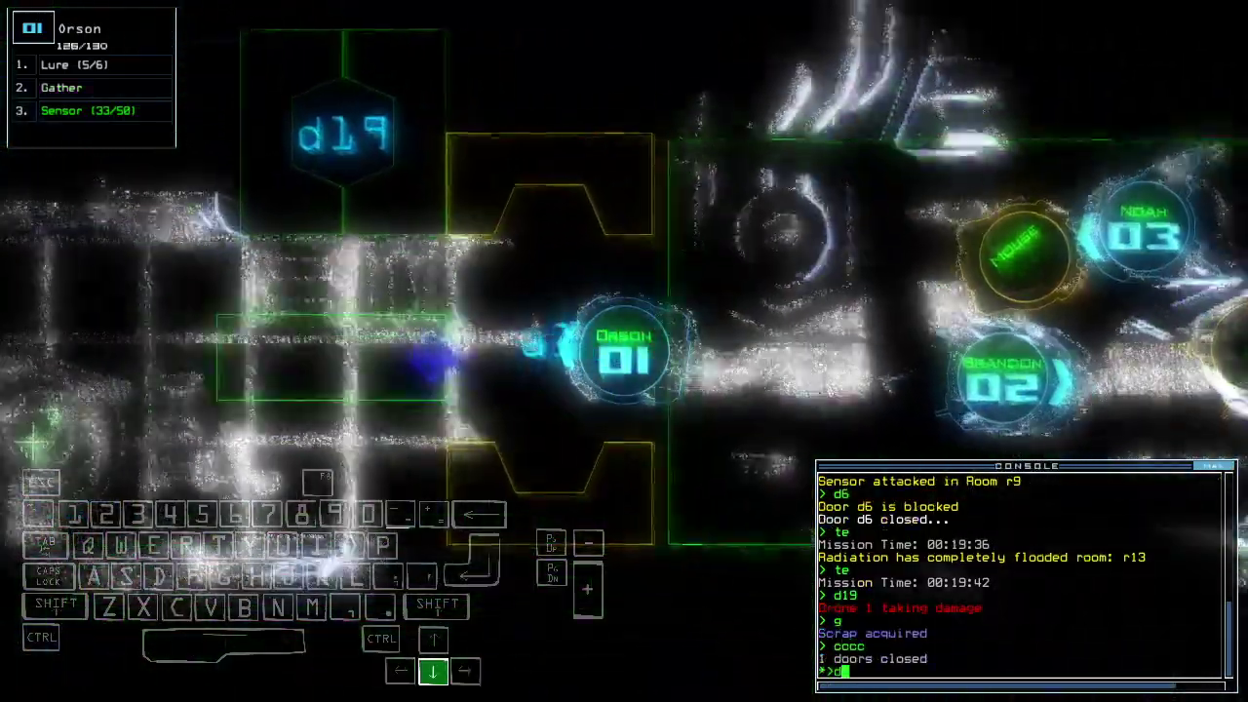
type("egauss")
Degauss the drone feeds, seal room r1, run 'f r9' and 'f r10', and leave.
key("Return")
type("ra")
key("Return")
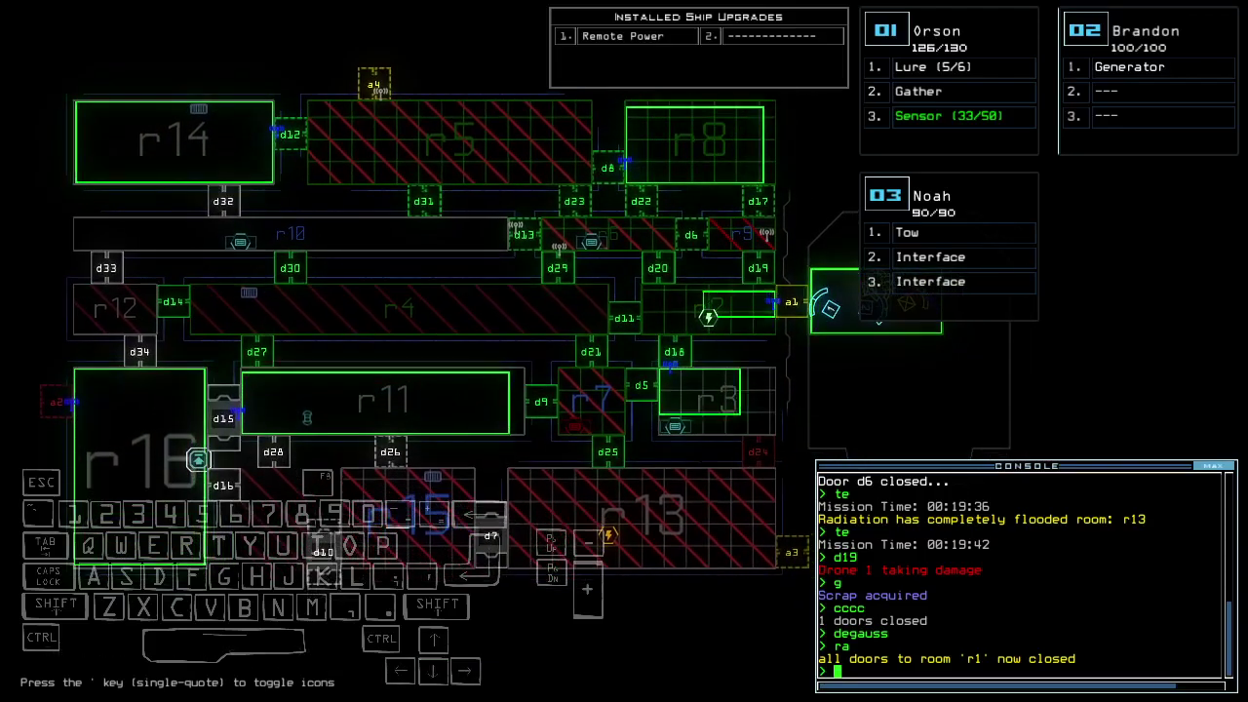
type("f r9")
key("Return")
type("f ")
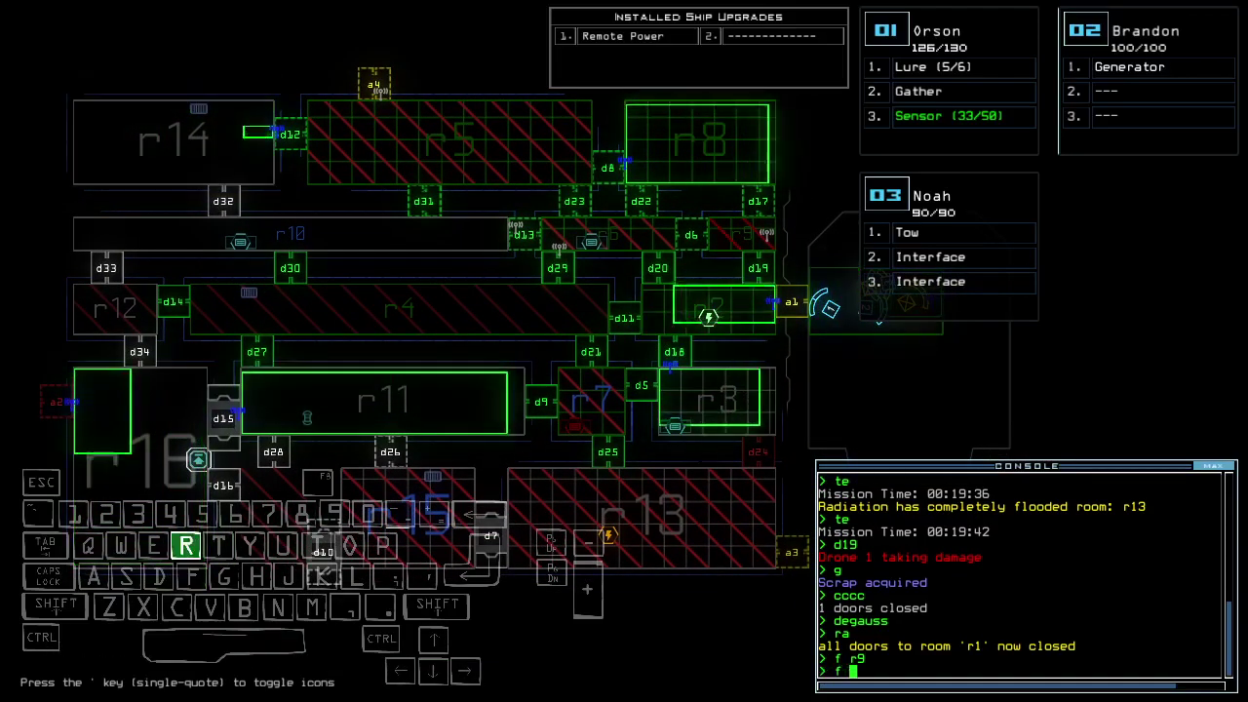
type("r10")
key("Return")
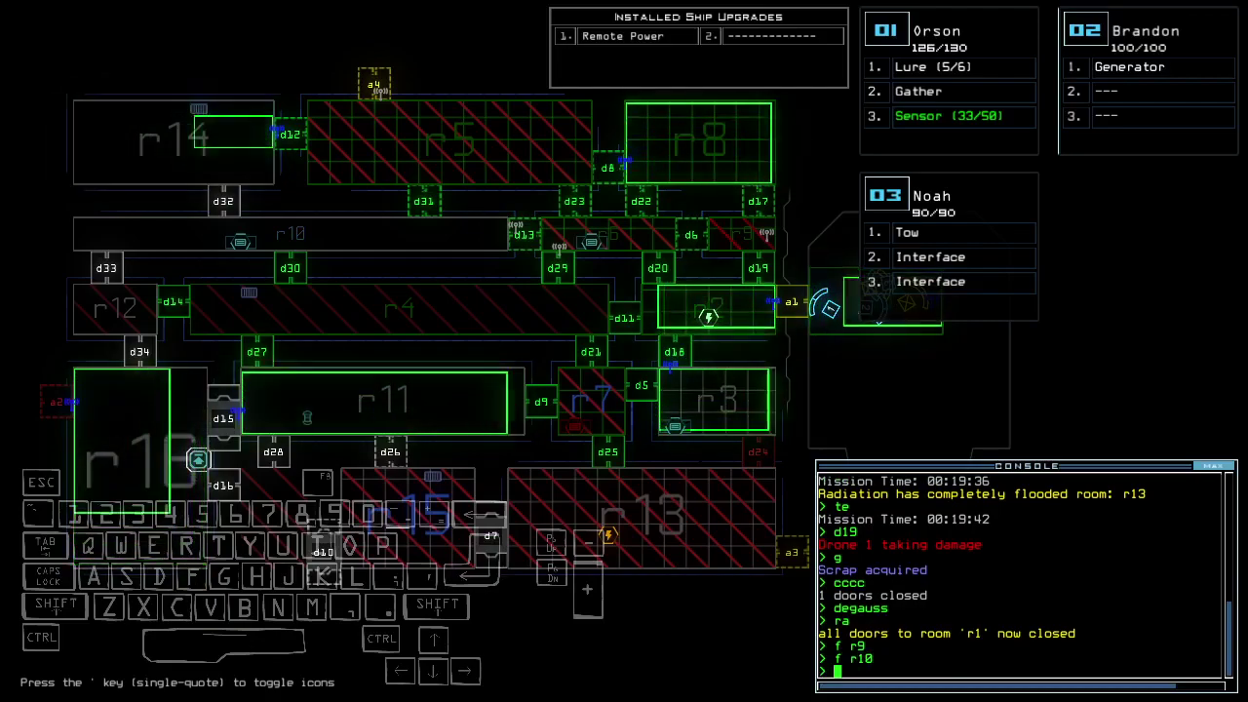
type("ou")
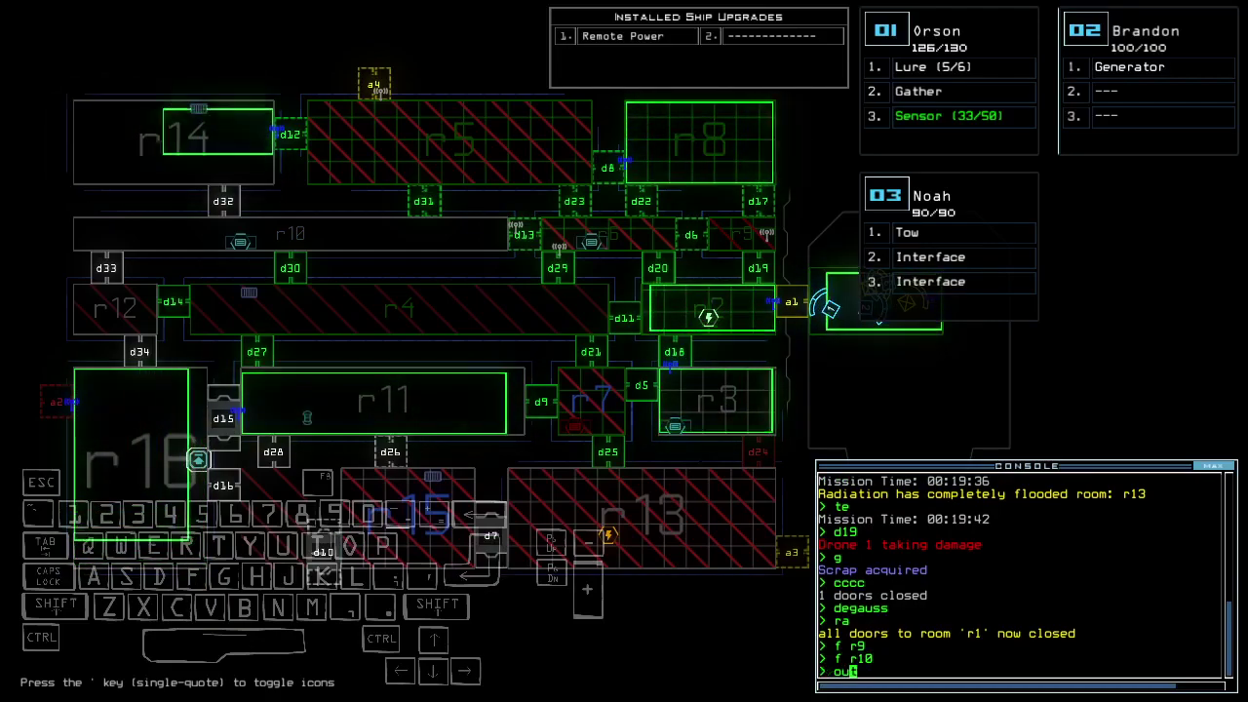
type("t")
key("Return")
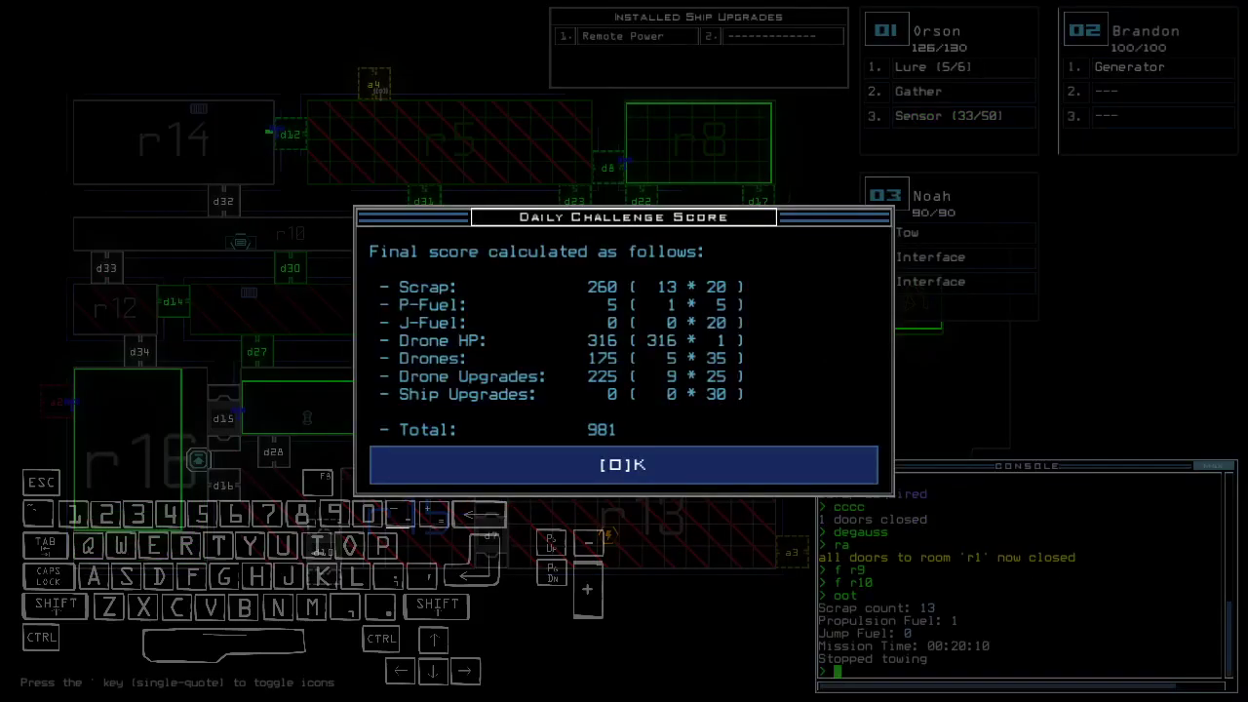
Accept the 981-point score summary to show the daily leaderboard at rank 3.
key("o")
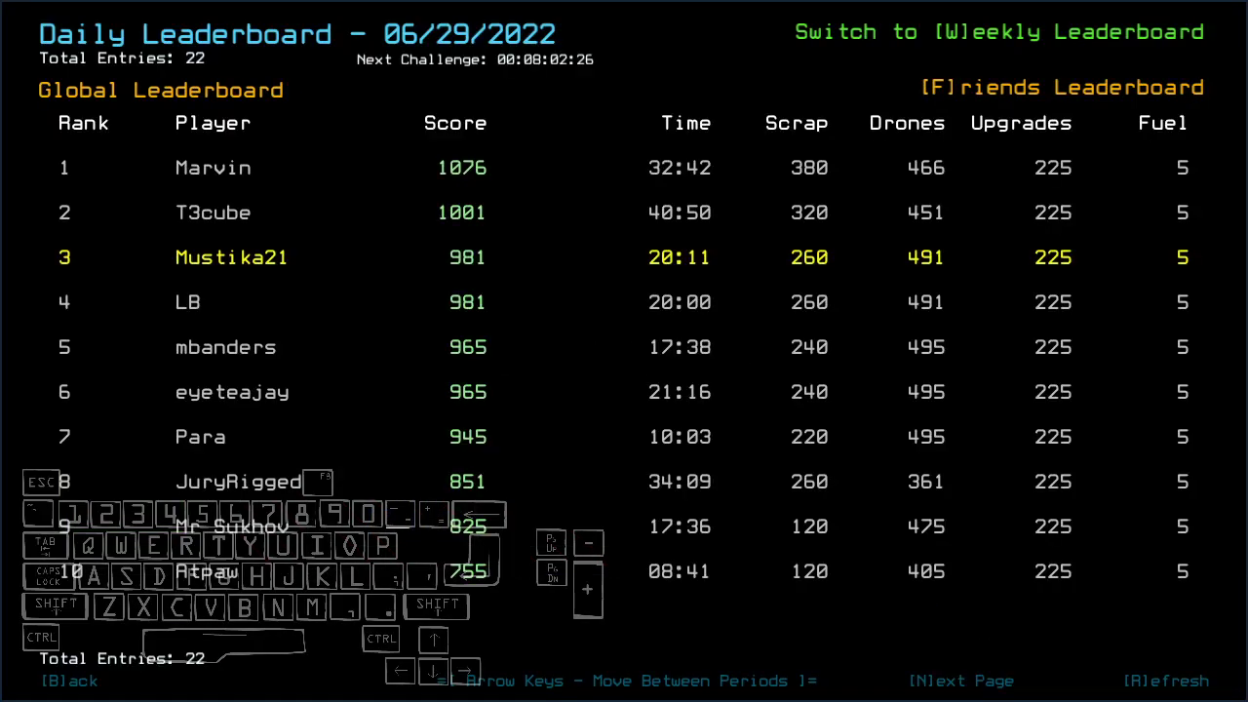